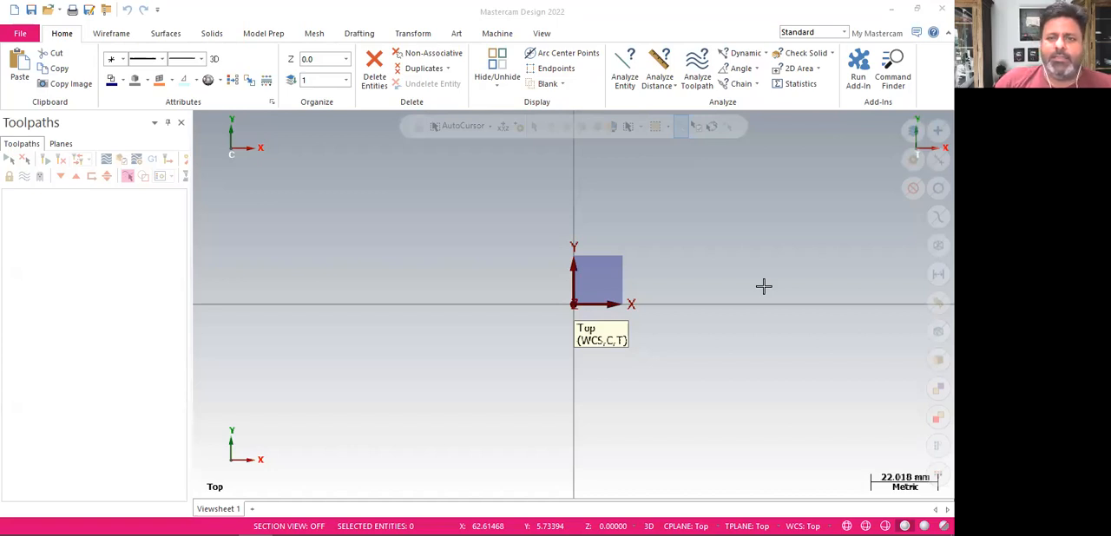
Hide the coordinate axes and gnomons in the graphics area and show both again
{"action": "left_click", "coordinate": [542, 33]}
{"action": "left_click", "coordinate": [717, 71]}
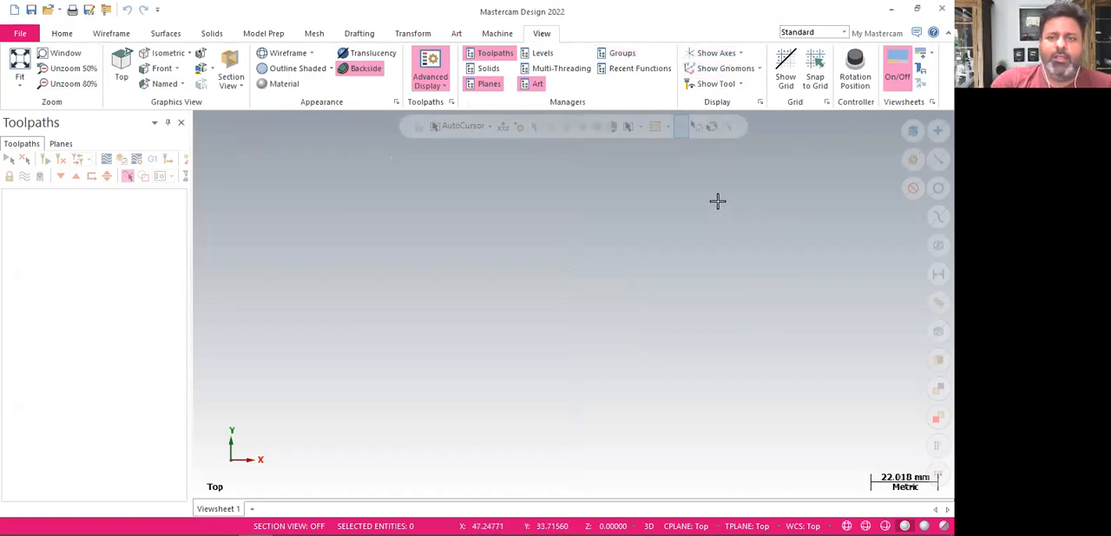
{"action": "left_click", "coordinate": [714, 53]}
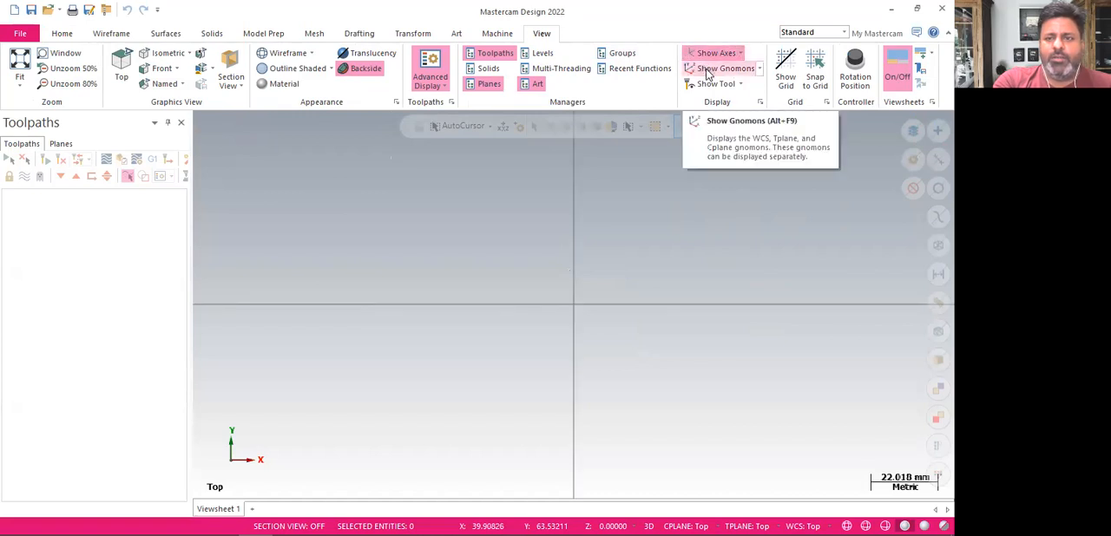
{"action": "left_click", "coordinate": [708, 71]}
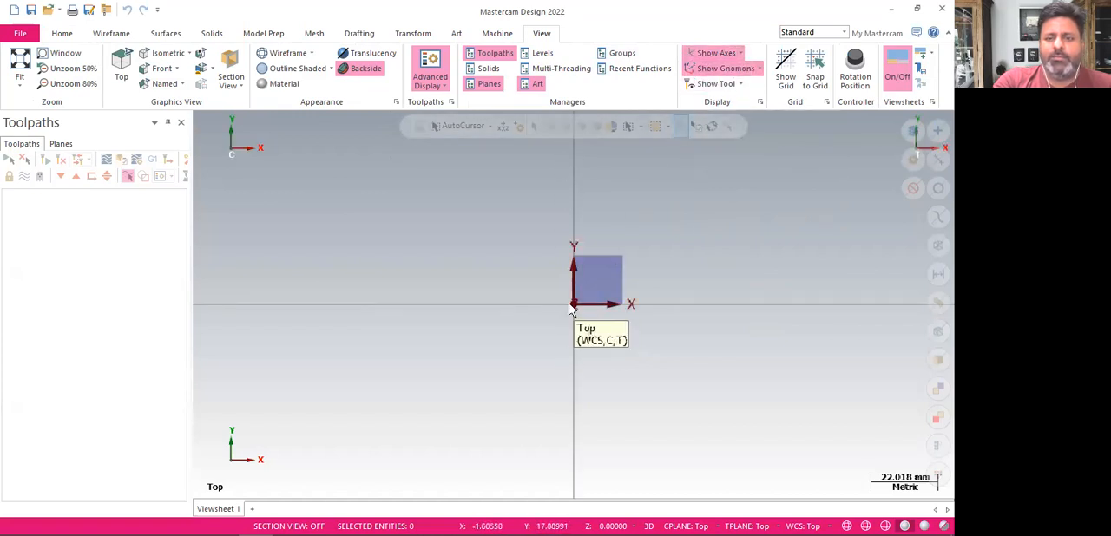
Orbit the empty workspace to see the axes in 3D and set the view to Isometric (WCS)
{"action": "middle_click_drag", "start_coordinate": [530, 347], "coordinate": [686, 454]}
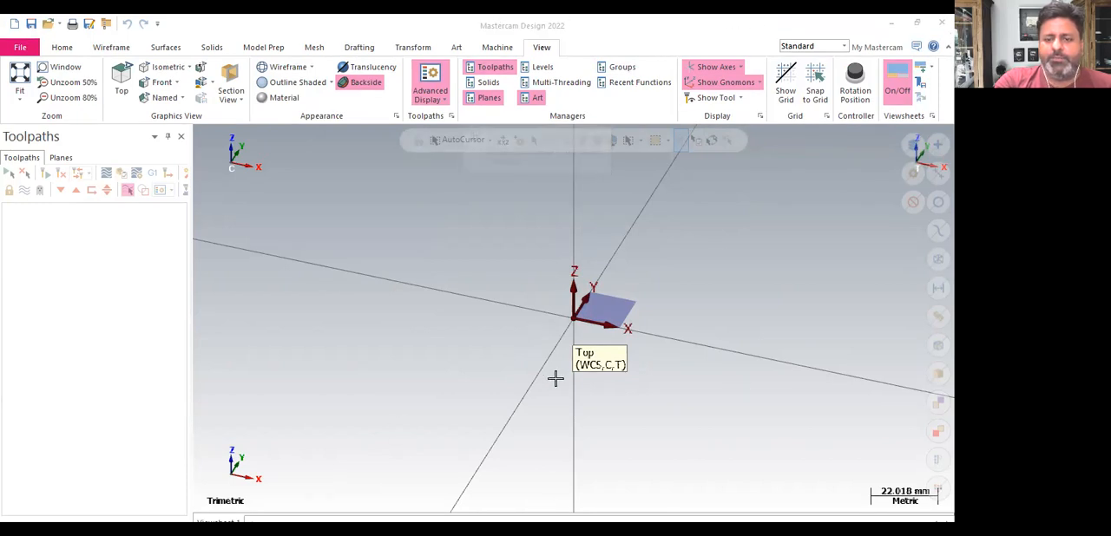
{"action": "right_click", "coordinate": [661, 236]}
{"action": "left_click", "coordinate": [713, 355]}
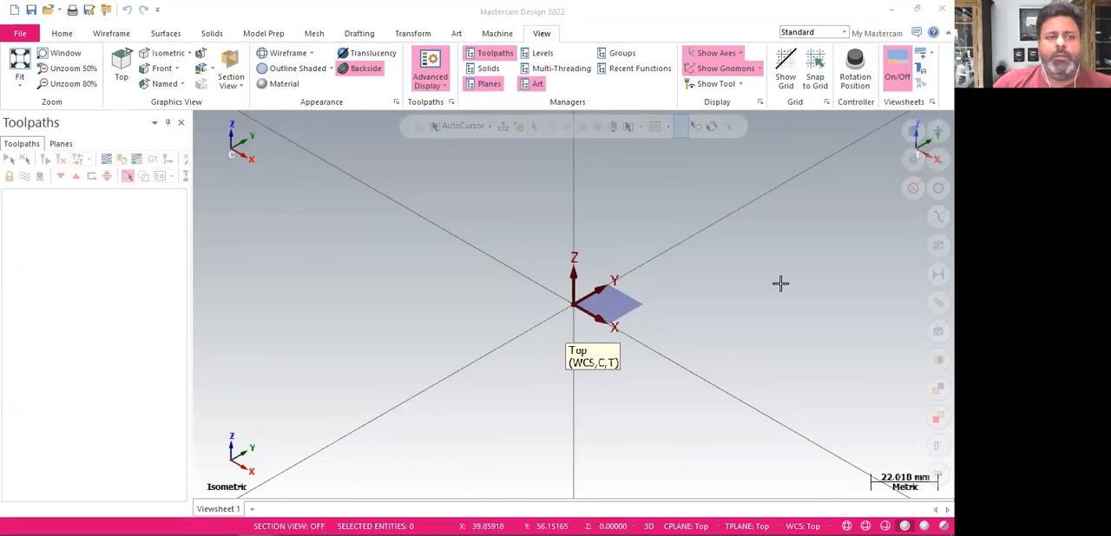
Start opening a file, browse to the DATA (F:) drive and list all file types
{"action": "left_click", "coordinate": [63, 34]}
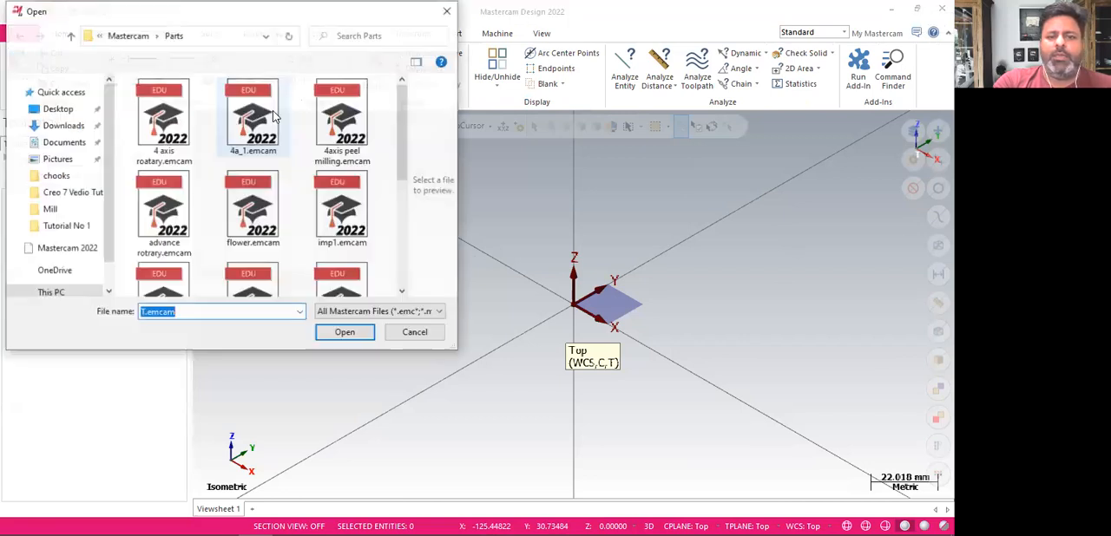
{"action": "scroll", "coordinate": [247, 252], "scroll_direction": "down", "scroll_amount": 1}
{"action": "left_click", "coordinate": [249, 245]}
{"action": "scroll", "coordinate": [239, 264], "scroll_direction": "down", "scroll_amount": 2}
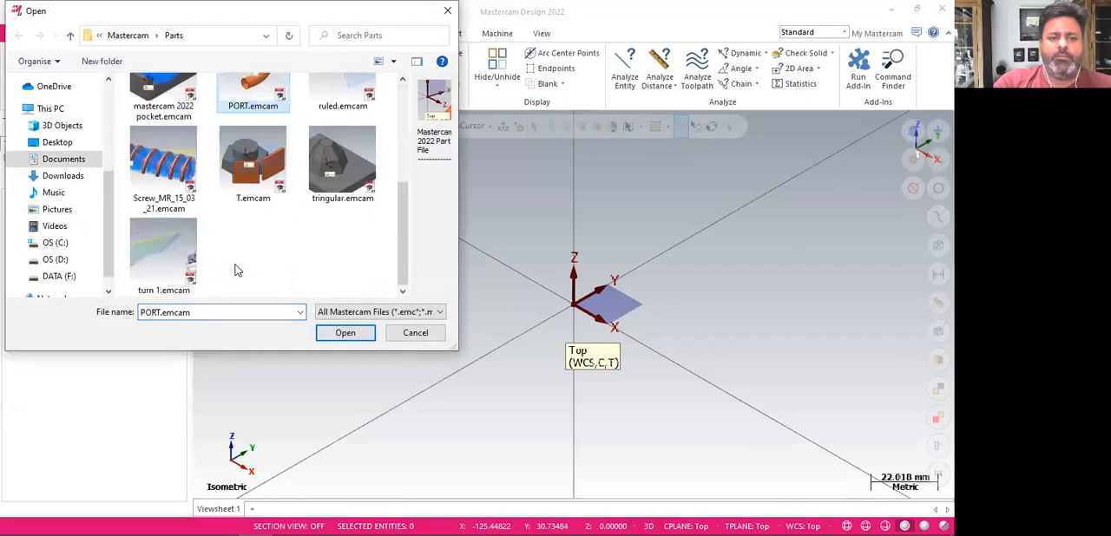
{"action": "left_click", "coordinate": [59, 275]}
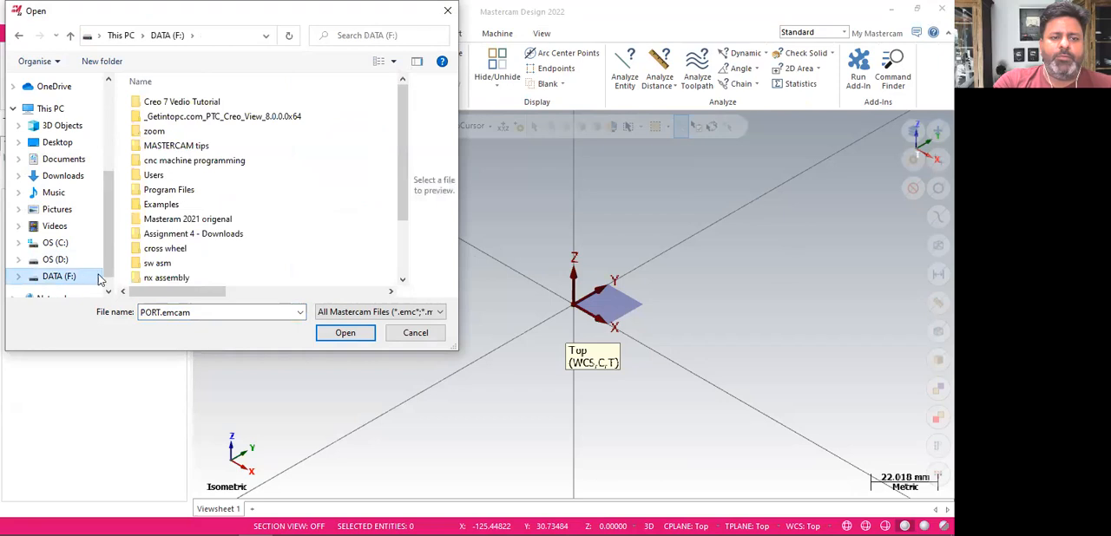
{"action": "left_click", "coordinate": [358, 312]}
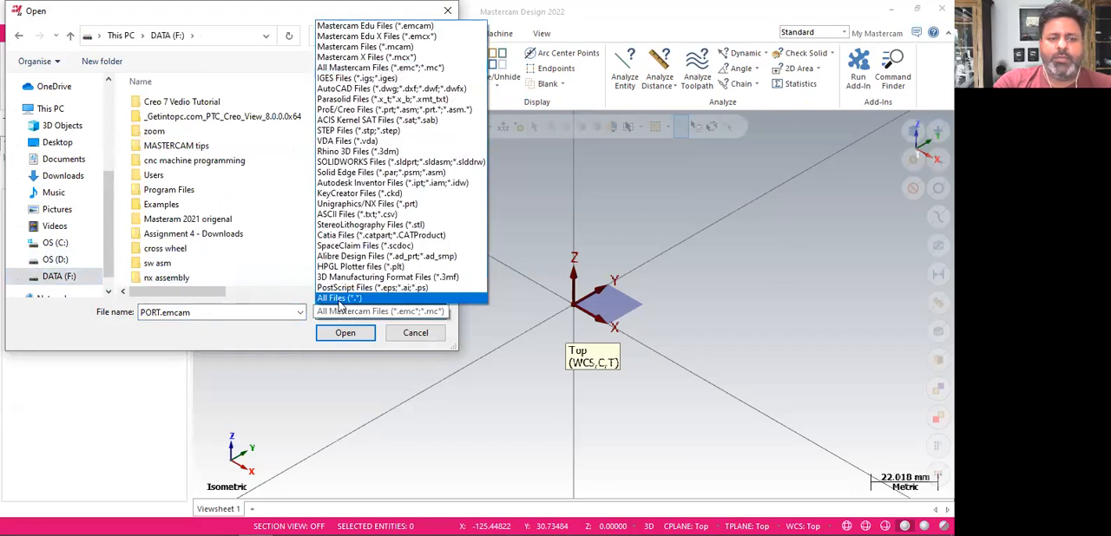
{"action": "left_click", "coordinate": [340, 299]}
Open the part pencil.emcam from the Examples\Mill folder
{"action": "double_click", "coordinate": [163, 205]}
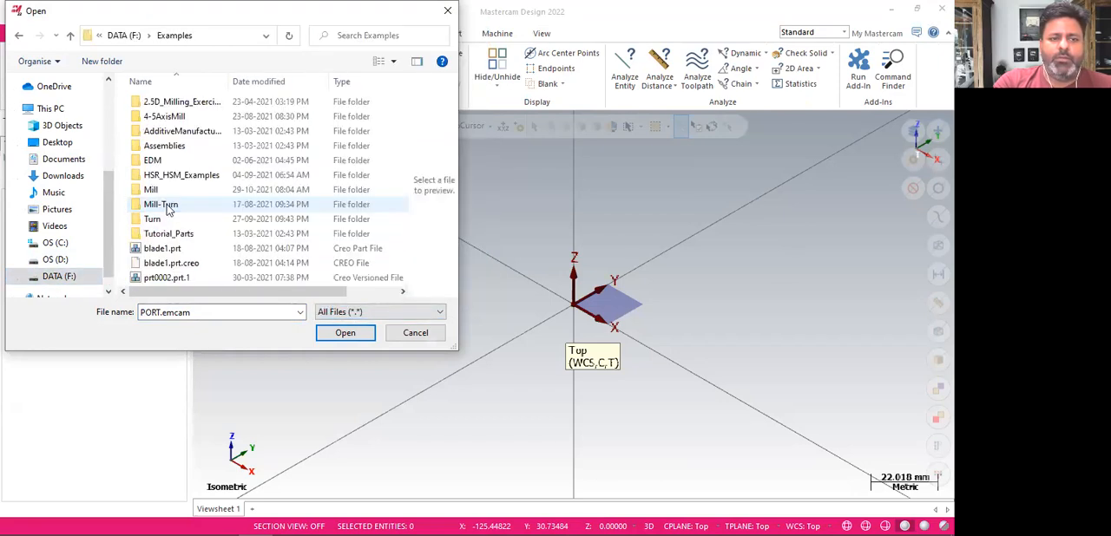
{"action": "double_click", "coordinate": [151, 189]}
{"action": "scroll", "coordinate": [225, 198], "scroll_direction": "down", "scroll_amount": 5}
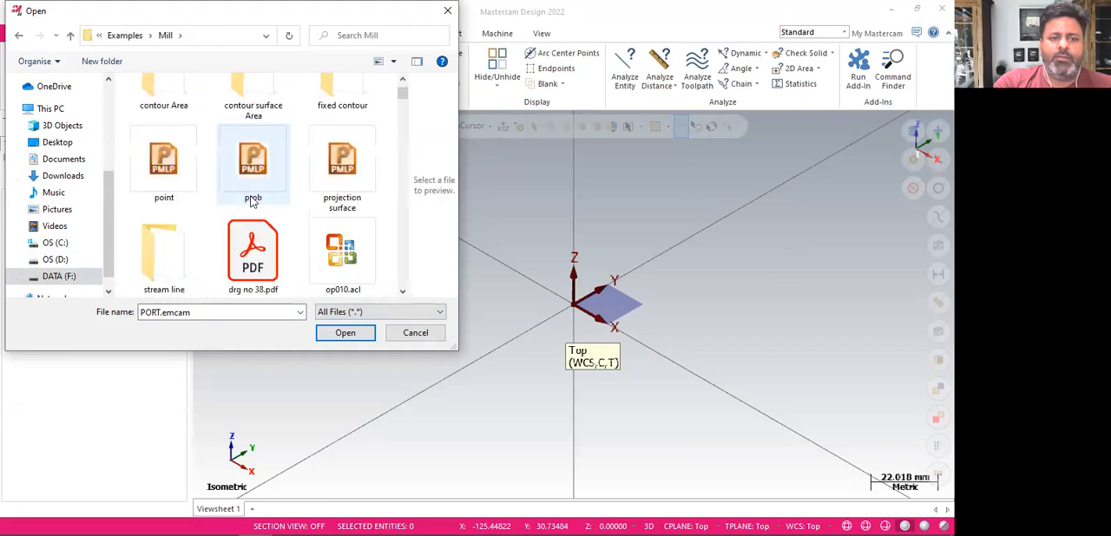
{"action": "scroll", "coordinate": [252, 199], "scroll_direction": "down", "scroll_amount": 10}
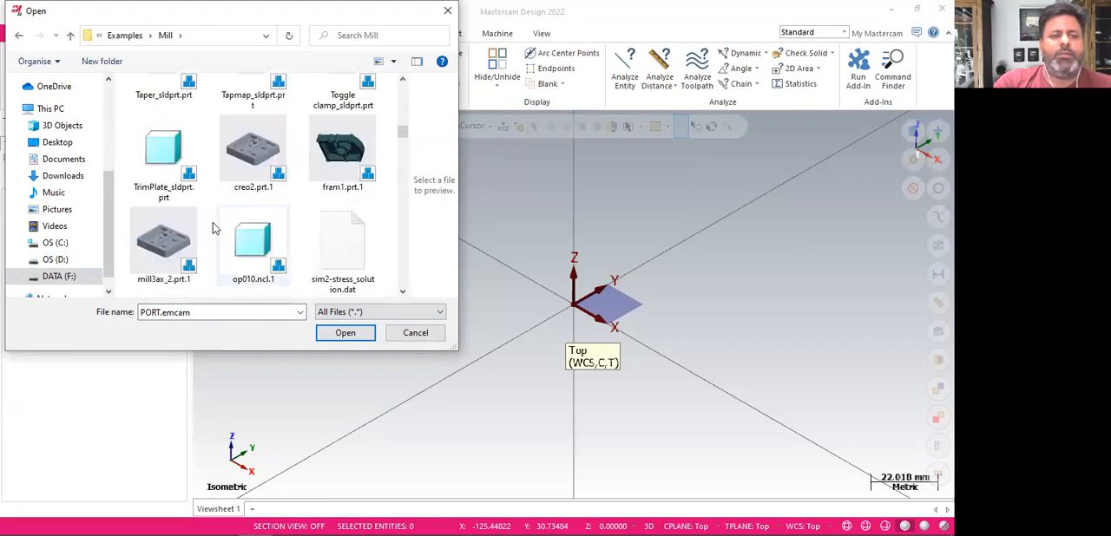
{"action": "scroll", "coordinate": [214, 226], "scroll_direction": "down", "scroll_amount": 5}
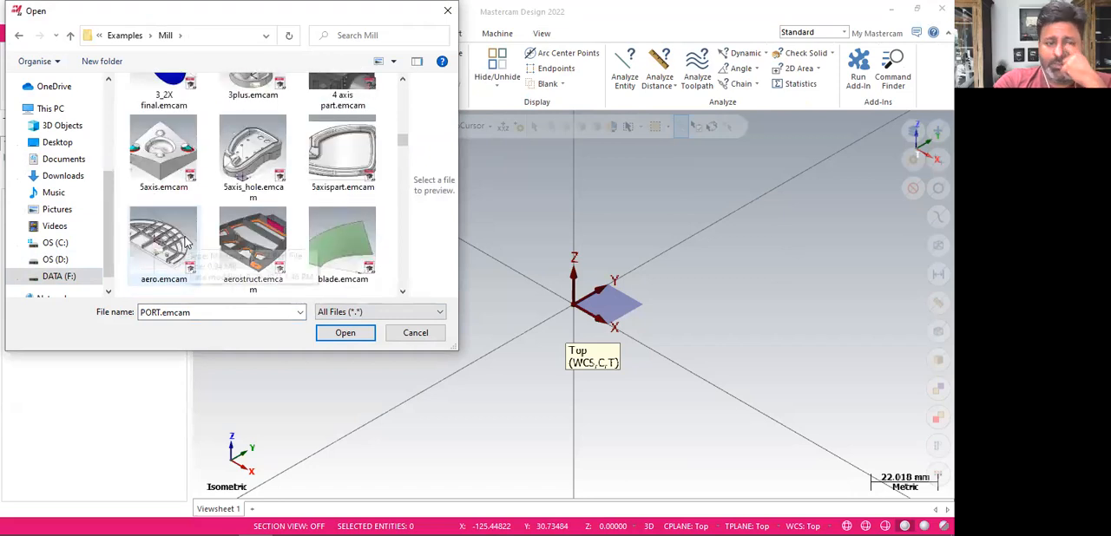
{"action": "scroll", "coordinate": [256, 217], "scroll_direction": "down", "scroll_amount": 3}
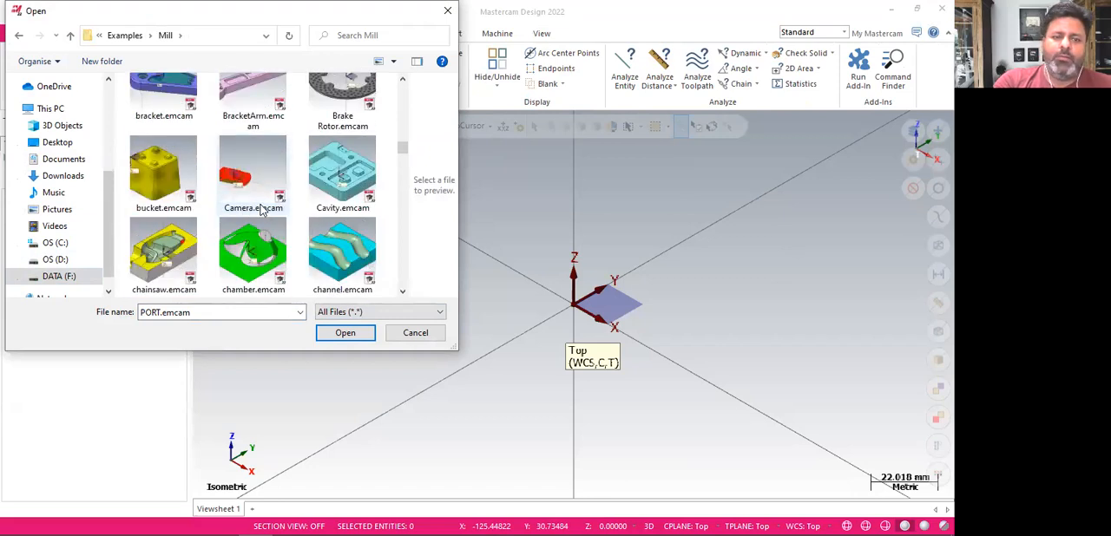
{"action": "scroll", "coordinate": [260, 208], "scroll_direction": "down", "scroll_amount": 5}
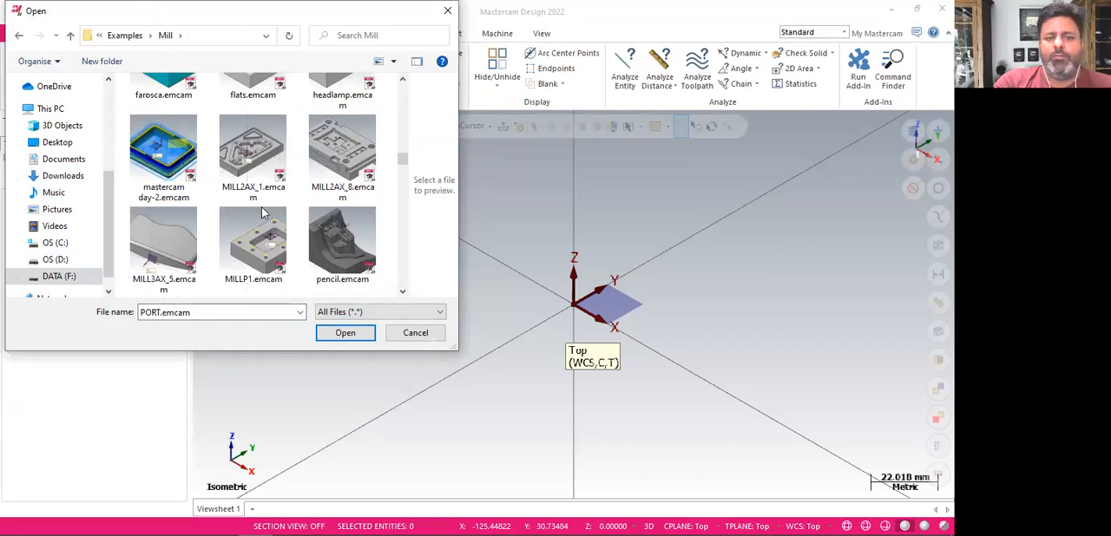
{"action": "left_click", "coordinate": [345, 249]}
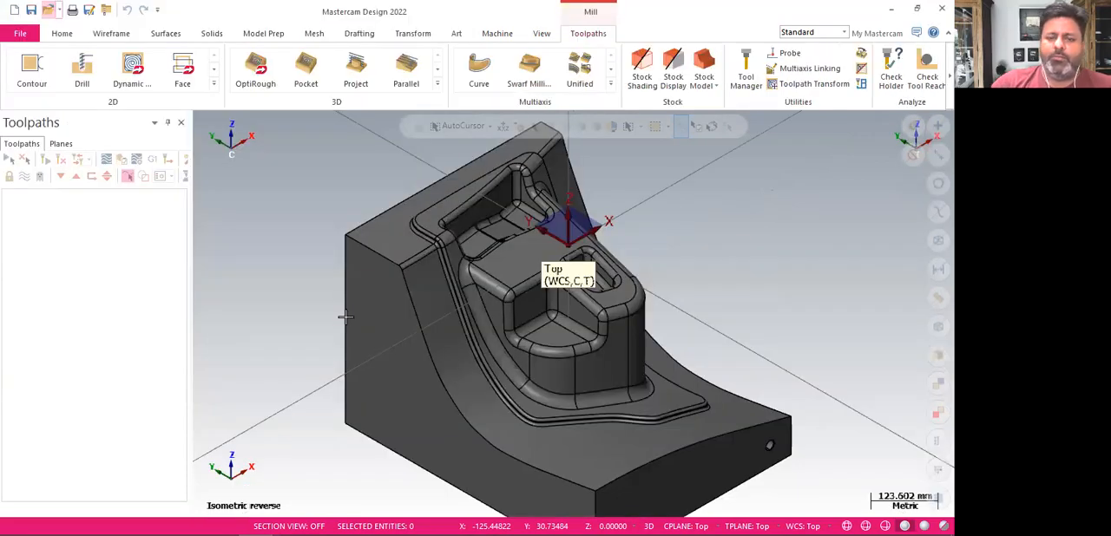
Inspect the opened part by orbiting it and viewing it from the Top, Front and Isometric (WCS) directions
{"action": "middle_click_drag", "start_coordinate": [669, 170], "coordinate": [508, 216]}
{"action": "scroll", "coordinate": [508, 215], "scroll_direction": "down", "scroll_amount": 3}
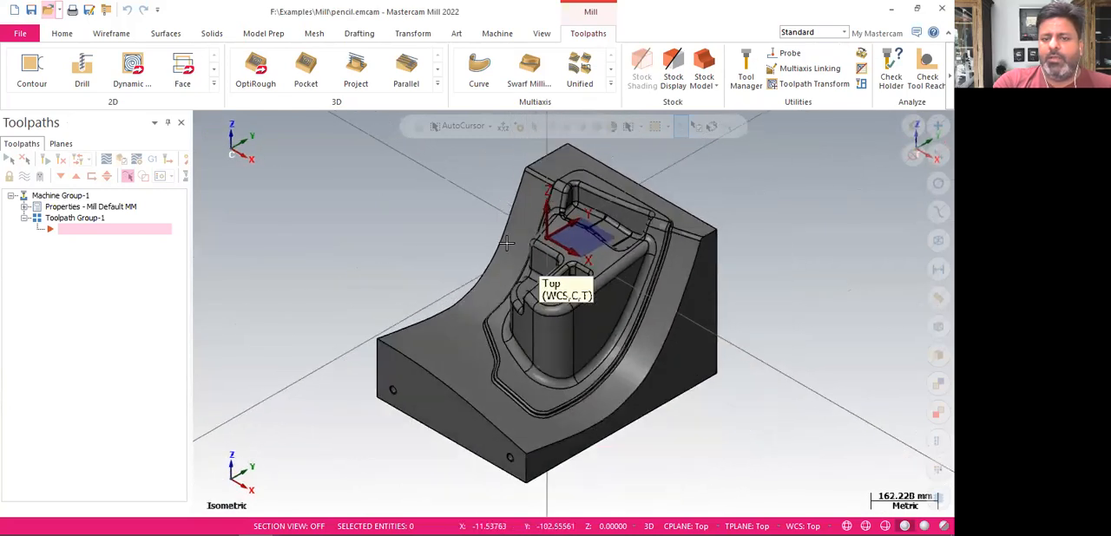
{"action": "right_click", "coordinate": [419, 200]}
{"action": "left_click", "coordinate": [454, 276]}
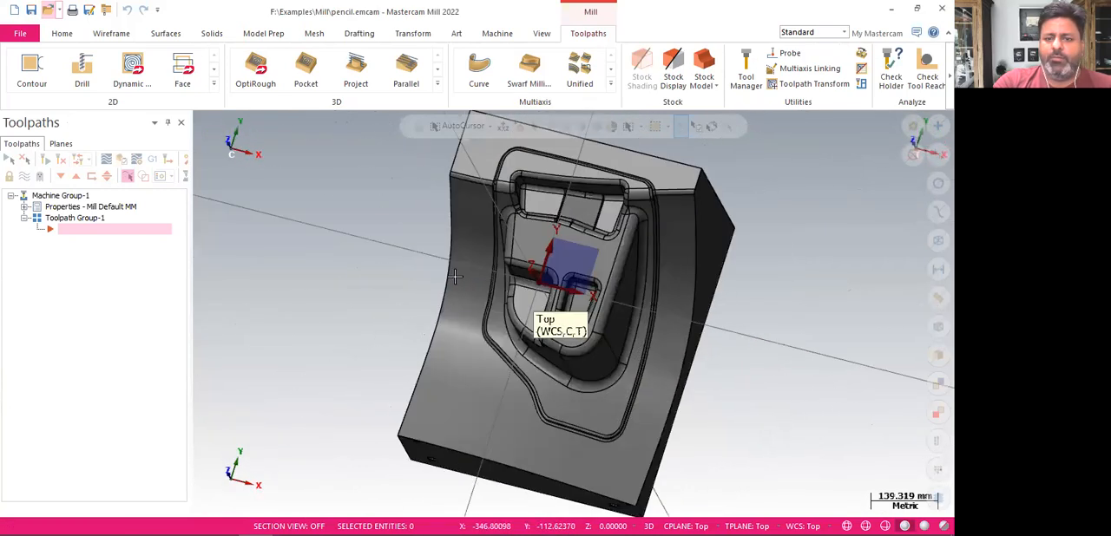
{"action": "right_click", "coordinate": [357, 216]}
{"action": "left_click", "coordinate": [398, 303]}
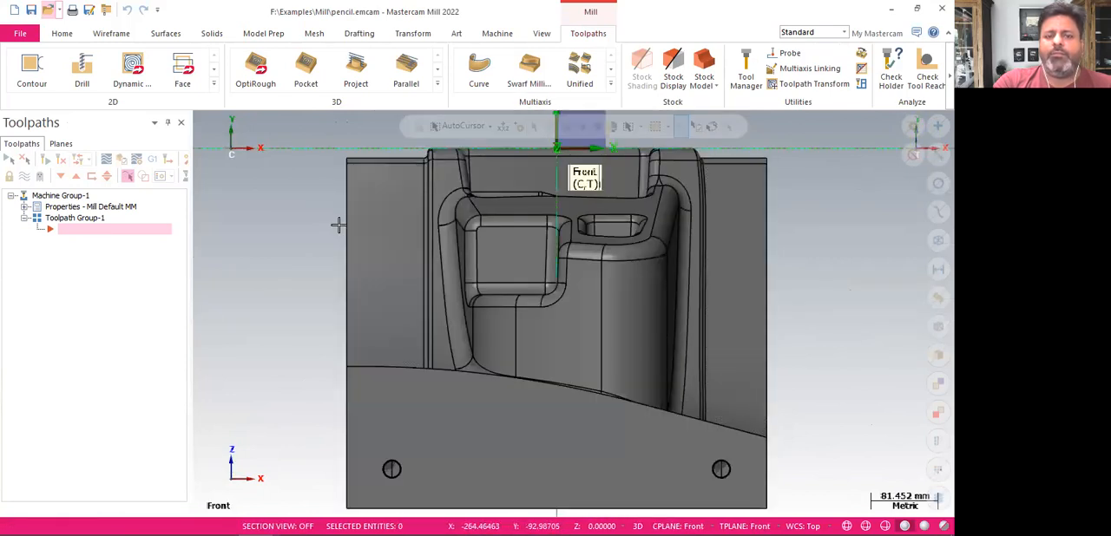
{"action": "right_click", "coordinate": [364, 281]}
{"action": "left_click", "coordinate": [387, 345]}
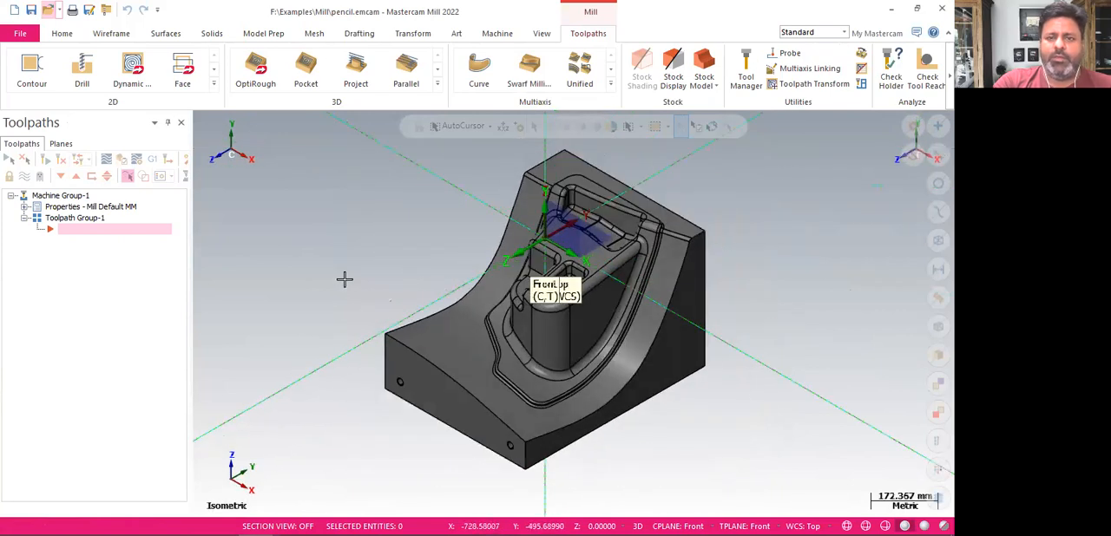
Turn the Material appearance of the part on and off again
{"action": "left_click", "coordinate": [540, 34]}
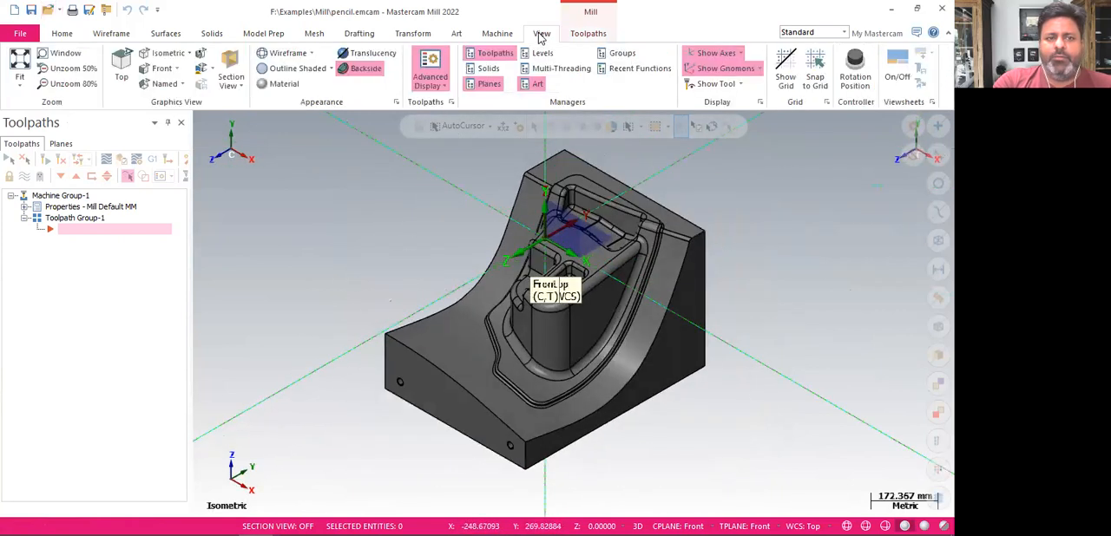
{"action": "left_click", "coordinate": [279, 83]}
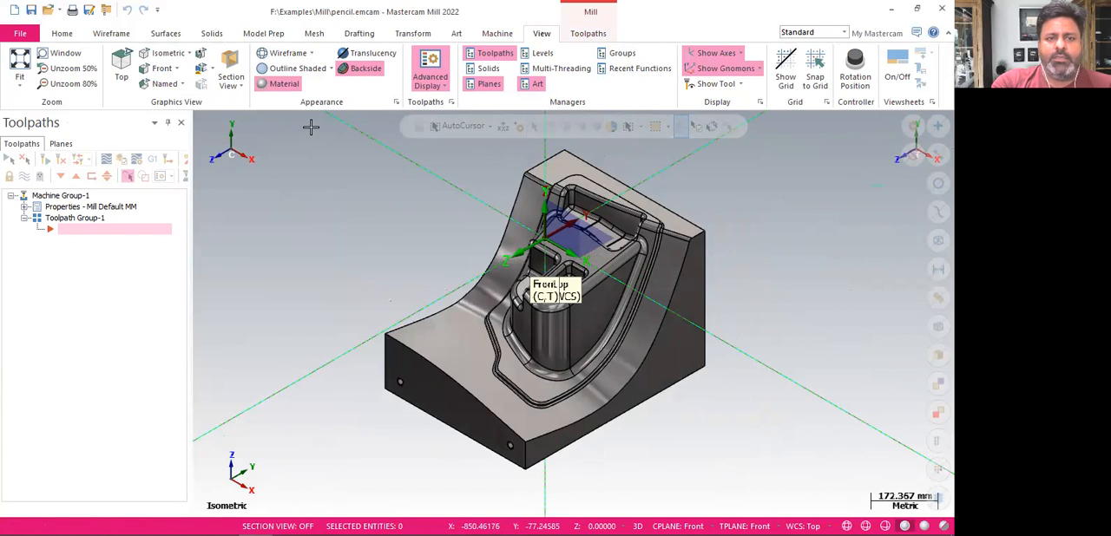
{"action": "left_click", "coordinate": [278, 84]}
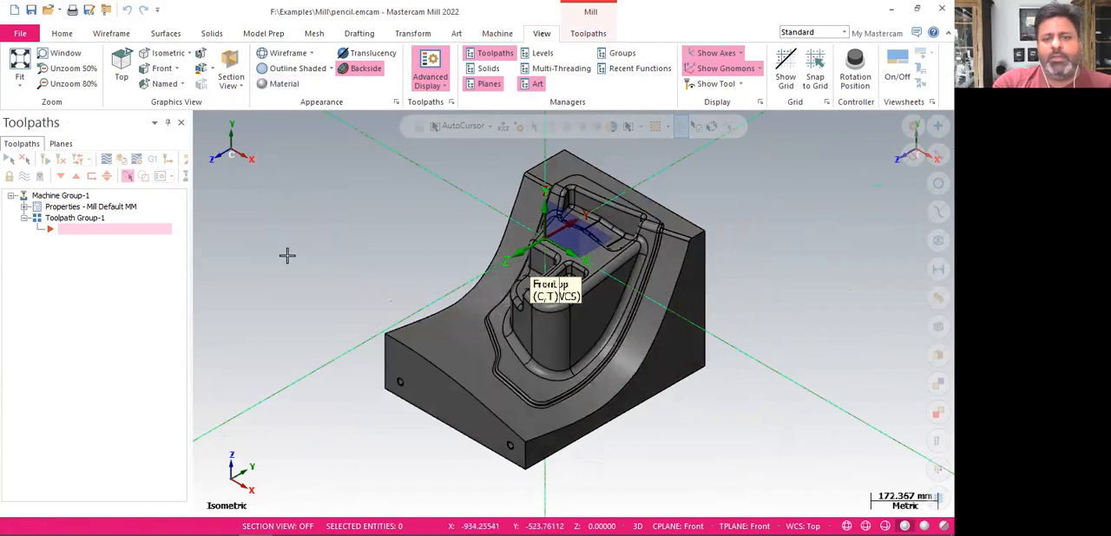
Make the part translucent and inspect its interior in the Front and Left views
{"action": "left_click", "coordinate": [369, 53]}
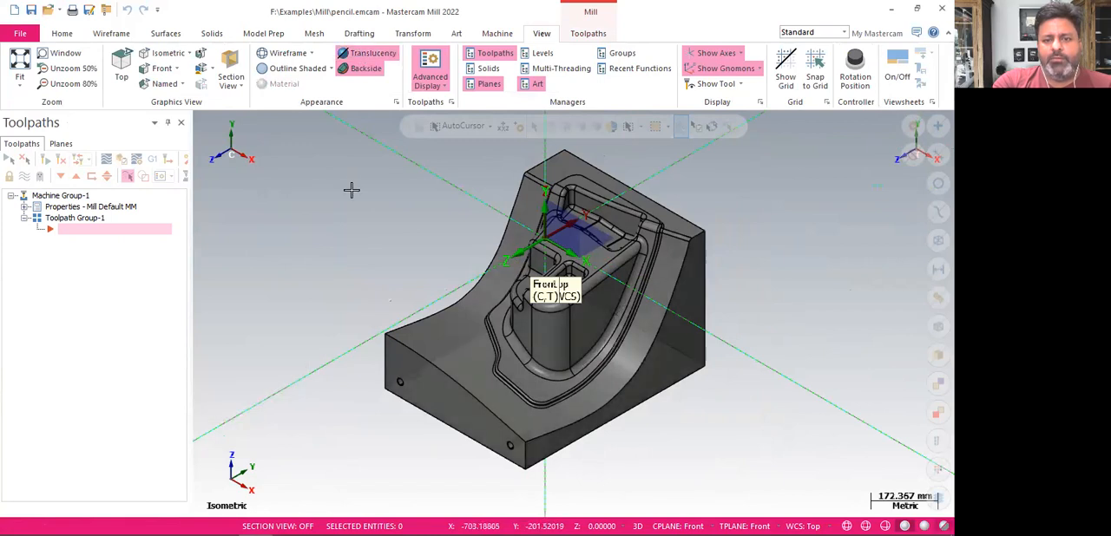
{"action": "key", "text": "alt+2"}
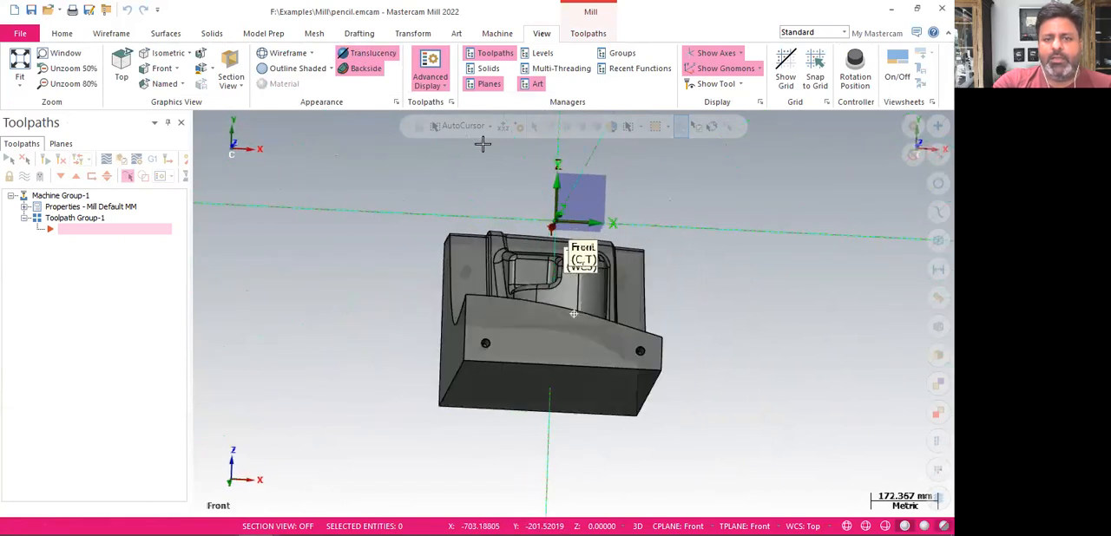
{"action": "key", "text": "alt+6"}
{"action": "scroll", "coordinate": [447, 263], "scroll_direction": "up", "scroll_amount": 5}
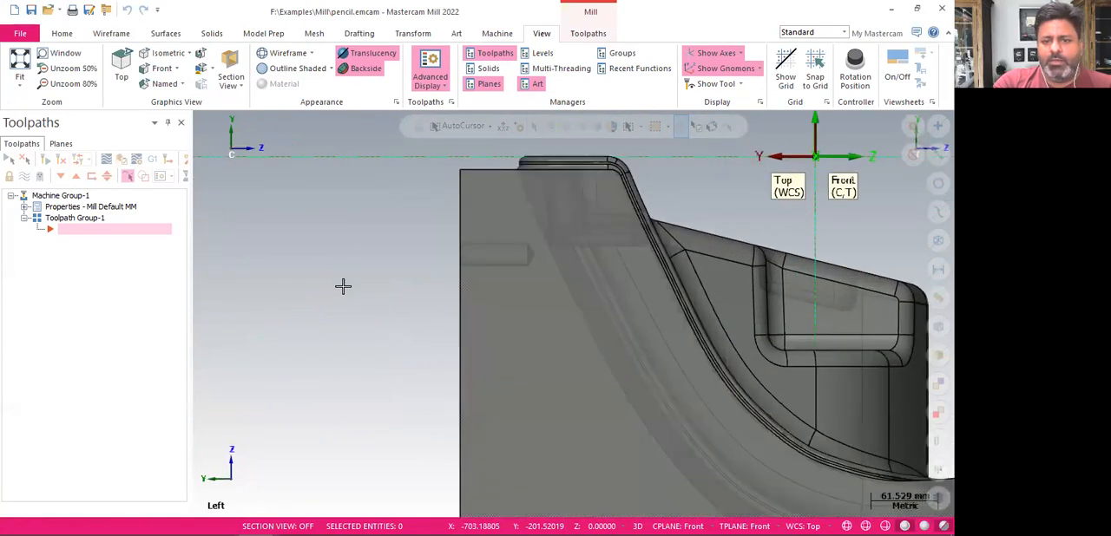
{"action": "scroll", "coordinate": [371, 213], "scroll_direction": "down", "scroll_amount": 3}
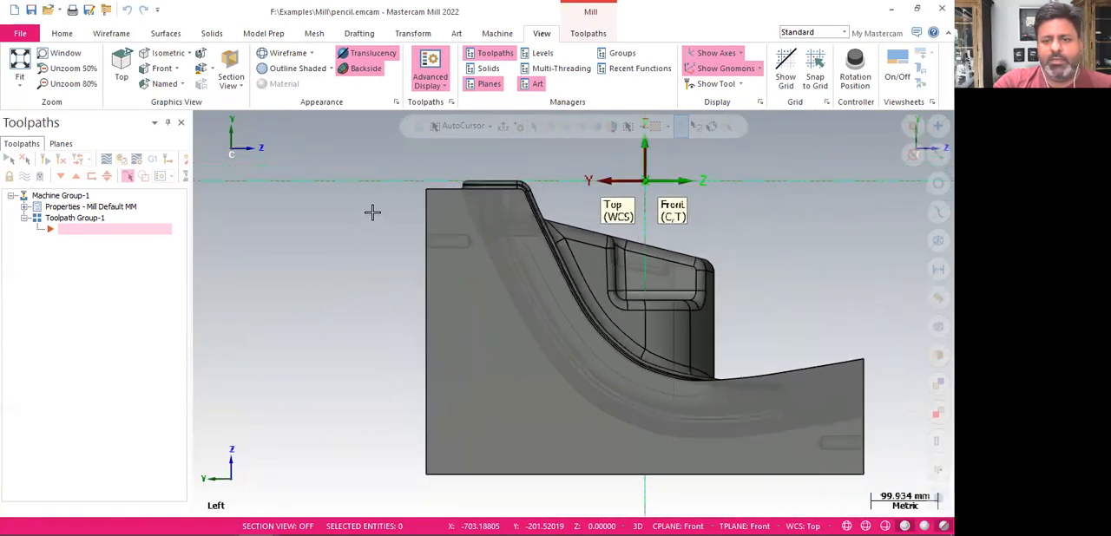
Return the part to the Isometric (WCS) view and turn translucency off
{"action": "right_click", "coordinate": [758, 254]}
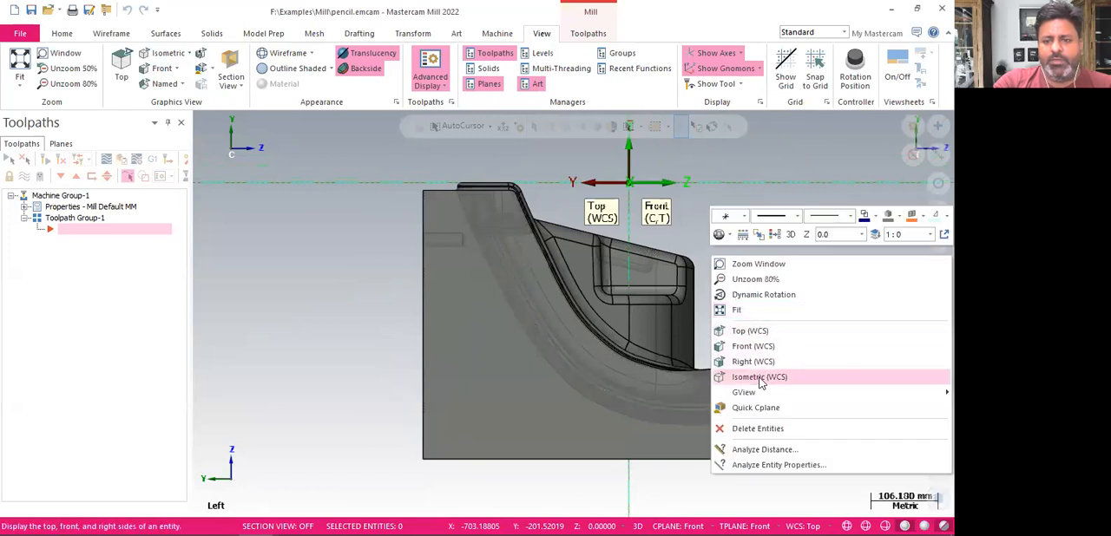
{"action": "left_click", "coordinate": [760, 378]}
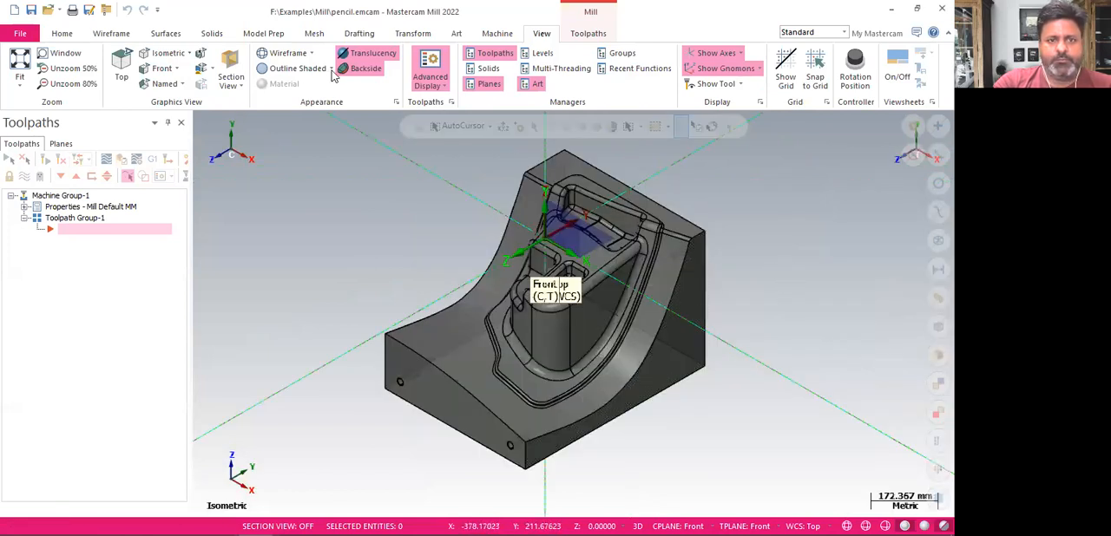
{"action": "left_click", "coordinate": [371, 53]}
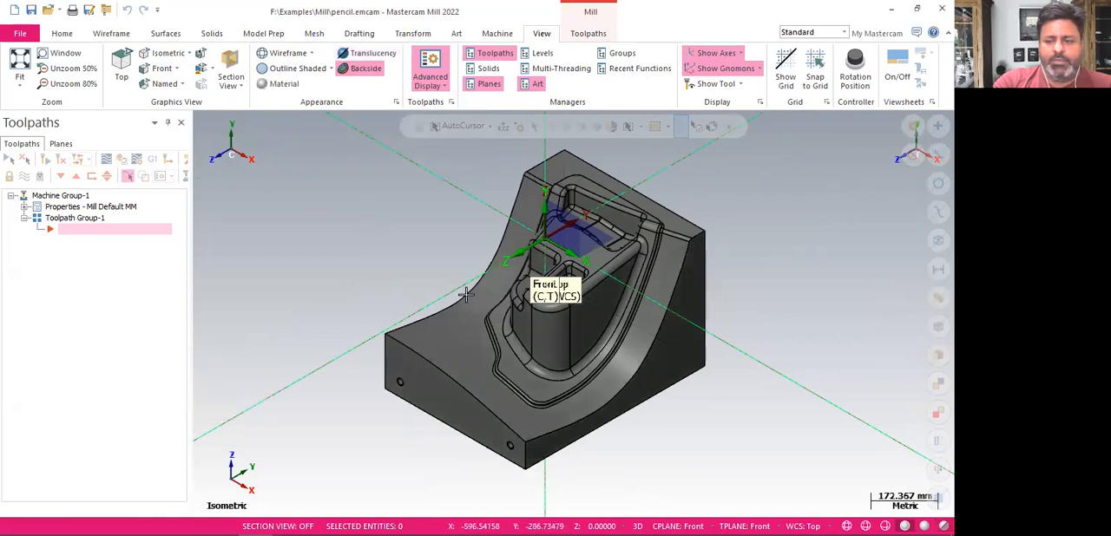
Switch the part to wireframe display and back to shaded display
{"action": "left_click", "coordinate": [846, 526]}
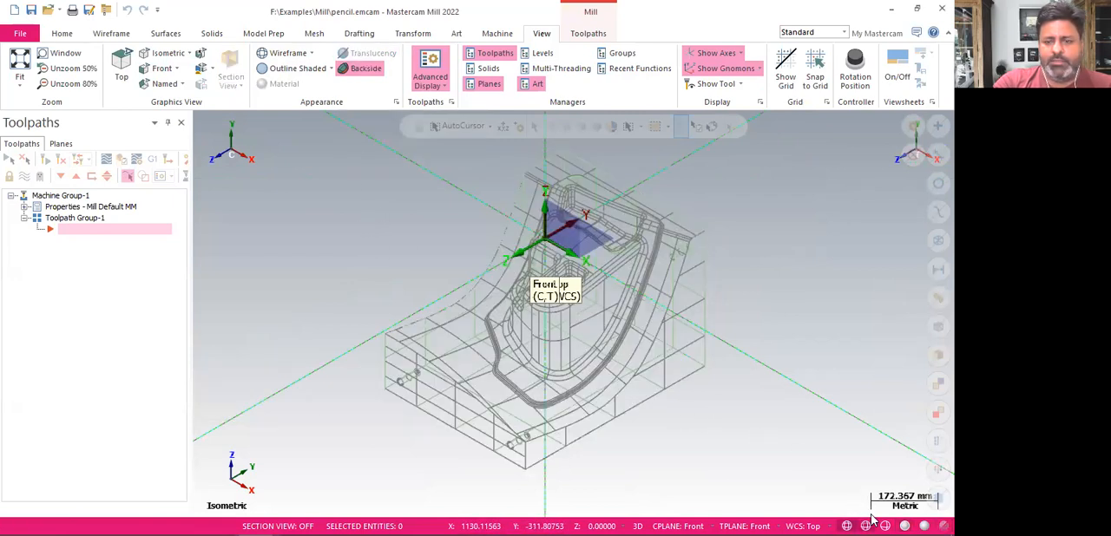
{"action": "left_click", "coordinate": [923, 526]}
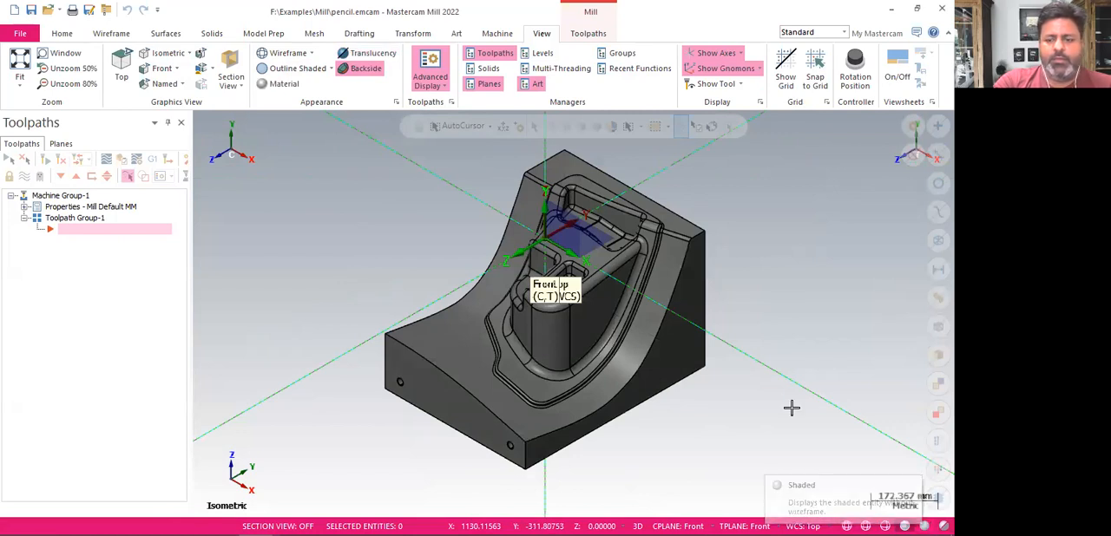
Set the work coordinate system (WCS) to Front and back to Top
{"action": "left_click", "coordinate": [800, 525]}
{"action": "left_click", "coordinate": [816, 397]}
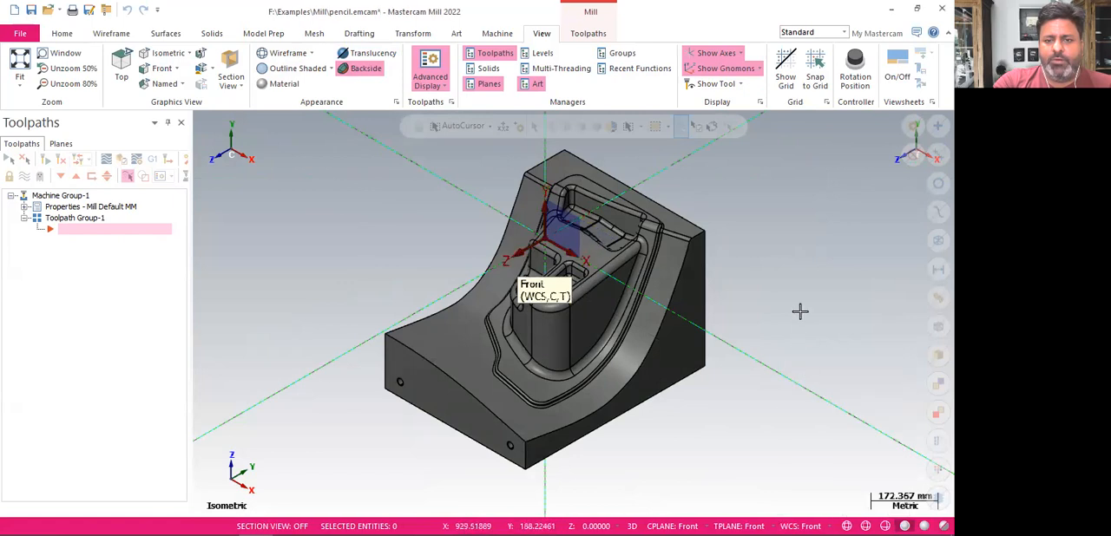
{"action": "left_click", "coordinate": [800, 526]}
{"action": "left_click", "coordinate": [774, 383]}
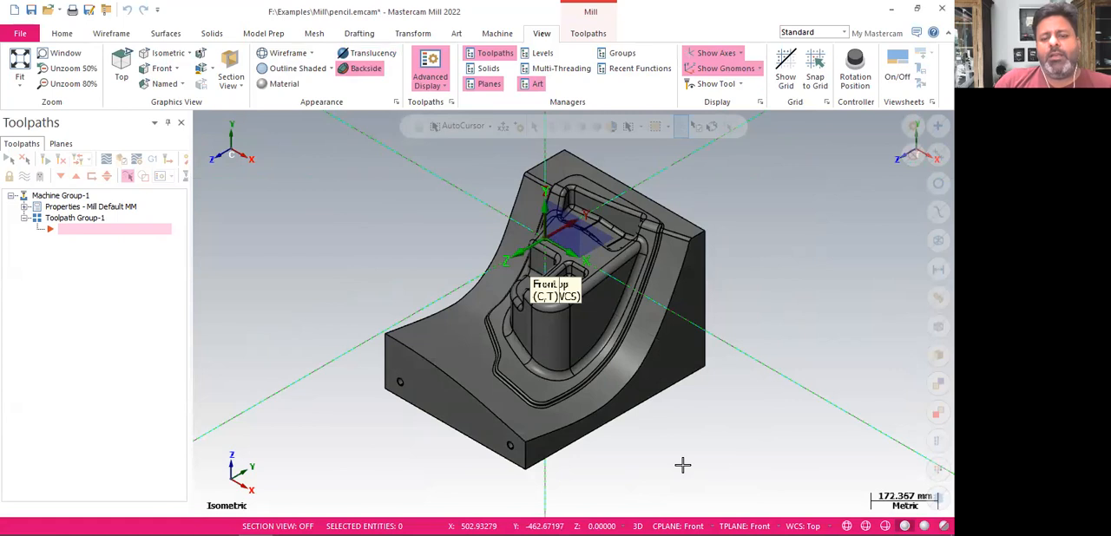
Set the construction and tool planes back to Top and turn the part to the Isometric reverse view
{"action": "left_click", "coordinate": [676, 525]}
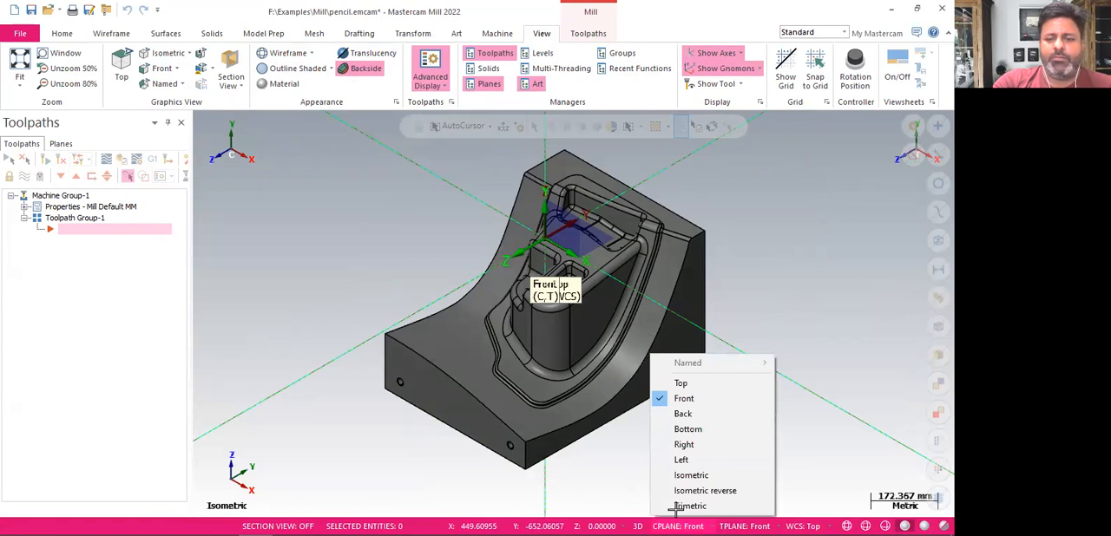
{"action": "left_click", "coordinate": [680, 383]}
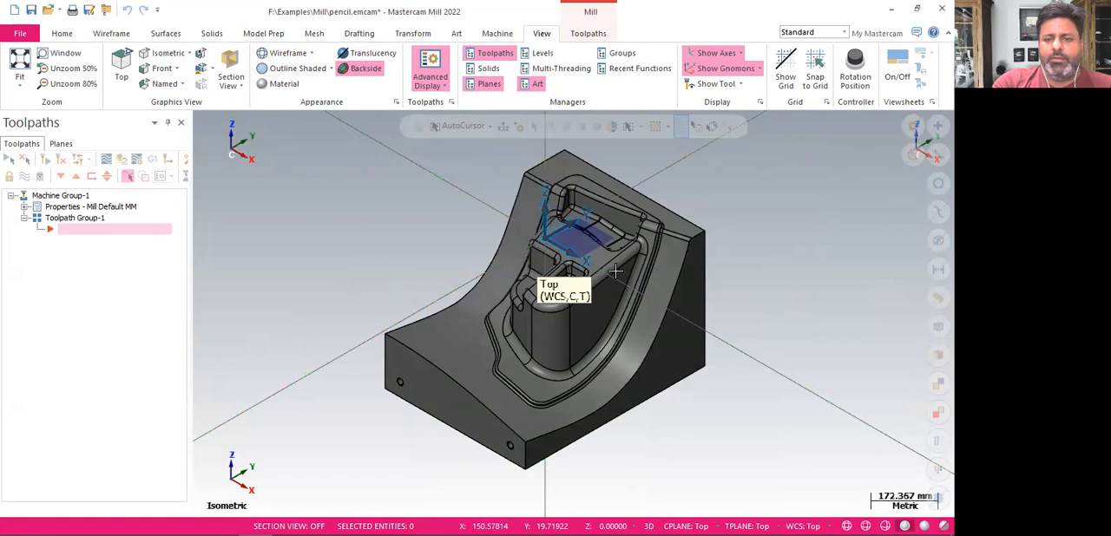
{"action": "mouse_move", "coordinate": [775, 322]}
{"action": "middle_mouse_down"}
{"action": "mouse_move", "coordinate": [772, 277]}
{"action": "mouse_move", "coordinate": [902, 295]}
{"action": "mouse_move", "coordinate": [929, 327]}
{"action": "middle_mouse_up"}
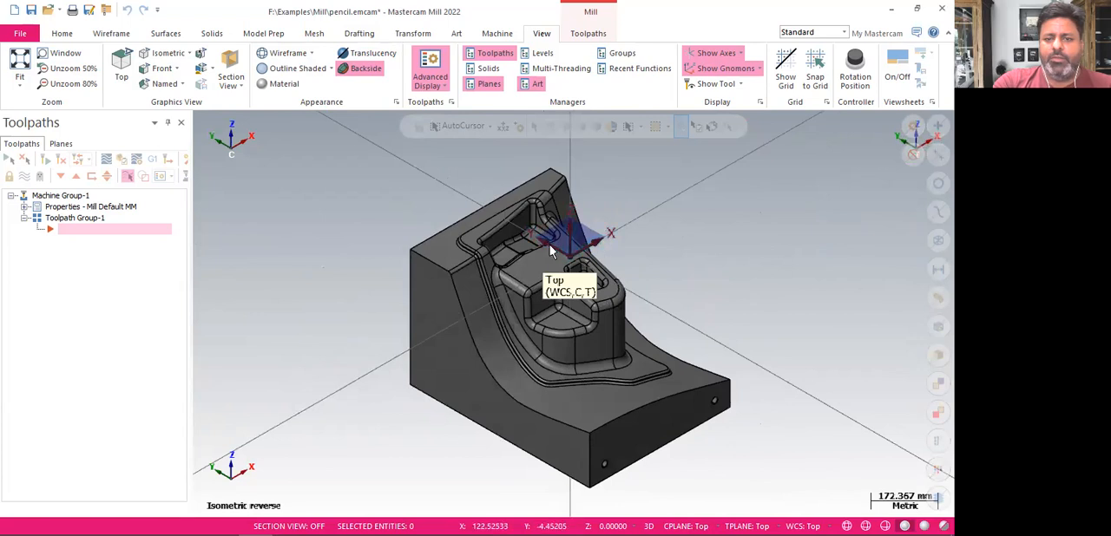
Draw three center-point circles beside the part, the second with a radius of about 78 mm and the third about 65 mm
{"action": "left_click", "coordinate": [113, 34]}
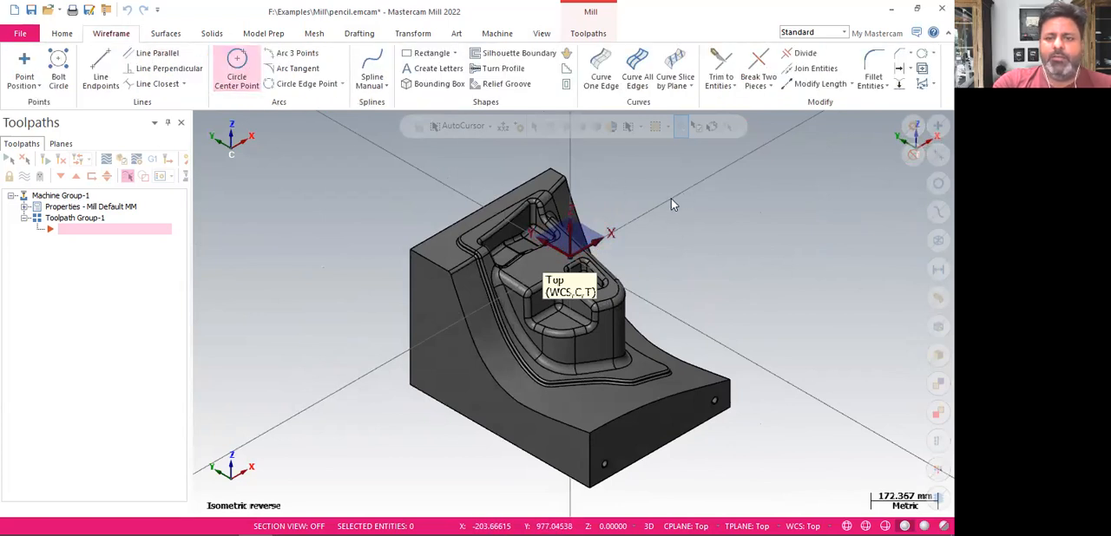
{"action": "left_click", "coordinate": [236, 68]}
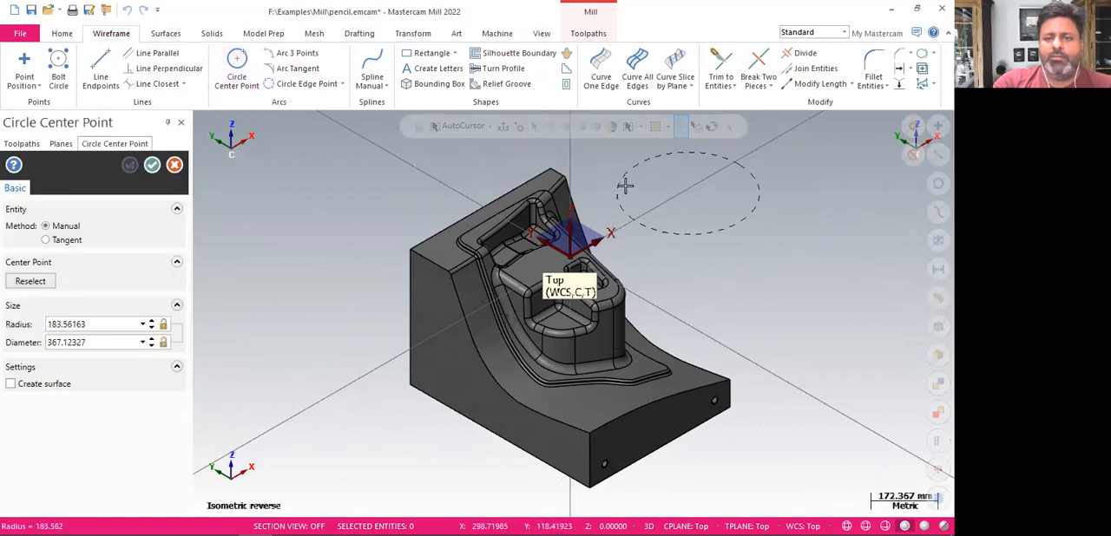
{"action": "left_click", "coordinate": [657, 180]}
{"action": "left_click", "coordinate": [808, 261]}
{"action": "left_click", "coordinate": [778, 262]}
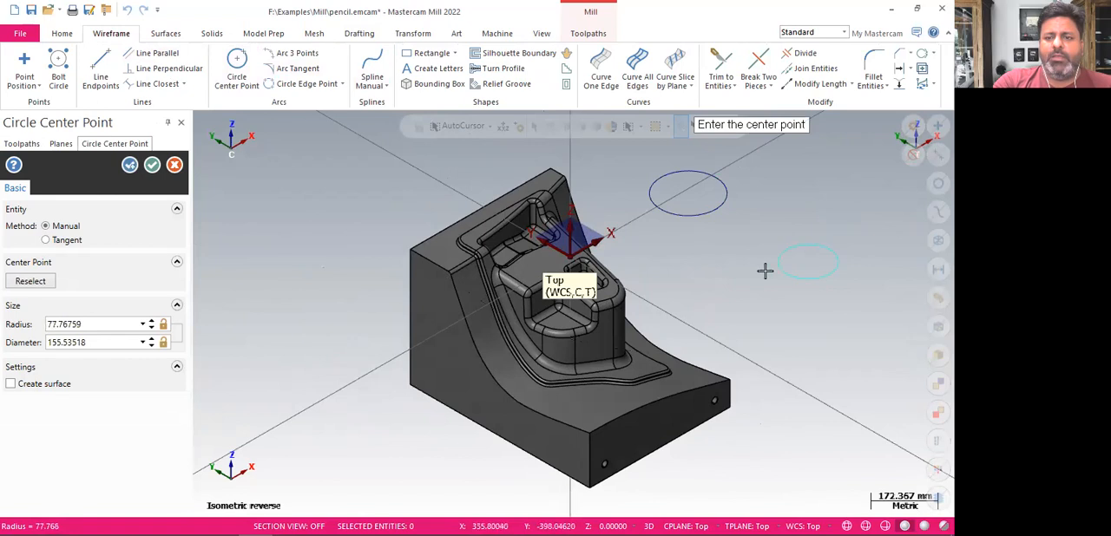
{"action": "left_click", "coordinate": [714, 292]}
{"action": "left_click", "coordinate": [690, 293]}
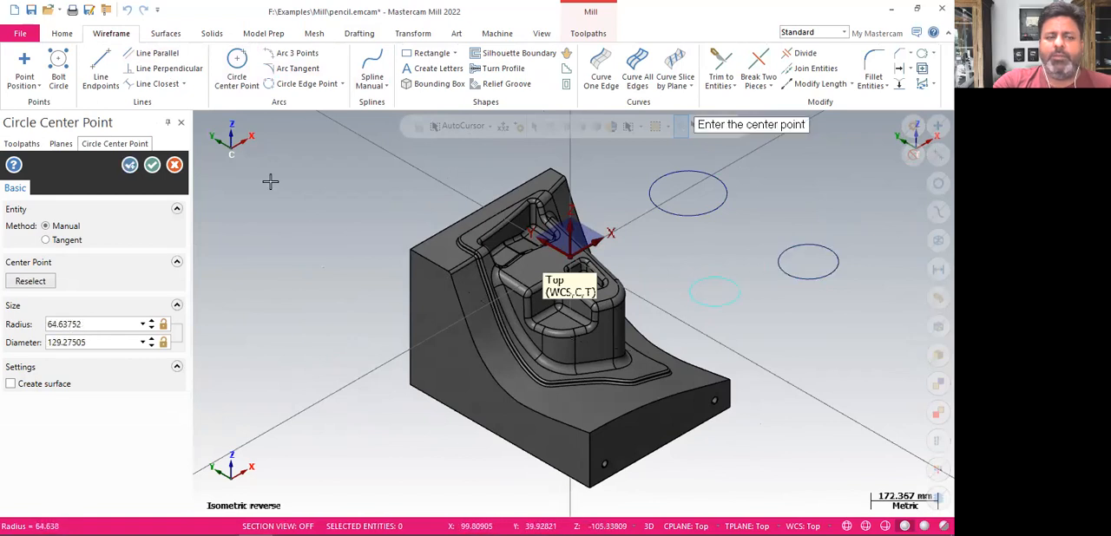
{"action": "left_click", "coordinate": [152, 165]}
Rotate the model to examine the circles from another side and return to the Isometric (WCS) view
{"action": "middle_click_drag", "start_coordinate": [347, 255], "coordinate": [405, 243]}
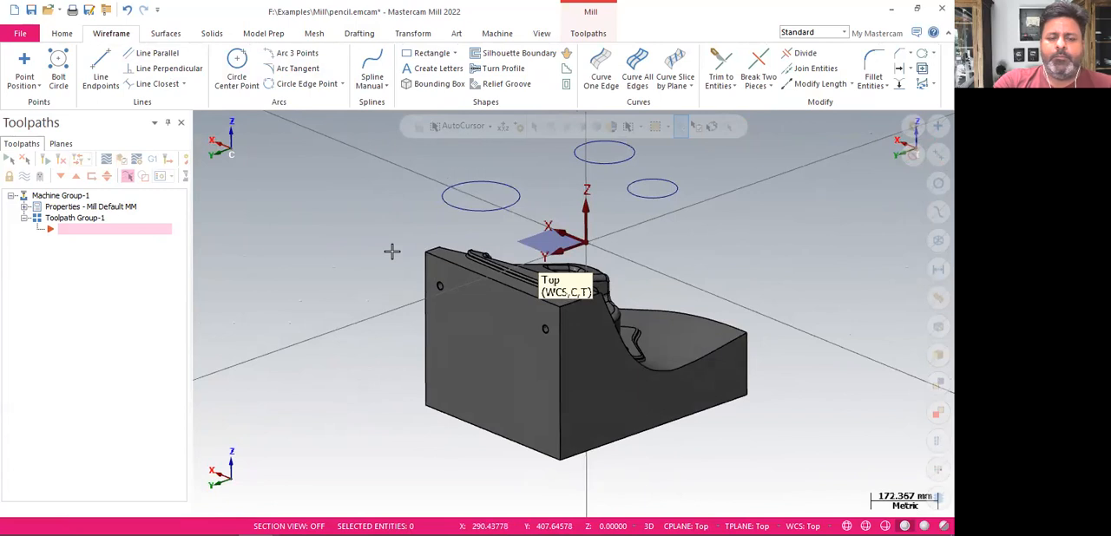
{"action": "right_click", "coordinate": [392, 251]}
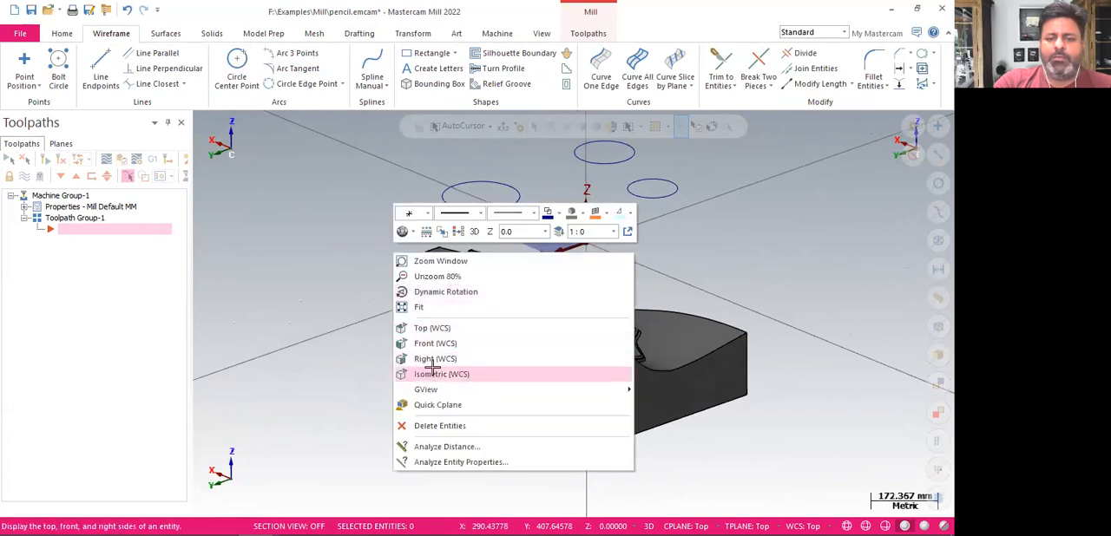
{"action": "left_click", "coordinate": [436, 375]}
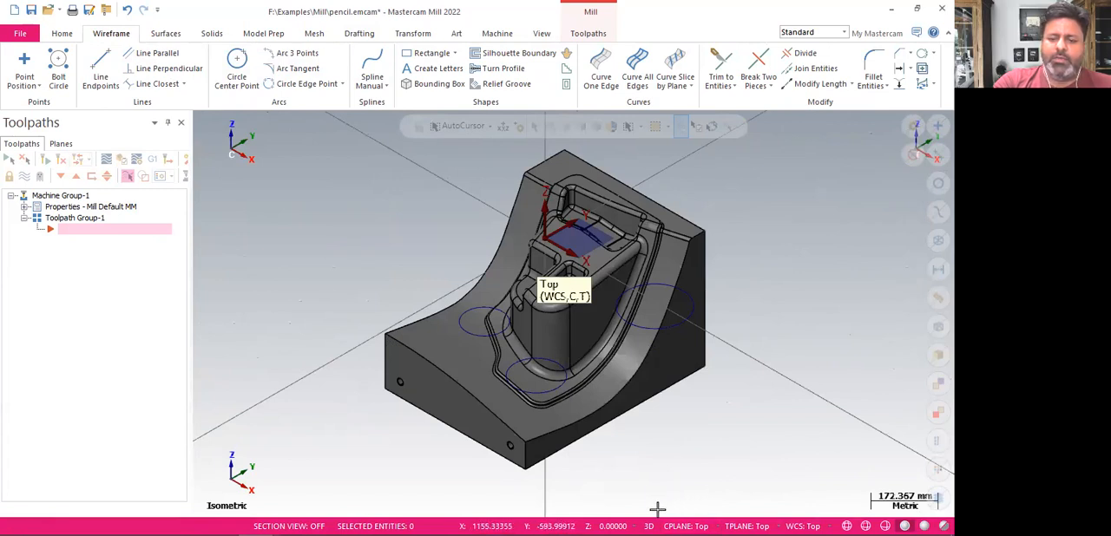
{"action": "right_click", "coordinate": [769, 190]}
{"action": "left_click", "coordinate": [728, 441]}
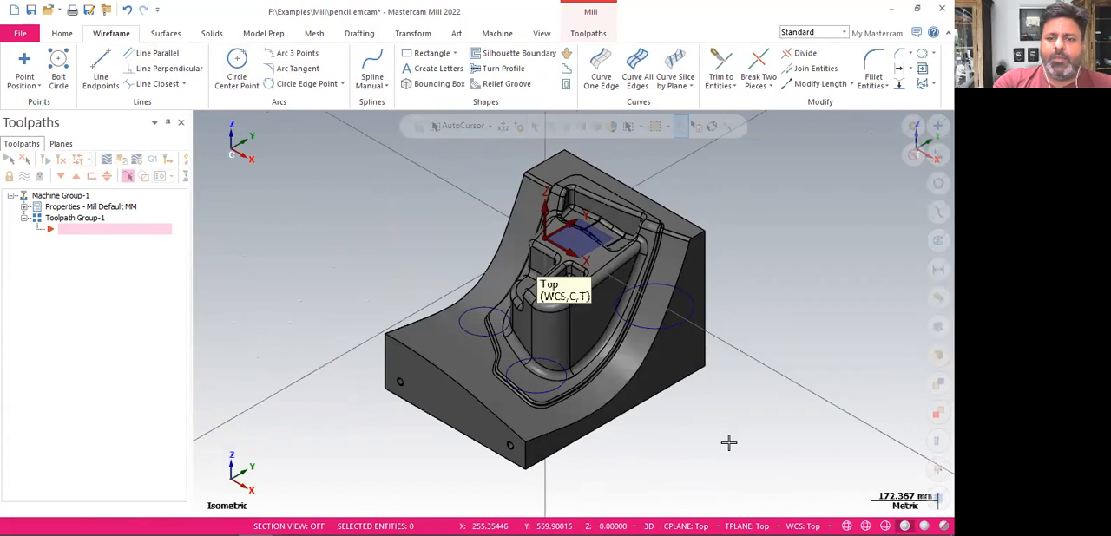
Select all arc entities and delete the three circles beside the part
{"action": "mouse_move", "coordinate": [713, 414]}
{"action": "middle_mouse_down"}
{"action": "mouse_move", "coordinate": [705, 381]}
{"action": "mouse_move", "coordinate": [761, 364]}
{"action": "middle_mouse_up"}
{"action": "middle_click_drag", "start_coordinate": [834, 371], "coordinate": [900, 268]}
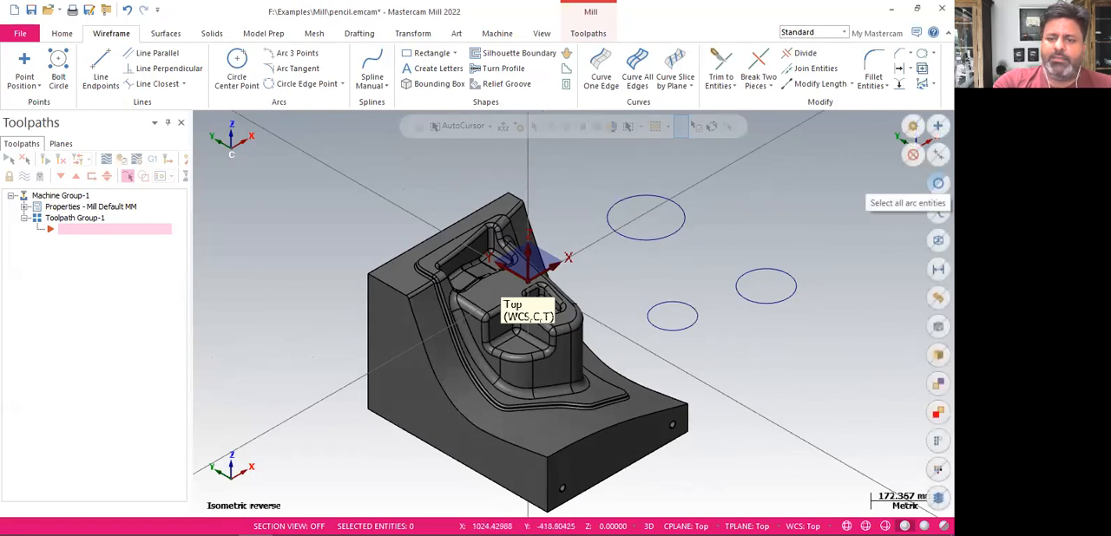
{"action": "left_click", "coordinate": [938, 183]}
{"action": "key", "text": "Escape"}
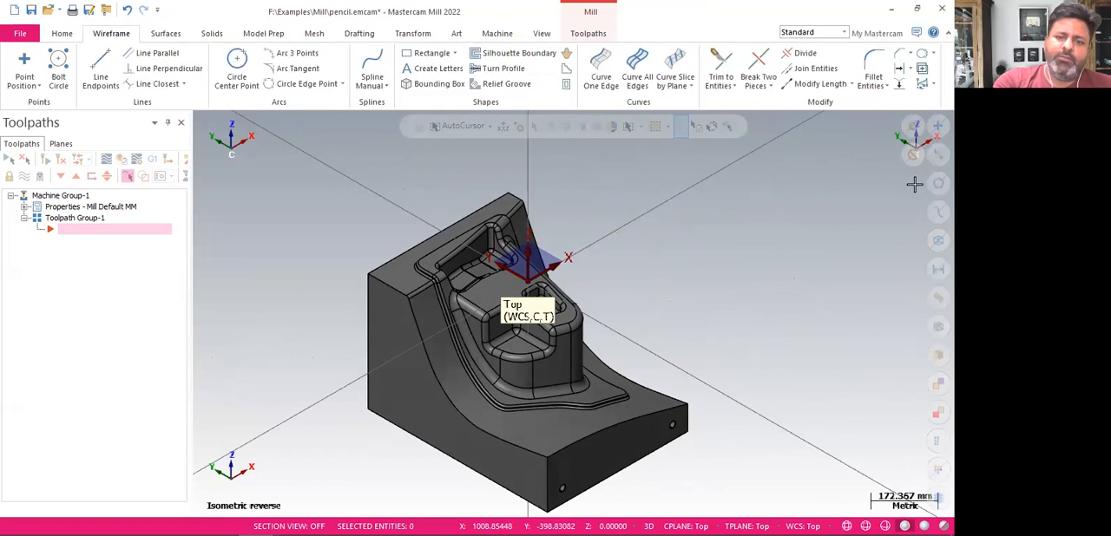
Draw a freeform line about 190 mm long and a center-point circle with a radius of about 38 mm beside the part
{"action": "left_click", "coordinate": [101, 65]}
{"action": "left_click", "coordinate": [640, 259]}
{"action": "left_click", "coordinate": [691, 288]}
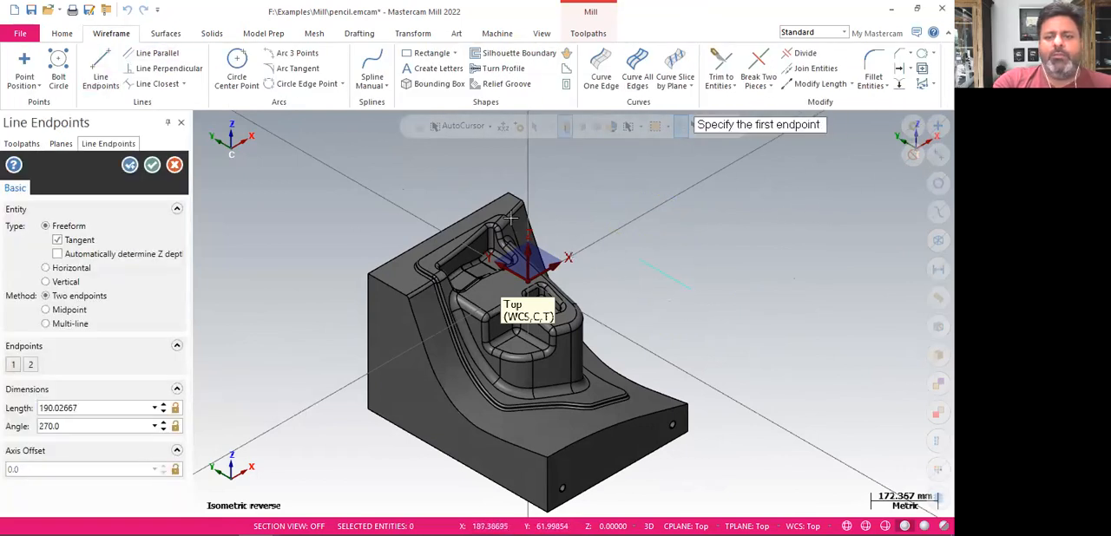
{"action": "left_click", "coordinate": [237, 69]}
{"action": "left_click", "coordinate": [764, 270]}
{"action": "left_click", "coordinate": [751, 265]}
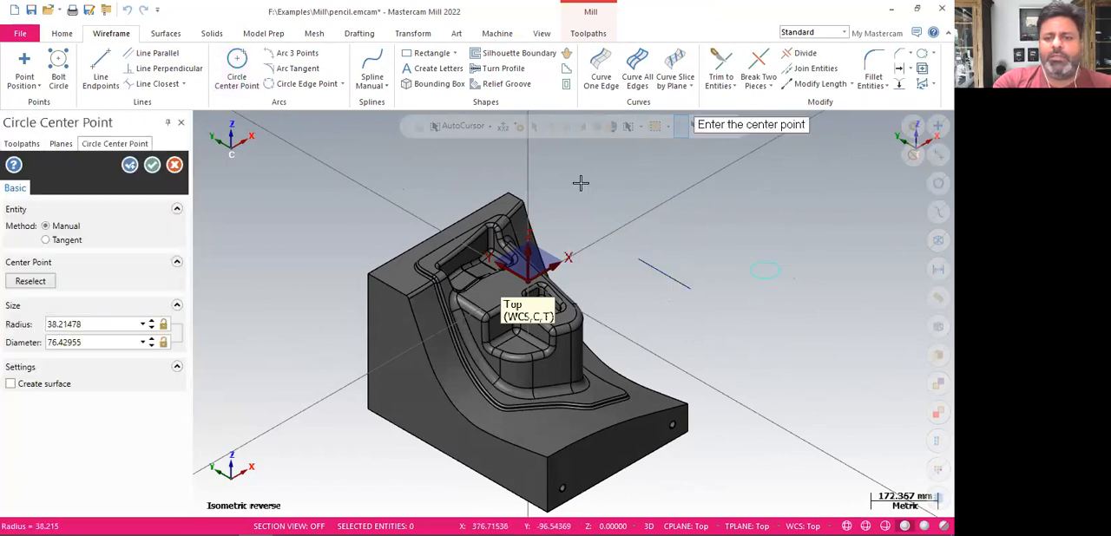
Draw a wavy manual spline above the line and circle, and a rectangle below them
{"action": "left_click", "coordinate": [372, 68]}
{"action": "left_click", "coordinate": [657, 223]}
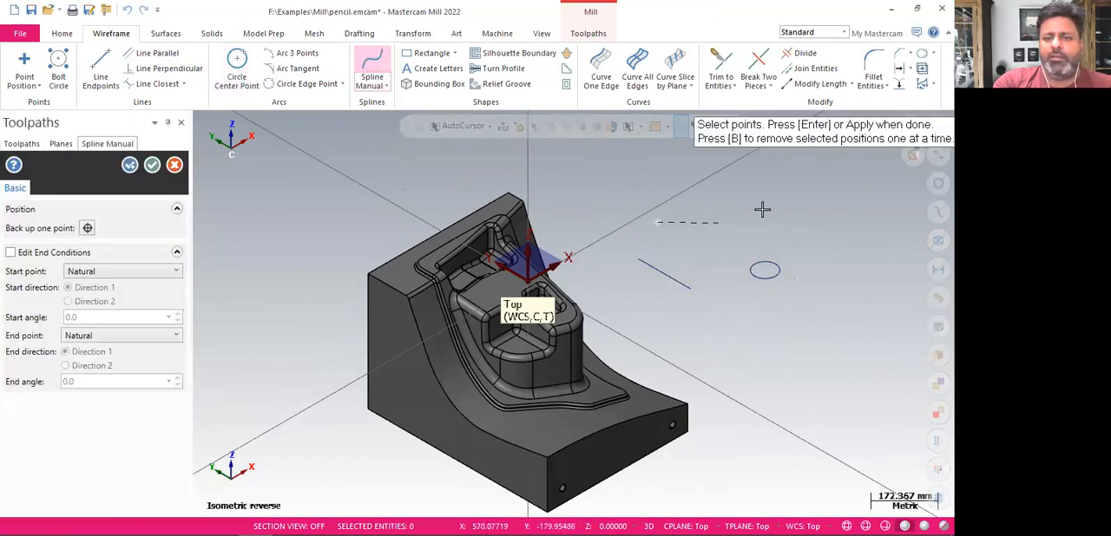
{"action": "right_click", "coordinate": [833, 228]}
{"action": "left_click", "coordinate": [838, 238]}
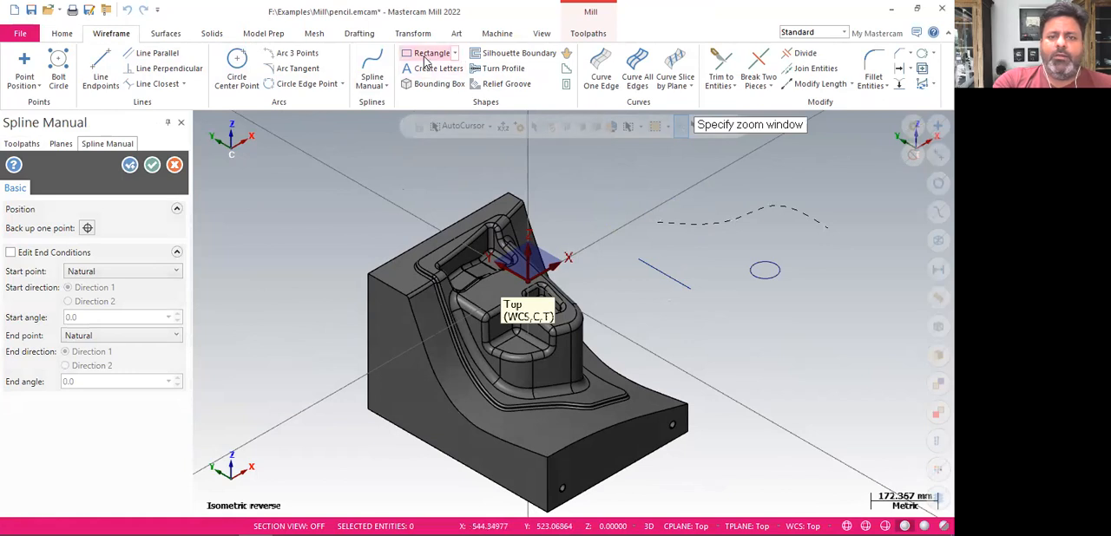
{"action": "left_click", "coordinate": [432, 53]}
{"action": "left_click", "coordinate": [746, 332]}
{"action": "left_click", "coordinate": [868, 332]}
{"action": "key", "text": "Escape"}
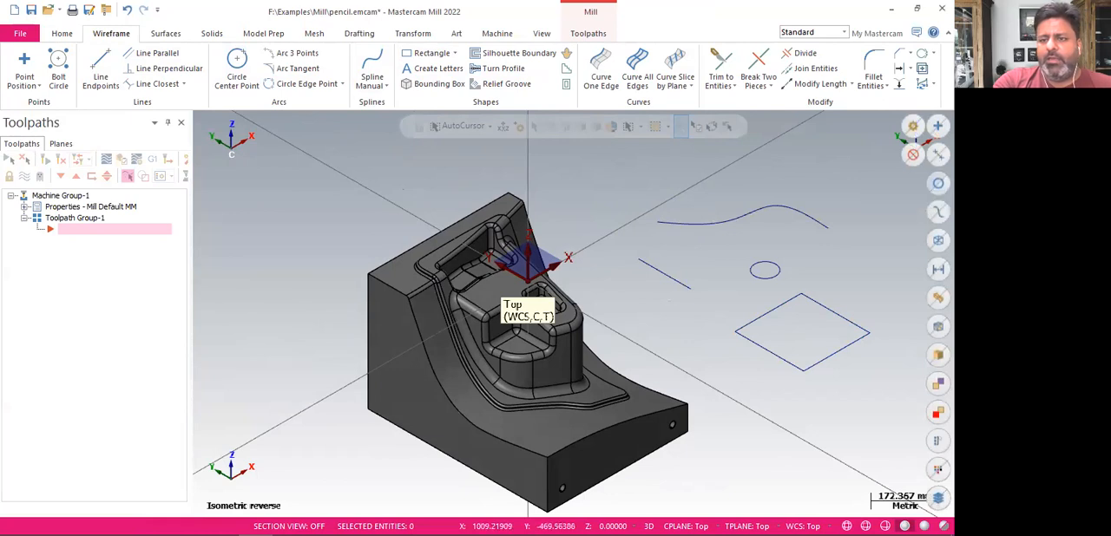
Select all arc entities and, separately, all line entities, clearing the selection each time
{"action": "left_click", "coordinate": [937, 182]}
{"action": "key", "text": "Escape"}
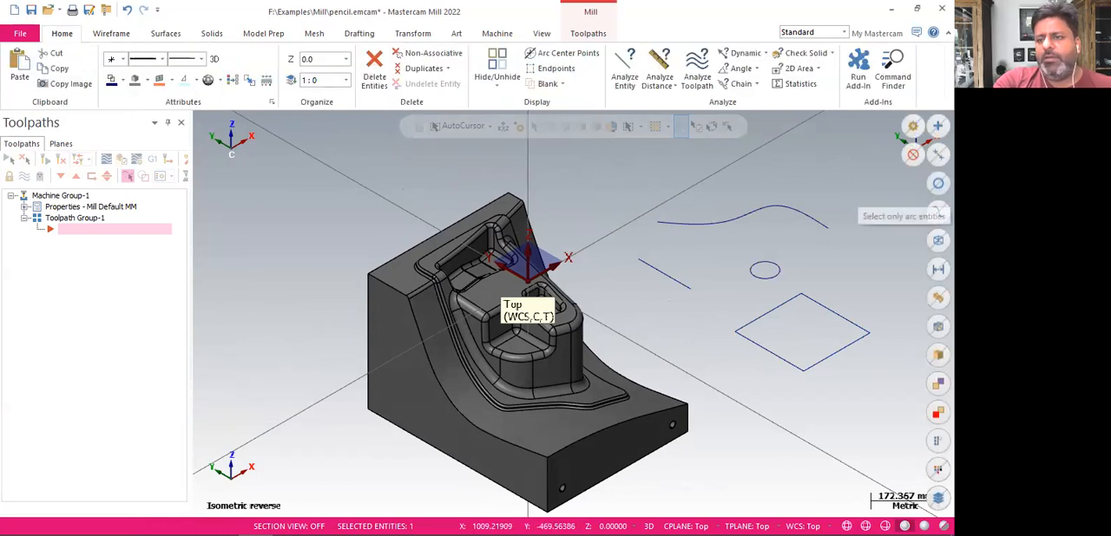
{"action": "left_click", "coordinate": [937, 155]}
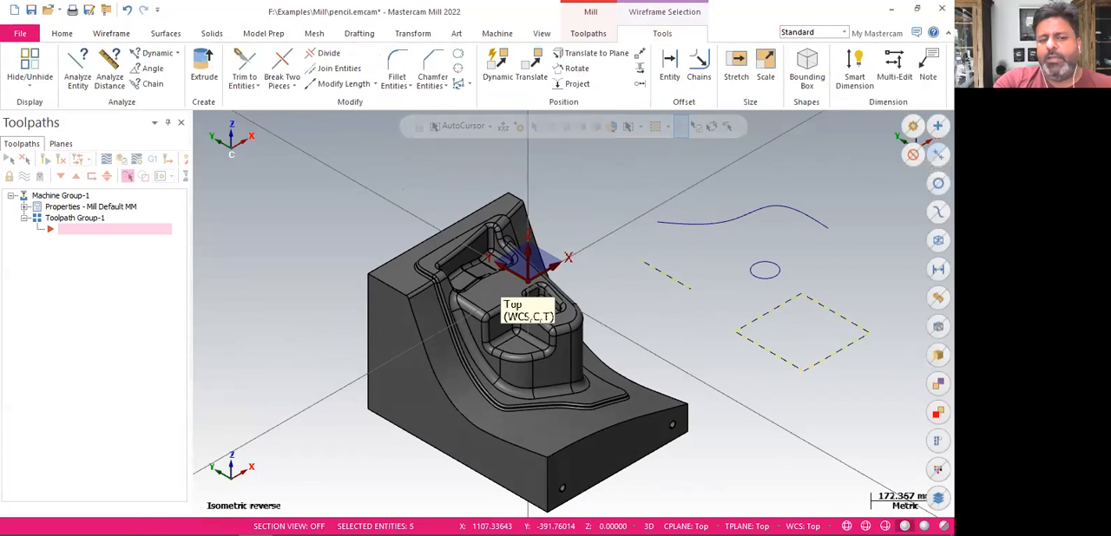
{"action": "key", "text": "Escape"}
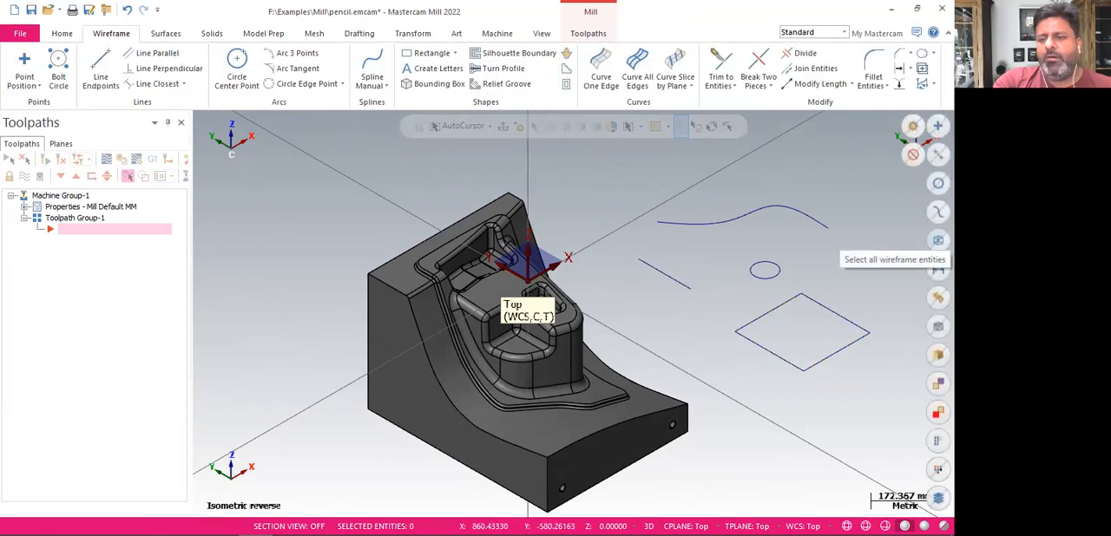
Select all wireframe entities and delete them
{"action": "left_click", "coordinate": [938, 240]}
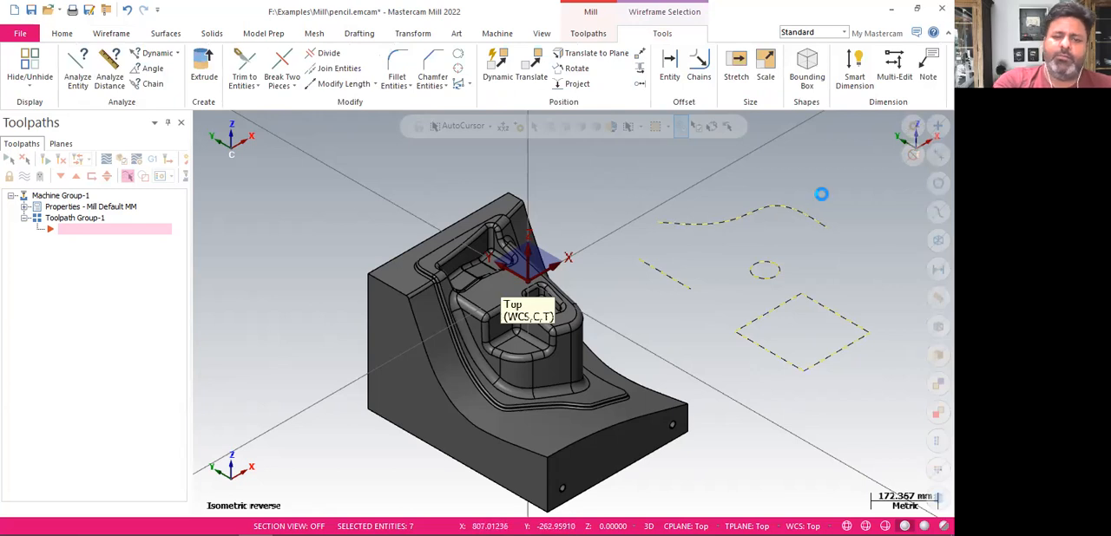
{"action": "key", "text": "Delete"}
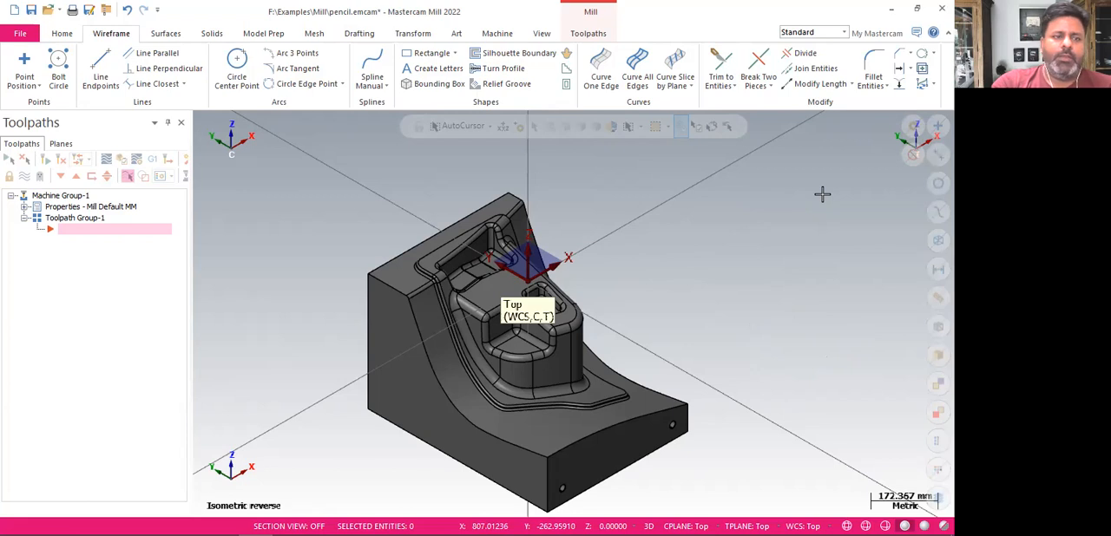
View the part in the Top (WCS) view and return to the Isometric (WCS) view
{"action": "right_click", "coordinate": [676, 196]}
{"action": "left_click", "coordinate": [698, 202]}
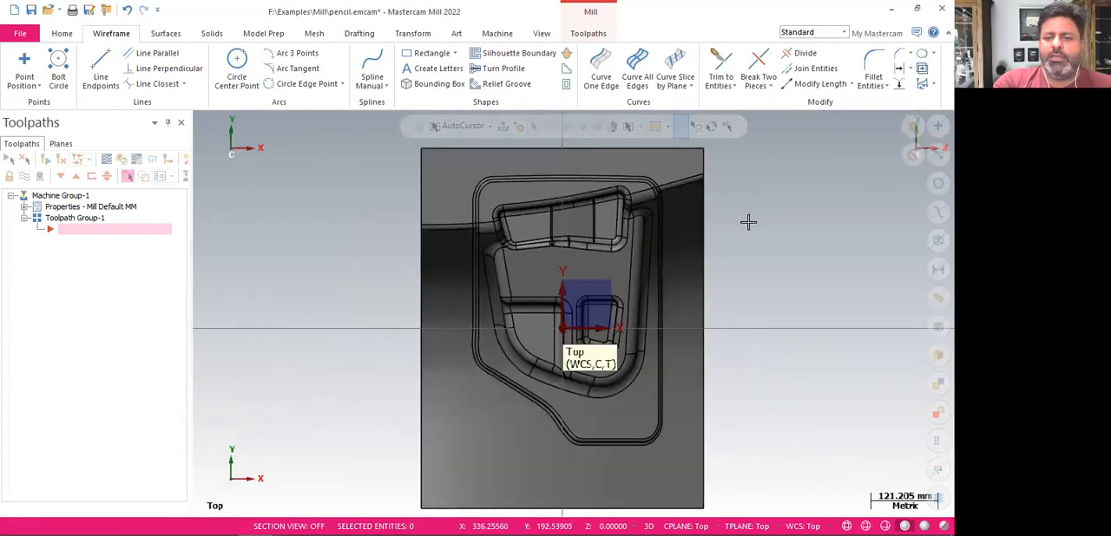
{"action": "right_click", "coordinate": [762, 278]}
{"action": "left_click", "coordinate": [763, 341]}
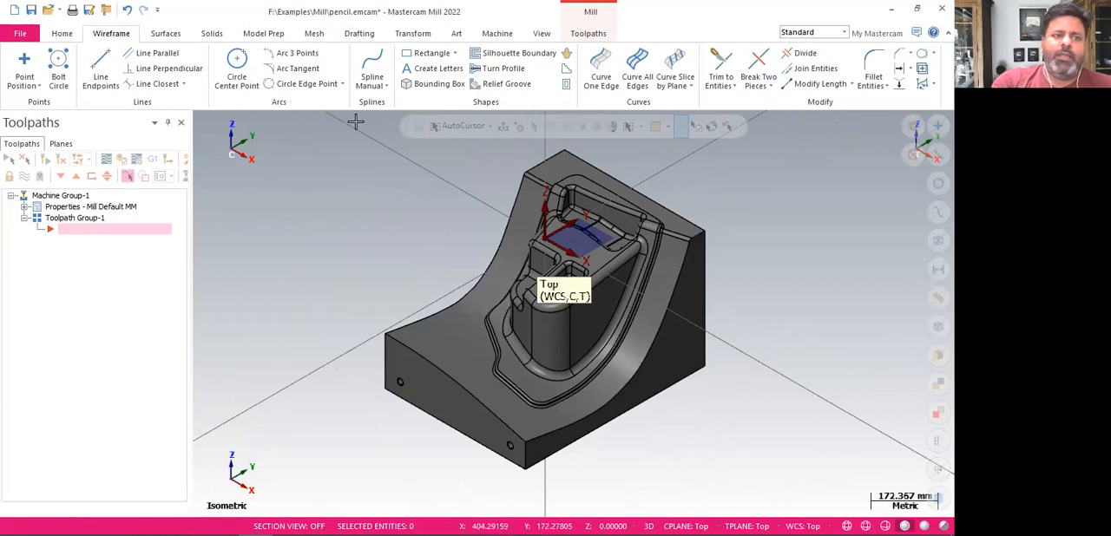
Create a rectangular bounding box around the whole part and check it from a rotated view
{"action": "left_click", "coordinate": [61, 34]}
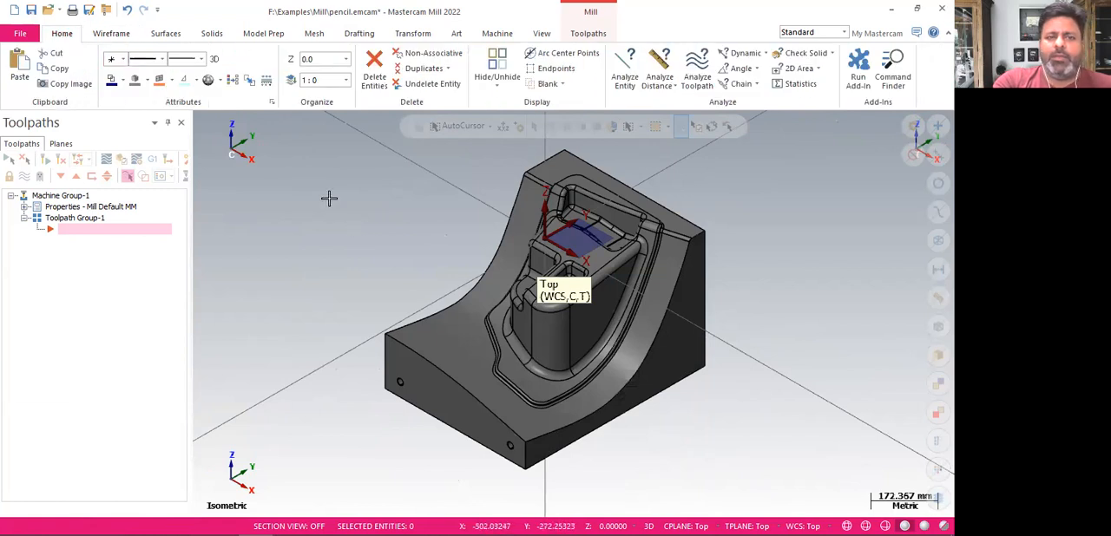
{"action": "left_click", "coordinate": [111, 34]}
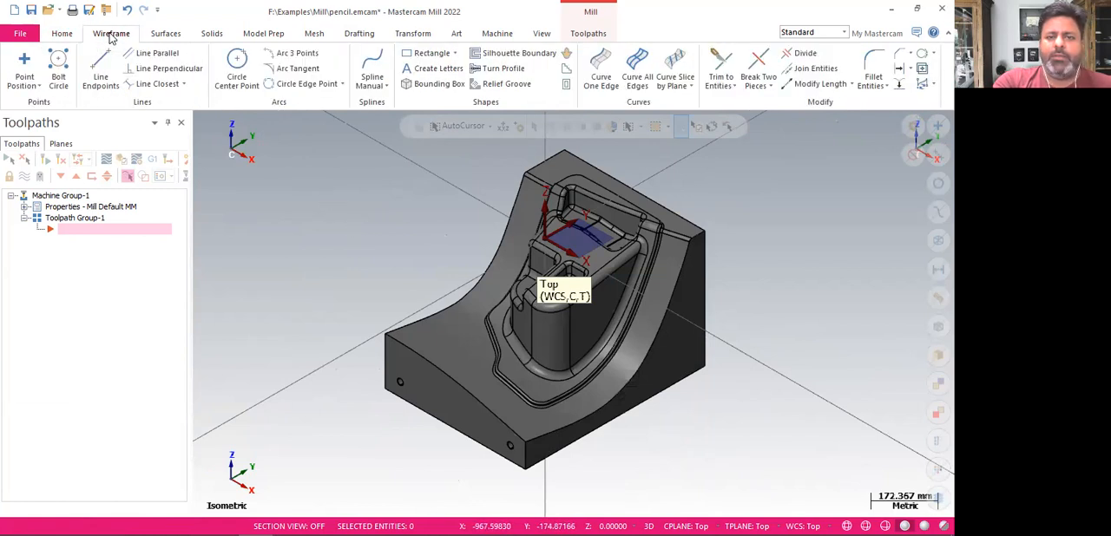
{"action": "left_click", "coordinate": [434, 85]}
{"action": "left_click", "coordinate": [488, 160]}
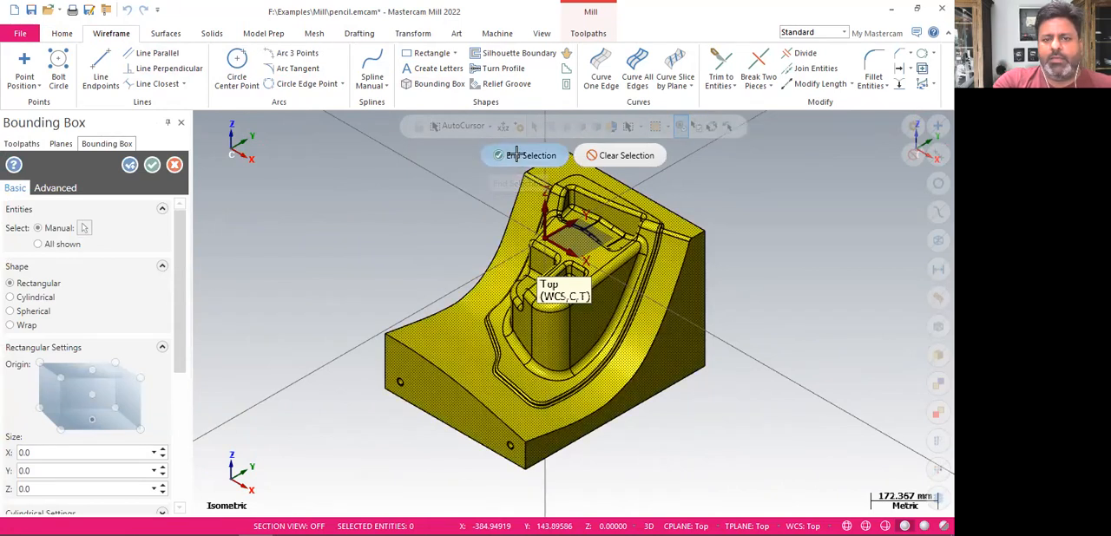
{"action": "left_click", "coordinate": [519, 159]}
{"action": "left_click", "coordinate": [152, 165]}
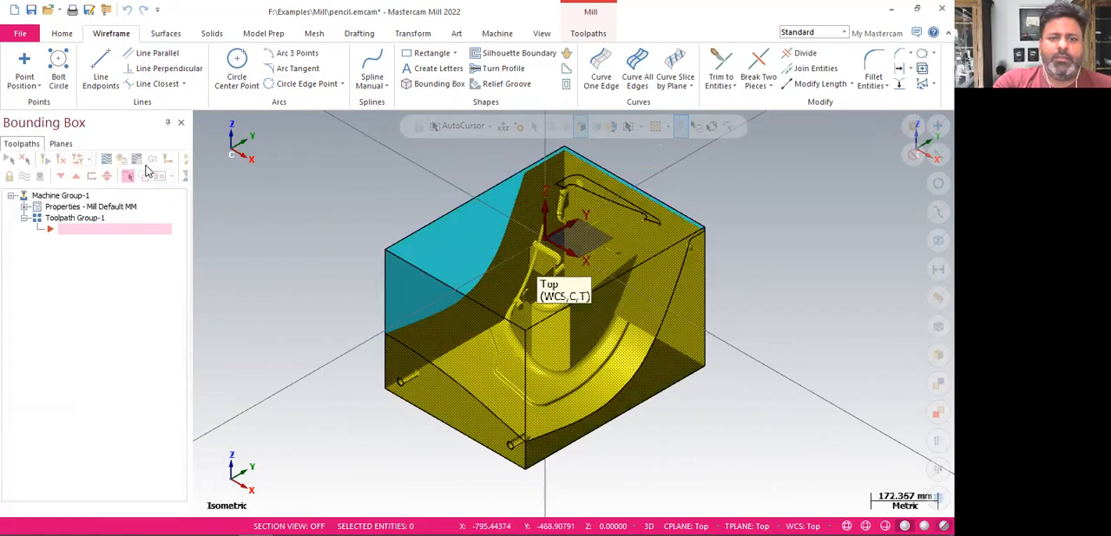
{"action": "mouse_move", "coordinate": [759, 357]}
{"action": "middle_mouse_down"}
{"action": "mouse_move", "coordinate": [732, 313]}
{"action": "mouse_move", "coordinate": [664, 317]}
{"action": "mouse_move", "coordinate": [582, 355]}
{"action": "mouse_move", "coordinate": [571, 389]}
{"action": "mouse_move", "coordinate": [623, 323]}
{"action": "mouse_move", "coordinate": [714, 325]}
{"action": "mouse_move", "coordinate": [726, 364]}
{"action": "mouse_move", "coordinate": [687, 358]}
{"action": "mouse_move", "coordinate": [722, 340]}
{"action": "mouse_move", "coordinate": [727, 348]}
{"action": "middle_mouse_up"}
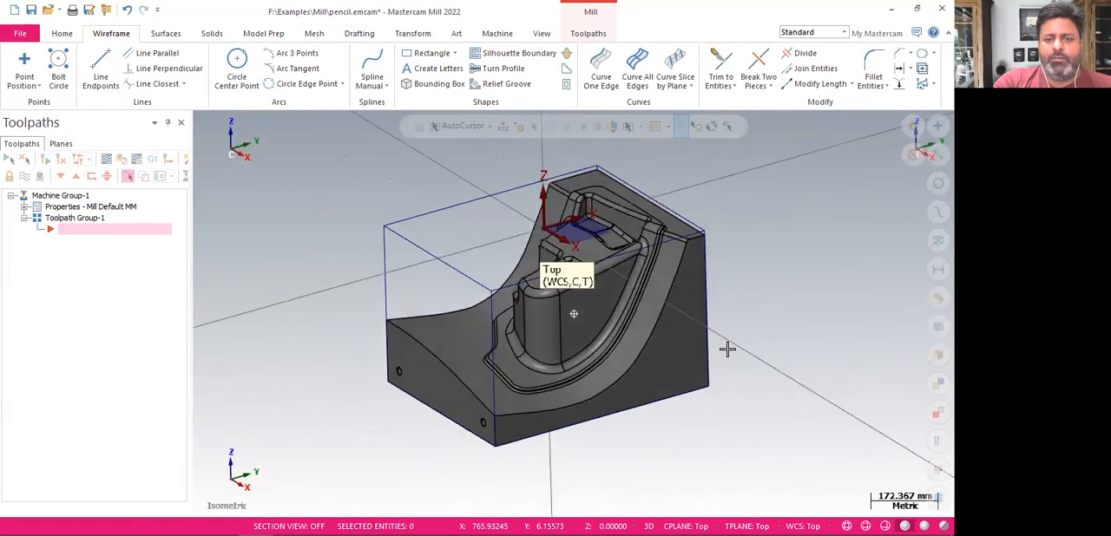
{"action": "key", "text": "alt+7"}
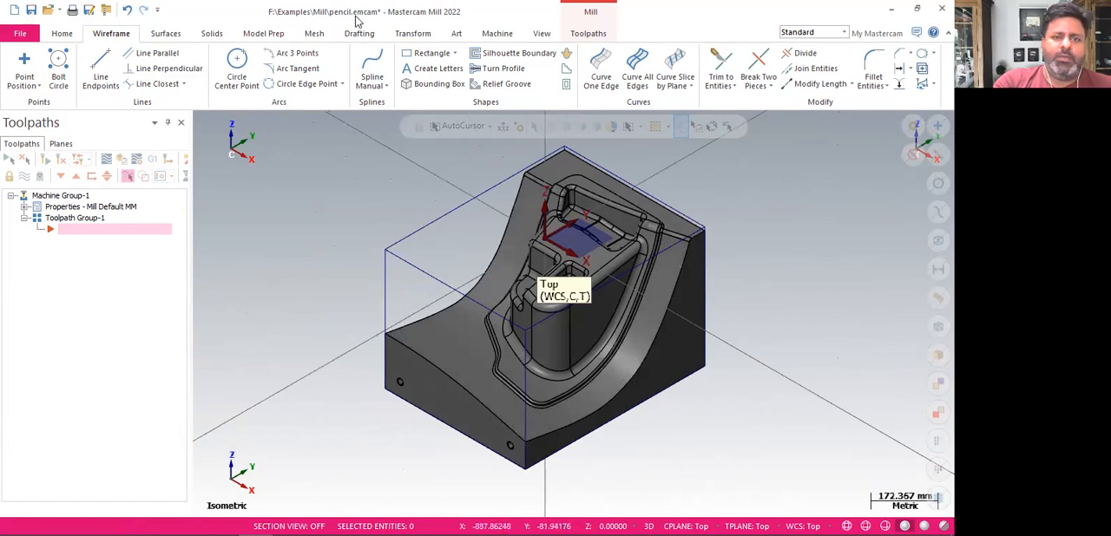
Move the part and its bounding box to the origin, using the box's upper corner at minimum X and Y as the reference point
{"action": "left_click", "coordinate": [408, 35]}
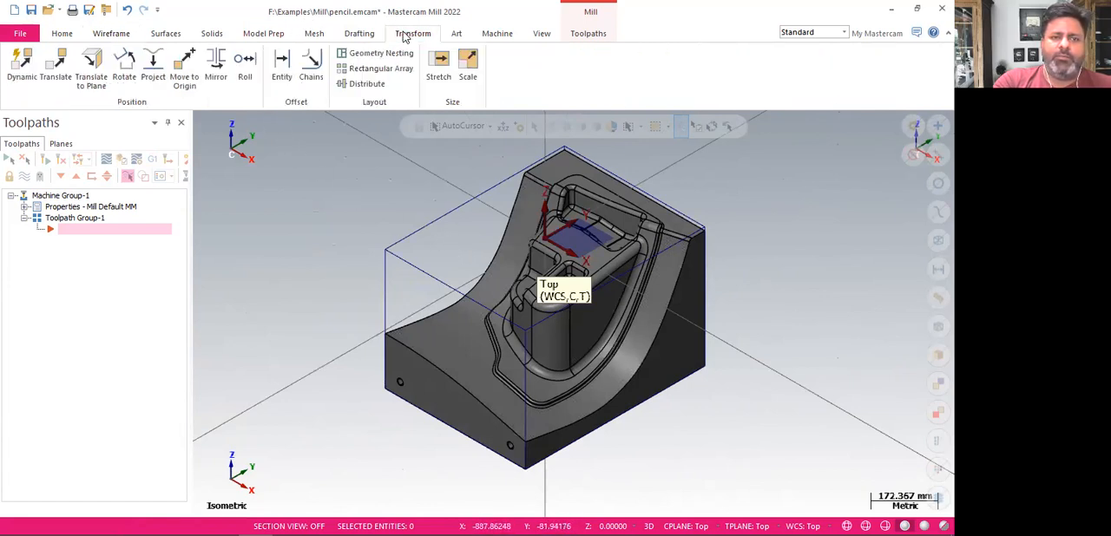
{"action": "left_click", "coordinate": [183, 65]}
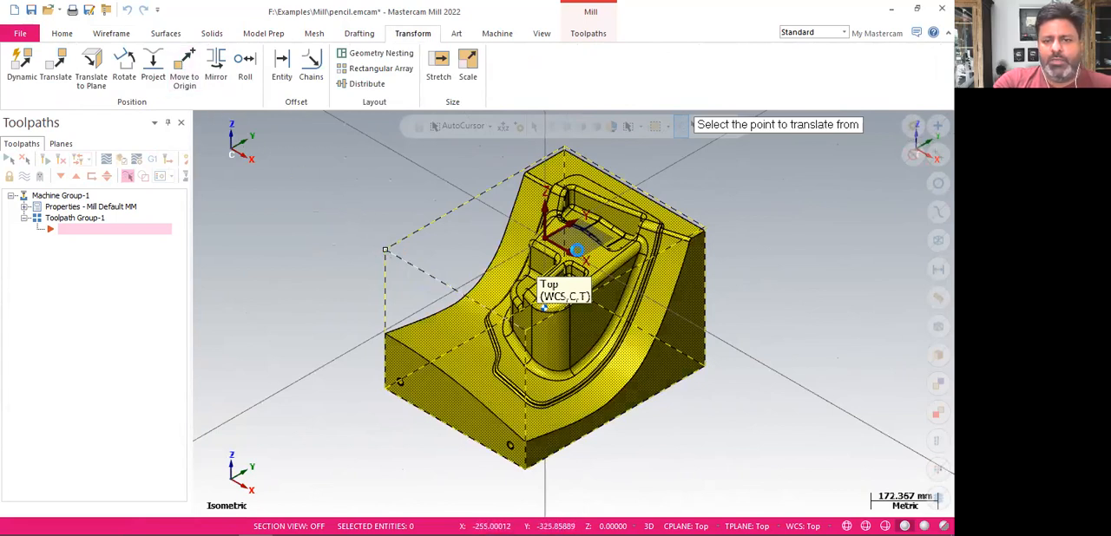
{"action": "left_click", "coordinate": [384, 249]}
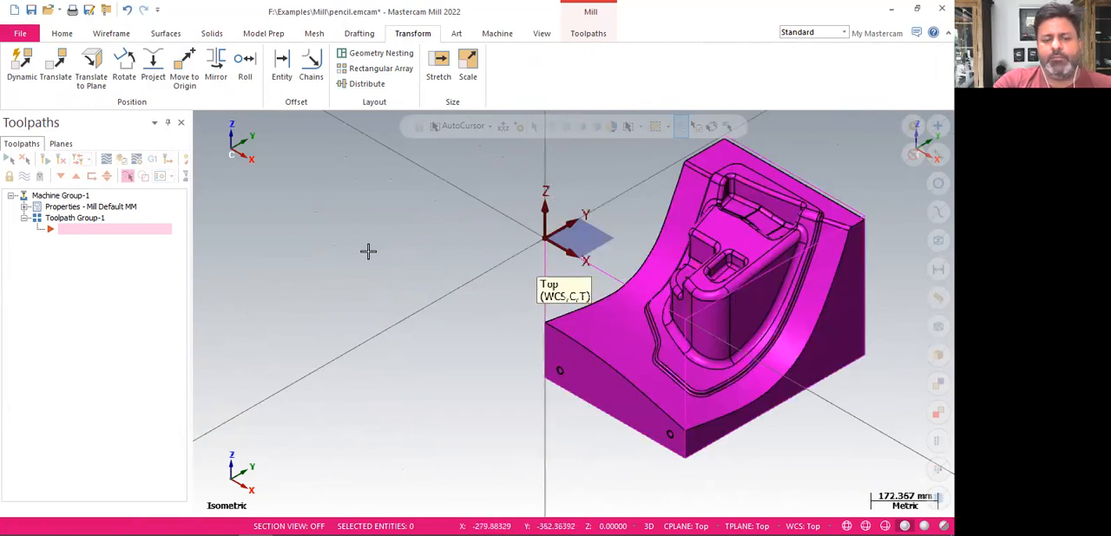
{"action": "right_click", "coordinate": [368, 251]}
{"action": "left_click", "coordinate": [416, 371]}
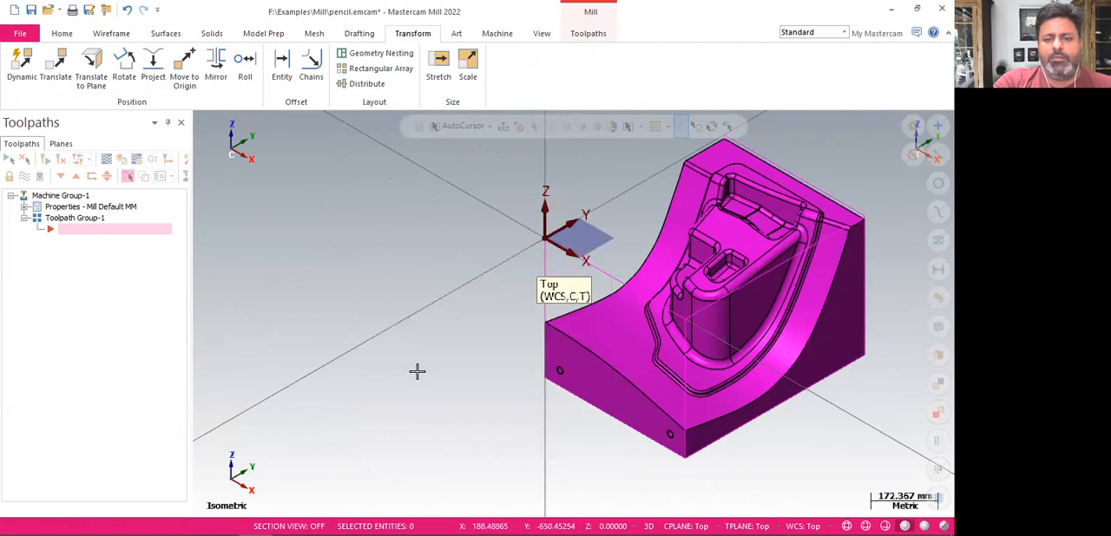
Clear the result colors from the moved geometry and check the part's position from a rotated view before restoring isometric
{"action": "scroll", "coordinate": [341, 346], "scroll_direction": "down", "scroll_amount": 2}
{"action": "scroll", "coordinate": [827, 242], "scroll_direction": "up", "scroll_amount": 2}
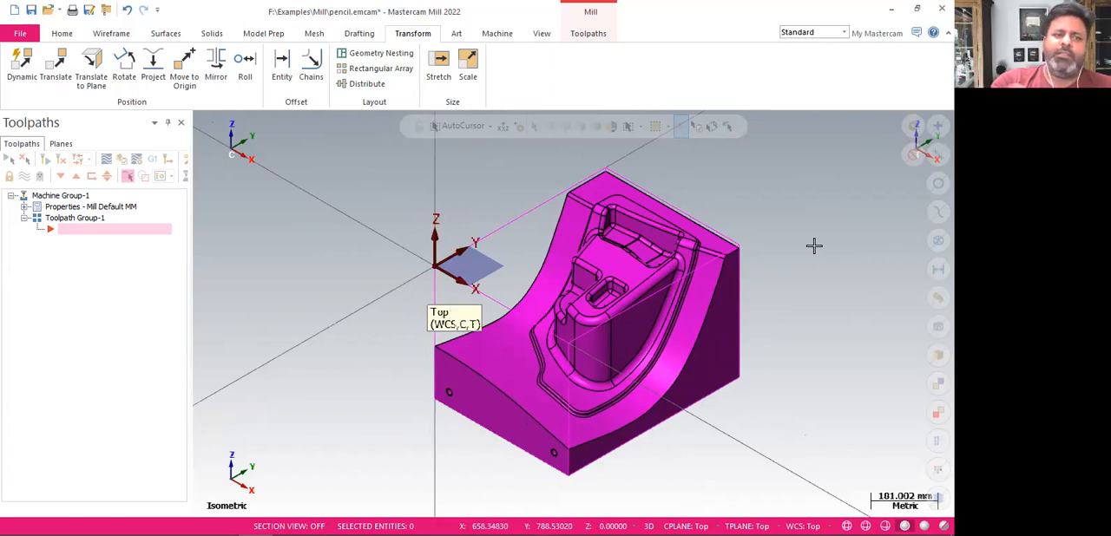
{"action": "right_click", "coordinate": [770, 174]}
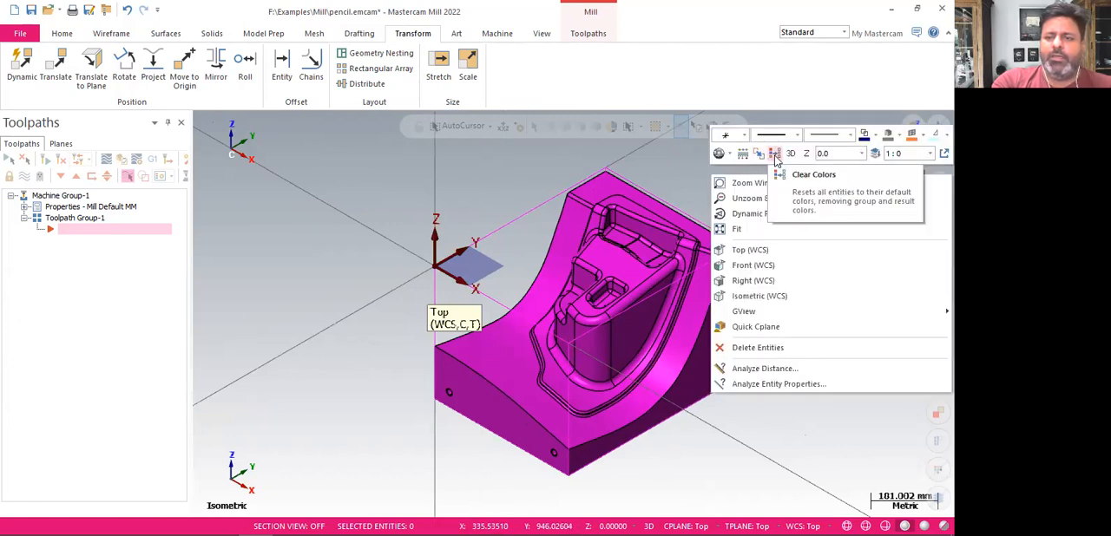
{"action": "left_click", "coordinate": [783, 235]}
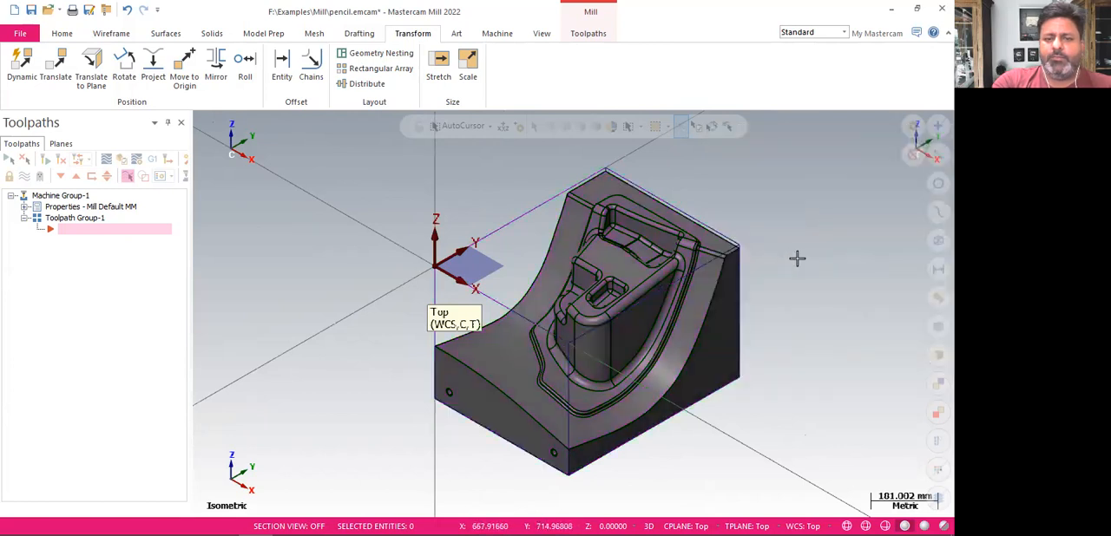
{"action": "mouse_move", "coordinate": [793, 238]}
{"action": "middle_mouse_down"}
{"action": "mouse_move", "coordinate": [793, 226]}
{"action": "mouse_move", "coordinate": [793, 240]}
{"action": "middle_mouse_up"}
{"action": "key", "text": "alt+7"}
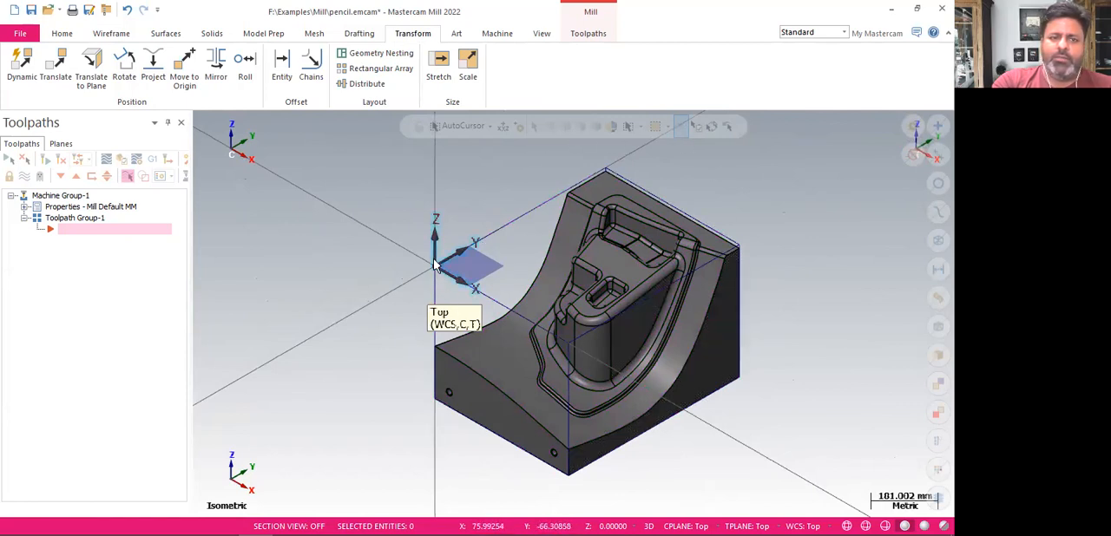
Move the part and bounding box to the origin using the center of the box's upper face as reference, and clear the result colors
{"action": "left_click", "coordinate": [185, 83]}
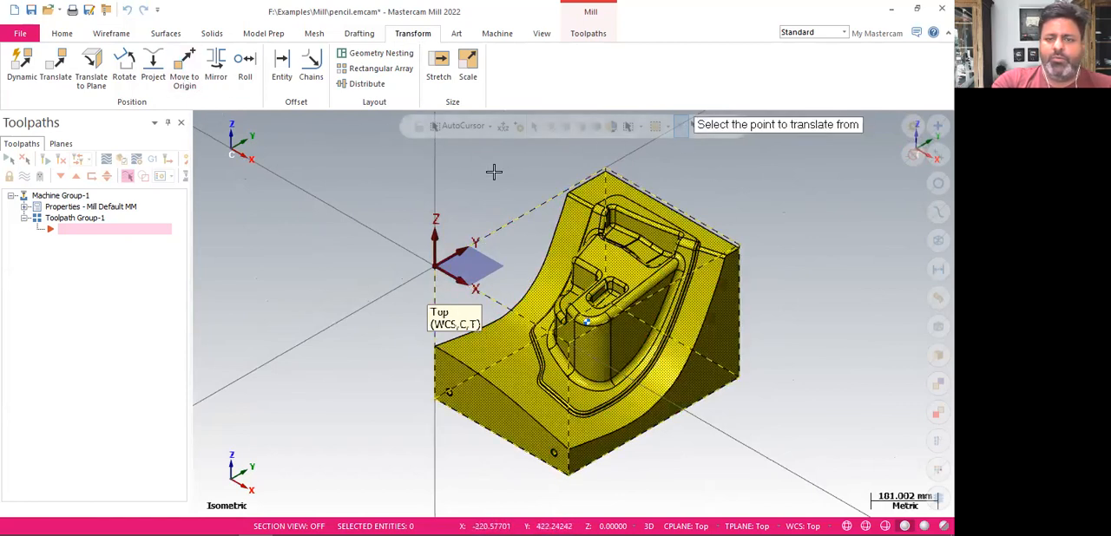
{"action": "left_click", "coordinate": [519, 218]}
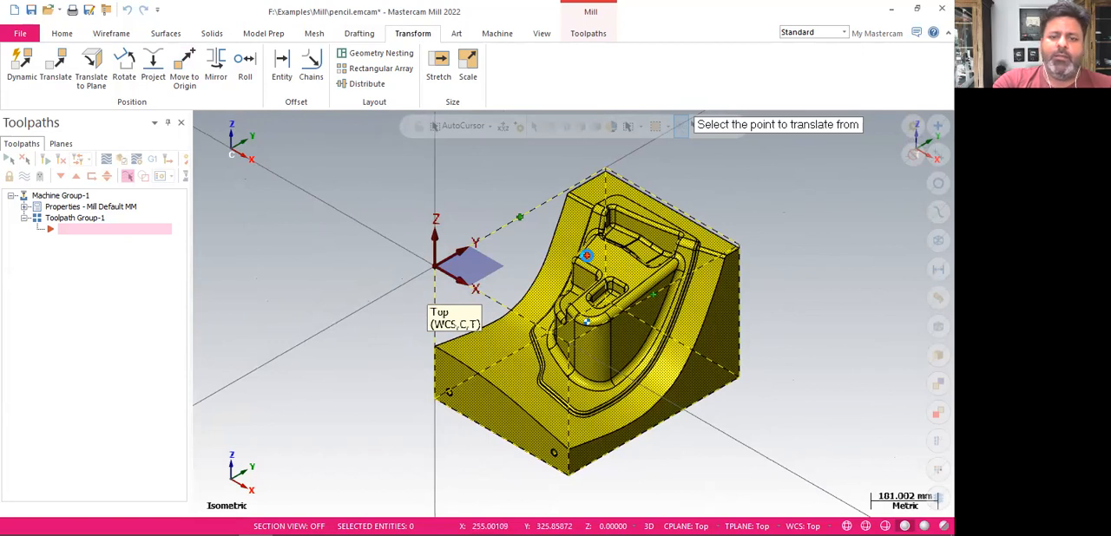
{"action": "left_click", "coordinate": [565, 244]}
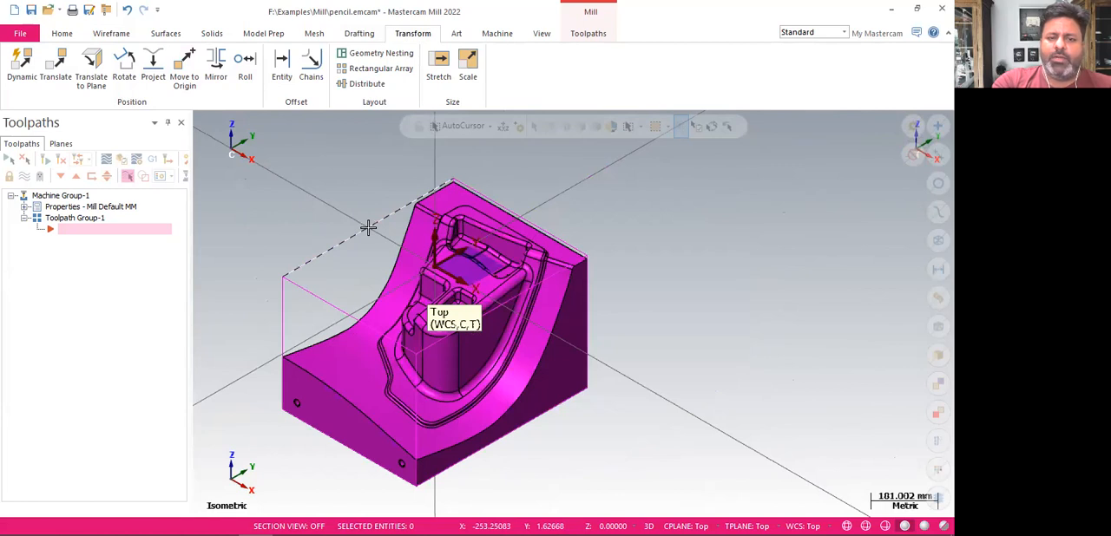
{"action": "right_click", "coordinate": [671, 216]}
{"action": "left_click", "coordinate": [737, 194]}
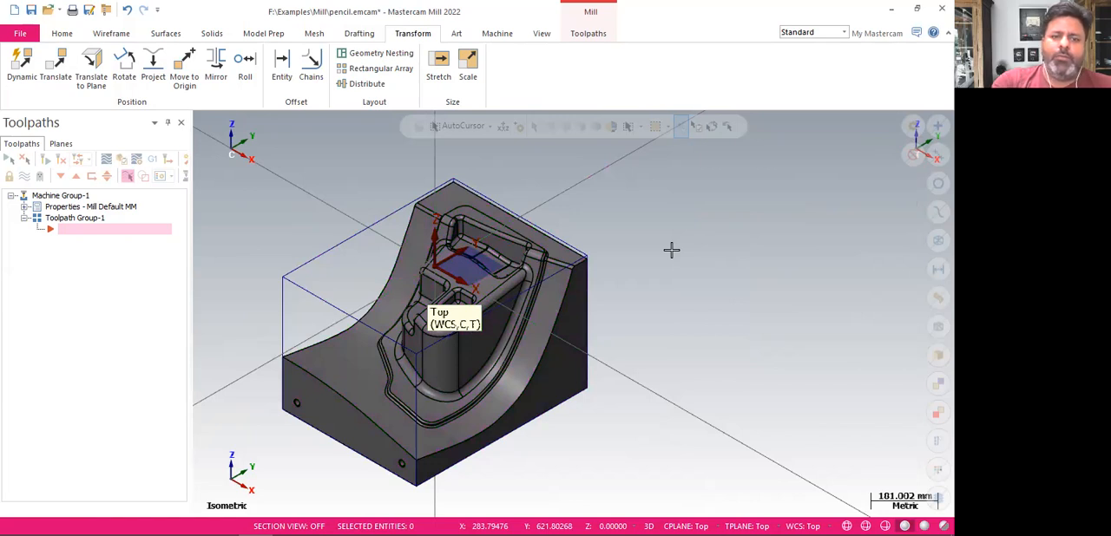
{"action": "mouse_move", "coordinate": [702, 228]}
{"action": "middle_mouse_down"}
{"action": "mouse_move", "coordinate": [662, 178]}
{"action": "mouse_move", "coordinate": [563, 186]}
{"action": "mouse_move", "coordinate": [556, 199]}
{"action": "mouse_move", "coordinate": [566, 239]}
{"action": "mouse_move", "coordinate": [599, 260]}
{"action": "mouse_move", "coordinate": [625, 243]}
{"action": "mouse_move", "coordinate": [650, 187]}
{"action": "mouse_move", "coordinate": [687, 199]}
{"action": "mouse_move", "coordinate": [662, 229]}
{"action": "mouse_move", "coordinate": [684, 218]}
{"action": "middle_mouse_up"}
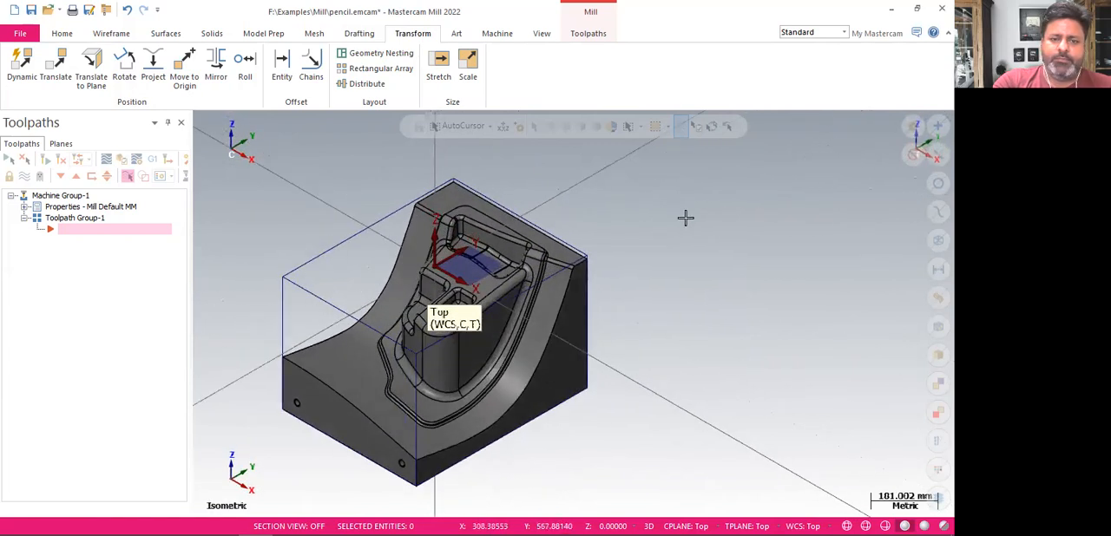
{"action": "scroll", "coordinate": [729, 212], "scroll_direction": "down", "scroll_amount": 3}
{"action": "scroll", "coordinate": [362, 243], "scroll_direction": "up", "scroll_amount": 1}
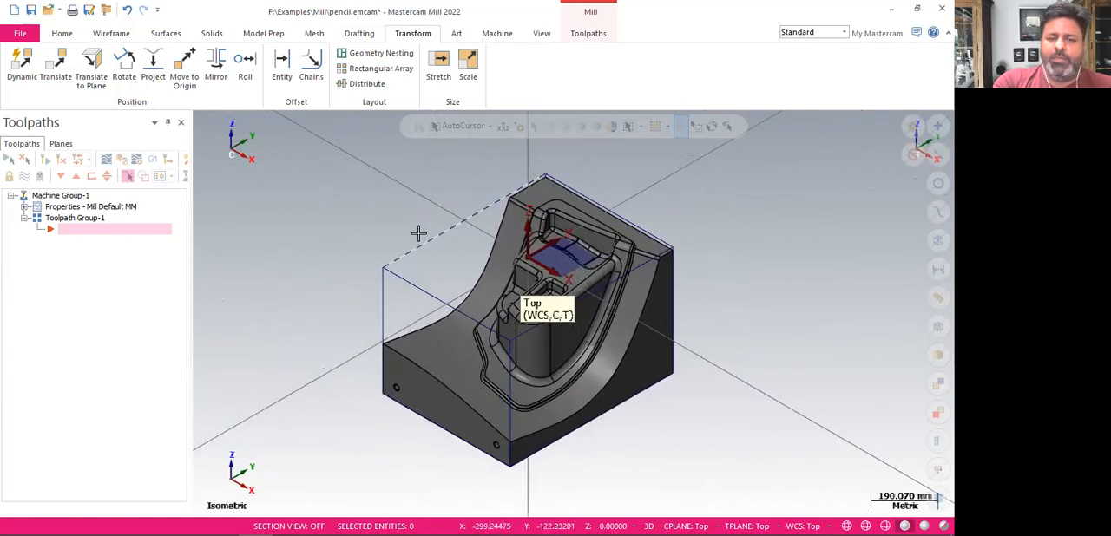
Select all wireframe entities of the bounding box and blank them so only the solid part is displayed
{"action": "left_click", "coordinate": [58, 34]}
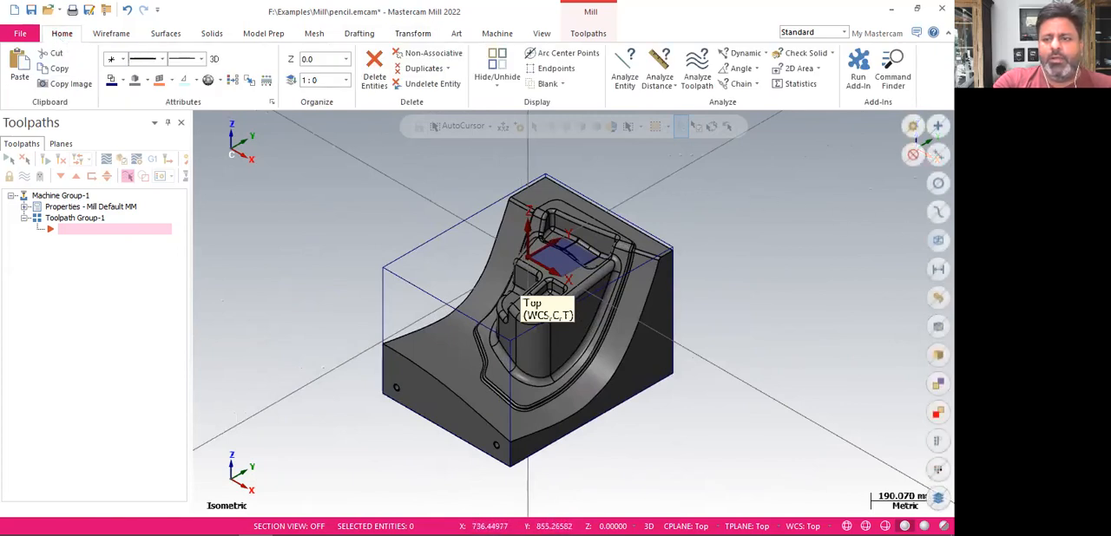
{"action": "left_click", "coordinate": [937, 241]}
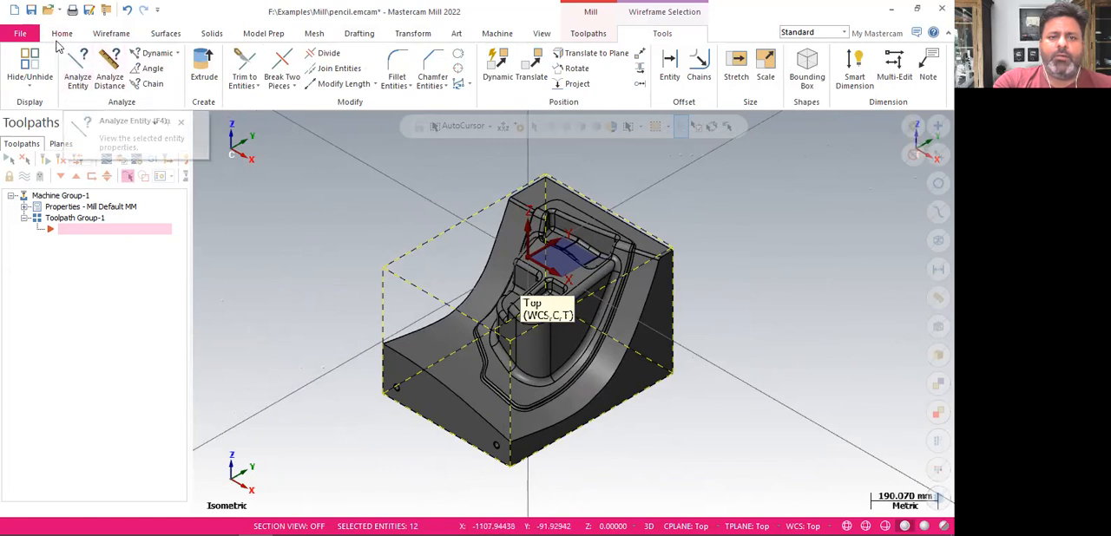
{"action": "left_click", "coordinate": [59, 35]}
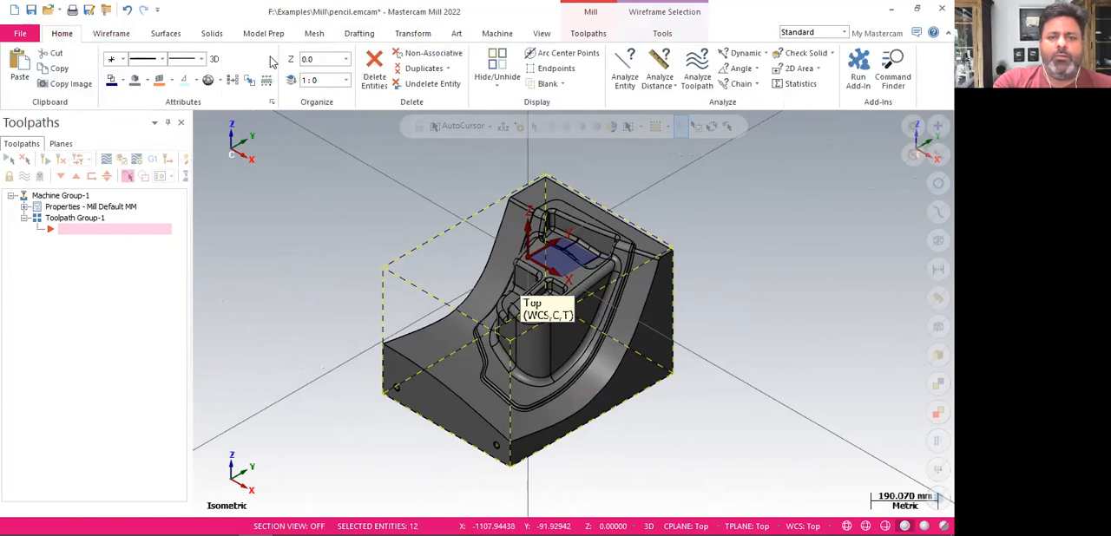
{"action": "left_click", "coordinate": [546, 85]}
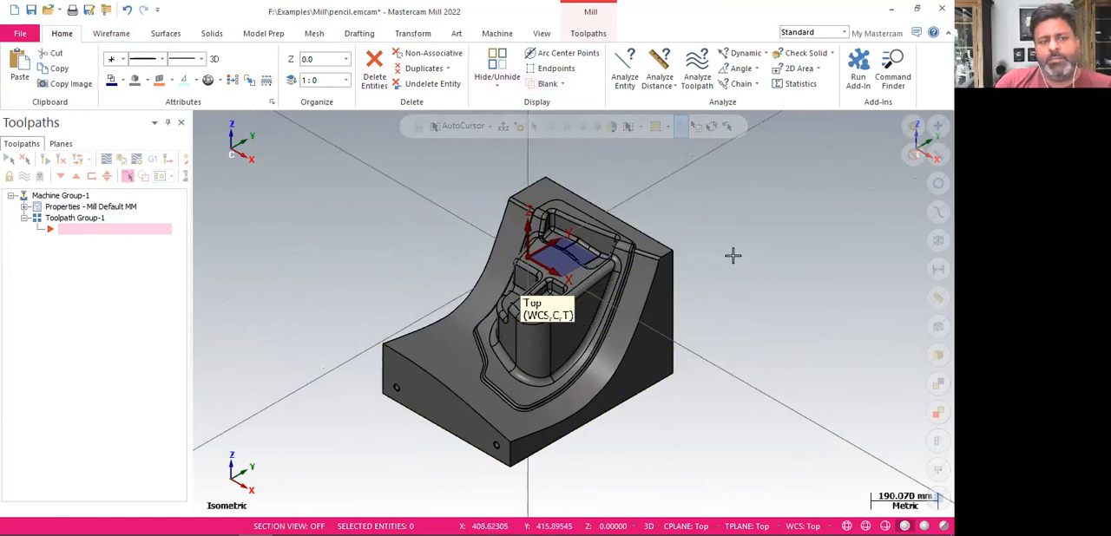
Expand the Mill Default MM properties of Machine Group-1, and briefly toggle the Toolpaths and Solids managers
{"action": "left_click", "coordinate": [25, 208]}
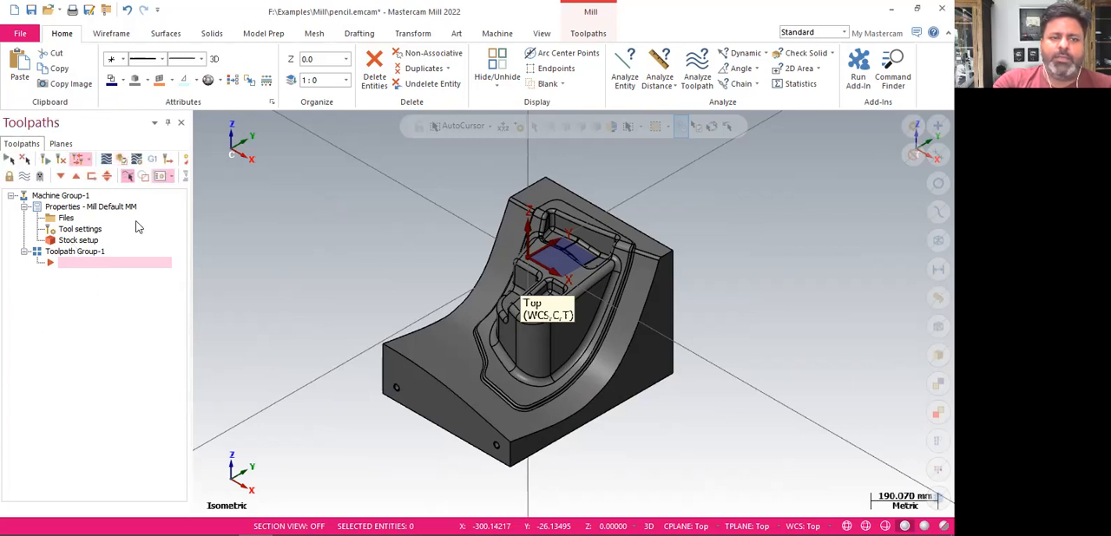
{"action": "left_click", "coordinate": [539, 34]}
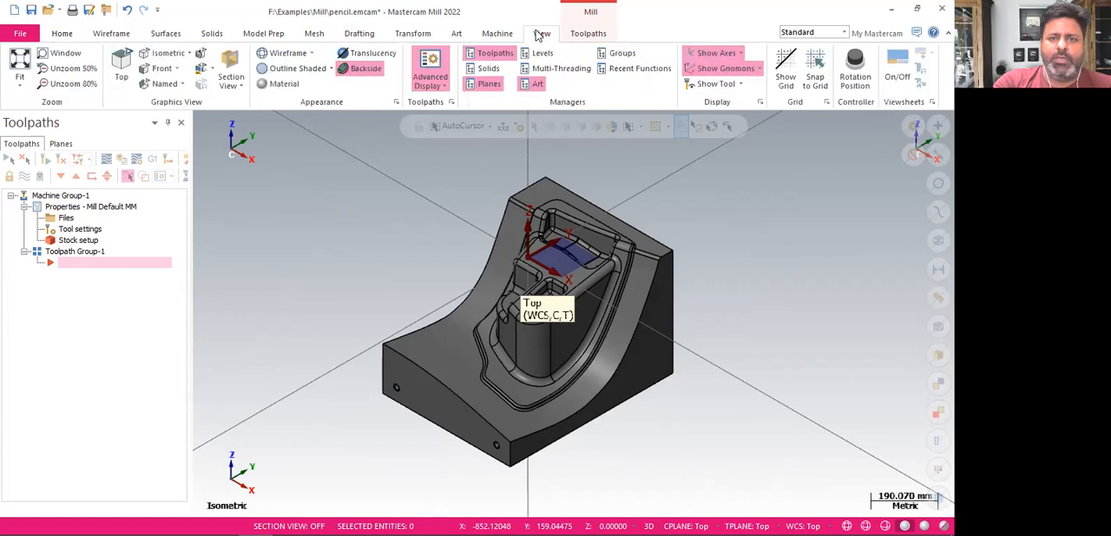
{"action": "left_click", "coordinate": [498, 54]}
{"action": "left_click", "coordinate": [498, 55]}
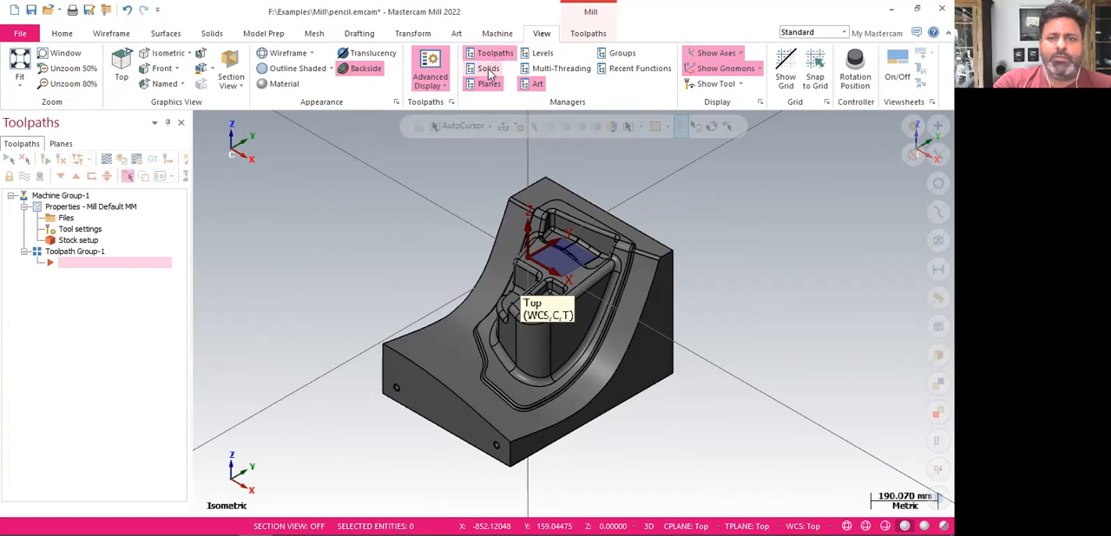
{"action": "left_click", "coordinate": [487, 69]}
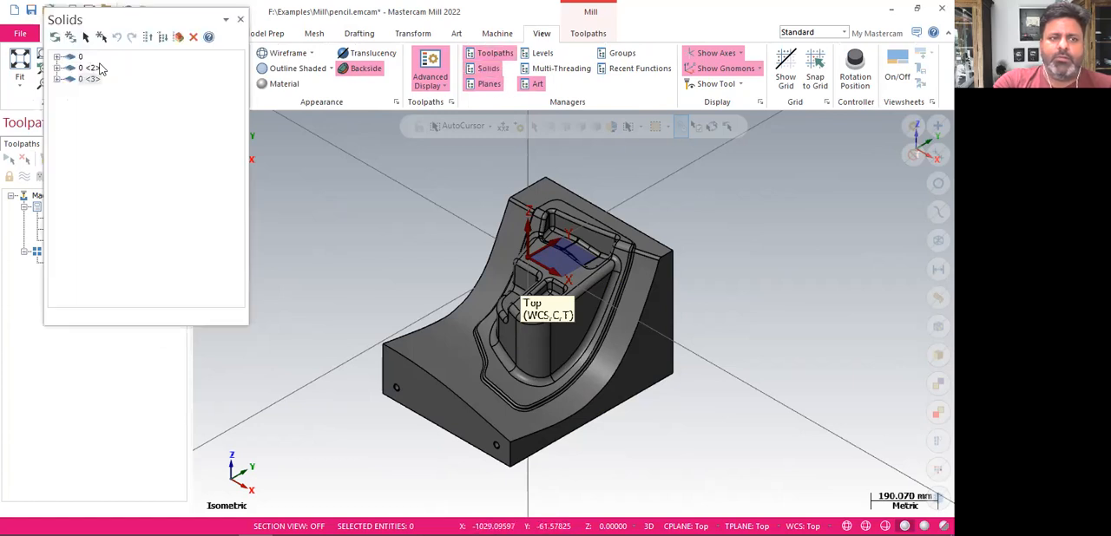
{"action": "left_click", "coordinate": [241, 19]}
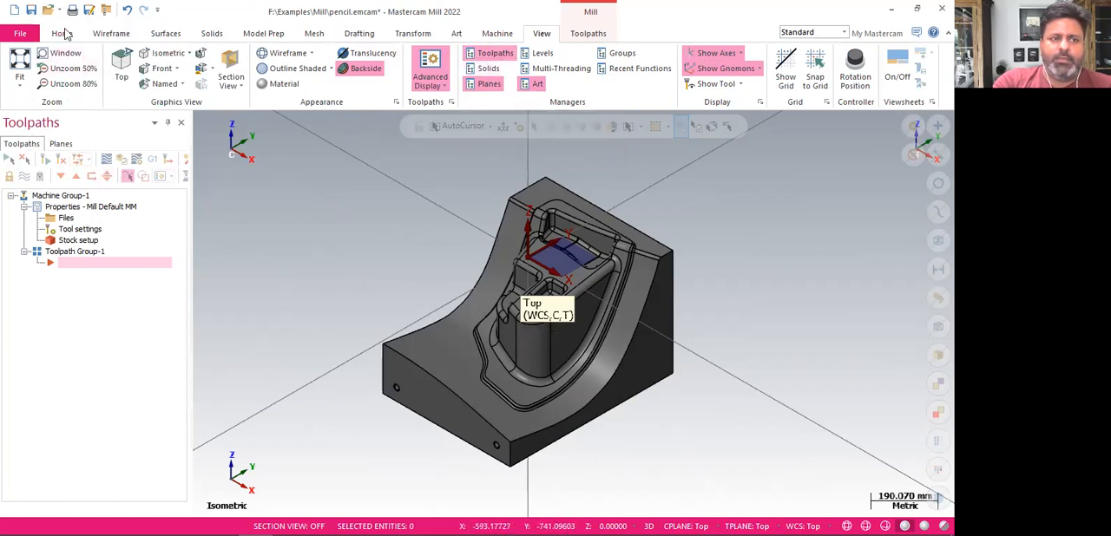
Define the machine group's rectangular stock in the Top plane from all solids
{"action": "left_click", "coordinate": [62, 33]}
{"action": "left_click", "coordinate": [77, 243]}
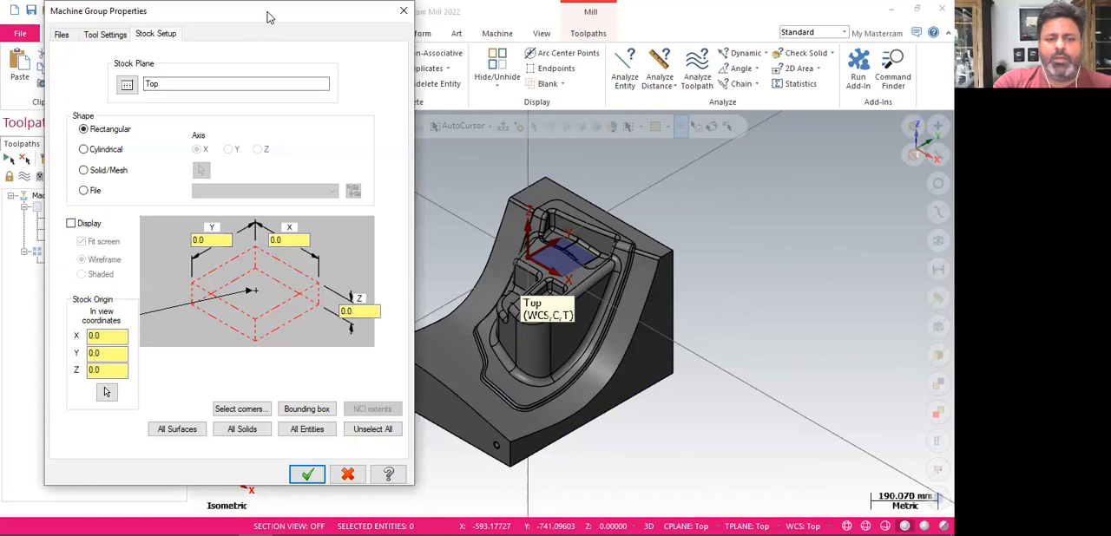
{"action": "left_click_drag", "start_coordinate": [762, 29], "coordinate": [762, 29]}
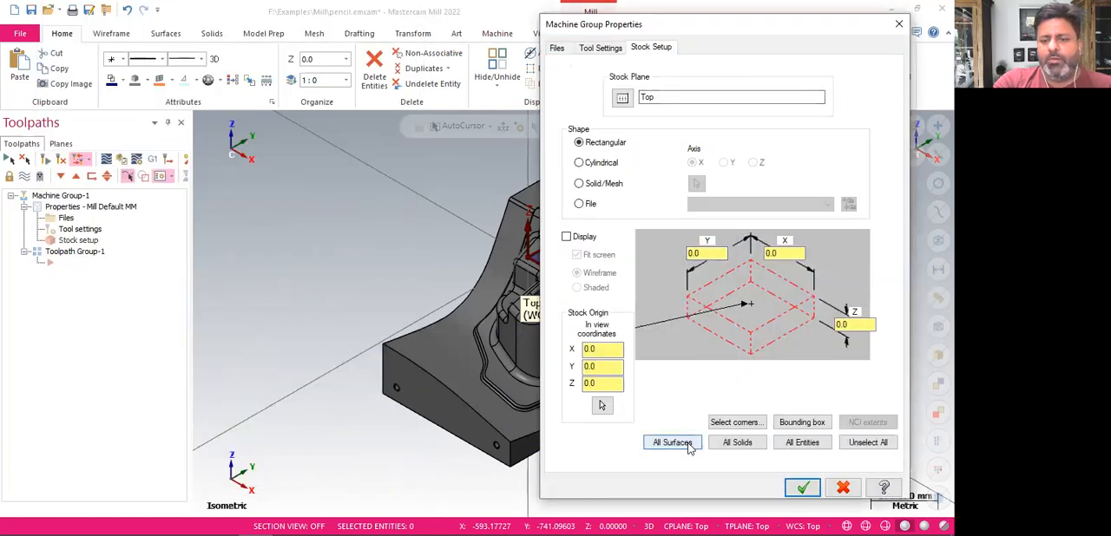
{"action": "left_click", "coordinate": [719, 447]}
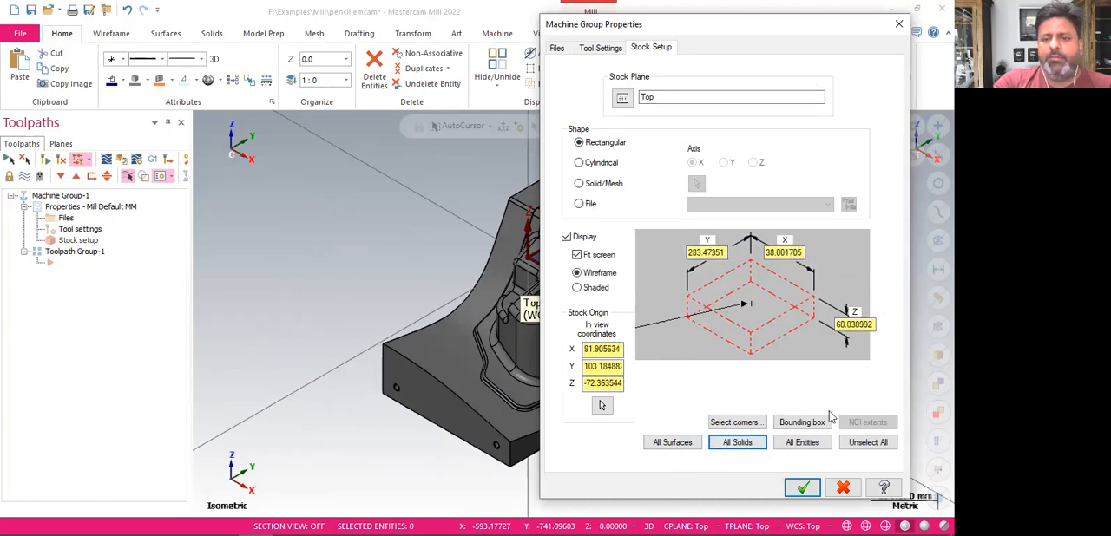
{"action": "left_click", "coordinate": [804, 488]}
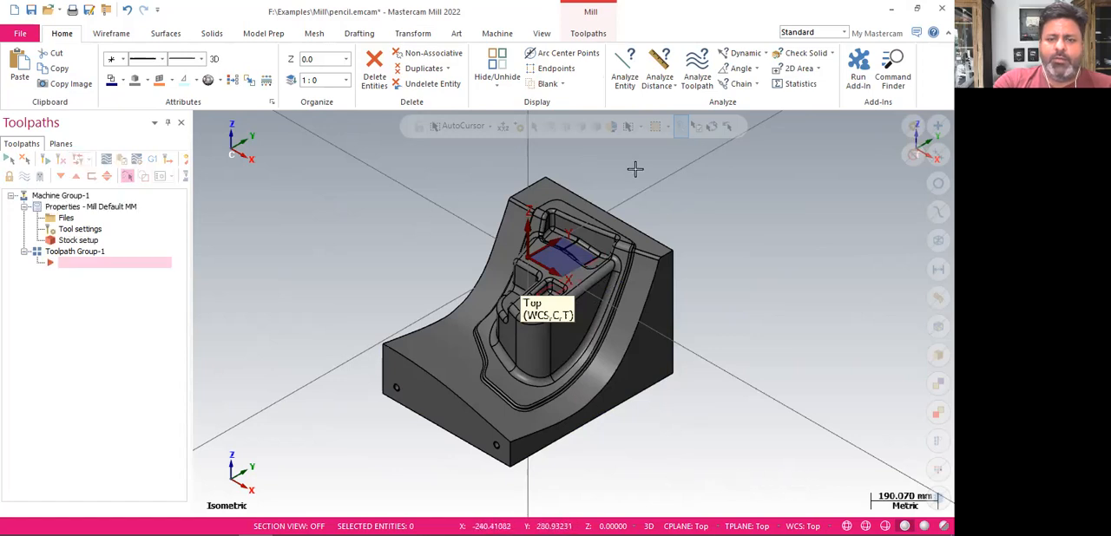
Redefine the rectangular stock from all entities, keep its wireframe display on, and inspect it around the part from a rotated view
{"action": "left_click", "coordinate": [78, 240]}
{"action": "left_click", "coordinate": [576, 240]}
{"action": "left_click", "coordinate": [577, 241]}
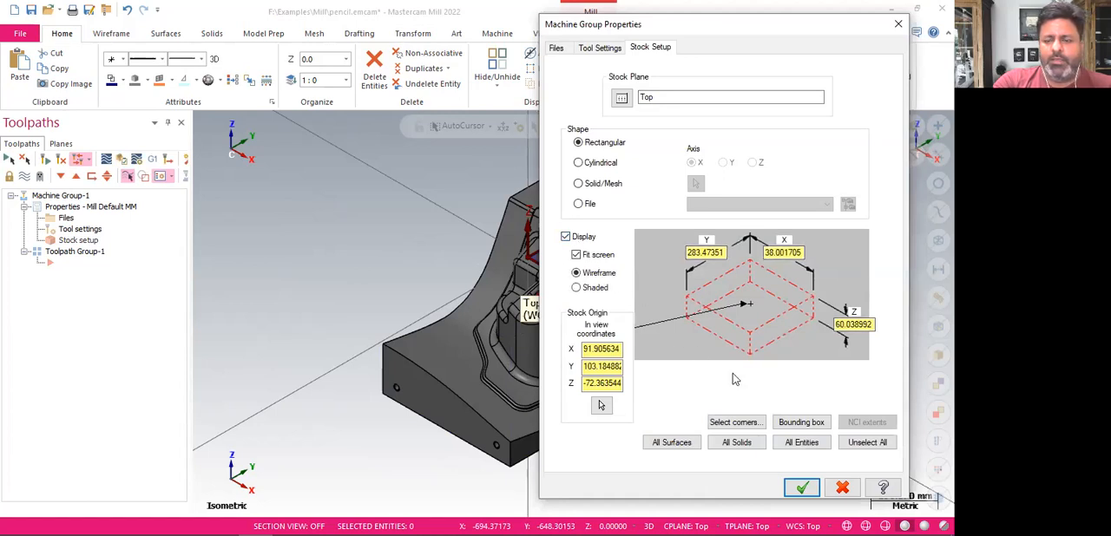
{"action": "left_click", "coordinate": [800, 445]}
{"action": "left_click", "coordinate": [801, 489]}
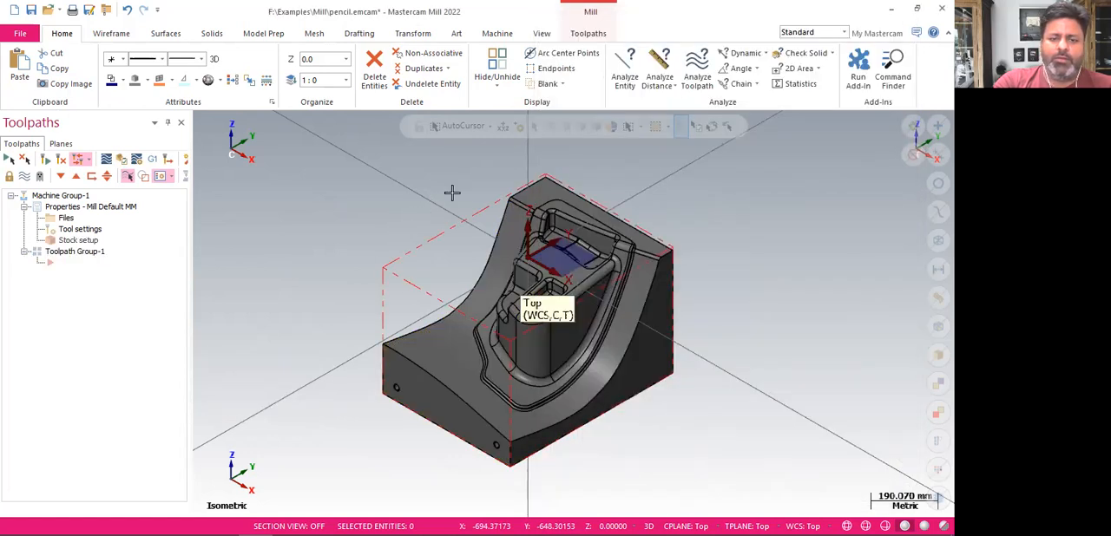
{"action": "middle_click_drag", "start_coordinate": [775, 271], "coordinate": [478, 240]}
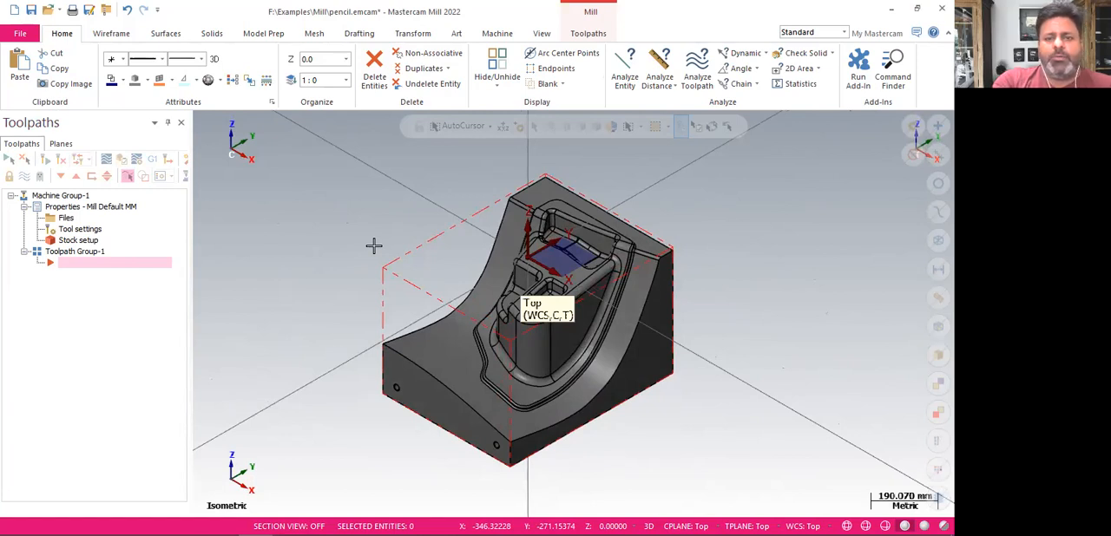
{"action": "middle_click_drag", "start_coordinate": [385, 206], "coordinate": [374, 175]}
{"action": "key", "text": "alt+7"}
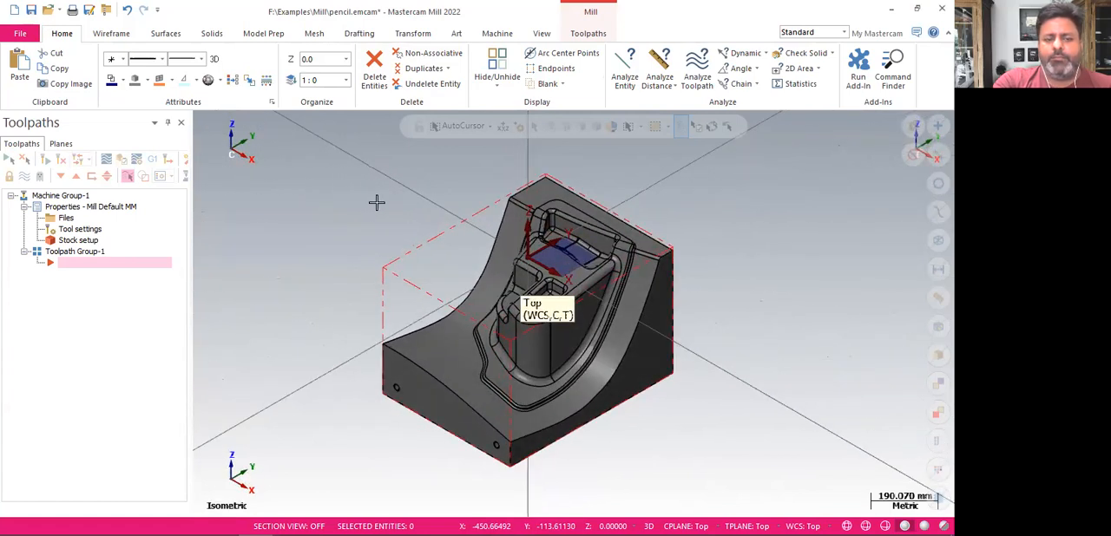
Create a 3D Area Roughing toolpath and assign the whole part as its machining geometry
{"action": "left_click", "coordinate": [577, 35]}
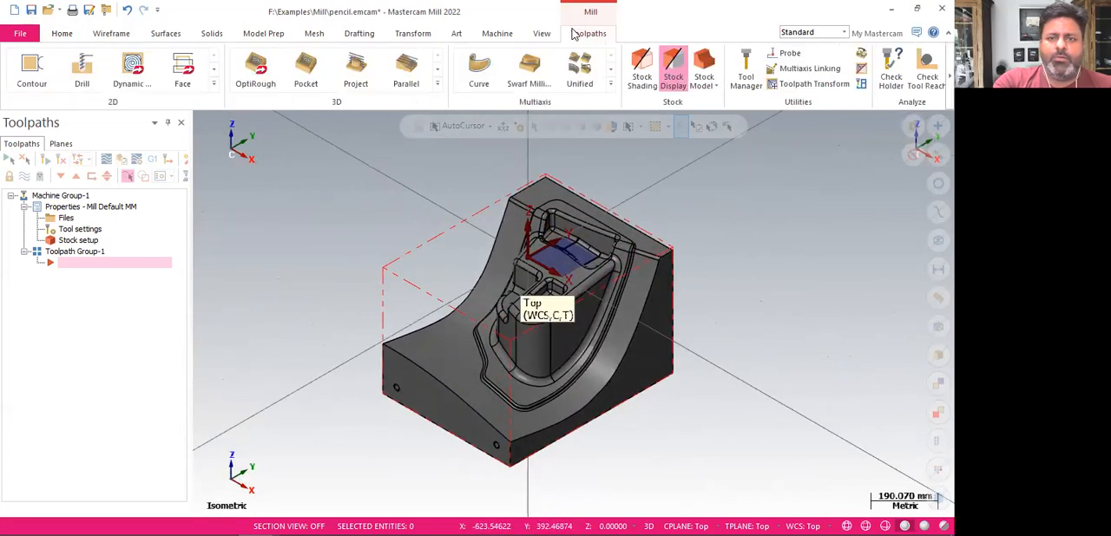
{"action": "left_click", "coordinate": [436, 87]}
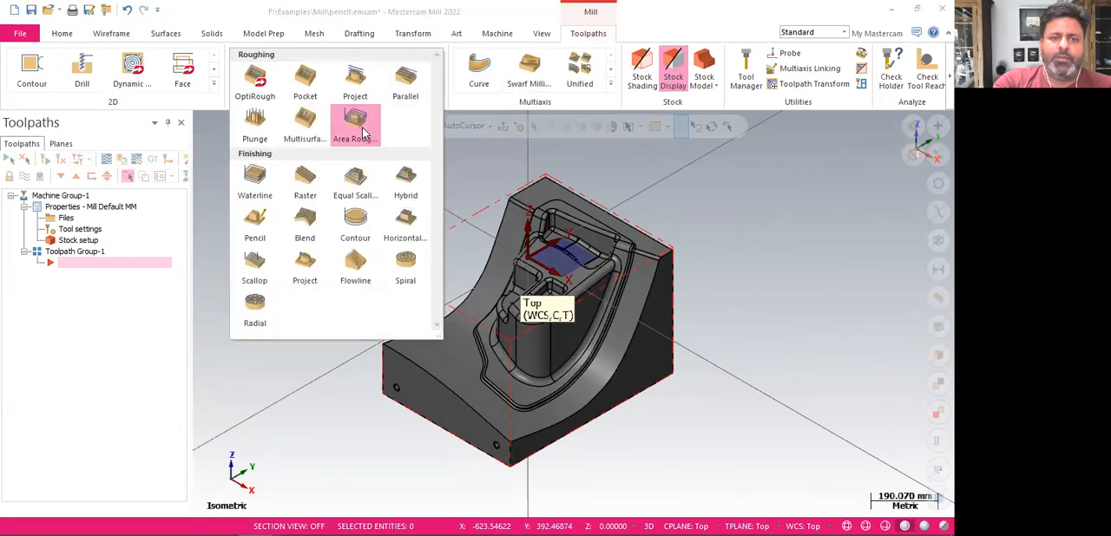
{"action": "left_click", "coordinate": [364, 131]}
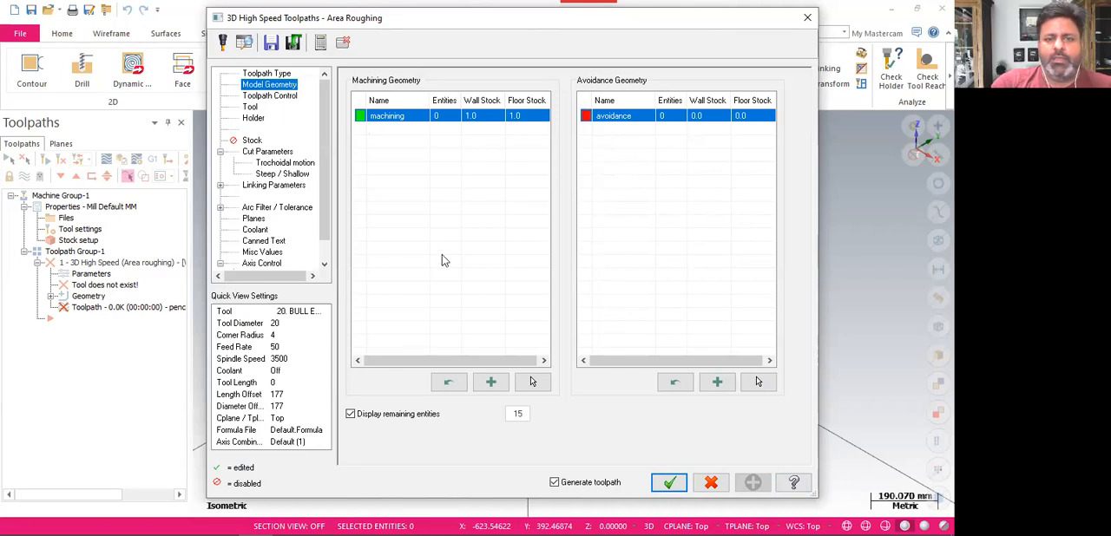
{"action": "left_click", "coordinate": [532, 383]}
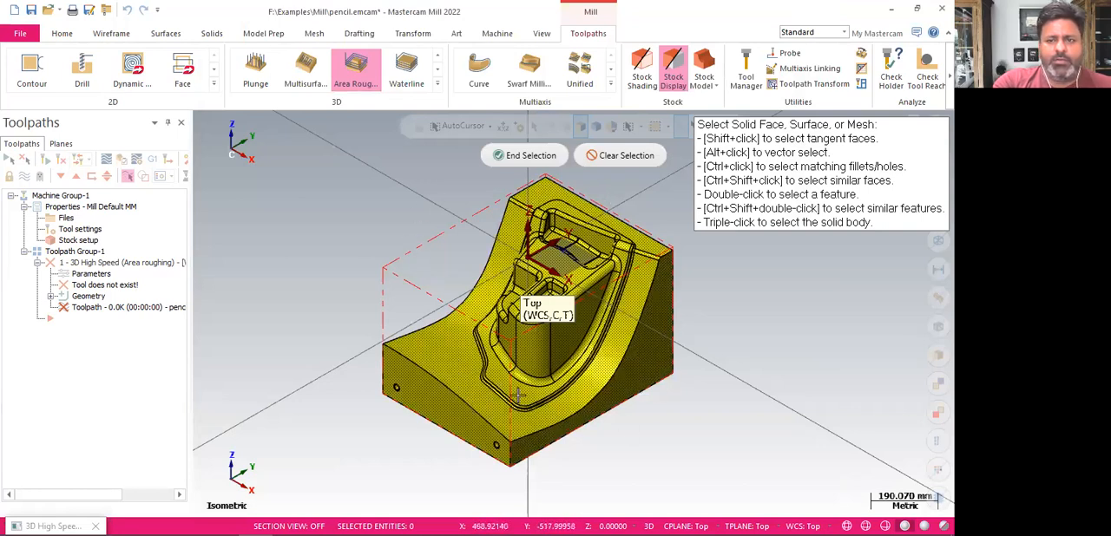
{"action": "left_click", "coordinate": [523, 156]}
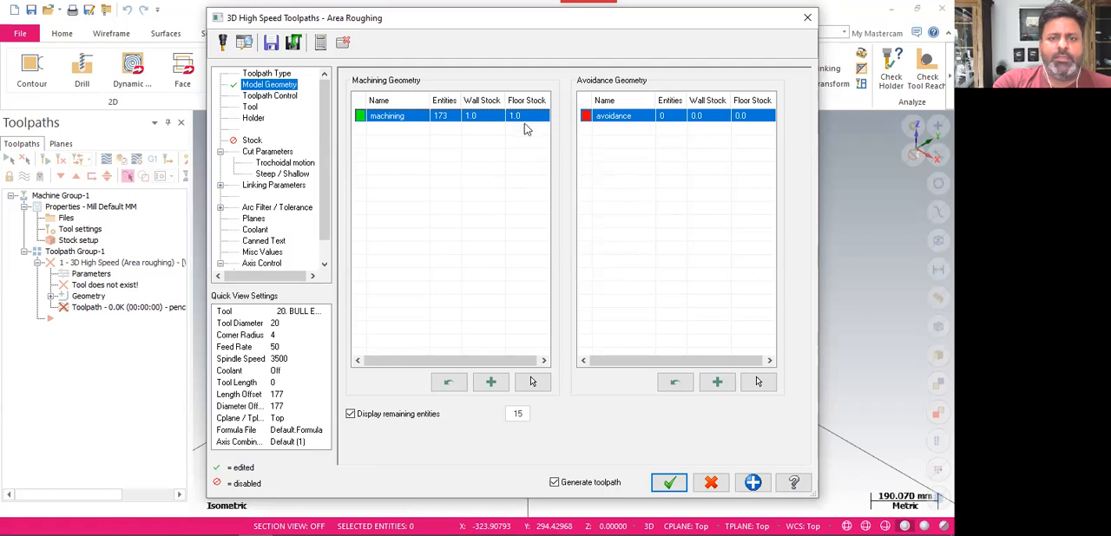
Set both the wall stock and the floor stock of the machining geometry to 0.5
{"action": "left_click", "coordinate": [493, 192]}
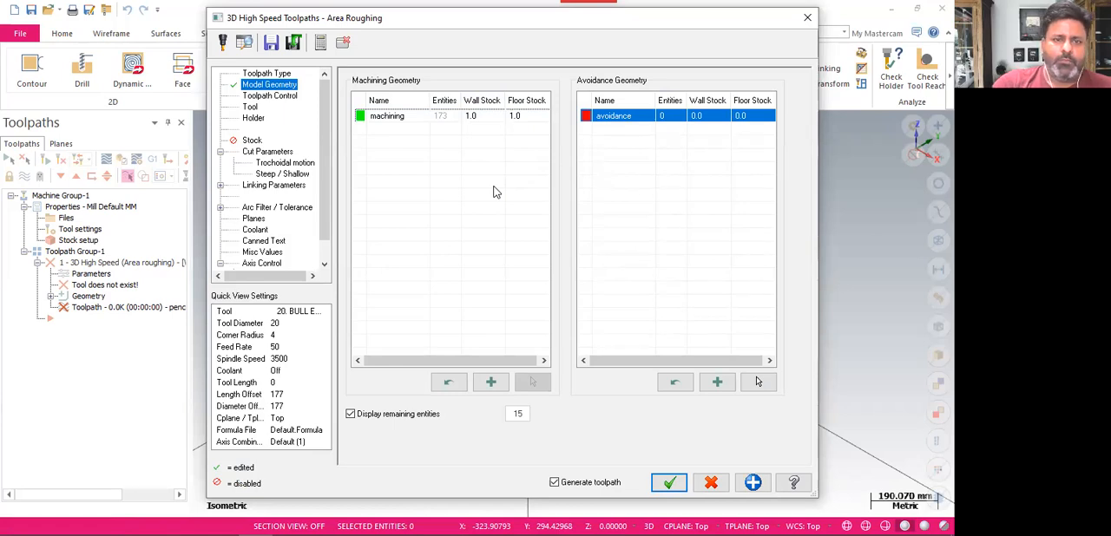
{"action": "left_click", "coordinate": [486, 121]}
{"action": "left_click", "coordinate": [486, 121]}
{"action": "type", "text": "0.5"}
{"action": "key", "text": "Return"}
{"action": "left_click", "coordinate": [527, 118]}
{"action": "key", "text": "BackSpace"}
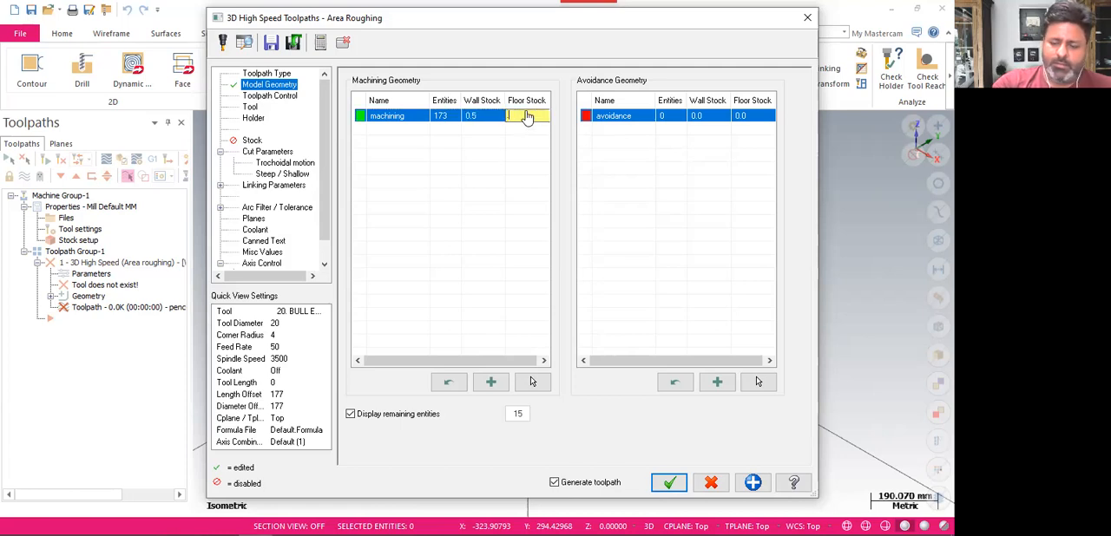
{"action": "type", "text": ".5"}
{"action": "key", "text": "Return"}
{"action": "left_click", "coordinate": [486, 176]}
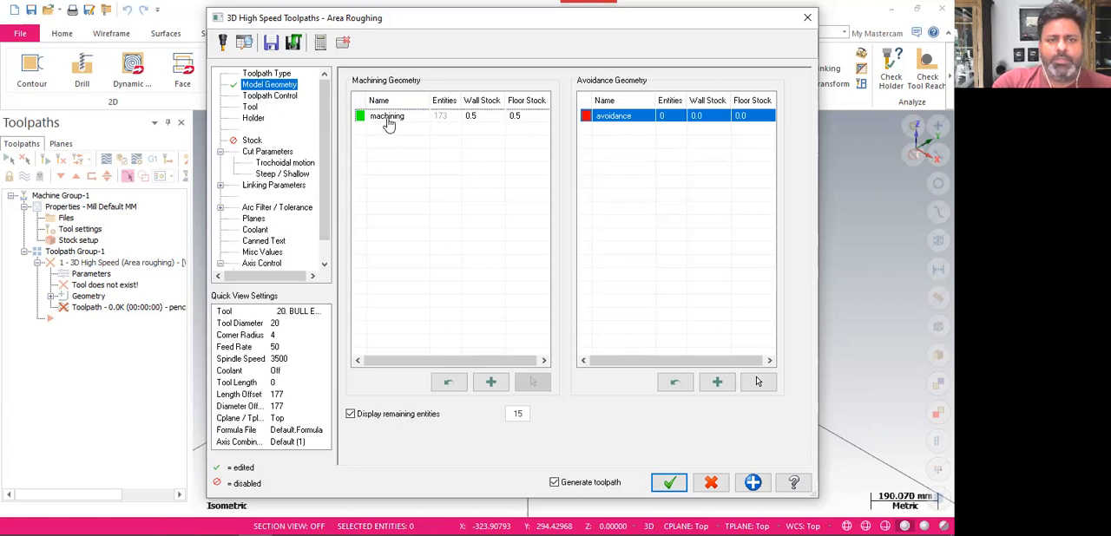
Extend the tool library filter to list flat end mills as well as ball-nose end mills
{"action": "left_click", "coordinate": [250, 108]}
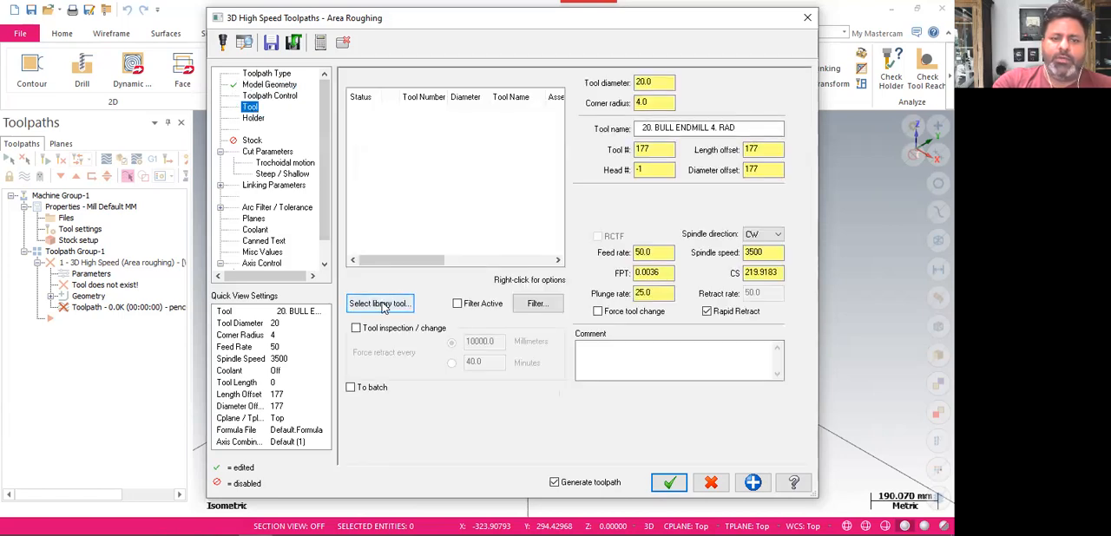
{"action": "left_click", "coordinate": [379, 304]}
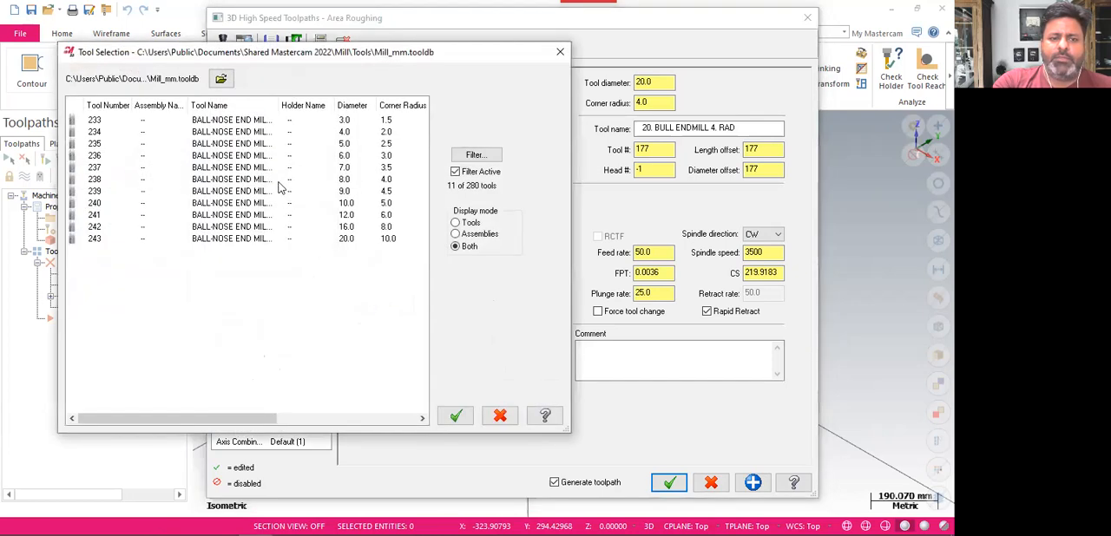
{"action": "left_click", "coordinate": [471, 156]}
{"action": "left_click", "coordinate": [73, 160]}
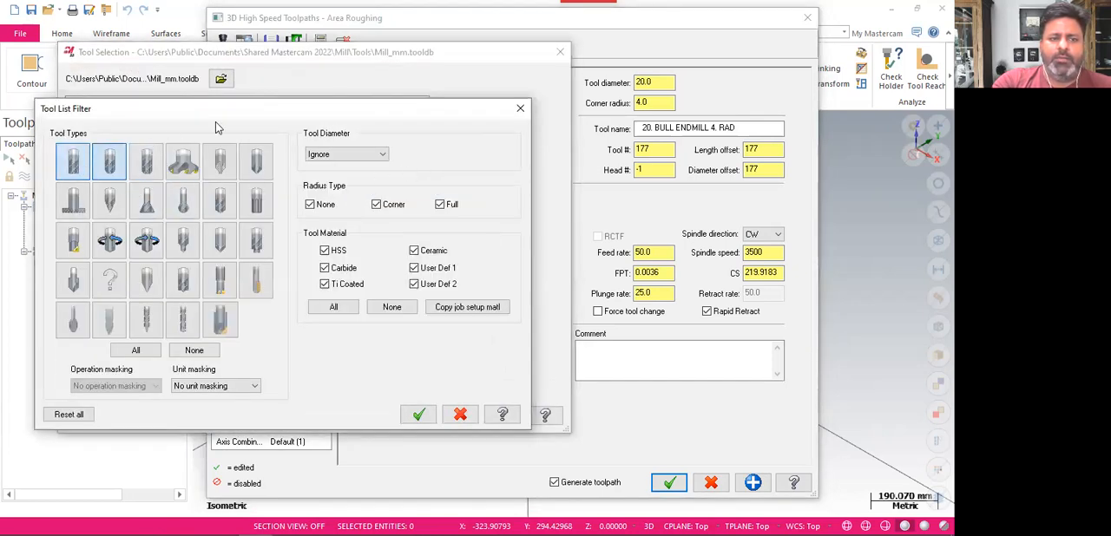
{"action": "left_click_drag", "start_coordinate": [260, 111], "coordinate": [539, 62]}
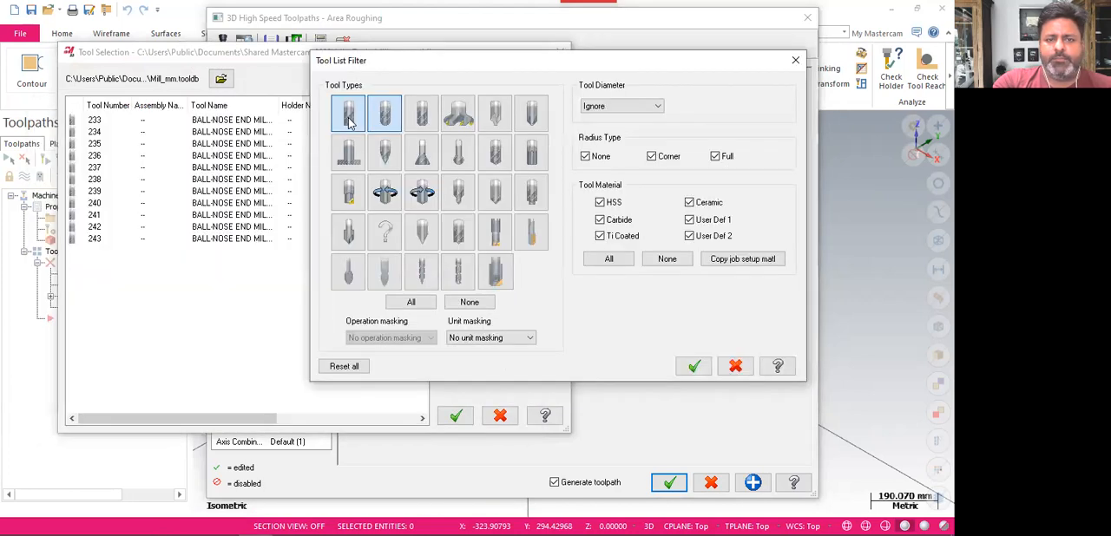
{"action": "left_click", "coordinate": [697, 366]}
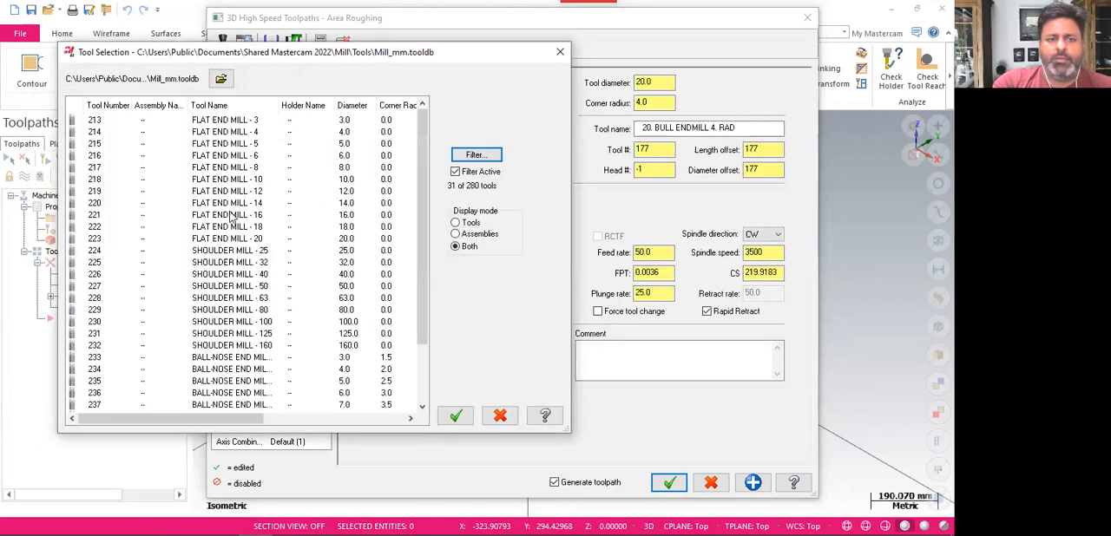
Choose FLAT END MILL - 20 as the roughing tool and set its tool number to 1
{"action": "left_click", "coordinate": [230, 240]}
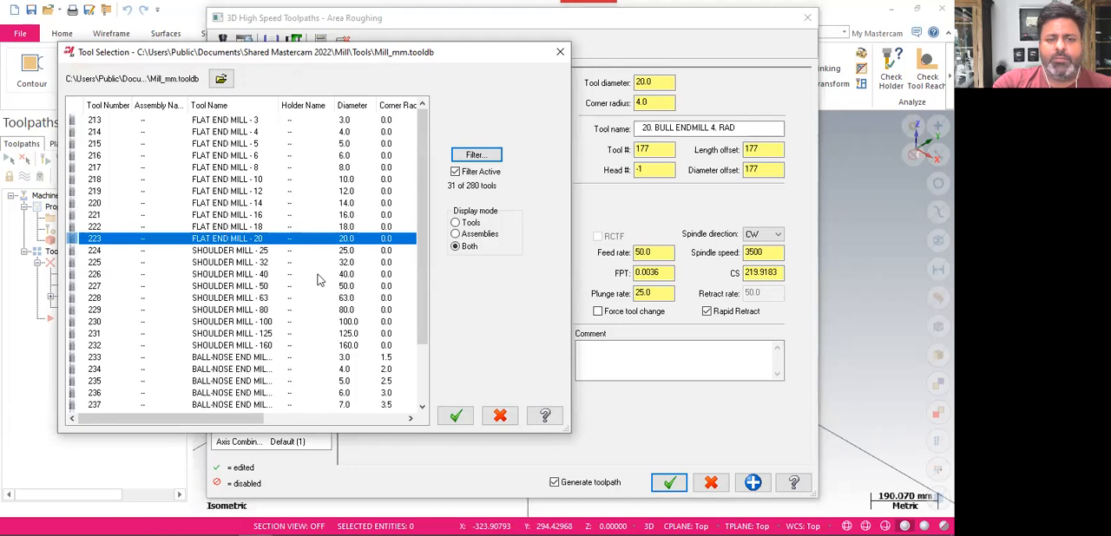
{"action": "left_click", "coordinate": [456, 417]}
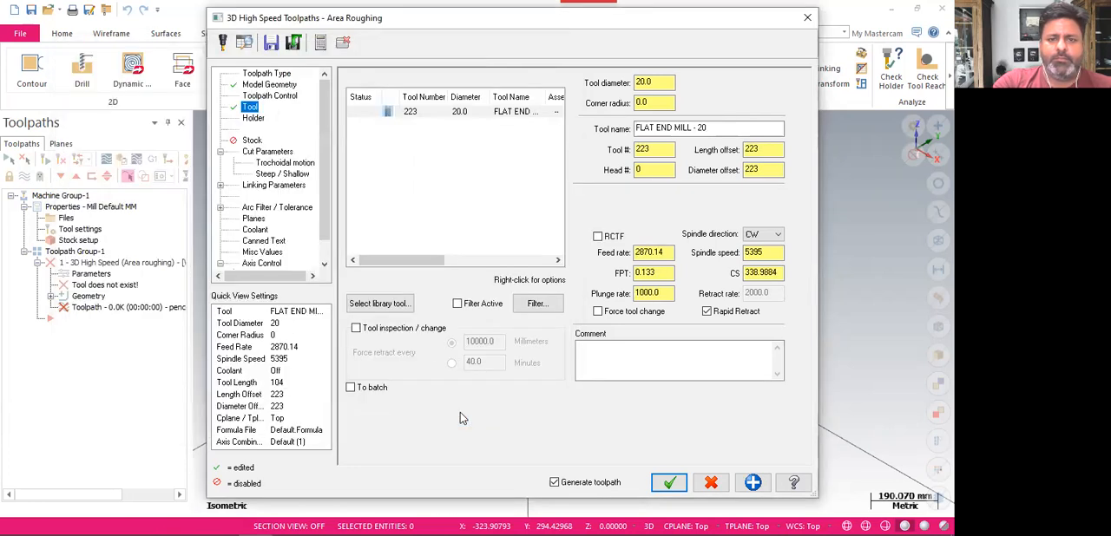
{"action": "double_click", "coordinate": [646, 149]}
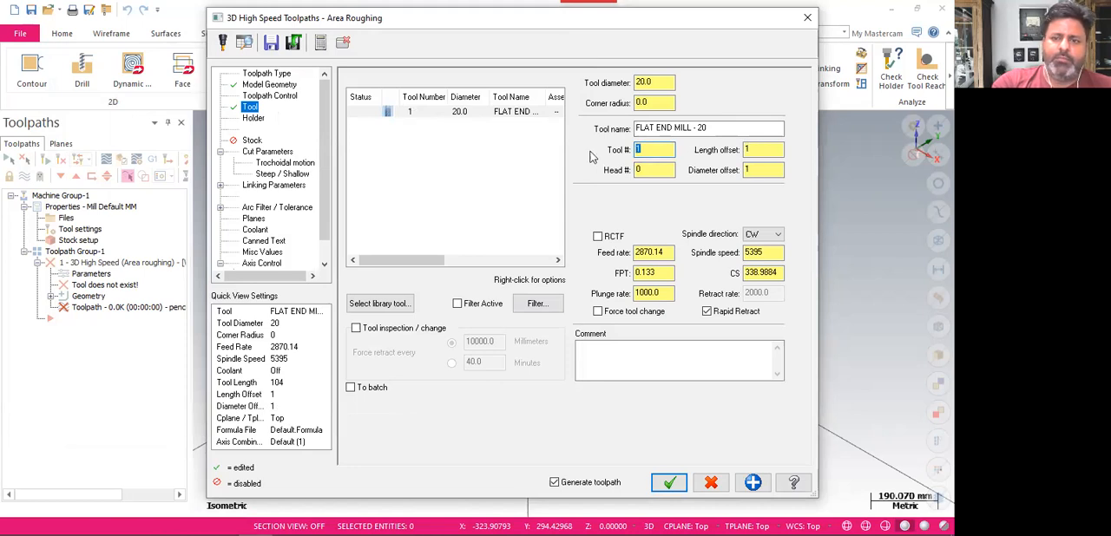
Set the tool's feed rate to 2500 and its spindle speed to 6000
{"action": "left_click", "coordinate": [653, 252]}
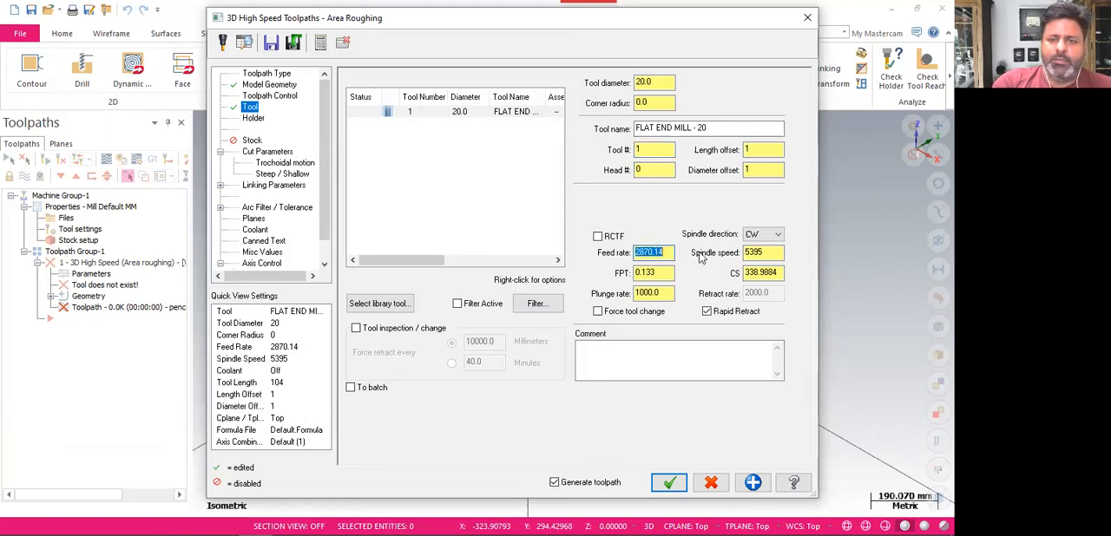
{"action": "type", "text": "25"}
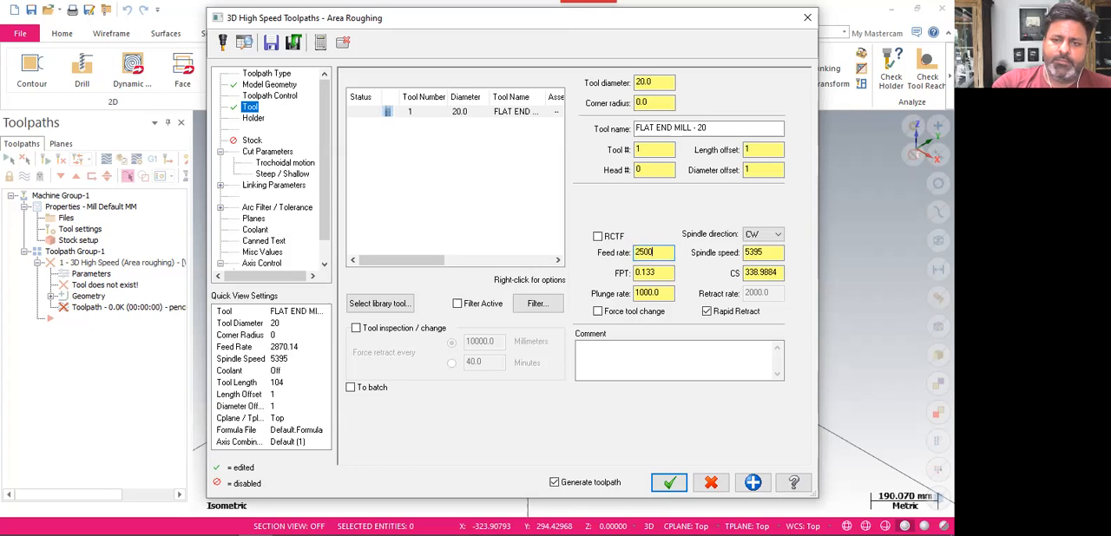
{"action": "type", "text": "00"}
{"action": "left_click", "coordinate": [768, 253]}
{"action": "type", "text": "60"}
{"action": "key", "text": "Return"}
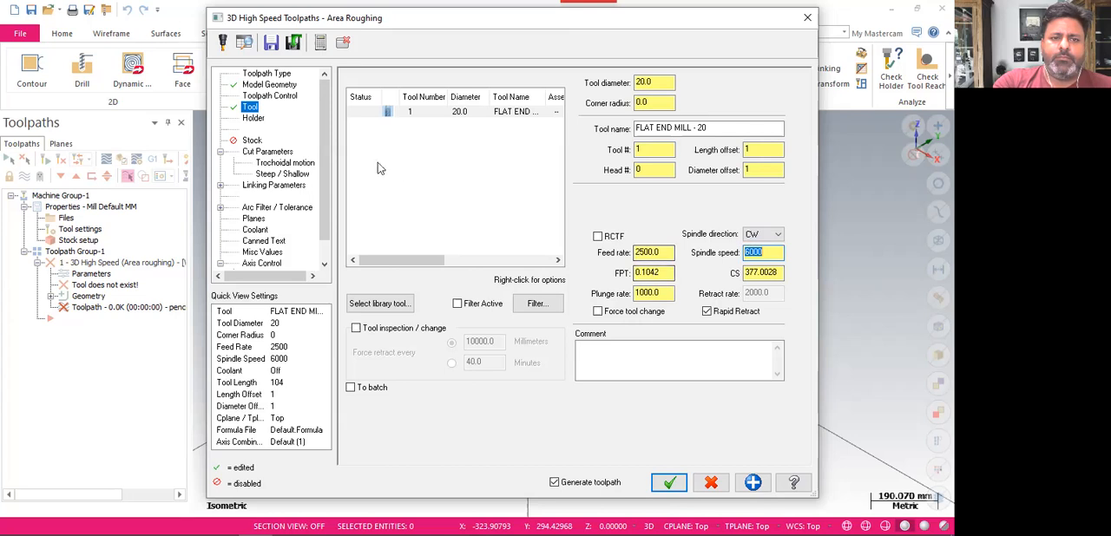
Set the stepdown in the cut parameters to 0.8
{"action": "left_click", "coordinate": [269, 152]}
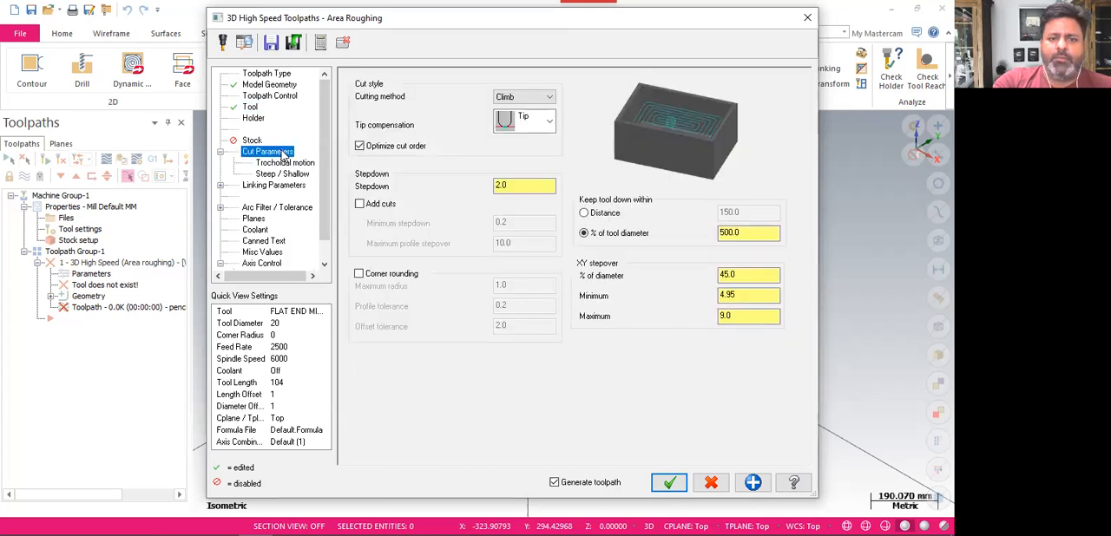
{"action": "left_click", "coordinate": [524, 184]}
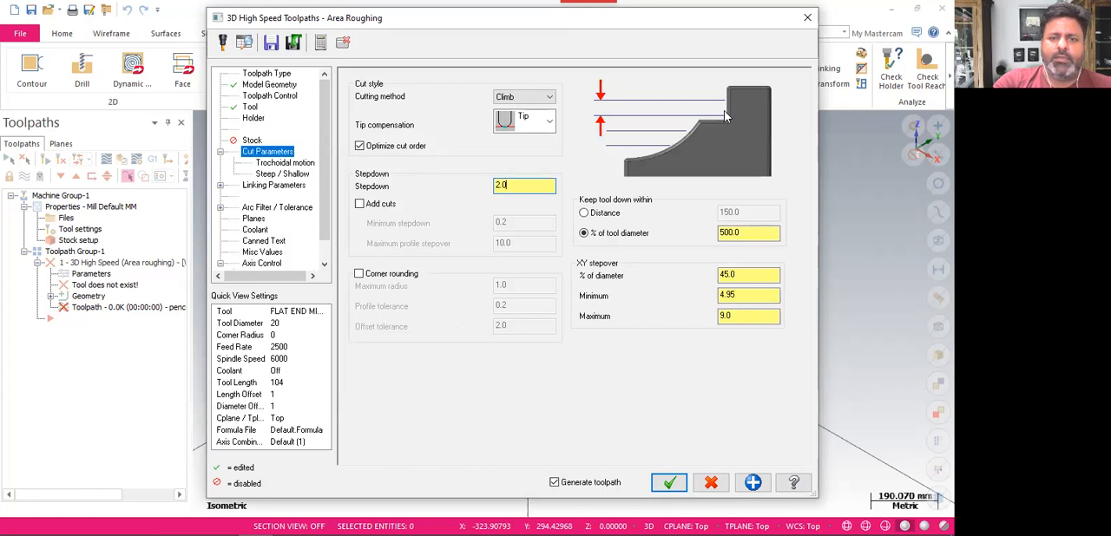
{"action": "left_click_drag", "start_coordinate": [514, 185], "coordinate": [486, 187]}
{"action": "type", "text": "1"}
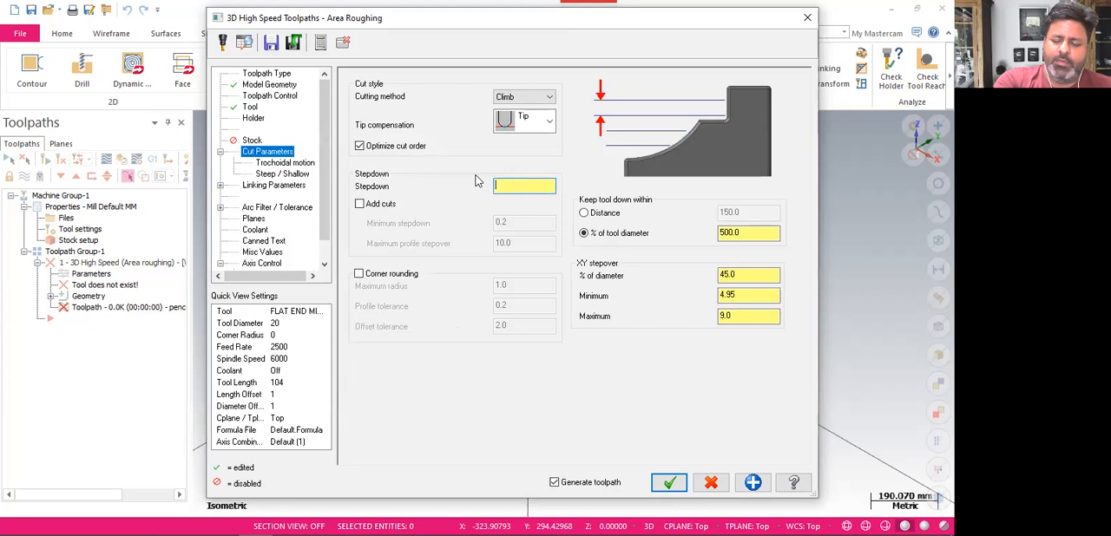
{"action": "left_click", "coordinate": [524, 186]}
{"action": "type", "text": ".8"}
{"action": "key", "text": "Return"}
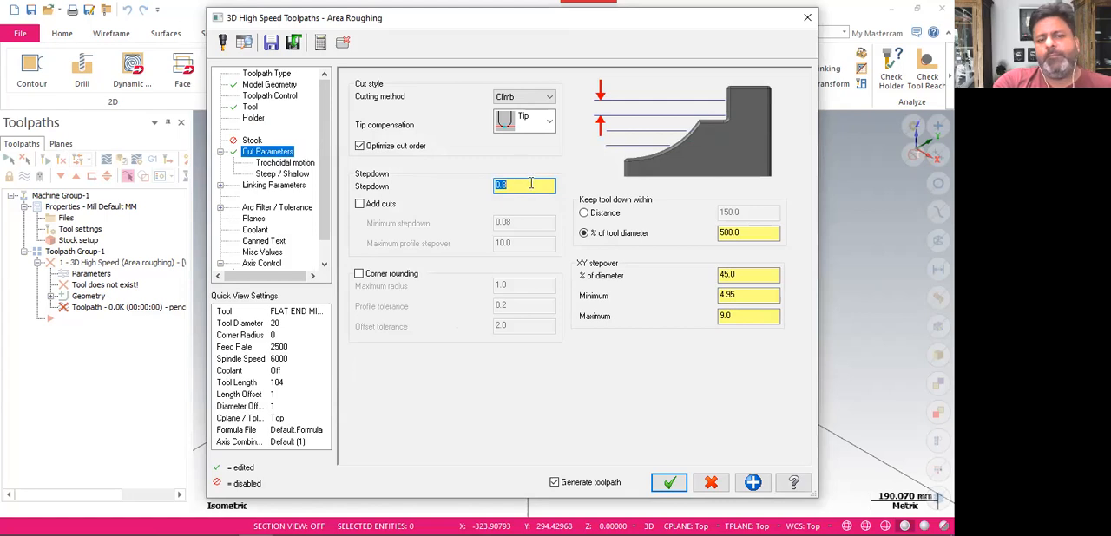
Change the stepdown to 1 and then to 5
{"action": "type", "text": "1"}
{"action": "key", "text": "Return"}
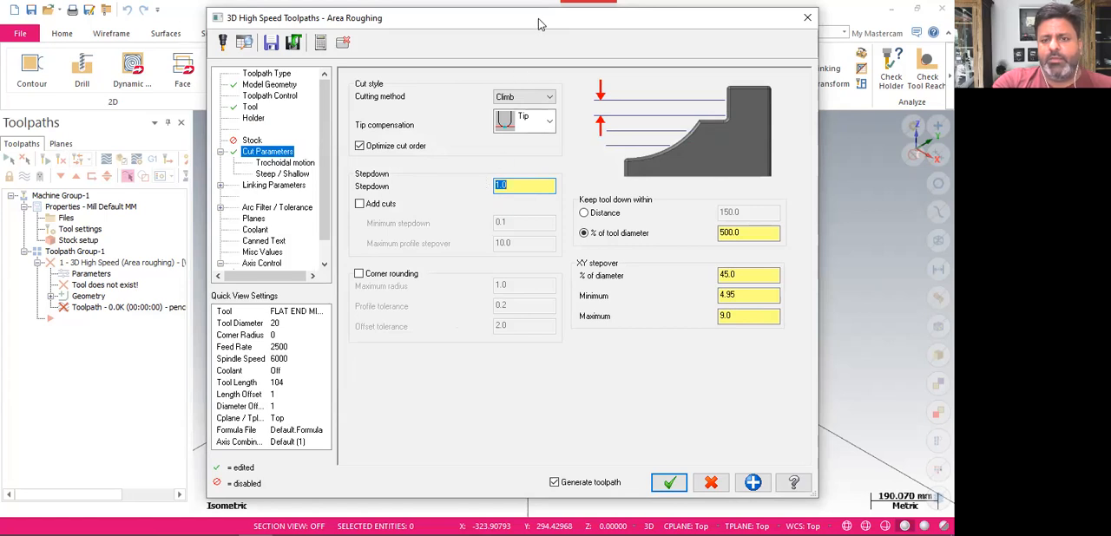
{"action": "left_click_drag", "start_coordinate": [364, 23], "coordinate": [315, 17]}
{"action": "type", "text": "5"}
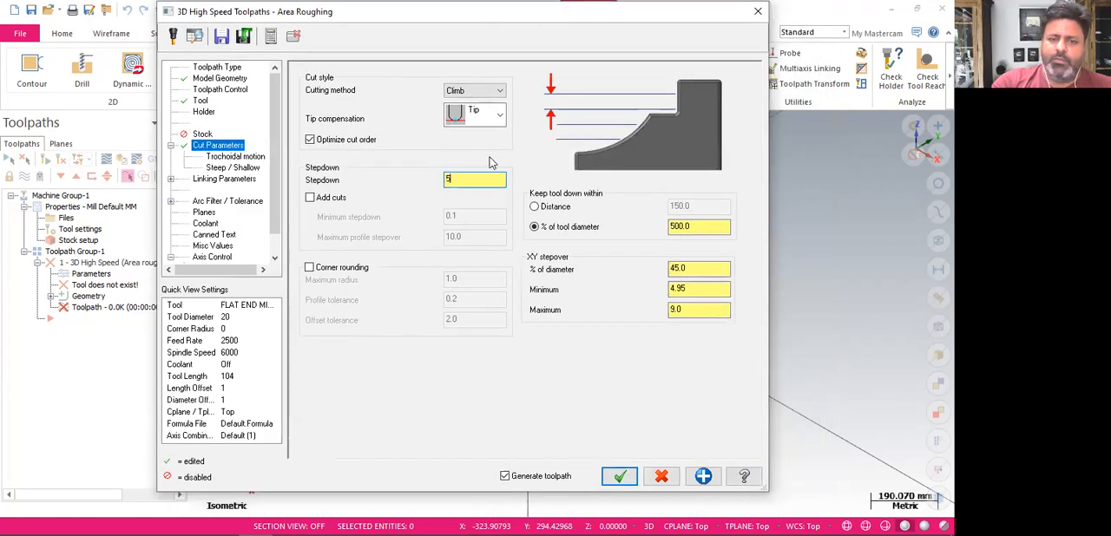
Switch the roughing tool to SHOULDER MILL - 40 from the tool library
{"action": "left_click", "coordinate": [217, 80]}
{"action": "left_click", "coordinate": [202, 102]}
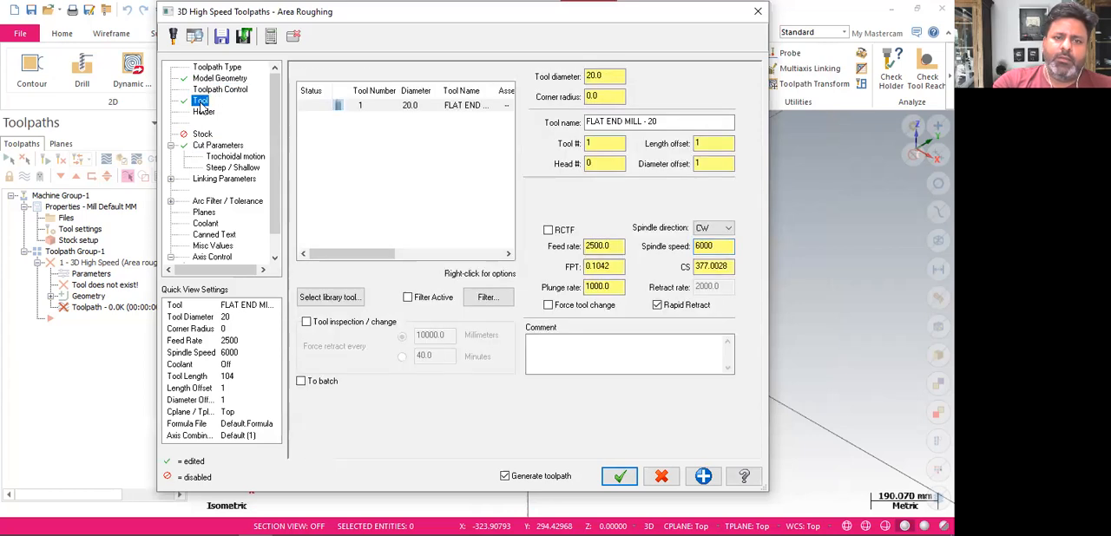
{"action": "left_click", "coordinate": [331, 297]}
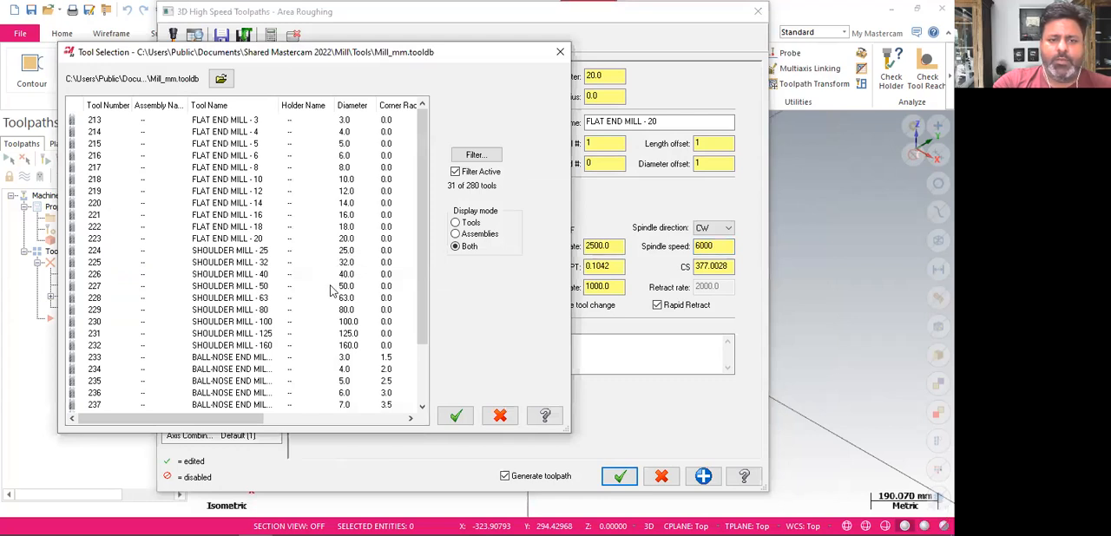
{"action": "left_click", "coordinate": [285, 262]}
{"action": "left_click", "coordinate": [280, 275]}
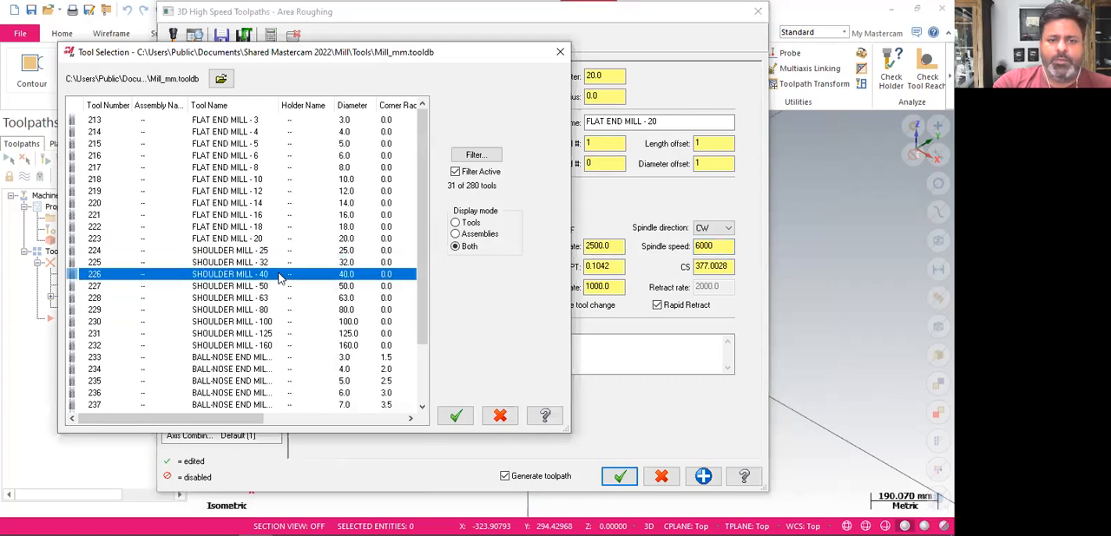
{"action": "left_click", "coordinate": [456, 408]}
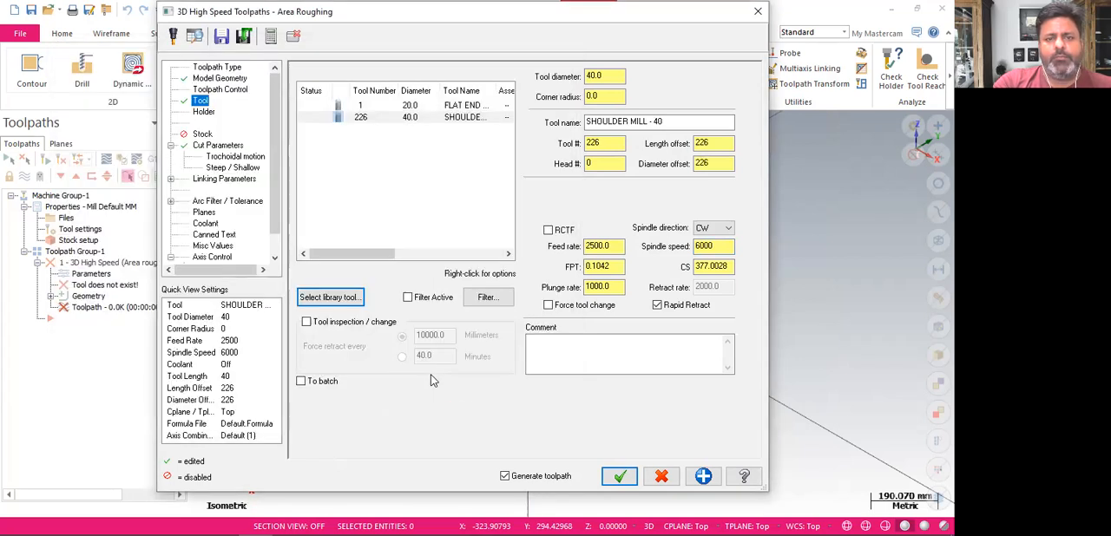
Set the stepdown for the 40 mm shoulder mill to 5
{"action": "left_click", "coordinate": [227, 145]}
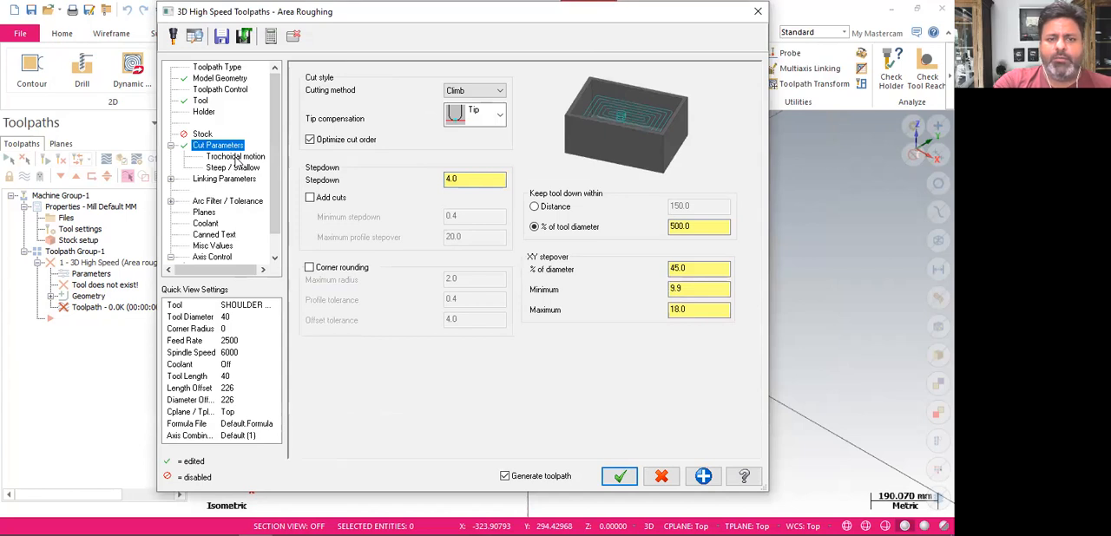
{"action": "left_click", "coordinate": [490, 178]}
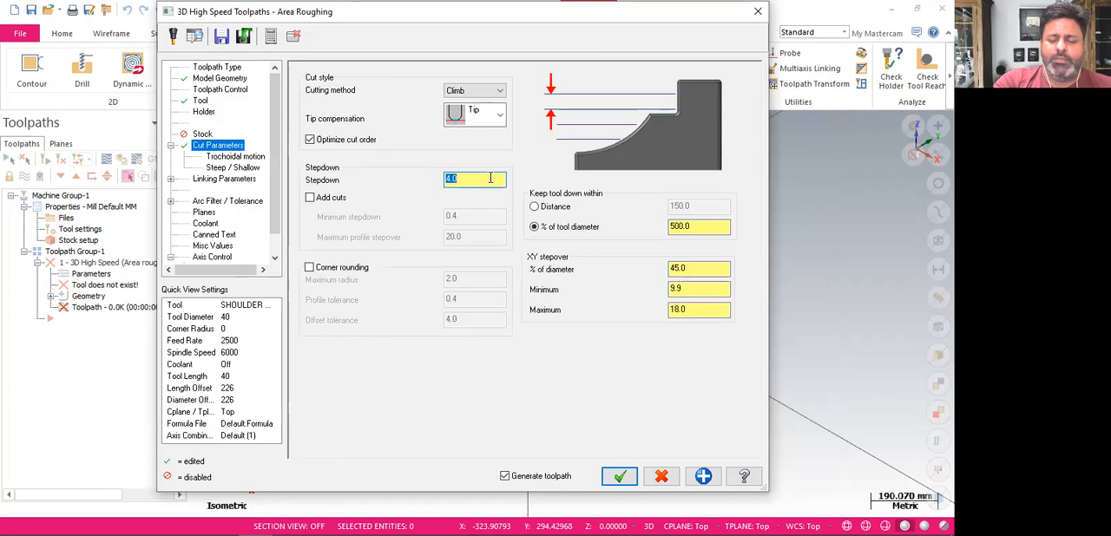
{"action": "type", "text": "5"}
{"action": "key", "text": "Return"}
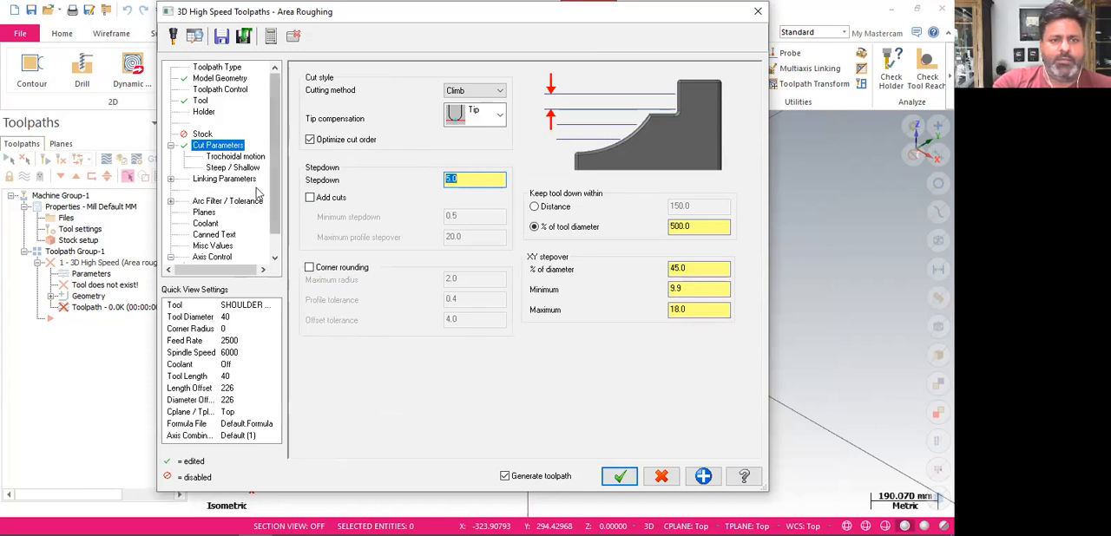
Turn trochoidal motion off, review the linking parameters, and generate the area roughing toolpath
{"action": "left_click", "coordinate": [234, 157]}
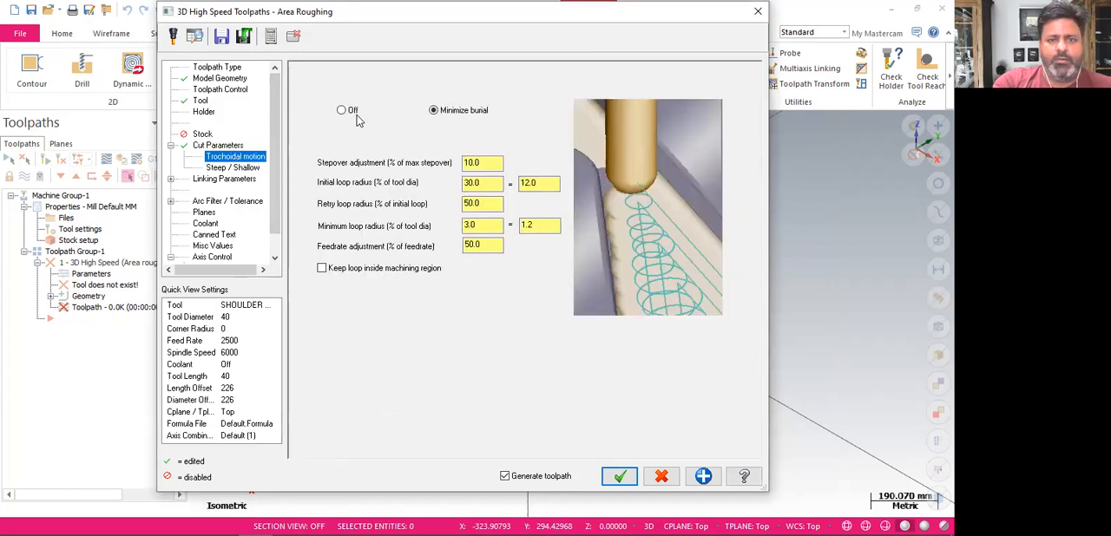
{"action": "left_click", "coordinate": [342, 110]}
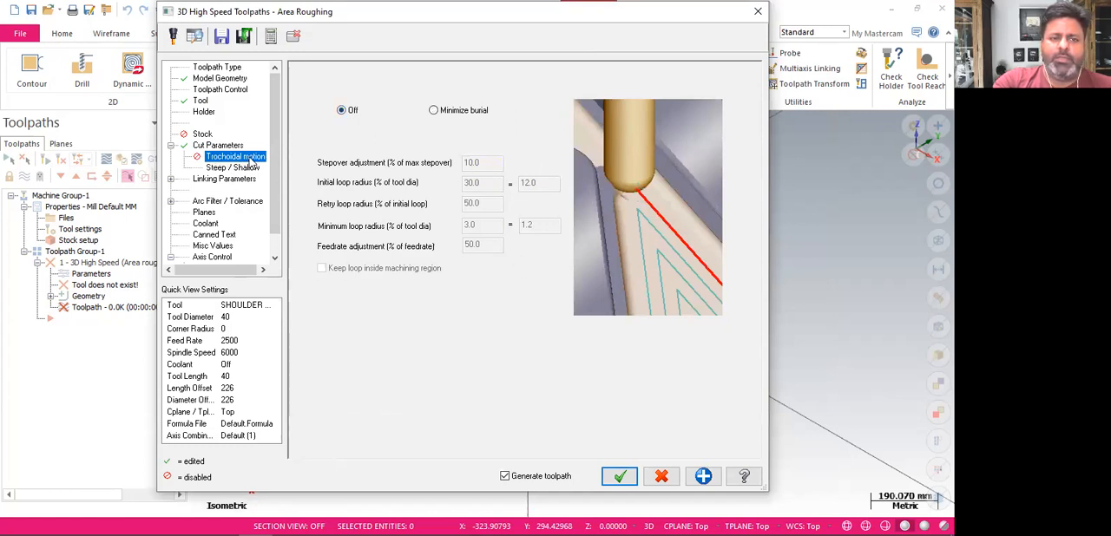
{"action": "left_click", "coordinate": [231, 184]}
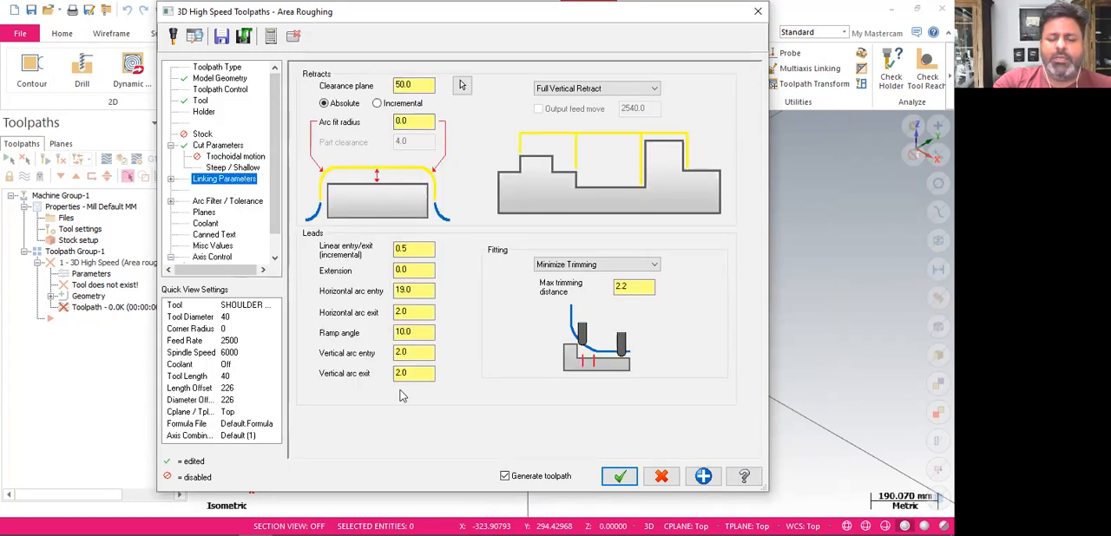
{"action": "left_click", "coordinate": [618, 477]}
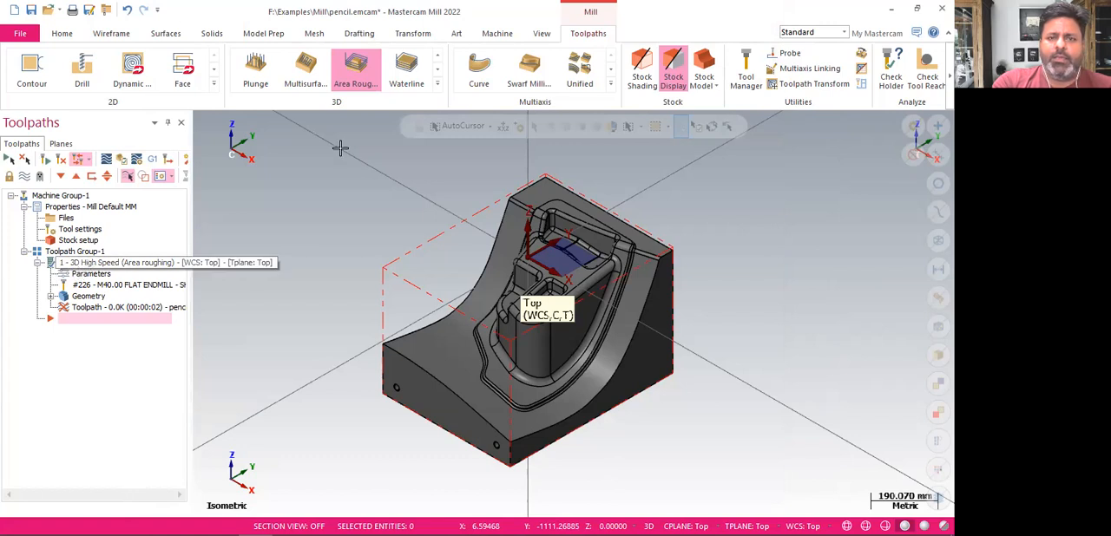
Display the Multi-Threading Manager to follow the toolpath calculation, then close it
{"action": "left_click", "coordinate": [542, 34]}
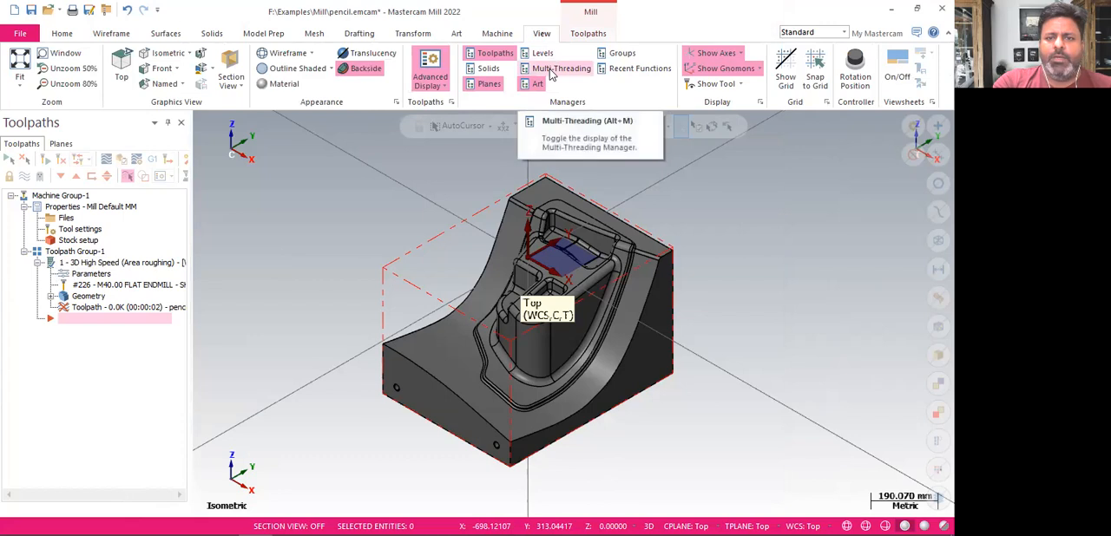
{"action": "left_click", "coordinate": [547, 74]}
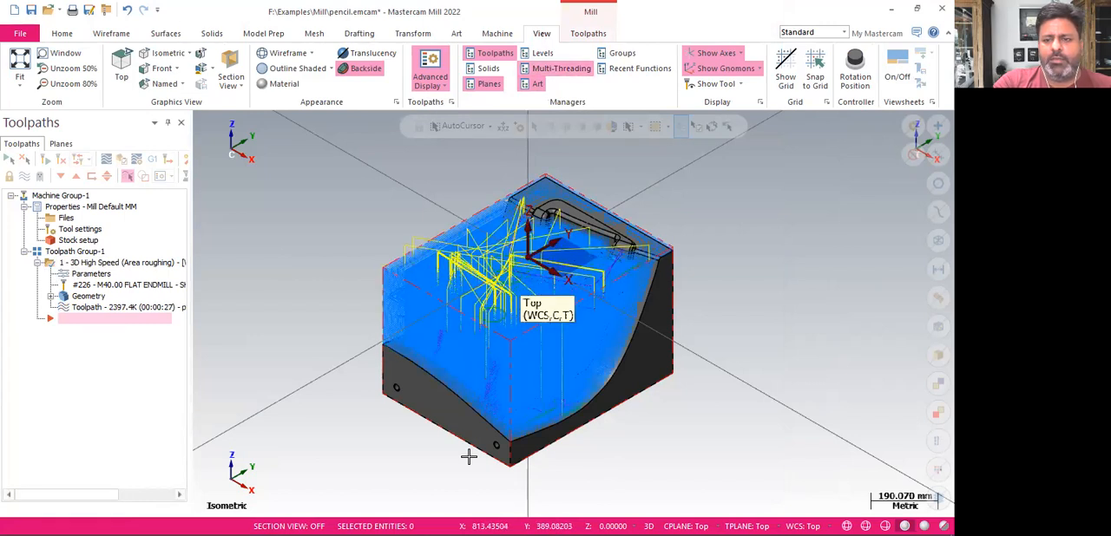
{"action": "left_click", "coordinate": [789, 317]}
Inspect the toolpath's depth levels close up in the Right view and return to the isometric view
{"action": "middle_click", "coordinate": [743, 289]}
{"action": "middle_click_drag", "start_coordinate": [743, 289], "coordinate": [494, 279]}
{"action": "scroll", "coordinate": [437, 253], "scroll_direction": "up", "scroll_amount": 5}
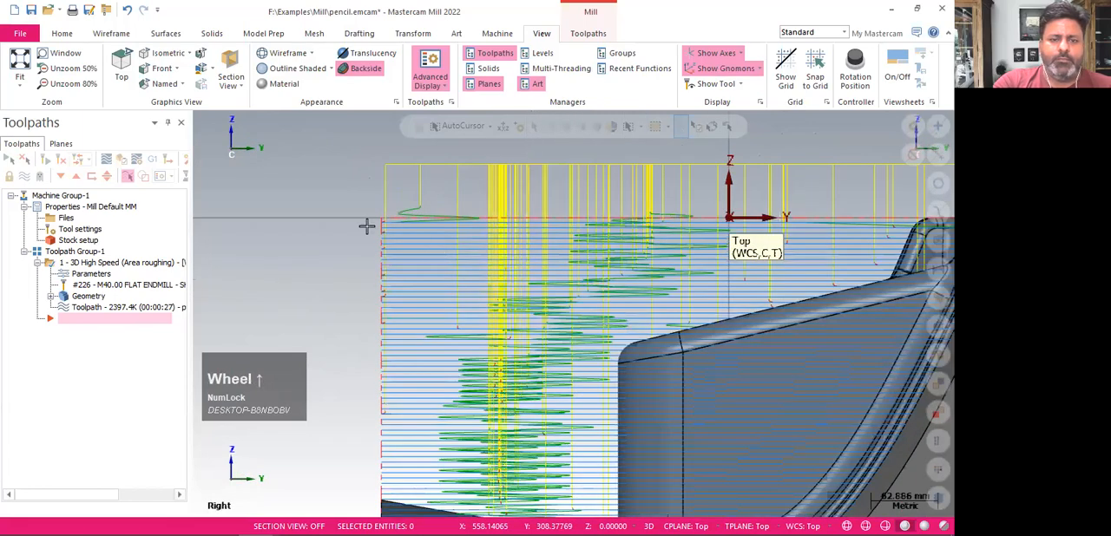
{"action": "scroll", "coordinate": [357, 222], "scroll_direction": "up", "scroll_amount": 3}
{"action": "scroll", "coordinate": [351, 217], "scroll_direction": "up", "scroll_amount": 3}
{"action": "right_click", "coordinate": [329, 201]}
{"action": "left_click", "coordinate": [373, 321]}
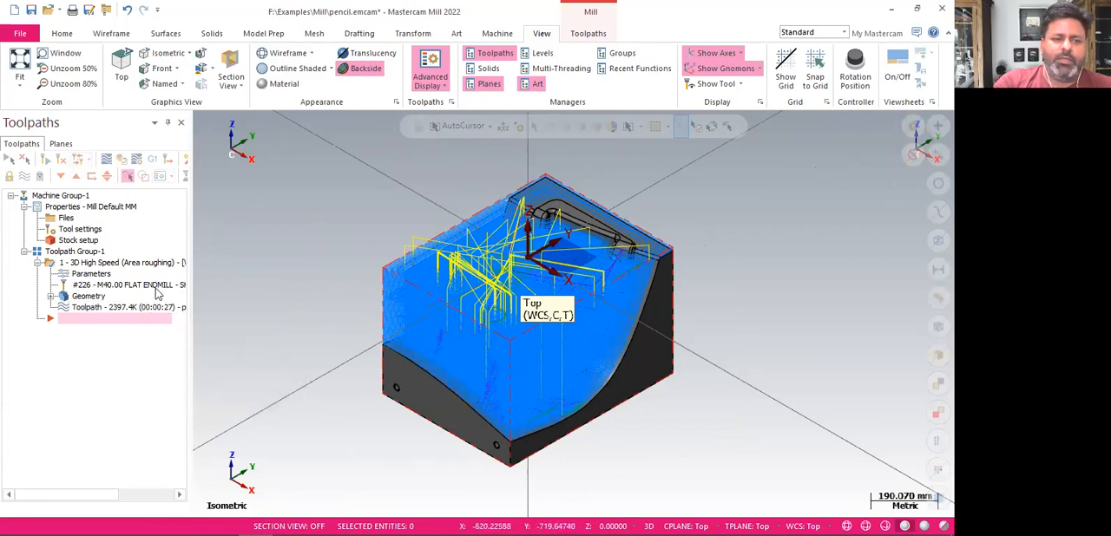
Backplot the area roughing toolpath and play the tool motion
{"action": "left_click", "coordinate": [93, 314]}
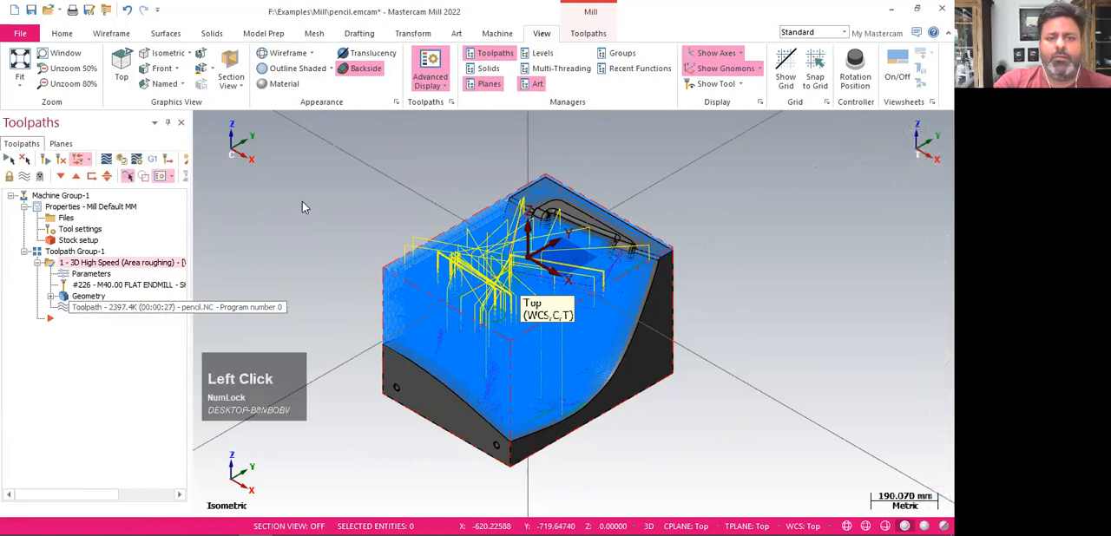
{"action": "left_click", "coordinate": [93, 310]}
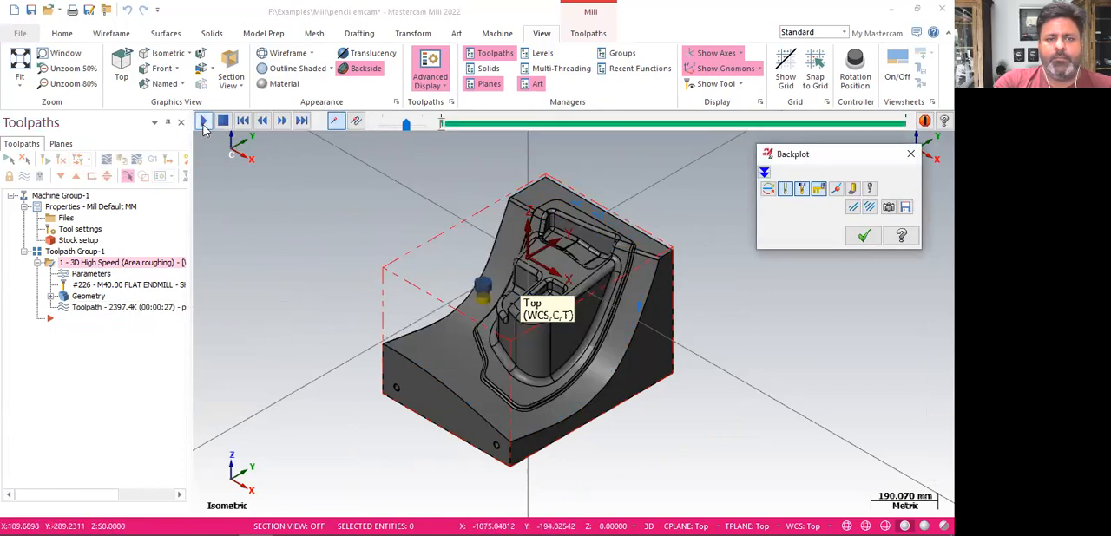
{"action": "left_click", "coordinate": [204, 123]}
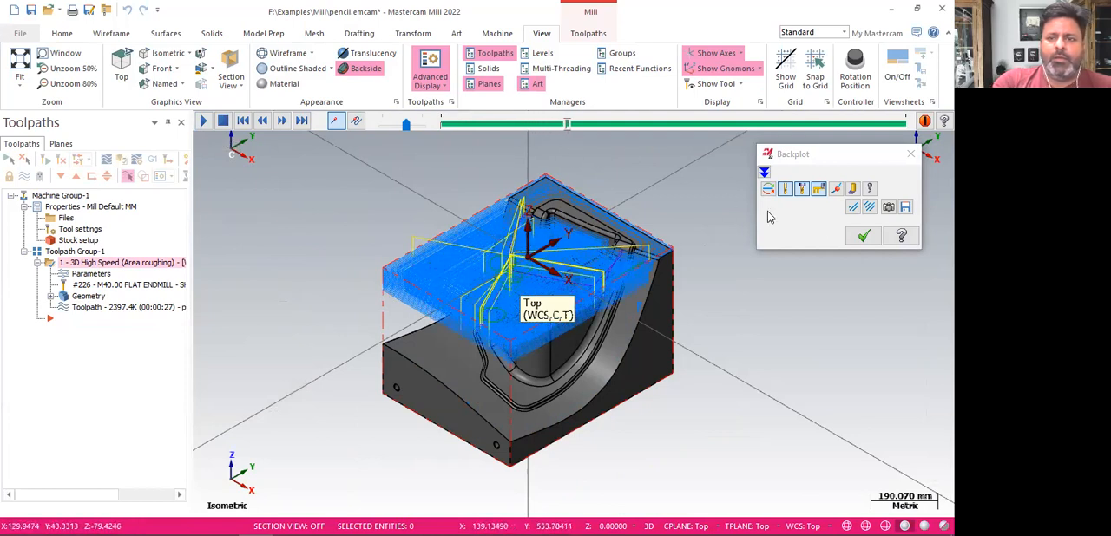
Close Backplot, verify the area roughing operation in the maximized simulator, and play the material removal
{"action": "left_click", "coordinate": [860, 237]}
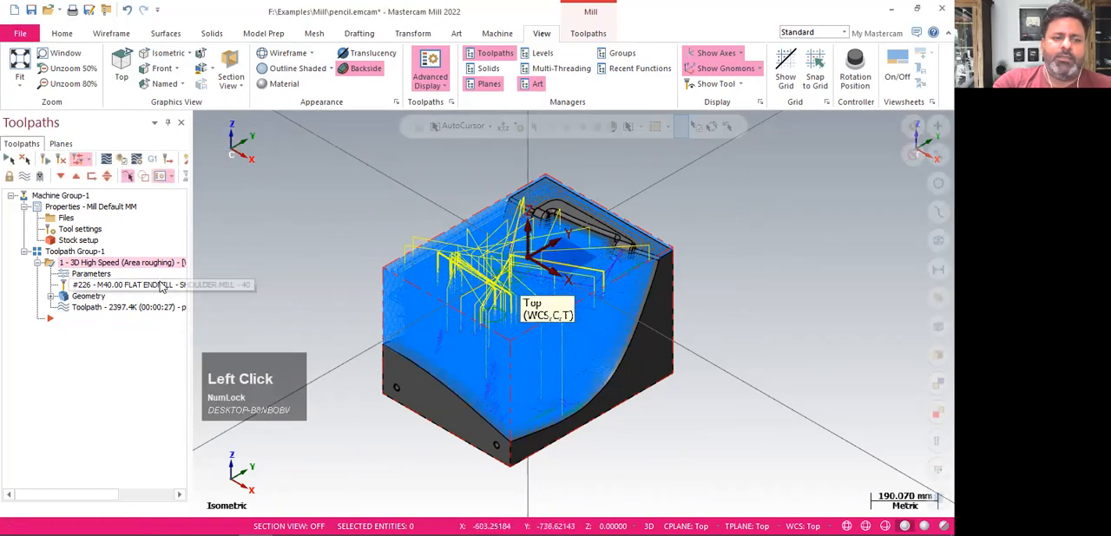
{"action": "left_click", "coordinate": [124, 166]}
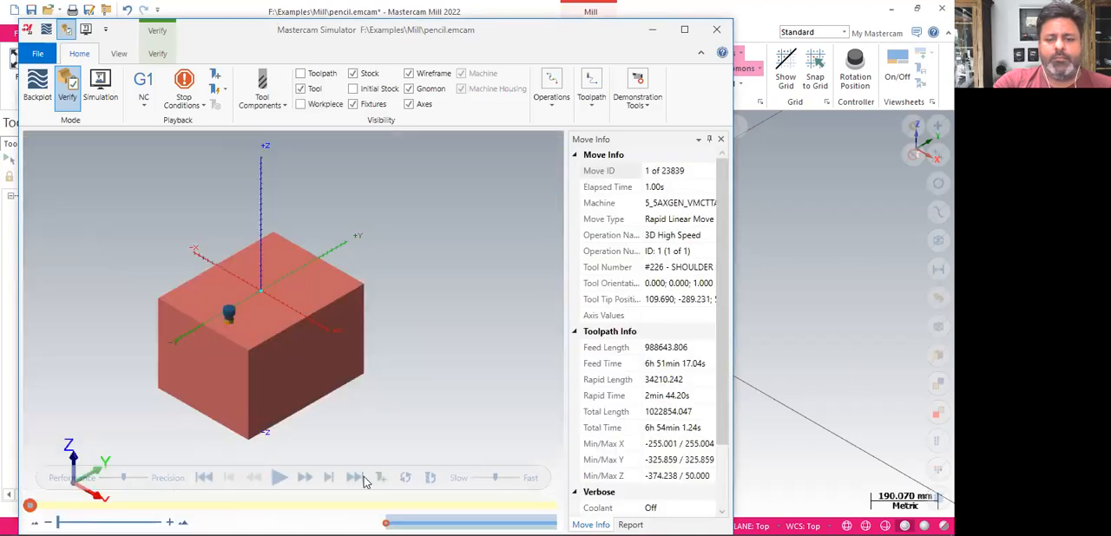
{"action": "left_click", "coordinate": [364, 477]}
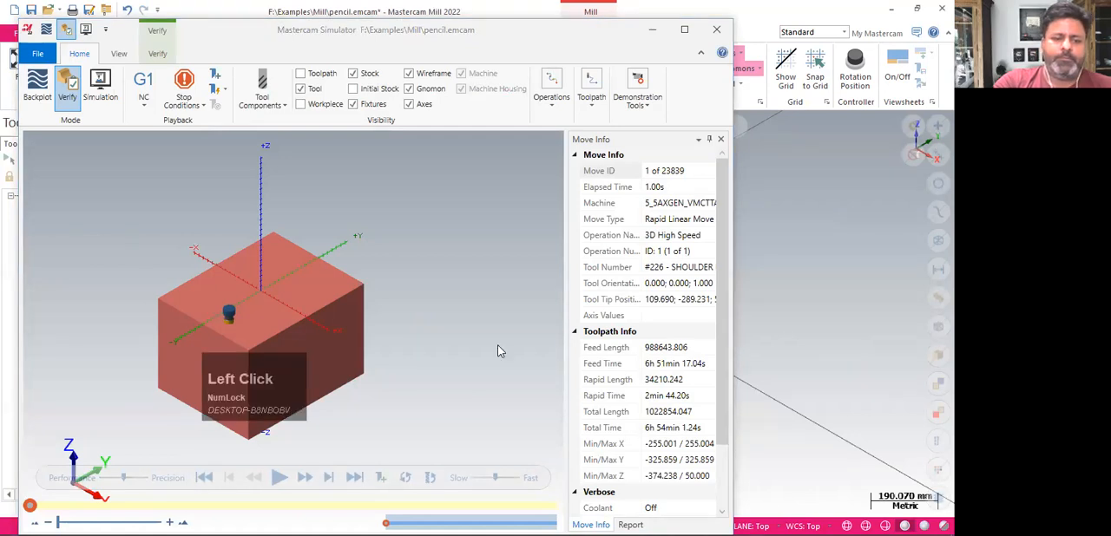
{"action": "left_click", "coordinate": [683, 30]}
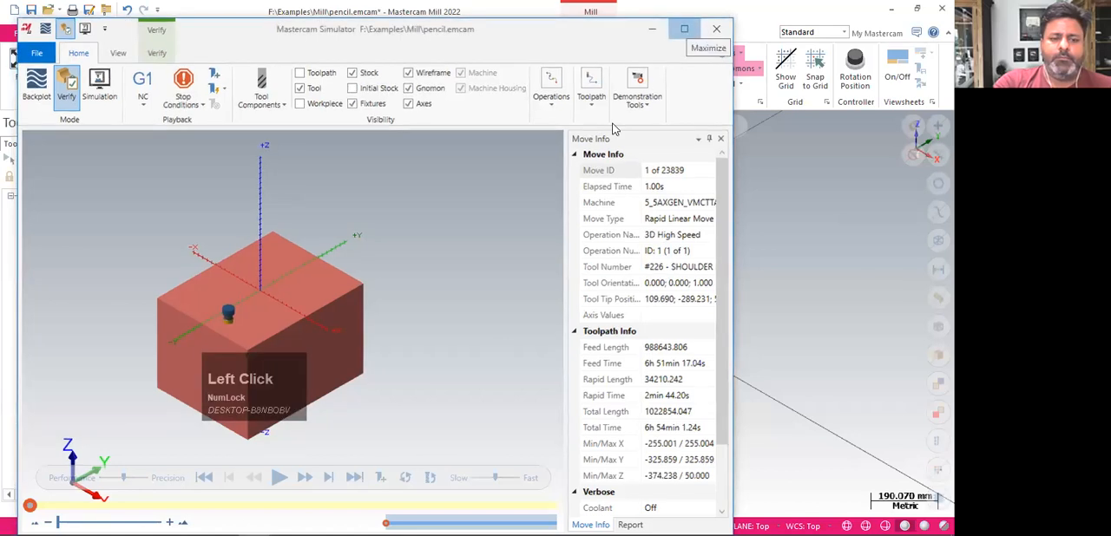
{"action": "scroll", "coordinate": [611, 324], "scroll_direction": "down", "scroll_amount": 1}
{"action": "scroll", "coordinate": [613, 323], "scroll_direction": "up", "scroll_amount": 3}
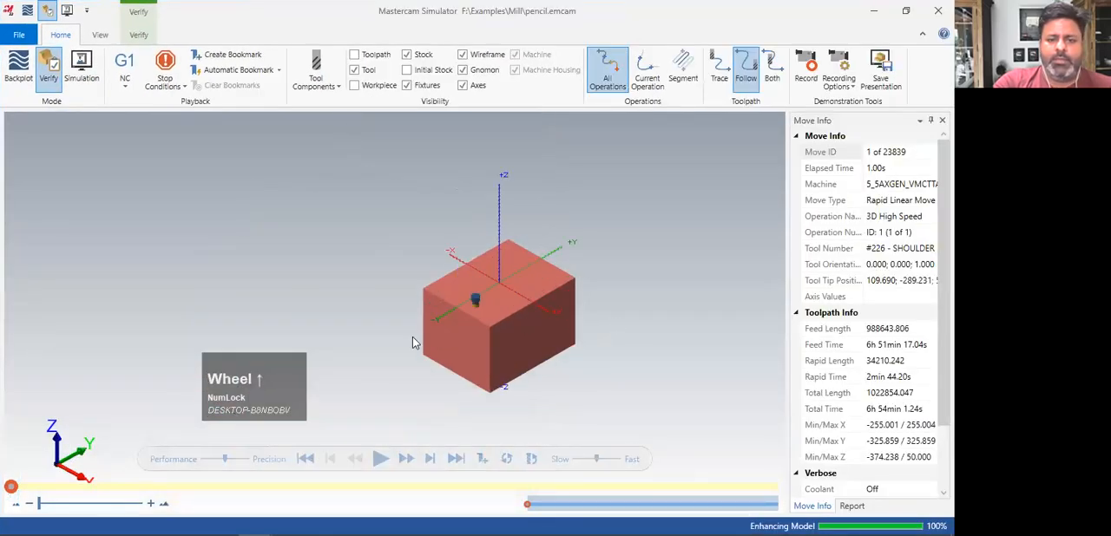
{"action": "scroll", "coordinate": [413, 337], "scroll_direction": "up", "scroll_amount": 3}
{"action": "left_click", "coordinate": [380, 460]}
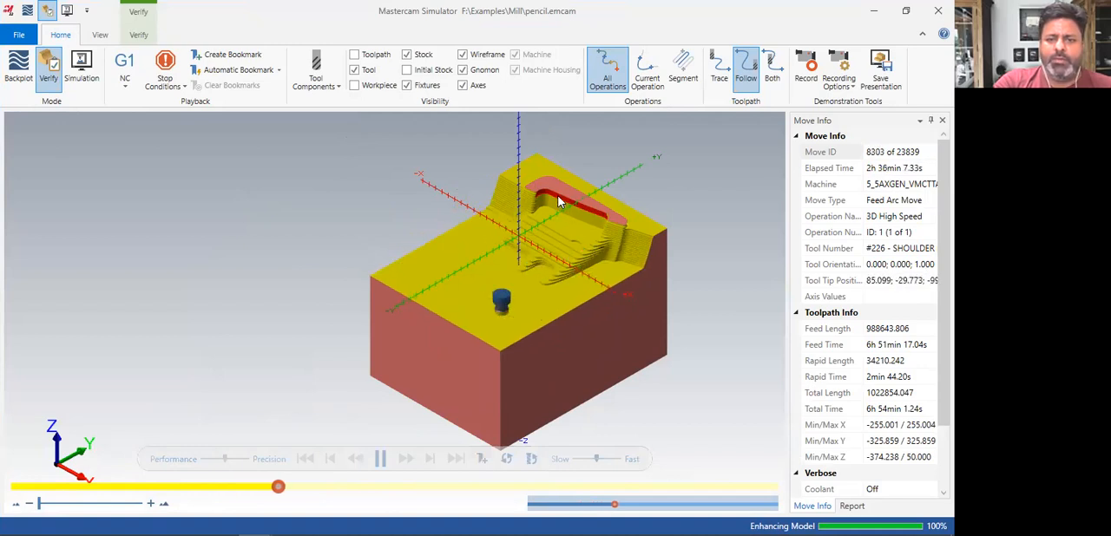
Examine the red areas on the central boss's walls close up during the simulation, then close the simulator
{"action": "scroll", "coordinate": [606, 282], "scroll_direction": "up", "scroll_amount": 5}
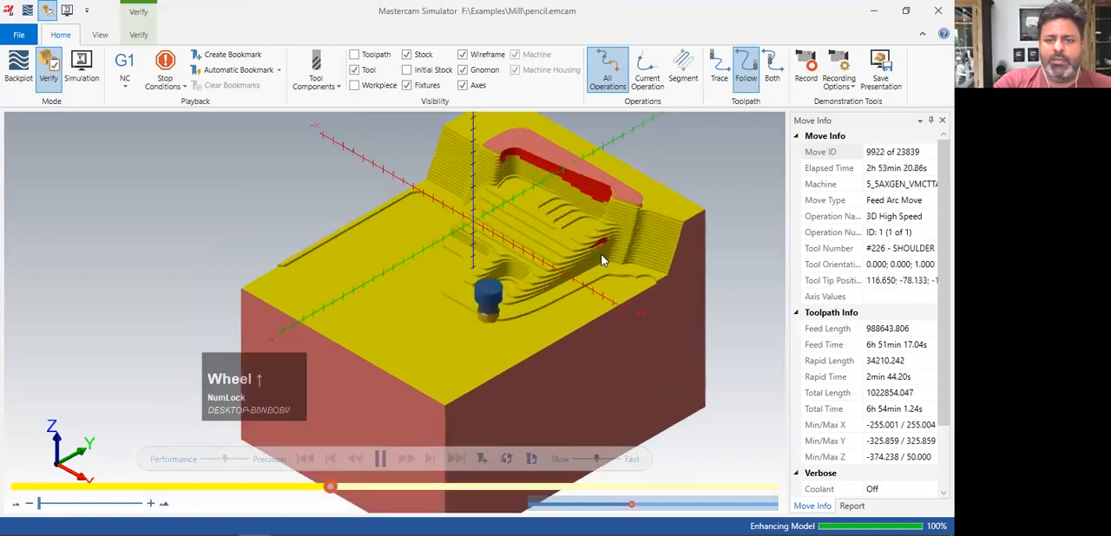
{"action": "scroll", "coordinate": [605, 243], "scroll_direction": "up", "scroll_amount": 5}
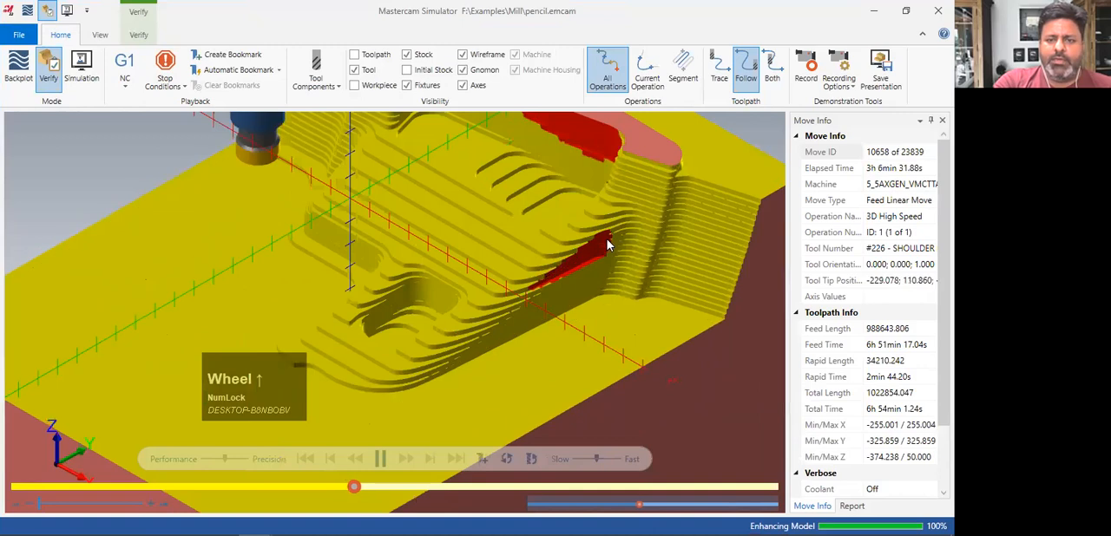
{"action": "scroll", "coordinate": [607, 245], "scroll_direction": "down", "scroll_amount": 8}
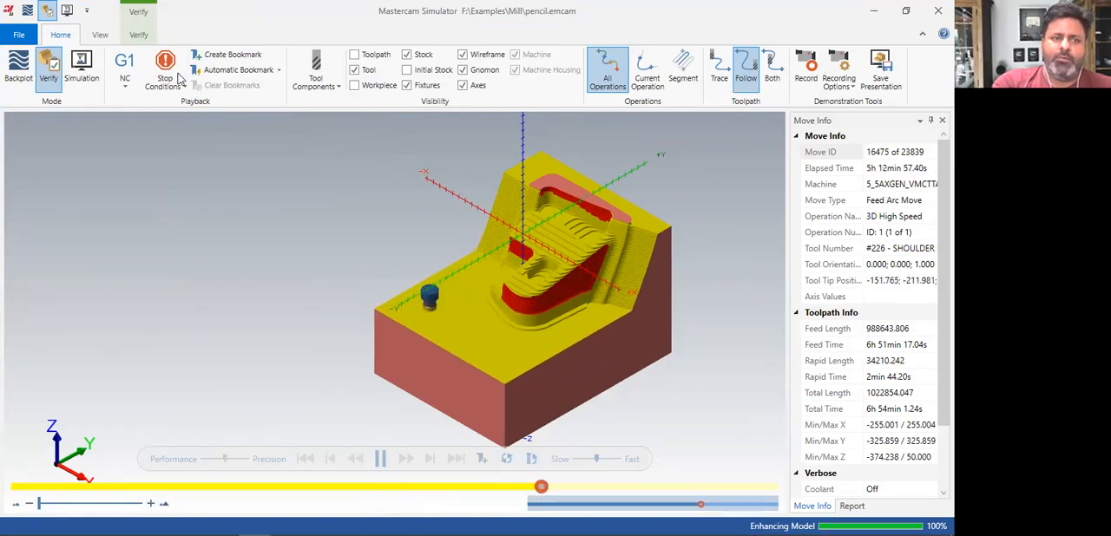
{"action": "left_click", "coordinate": [194, 95]}
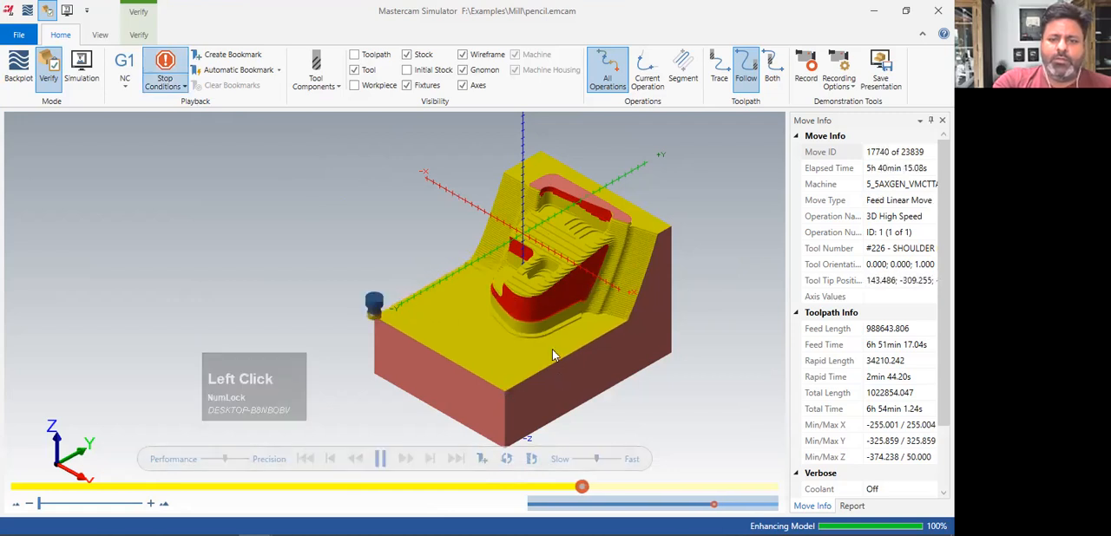
{"action": "middle_click_drag", "start_coordinate": [545, 323], "coordinate": [527, 346]}
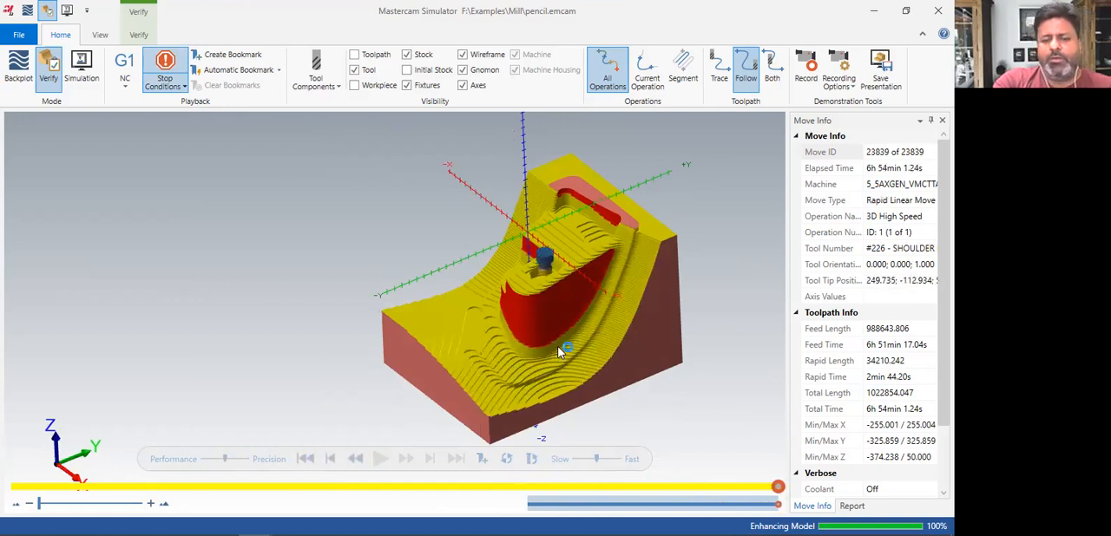
{"action": "scroll", "coordinate": [561, 347], "scroll_direction": "up", "scroll_amount": 2}
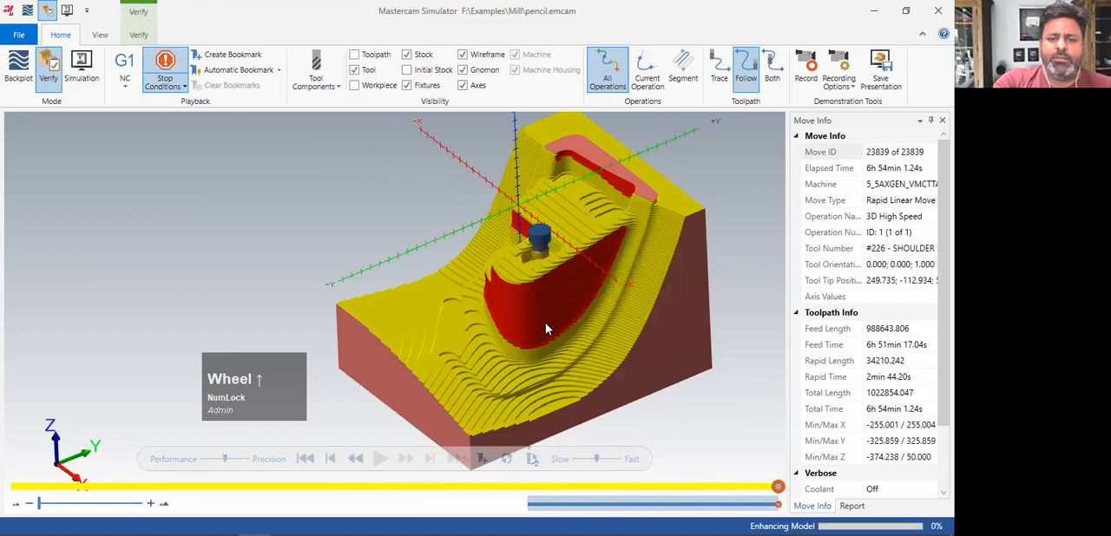
{"action": "middle_click_drag", "start_coordinate": [544, 328], "coordinate": [560, 228]}
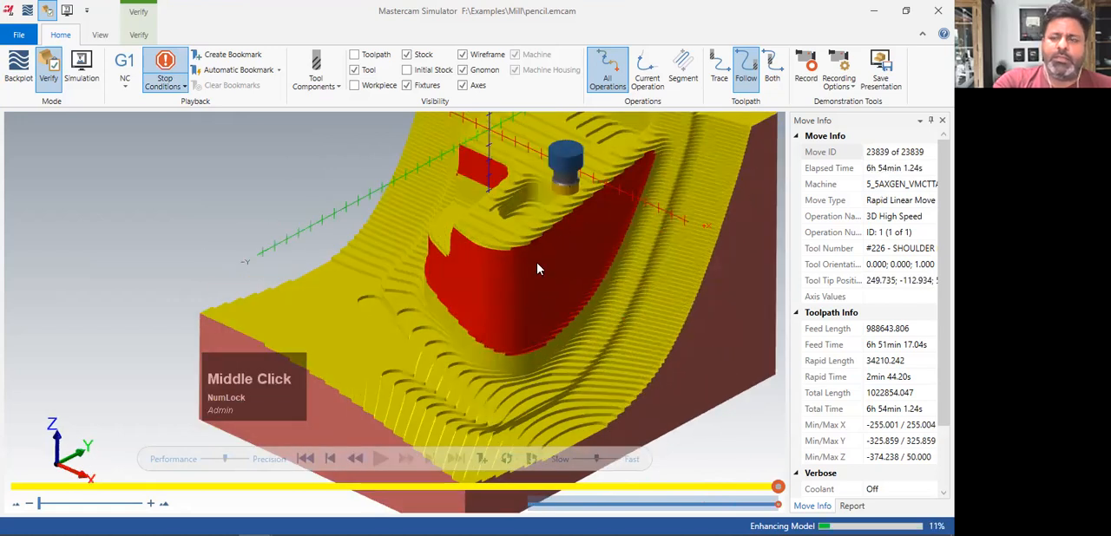
{"action": "left_click", "coordinate": [928, 16]}
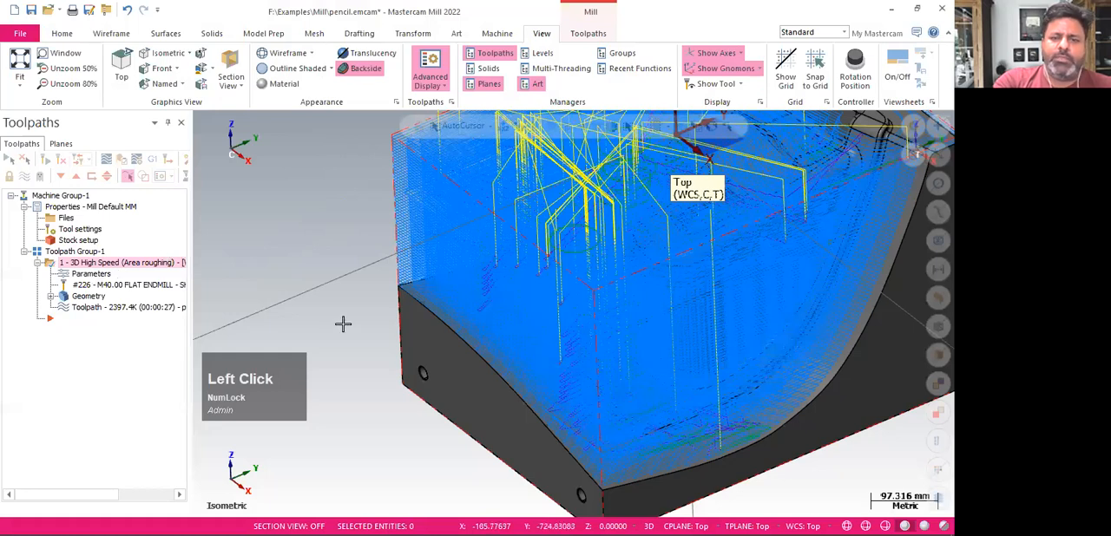
Change the area roughing tool to the 20 mm flat end mill and regenerate the toolpath
{"action": "scroll", "coordinate": [343, 324], "scroll_direction": "up", "scroll_amount": 1}
{"action": "scroll", "coordinate": [398, 392], "scroll_direction": "down", "scroll_amount": 2}
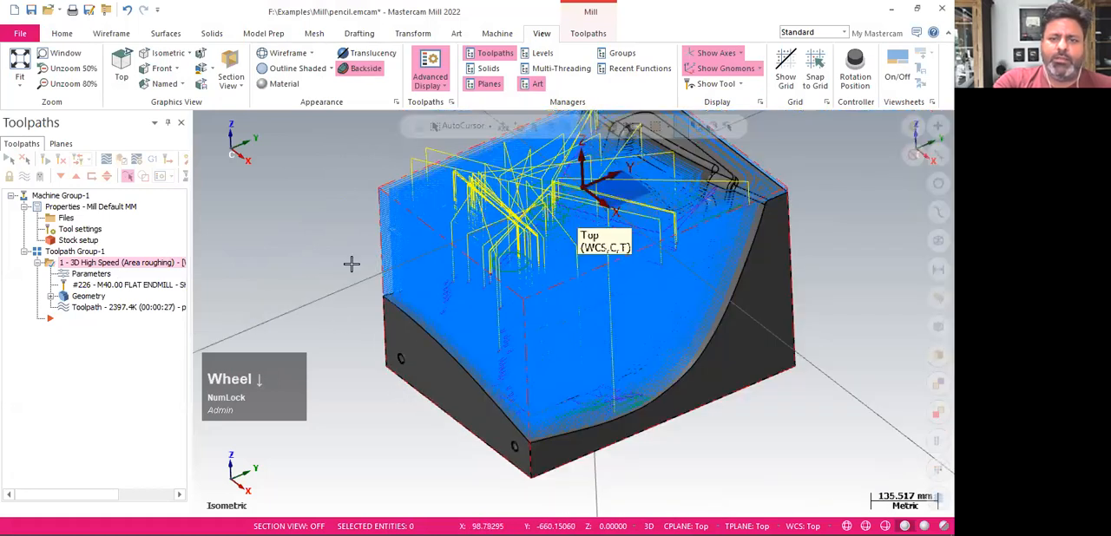
{"action": "scroll", "coordinate": [335, 227], "scroll_direction": "up", "scroll_amount": 1}
{"action": "left_click", "coordinate": [92, 274]}
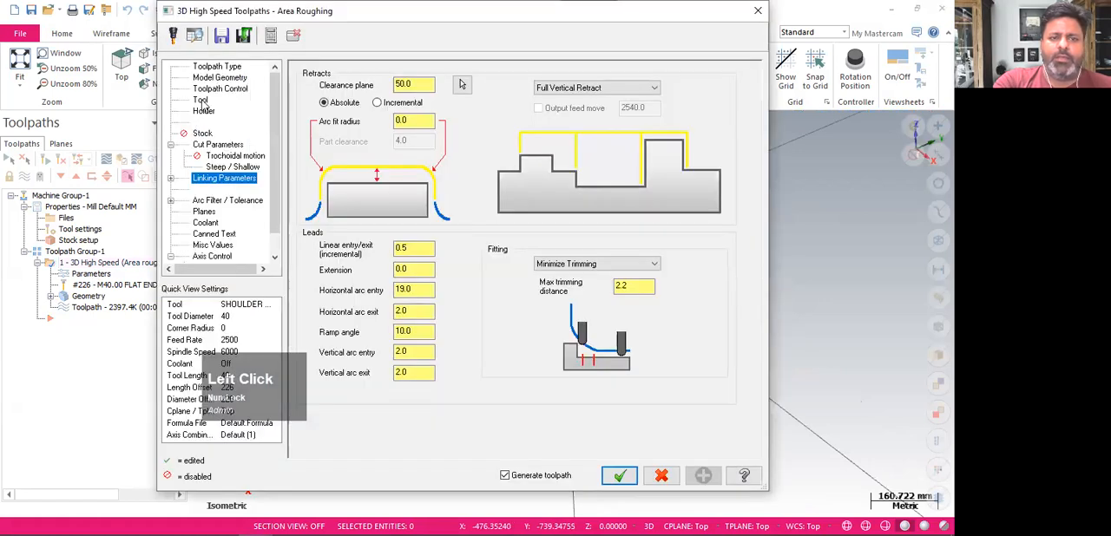
{"action": "left_click", "coordinate": [200, 101]}
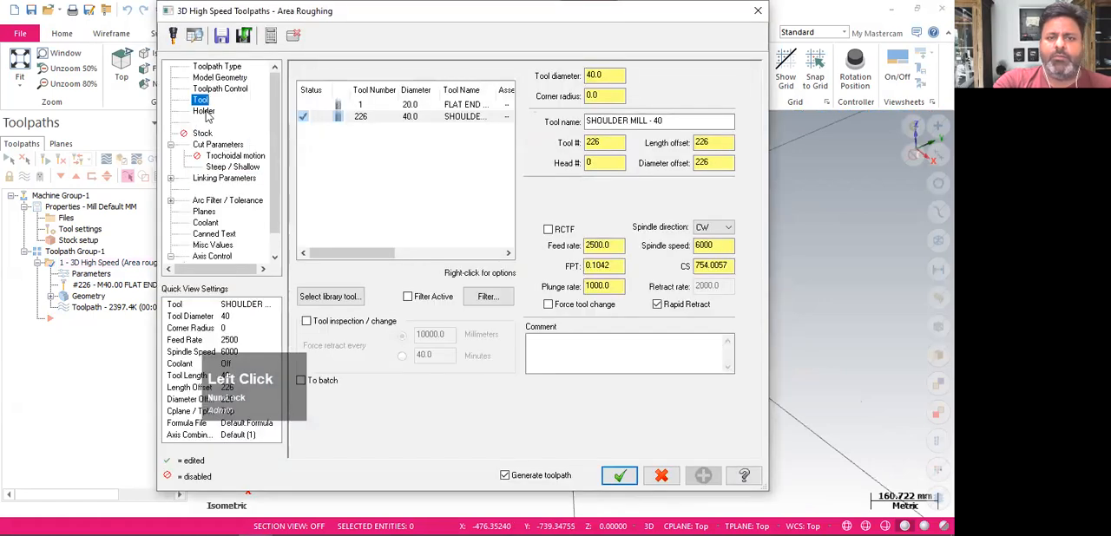
{"action": "left_click", "coordinate": [389, 105]}
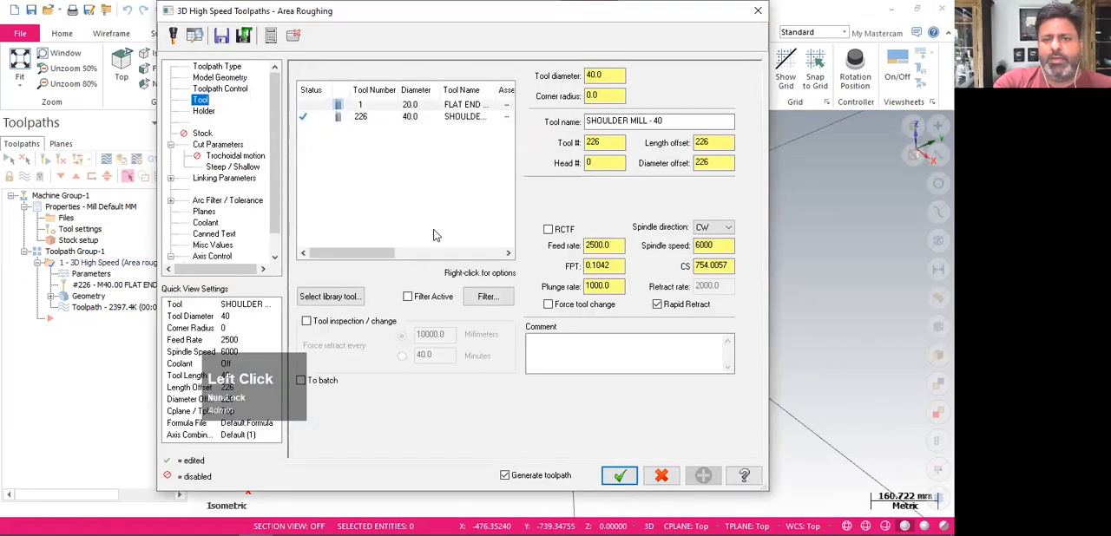
{"action": "left_click", "coordinate": [619, 477]}
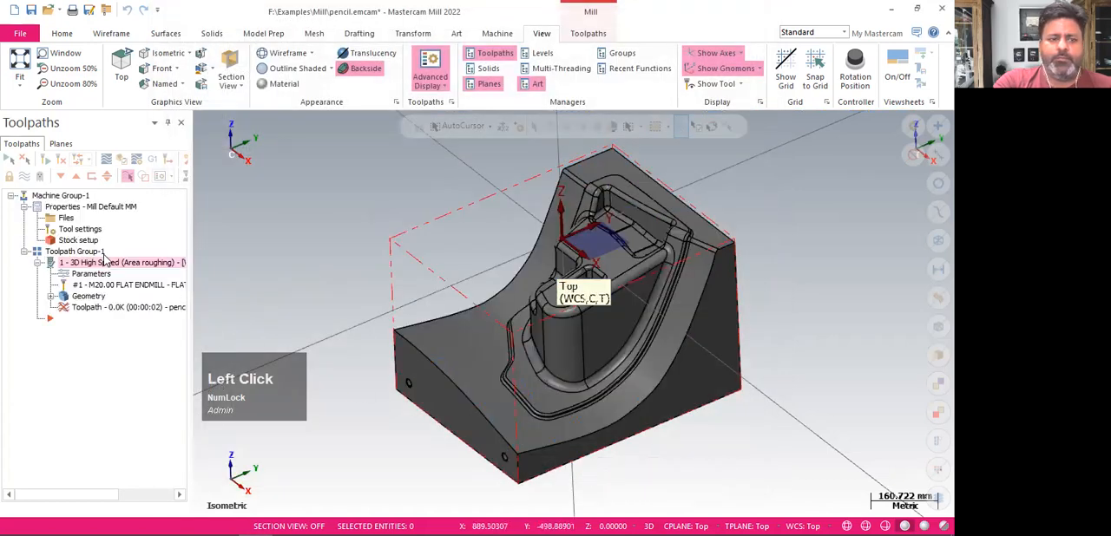
Select the area roughing operation and follow its recalculation in the Multi-Threading Manager, closing the manager when processing ends
{"action": "left_click", "coordinate": [63, 159]}
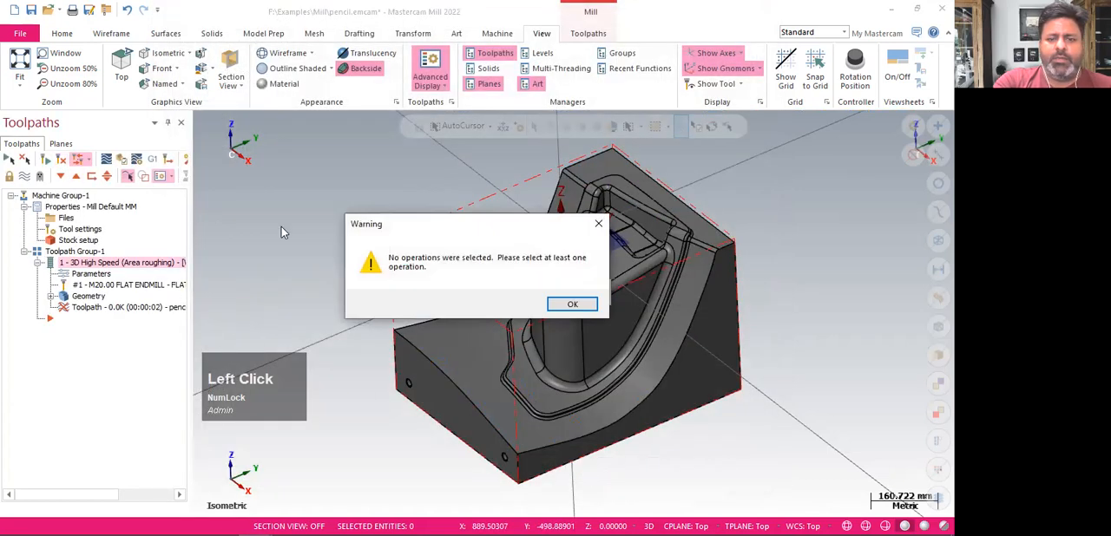
{"action": "left_click", "coordinate": [574, 303]}
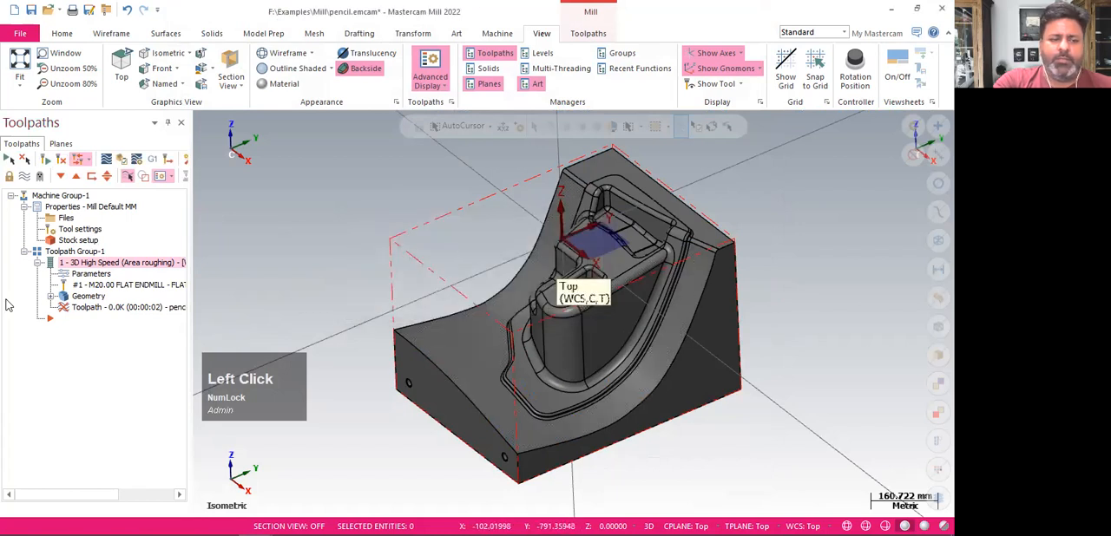
{"action": "left_click", "coordinate": [61, 263]}
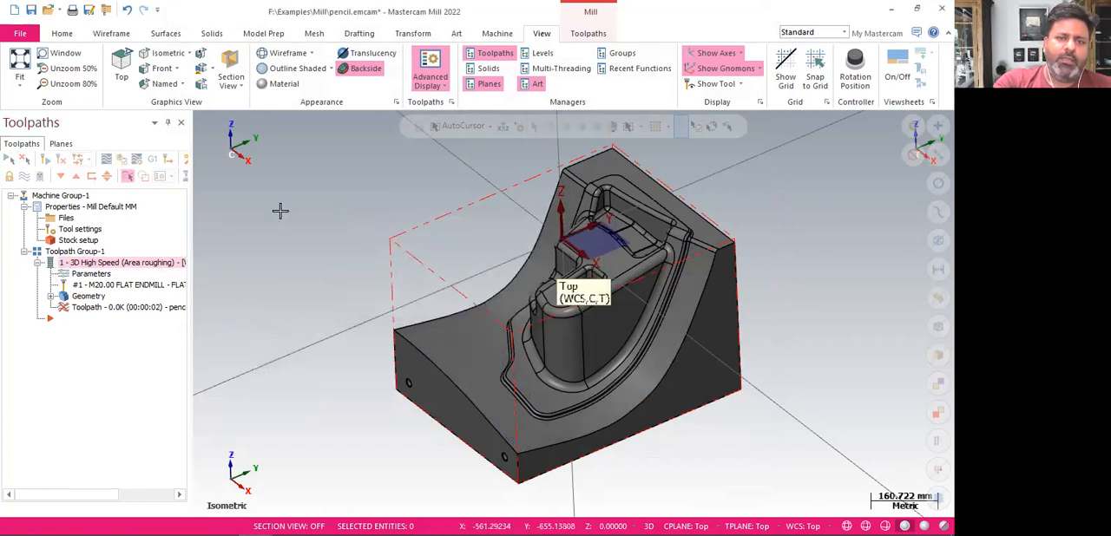
{"action": "left_click", "coordinate": [561, 69]}
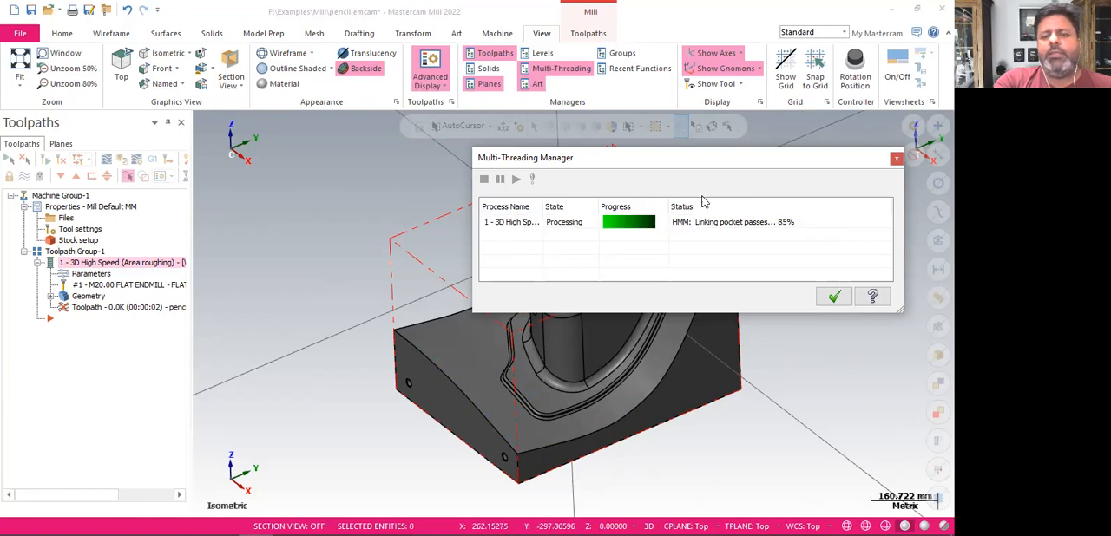
{"action": "left_click", "coordinate": [834, 298]}
Verify the regenerated roughing operation in the simulator and play it at the fastest speed
{"action": "middle_click_drag", "start_coordinate": [769, 351], "coordinate": [764, 308]}
{"action": "middle_click_drag", "start_coordinate": [769, 318], "coordinate": [769, 345]}
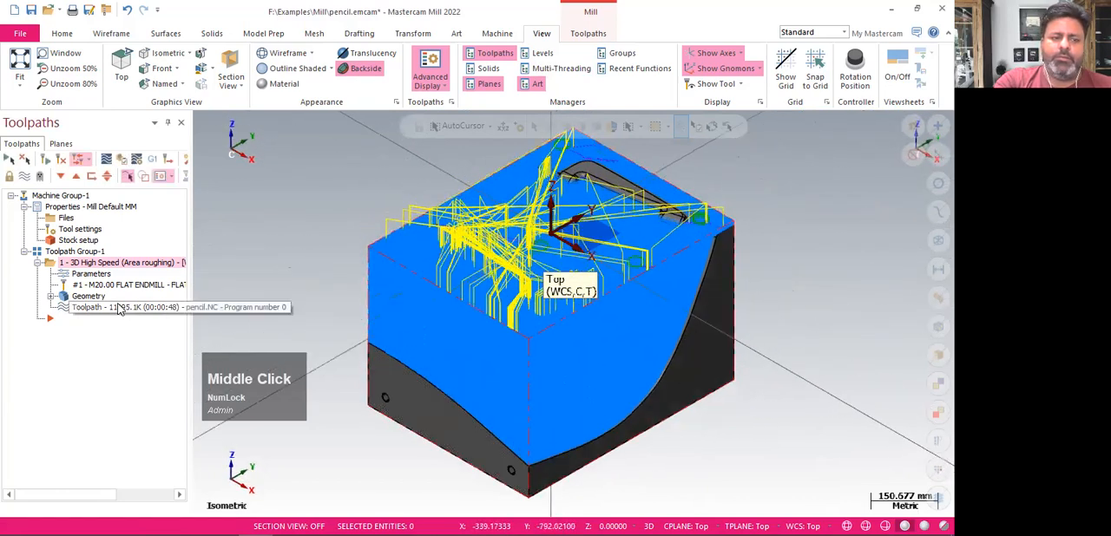
{"action": "left_click", "coordinate": [121, 161]}
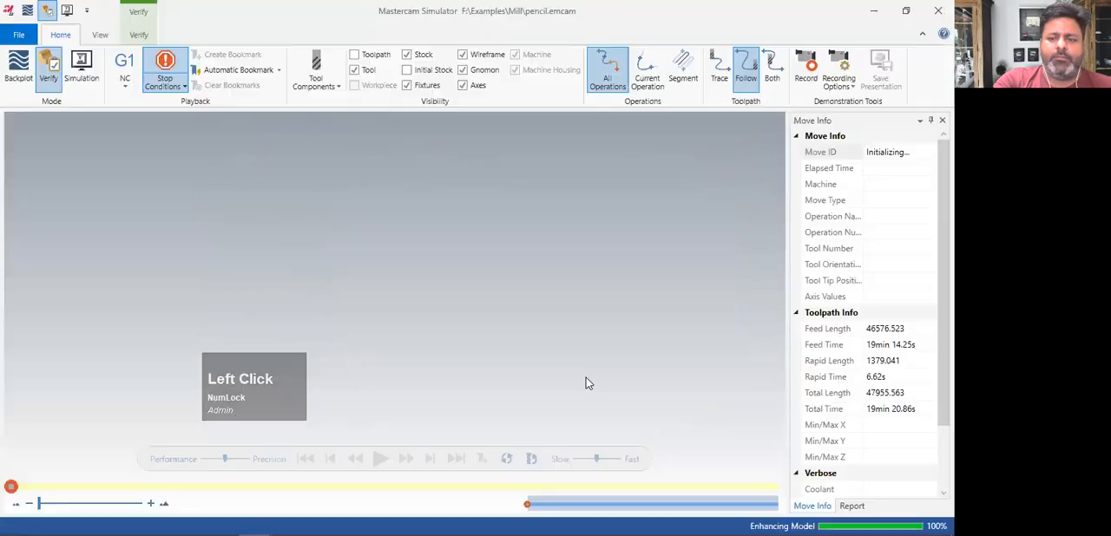
{"action": "left_click", "coordinate": [382, 460]}
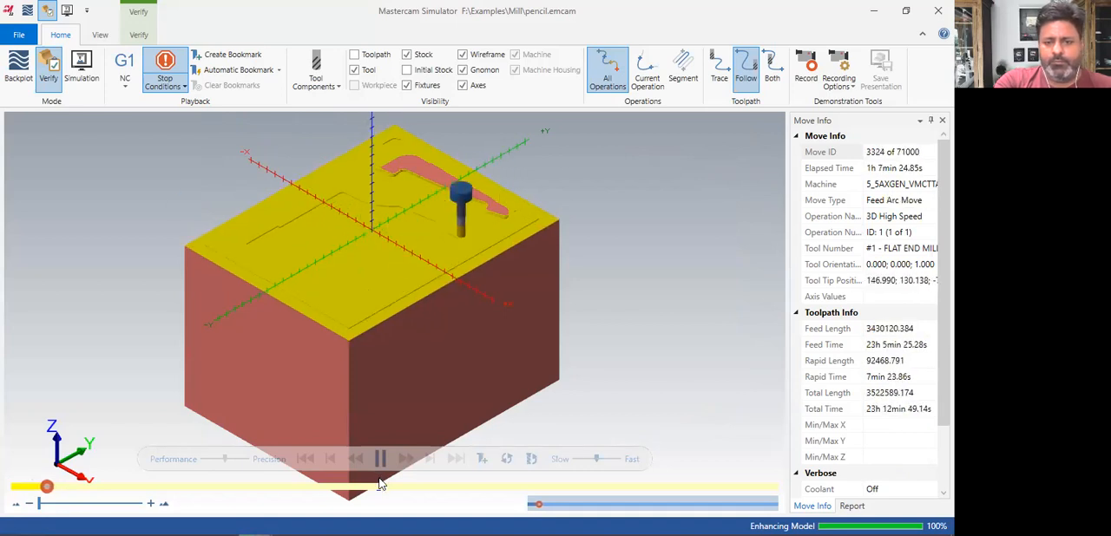
{"action": "left_click", "coordinate": [607, 460]}
{"action": "left_click", "coordinate": [587, 460]}
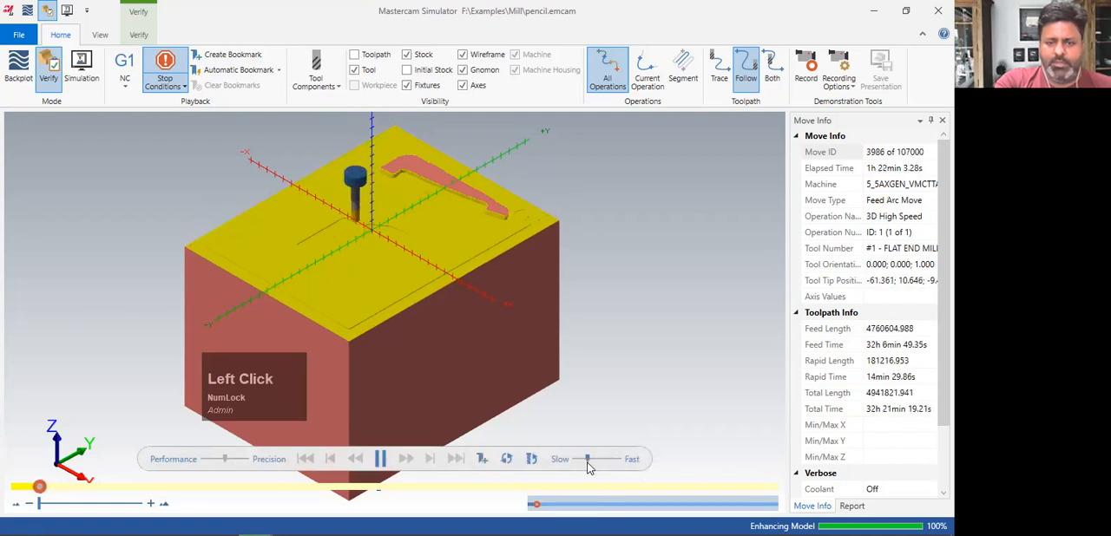
{"action": "left_click_drag", "start_coordinate": [581, 460], "coordinate": [596, 459]}
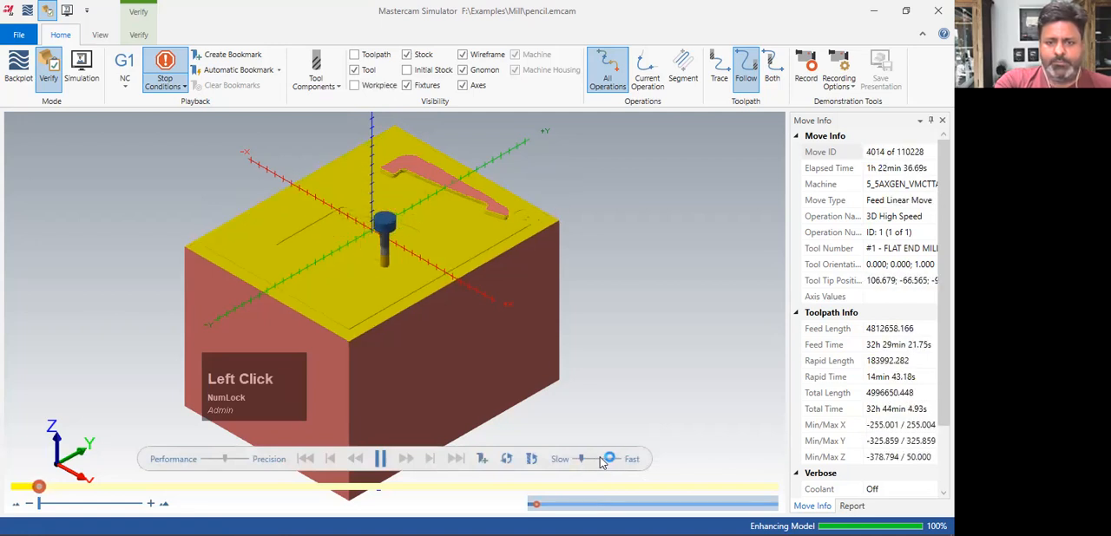
{"action": "left_click", "coordinate": [618, 462]}
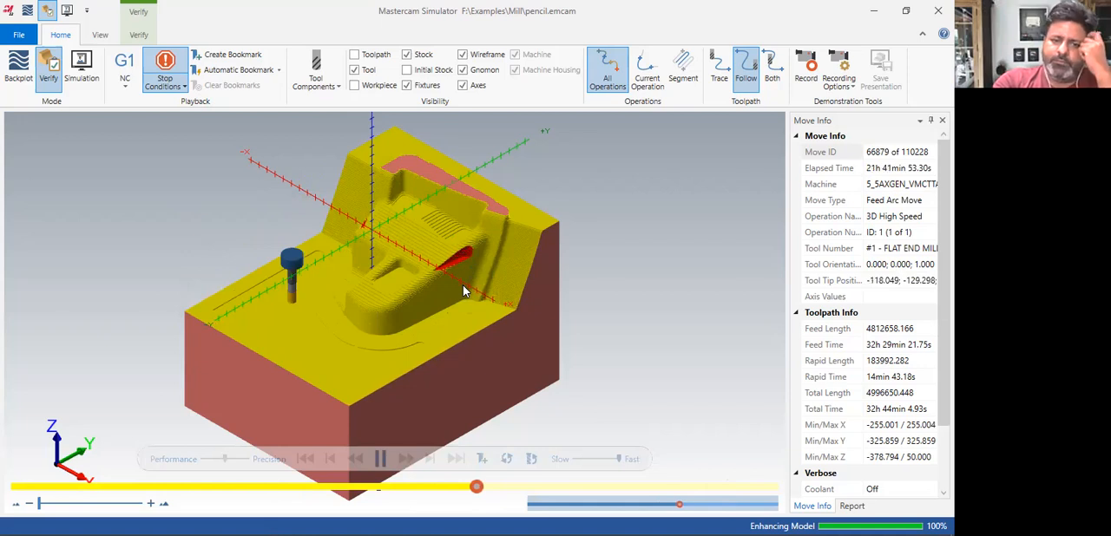
Pause the simulation partway through the roughing cut and return to the toolpath operations
{"action": "left_click", "coordinate": [379, 466]}
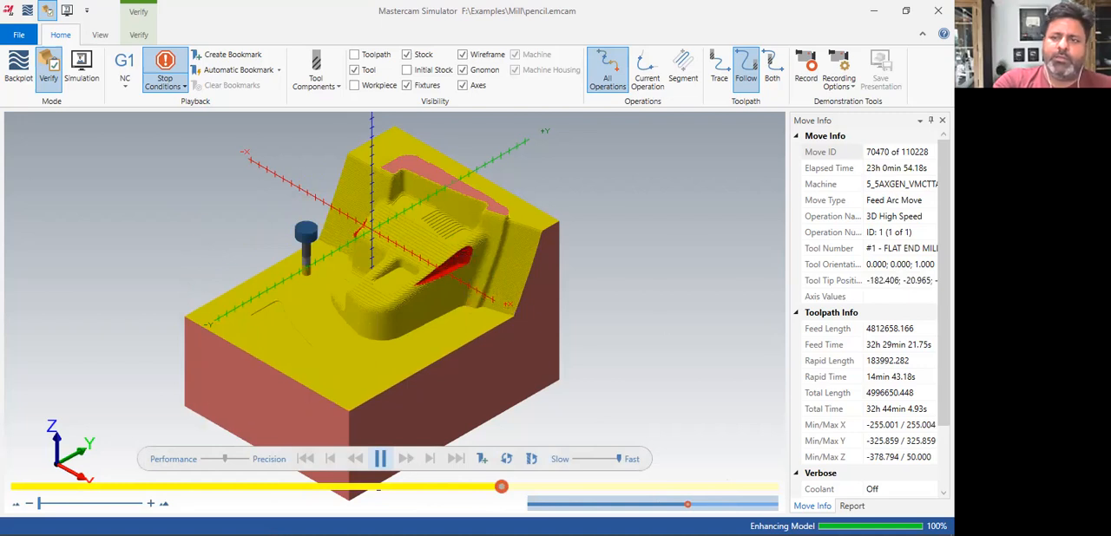
{"action": "key", "text": "space"}
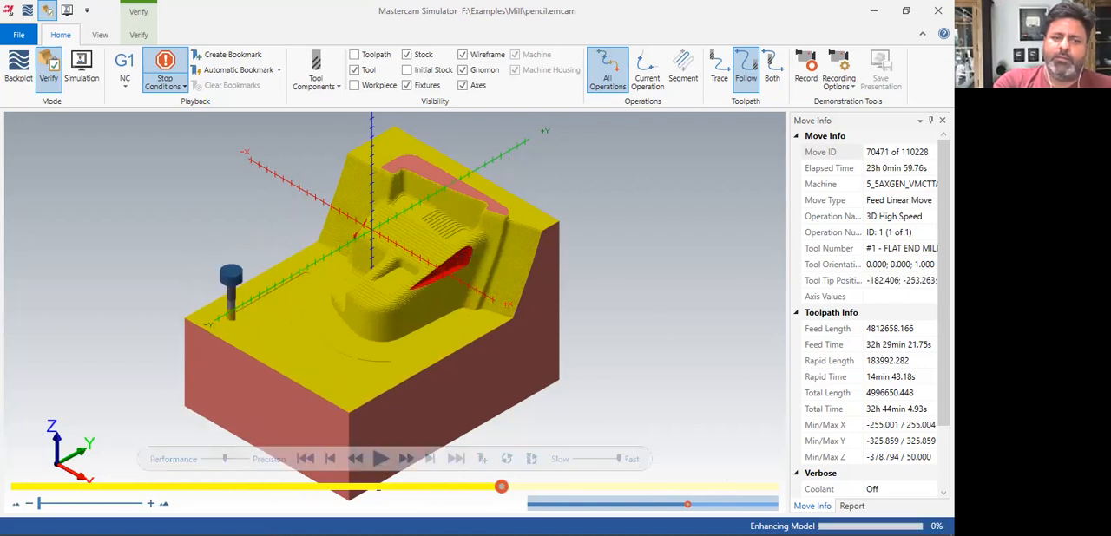
{"action": "left_click", "coordinate": [103, 276]}
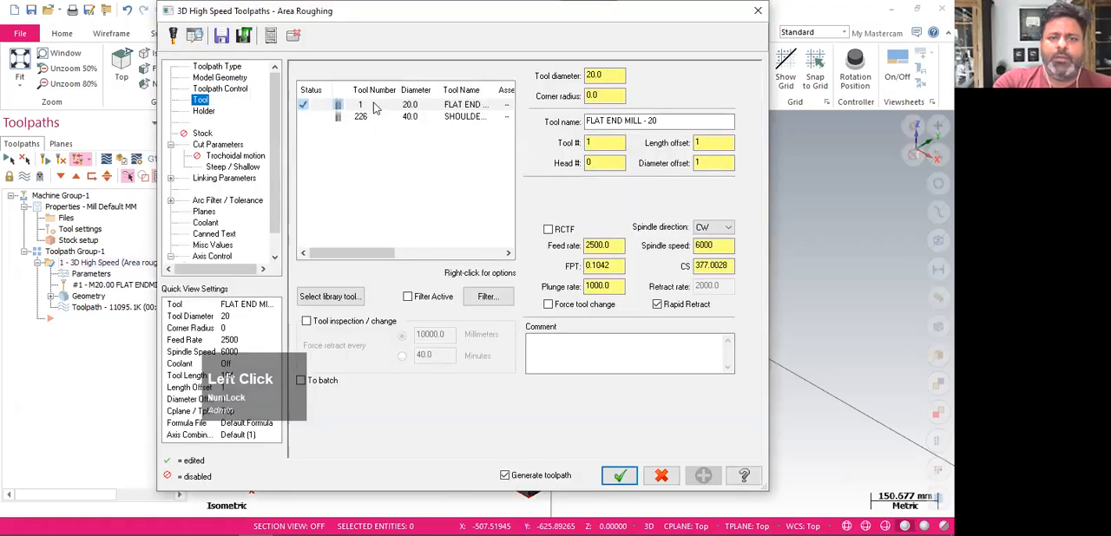
Edit the area roughing operation's 20 mm flat end mill and try a shoulder length of 180 mm
{"action": "right_click", "coordinate": [375, 107]}
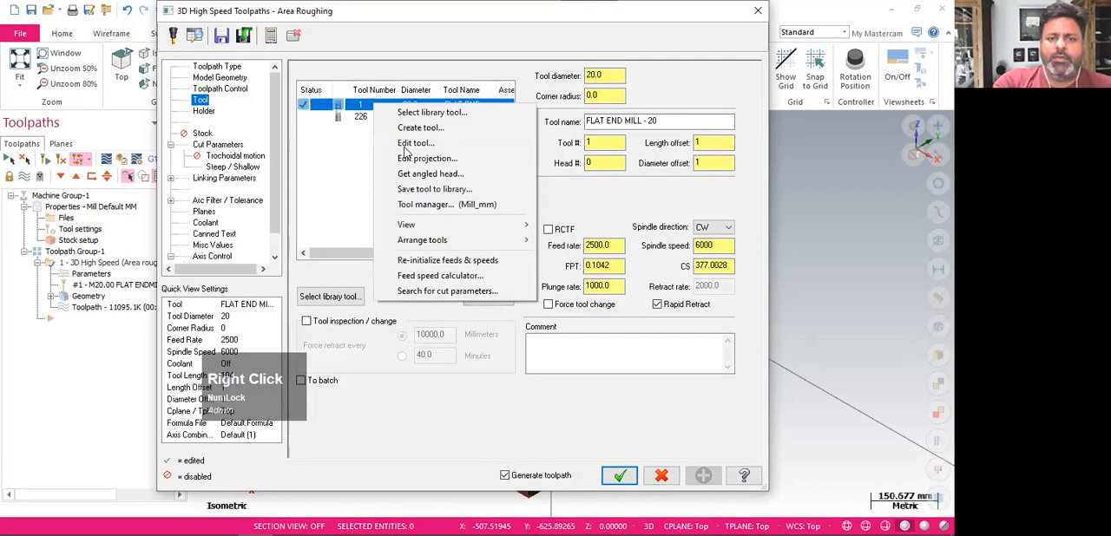
{"action": "left_click", "coordinate": [405, 146]}
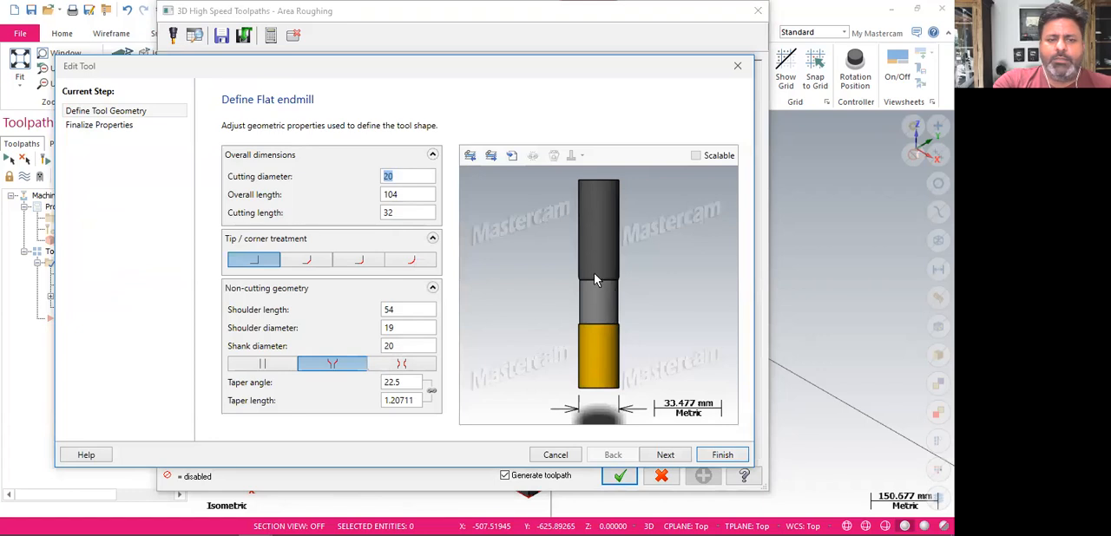
{"action": "left_click", "coordinate": [411, 313]}
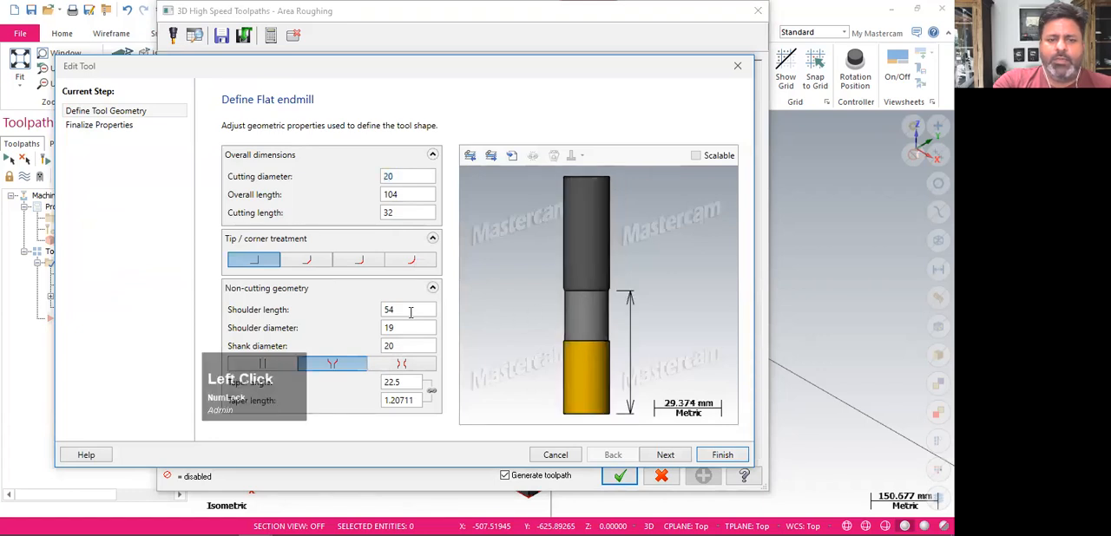
{"action": "left_click", "coordinate": [409, 330]}
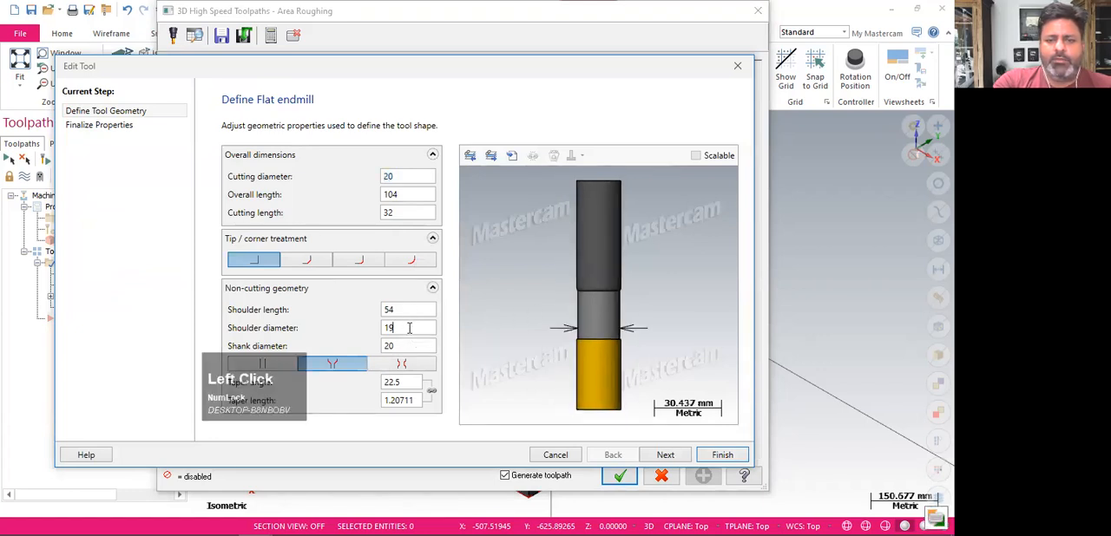
{"action": "left_click", "coordinate": [412, 310]}
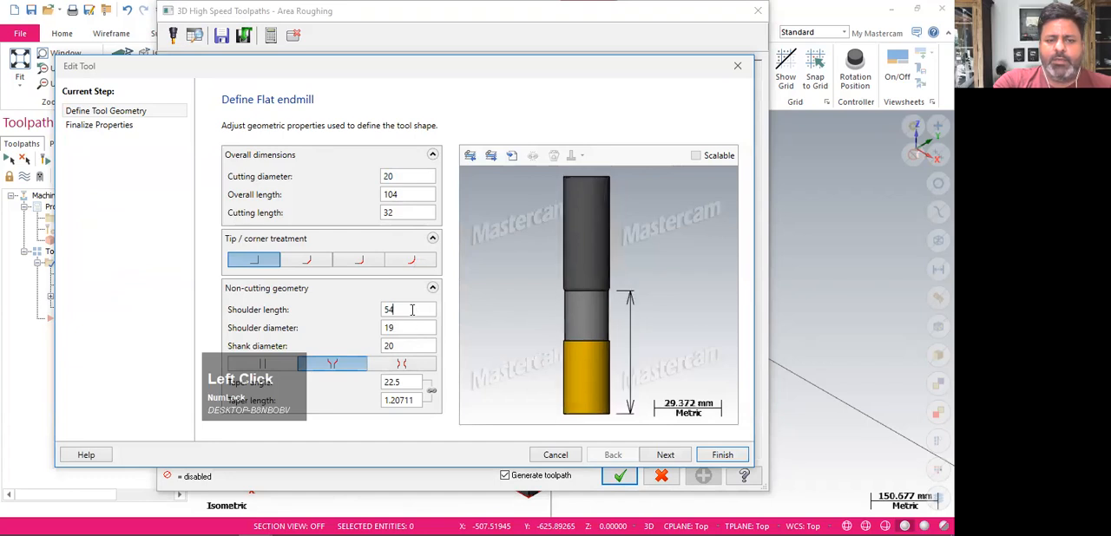
{"action": "left_click_drag", "start_coordinate": [413, 310], "coordinate": [354, 314]}
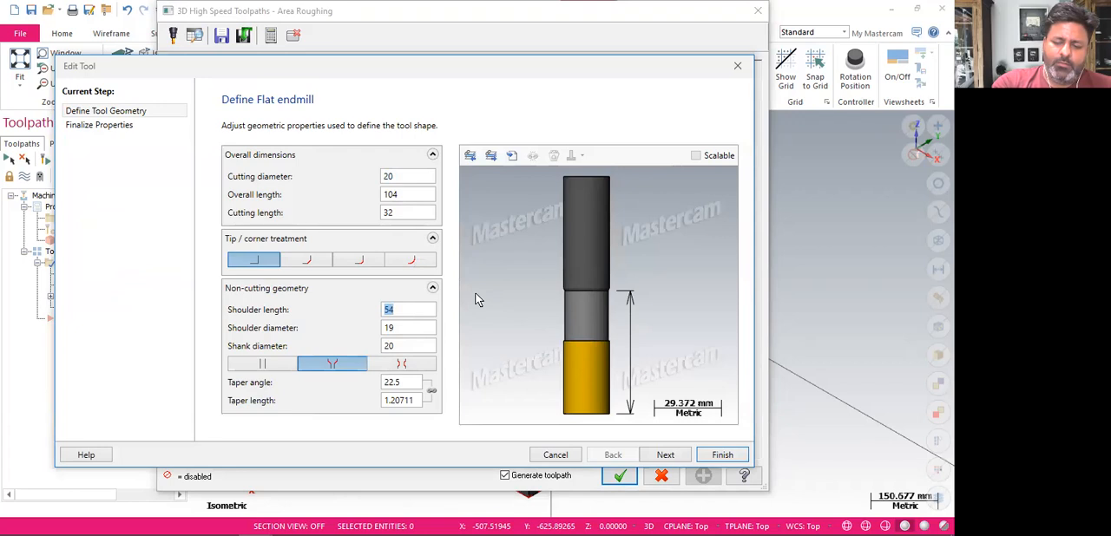
{"action": "type", "text": "180"}
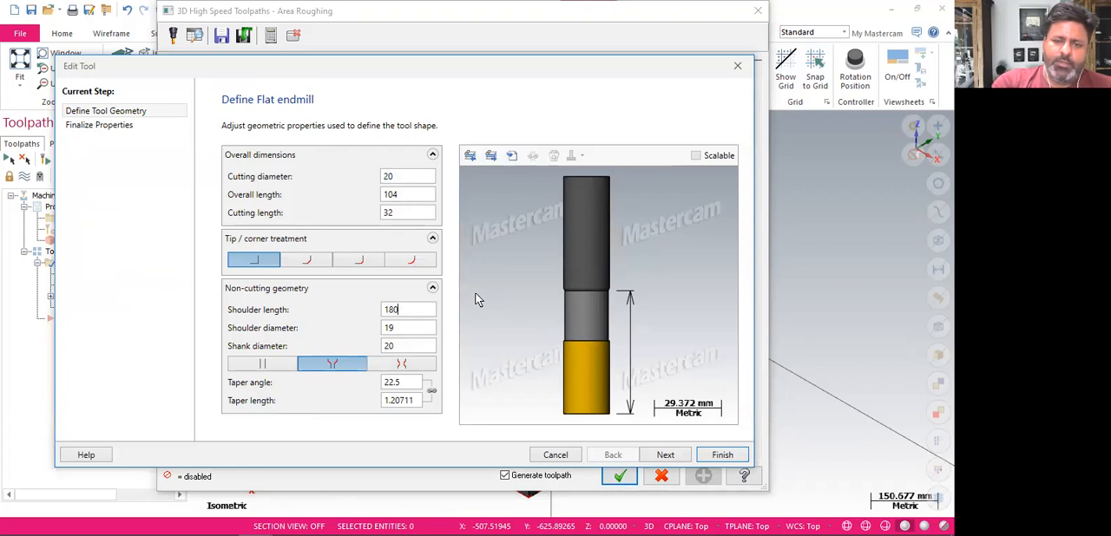
Set the flat end mill's shoulder length to 140 mm and its overall length to 200 mm
{"action": "left_click", "coordinate": [383, 310]}
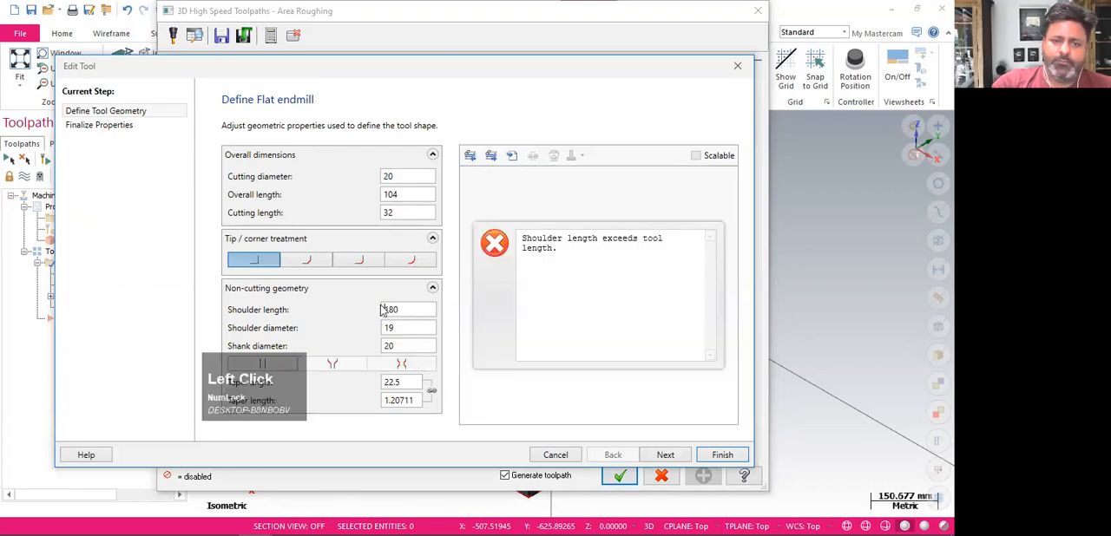
{"action": "left_click_drag", "start_coordinate": [399, 310], "coordinate": [361, 312]}
{"action": "type", "text": "140"}
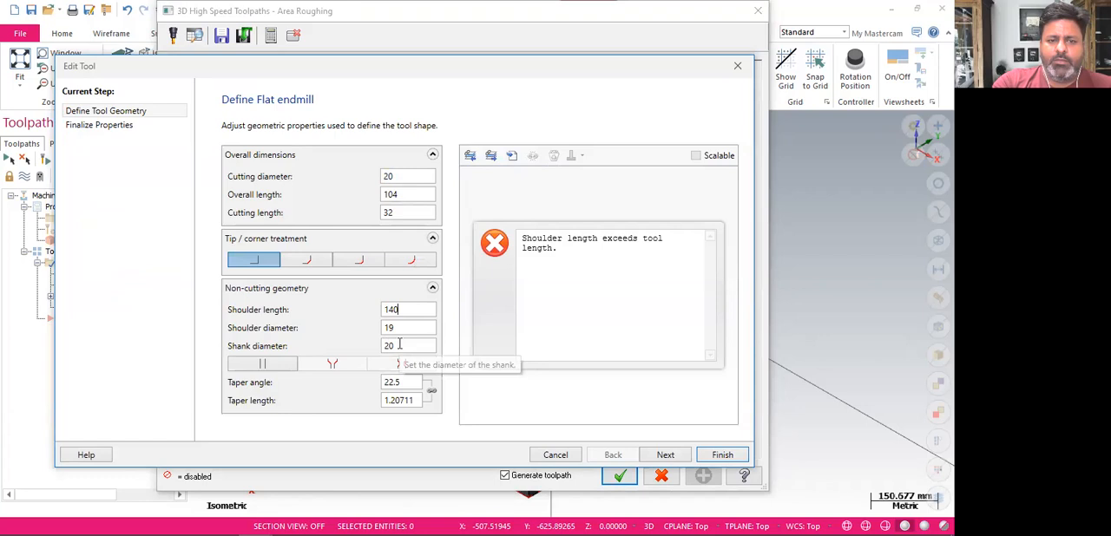
{"action": "left_click", "coordinate": [409, 194]}
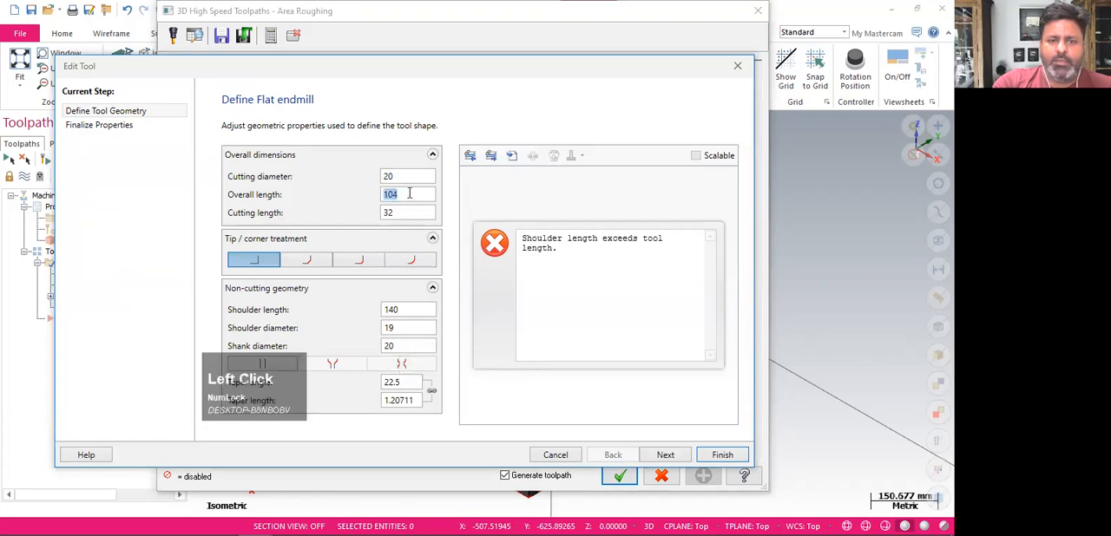
{"action": "type", "text": "200"}
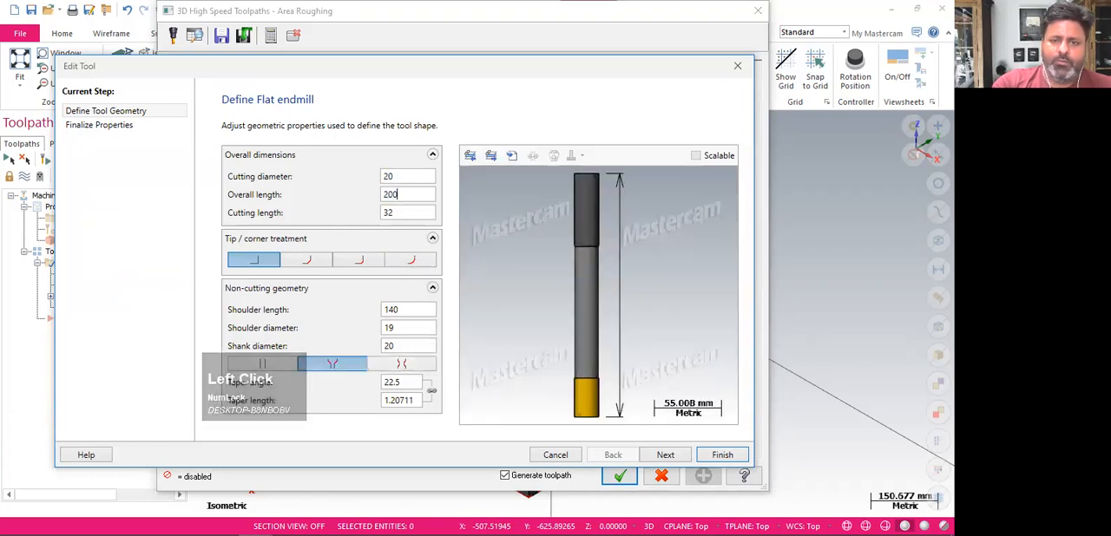
{"action": "left_click", "coordinate": [402, 212]}
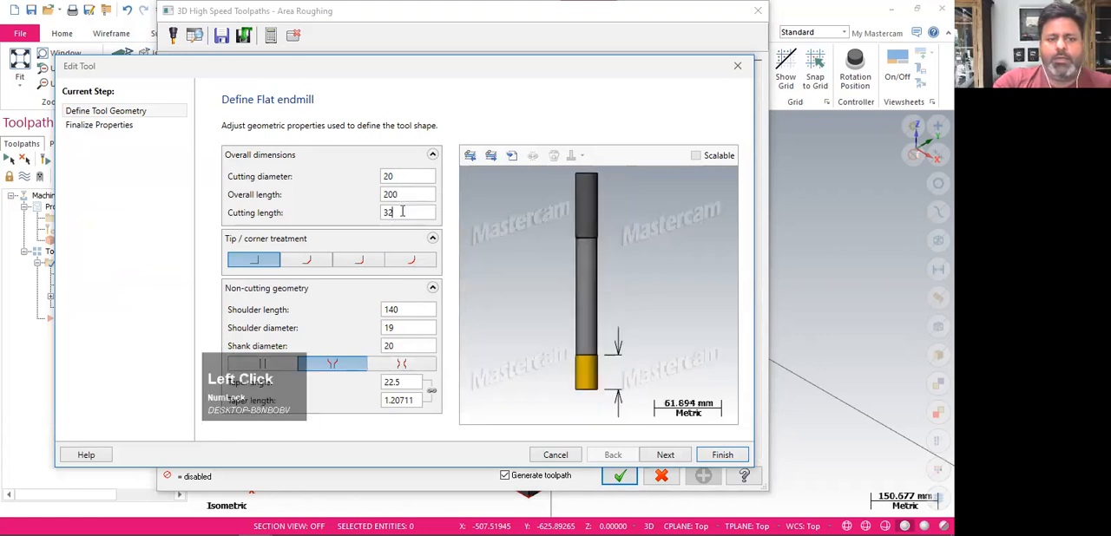
{"action": "double_click", "coordinate": [413, 310]}
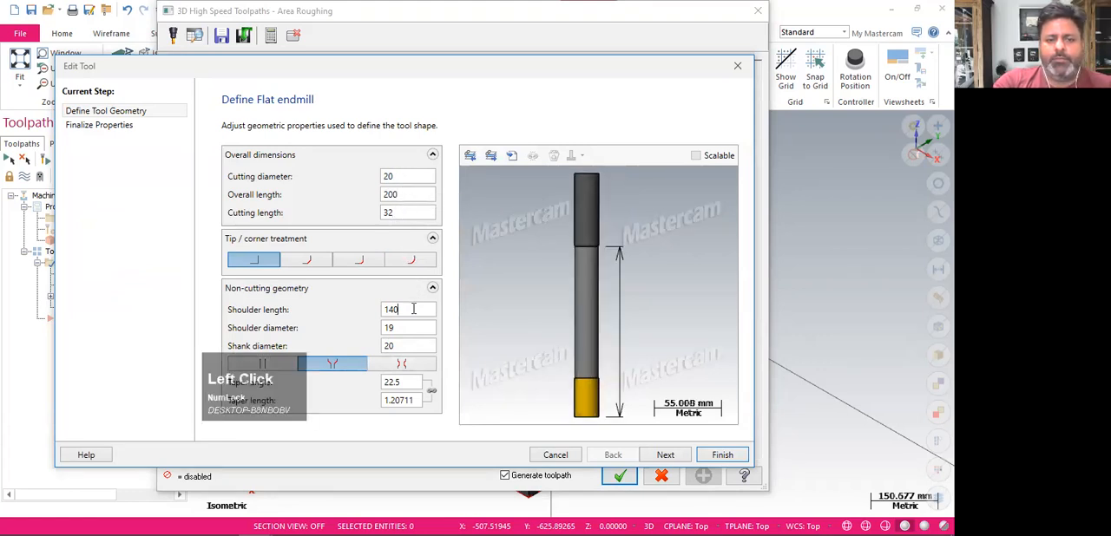
{"action": "left_click", "coordinate": [404, 328]}
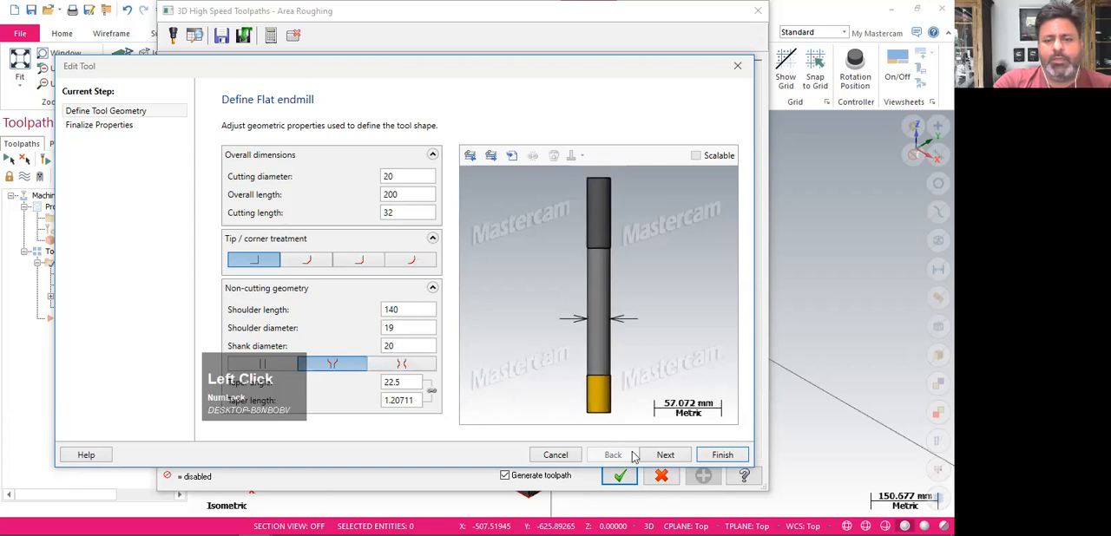
Finish the tool edit with its miscellaneous properties as they are, accept the operation, and regenerate the area roughing toolpath
{"action": "left_click", "coordinate": [661, 455]}
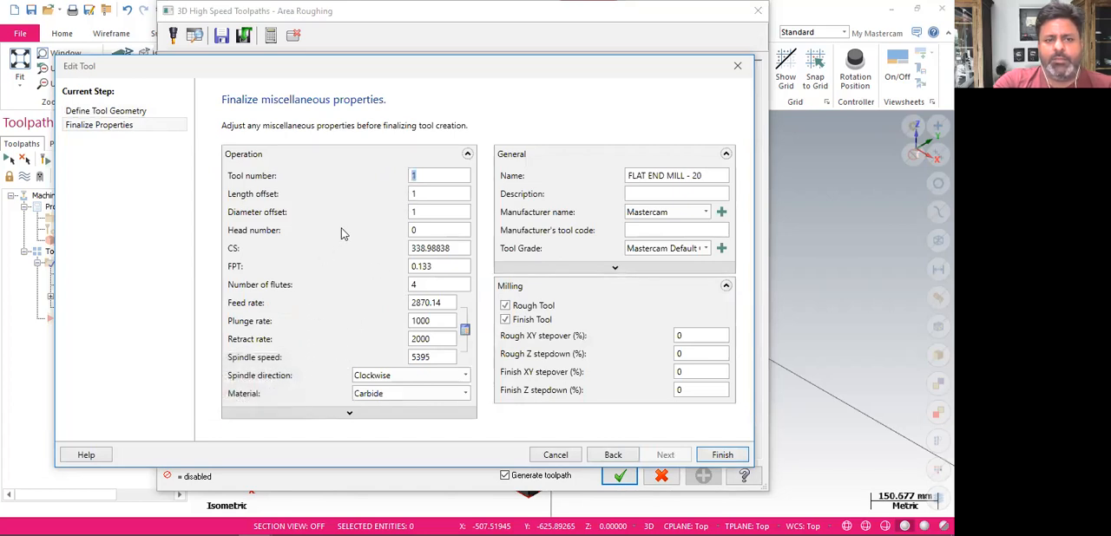
{"action": "left_click", "coordinate": [439, 248]}
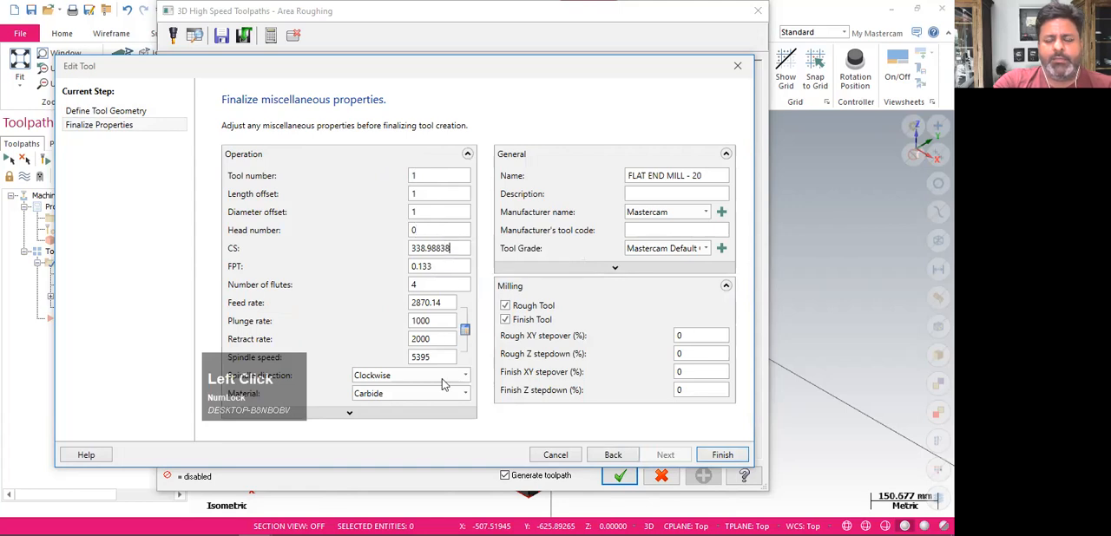
{"action": "left_click", "coordinate": [723, 455]}
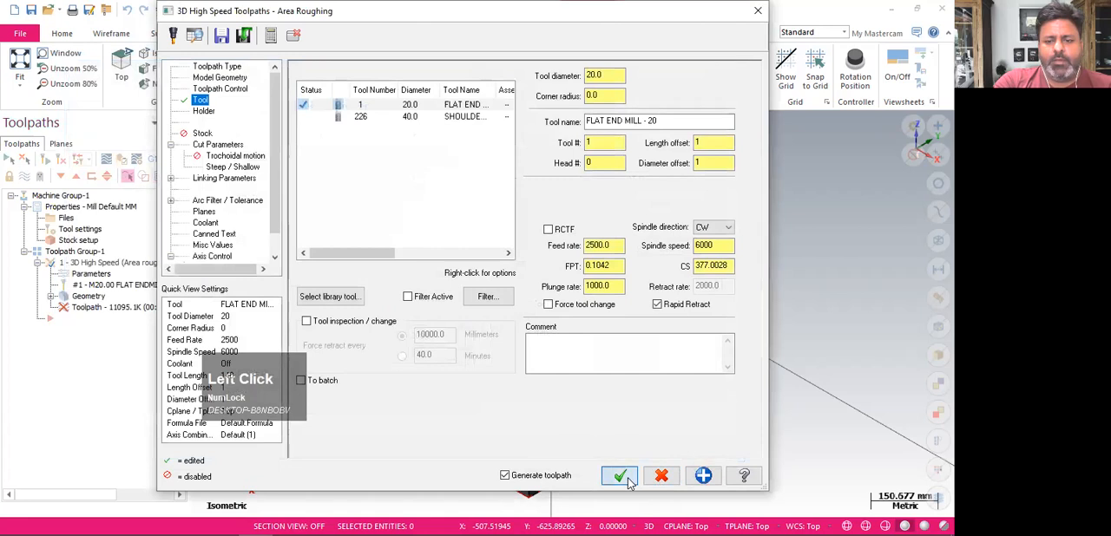
{"action": "left_click", "coordinate": [622, 477]}
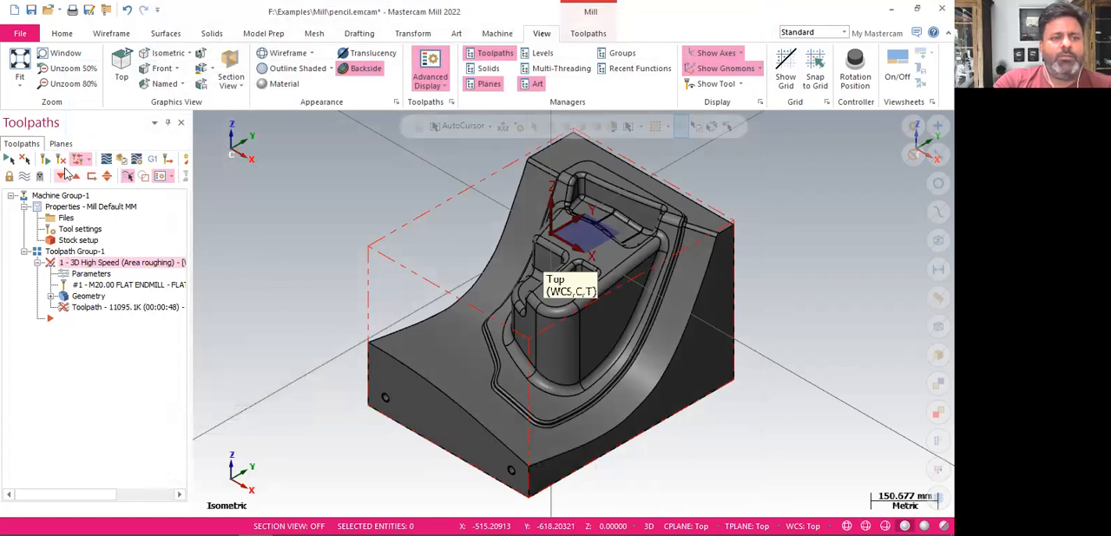
{"action": "left_click", "coordinate": [61, 165]}
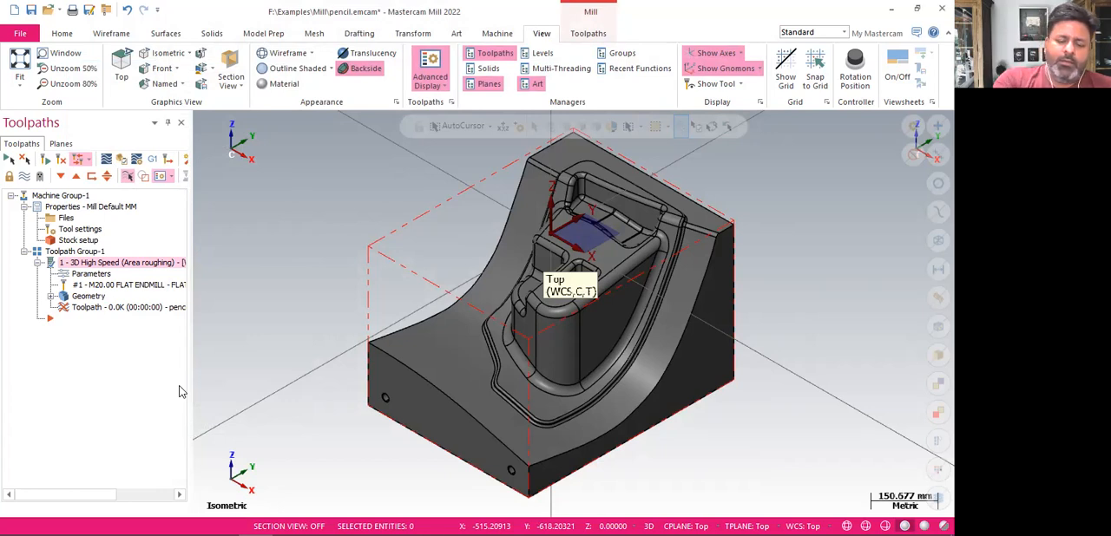
{"action": "key", "text": "ctrl+alt+m"}
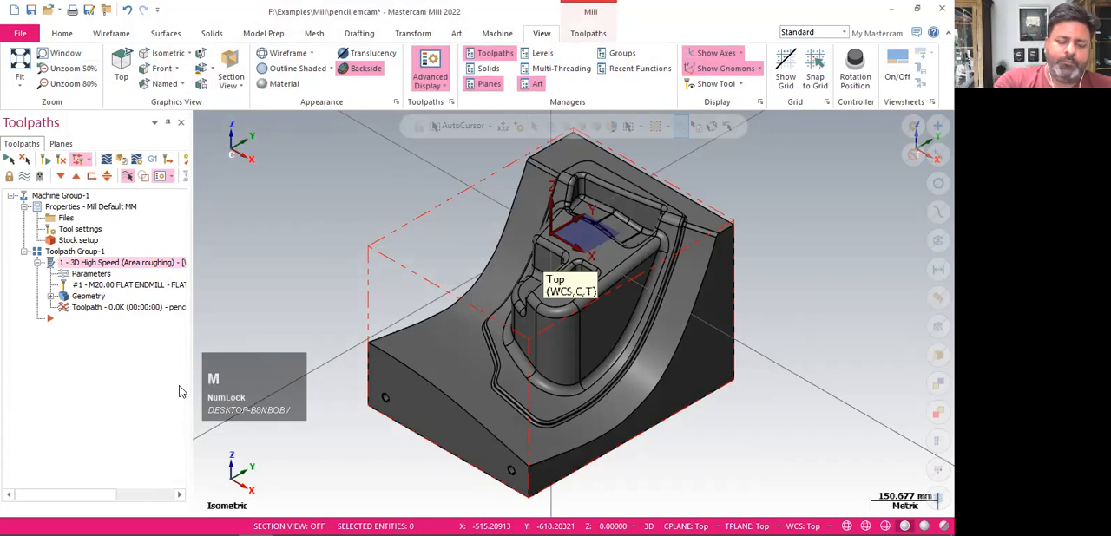
{"action": "key", "text": "alt+m"}
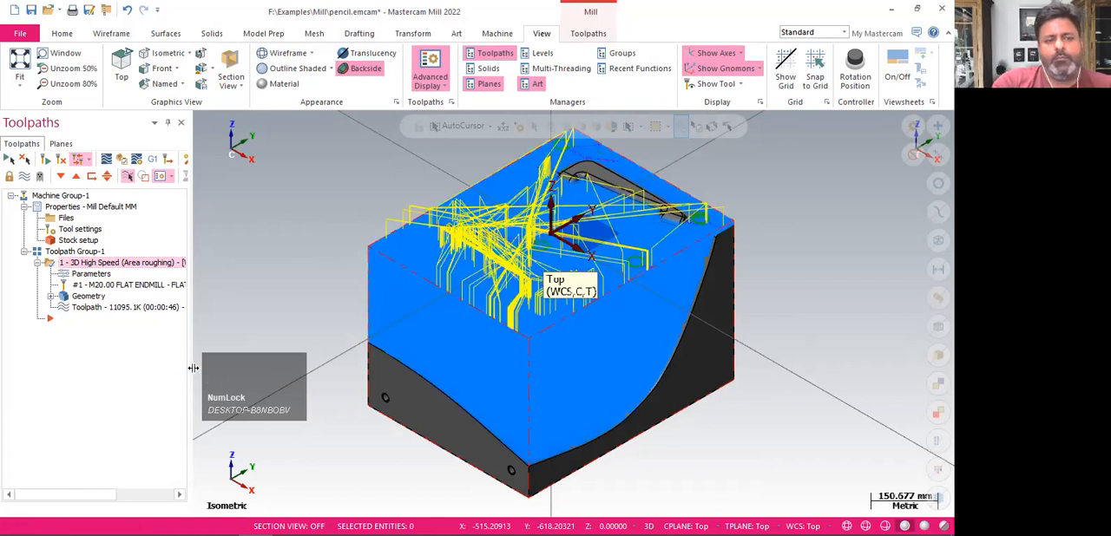
Load the regenerated roughing operation in the simulator to examine the longer tool and its holder, and close the simulator
{"action": "left_click", "coordinate": [315, 255]}
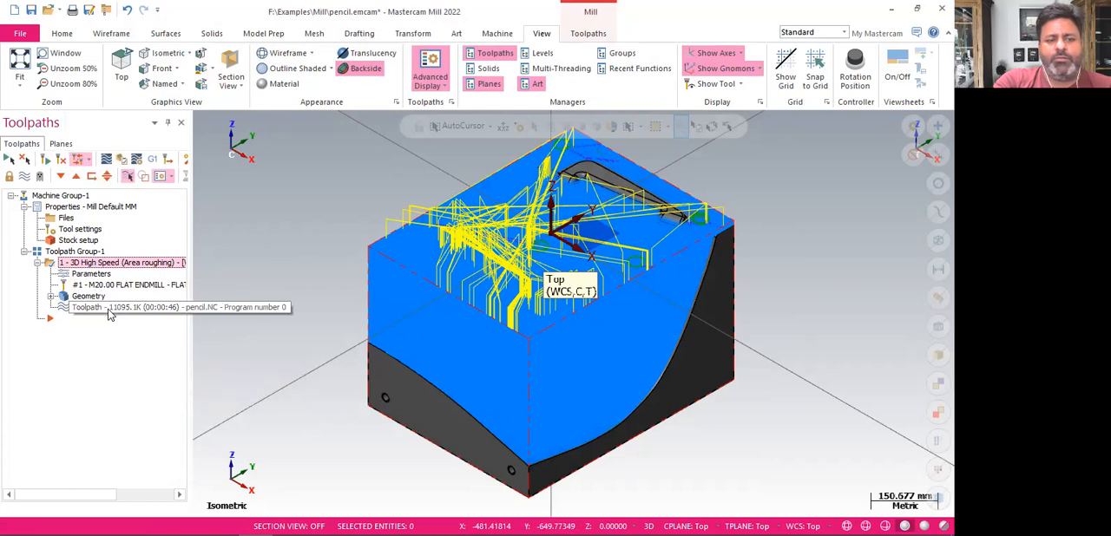
{"action": "left_click", "coordinate": [122, 164]}
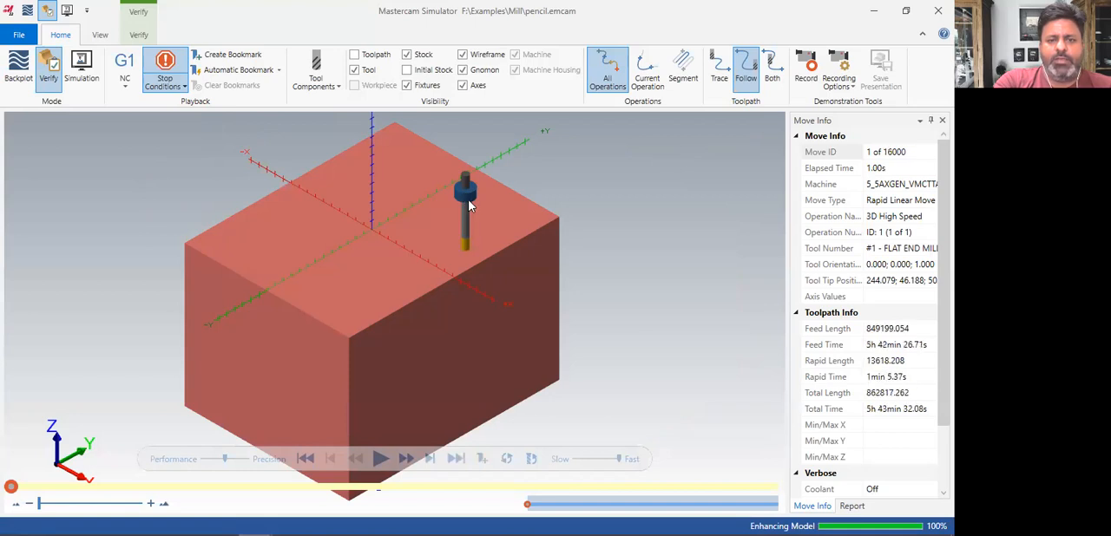
{"action": "left_click", "coordinate": [937, 11]}
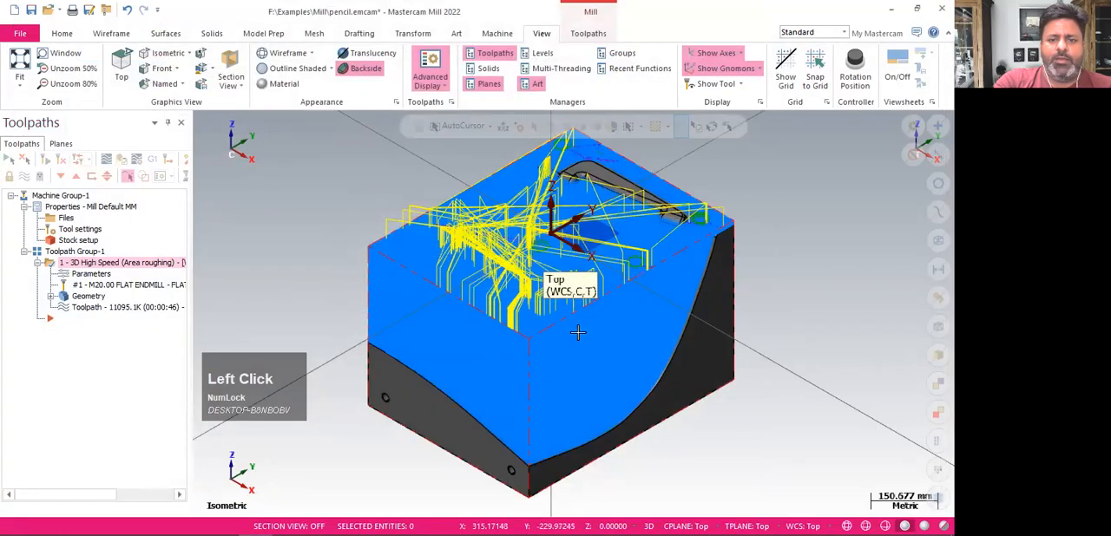
Reopen the 20 mm flat end mill from the area roughing parameters and set its shoulder length to 180 mm
{"action": "left_click", "coordinate": [91, 274]}
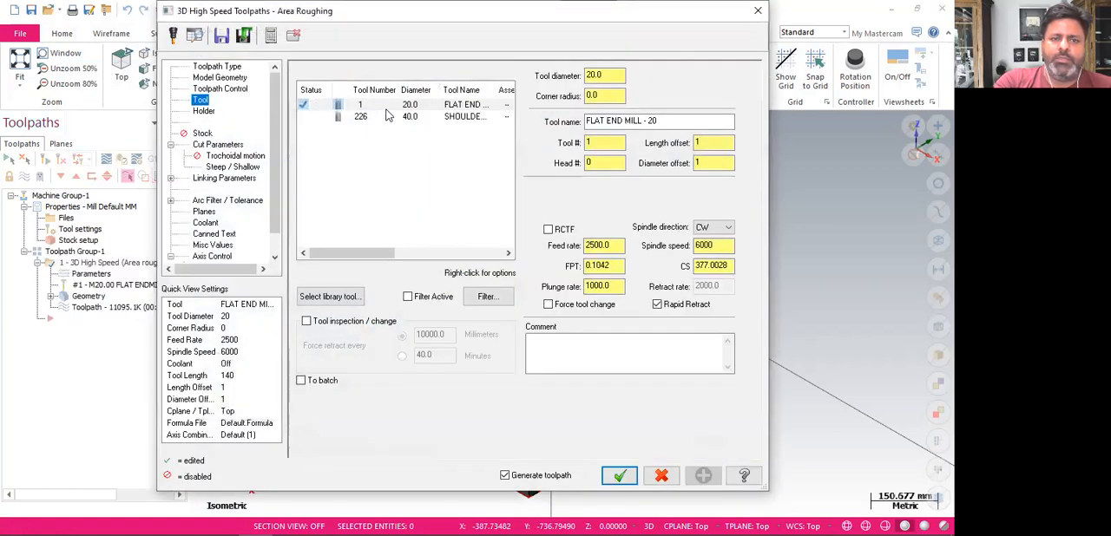
{"action": "right_click", "coordinate": [390, 111]}
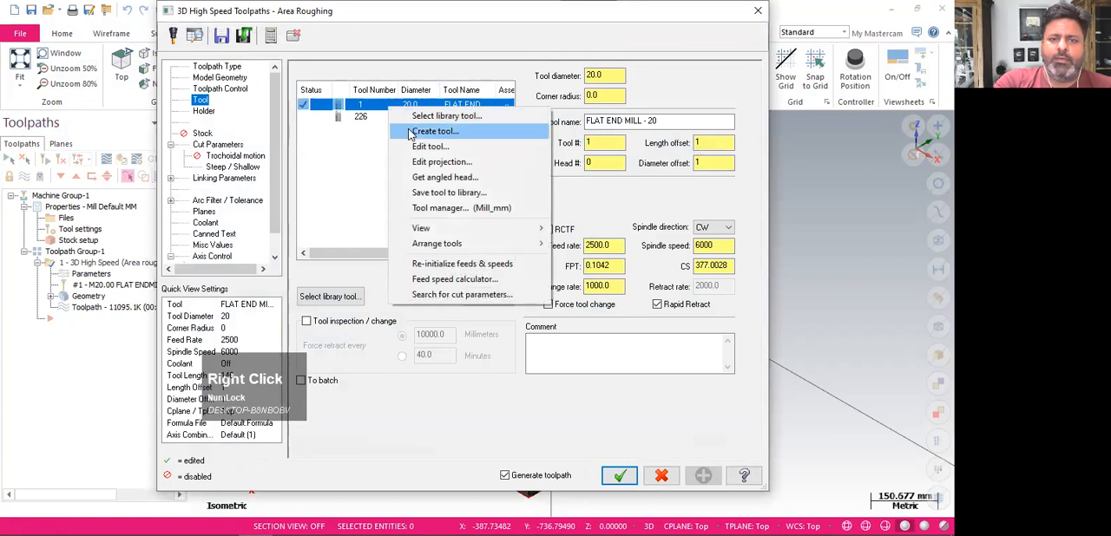
{"action": "left_click", "coordinate": [418, 149]}
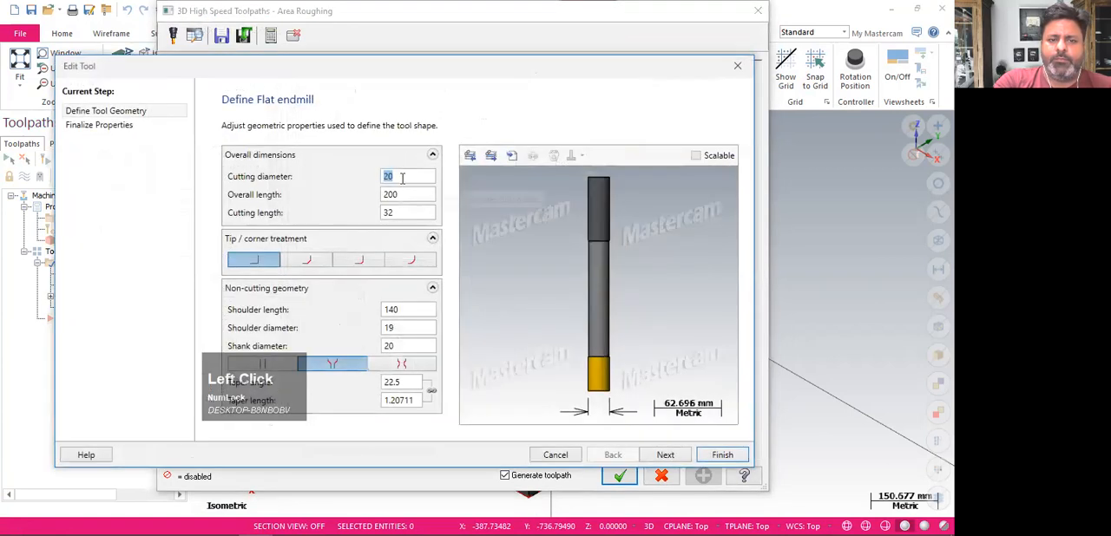
{"action": "double_click", "coordinate": [404, 194]}
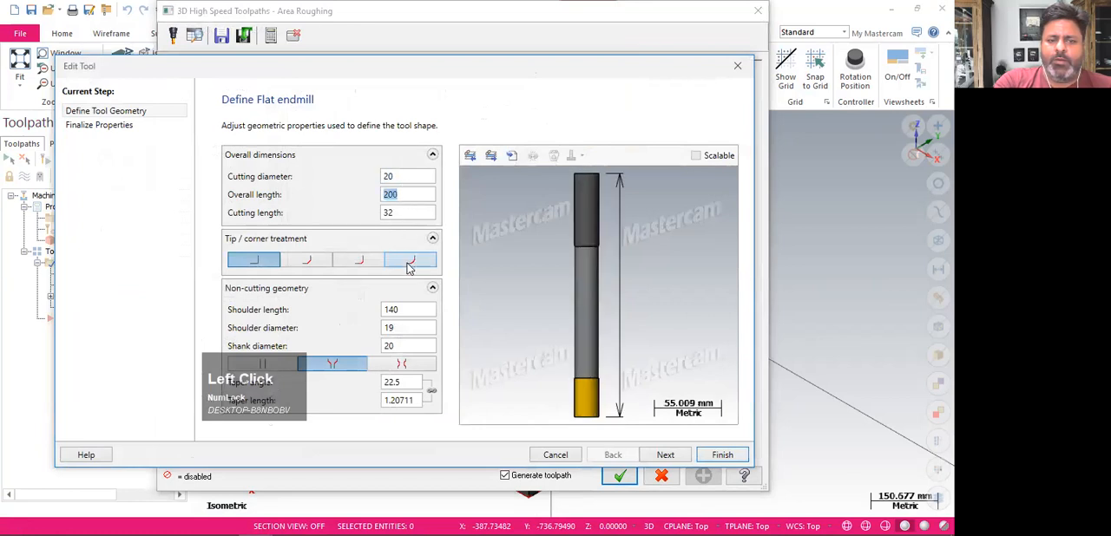
{"action": "left_click", "coordinate": [423, 311]}
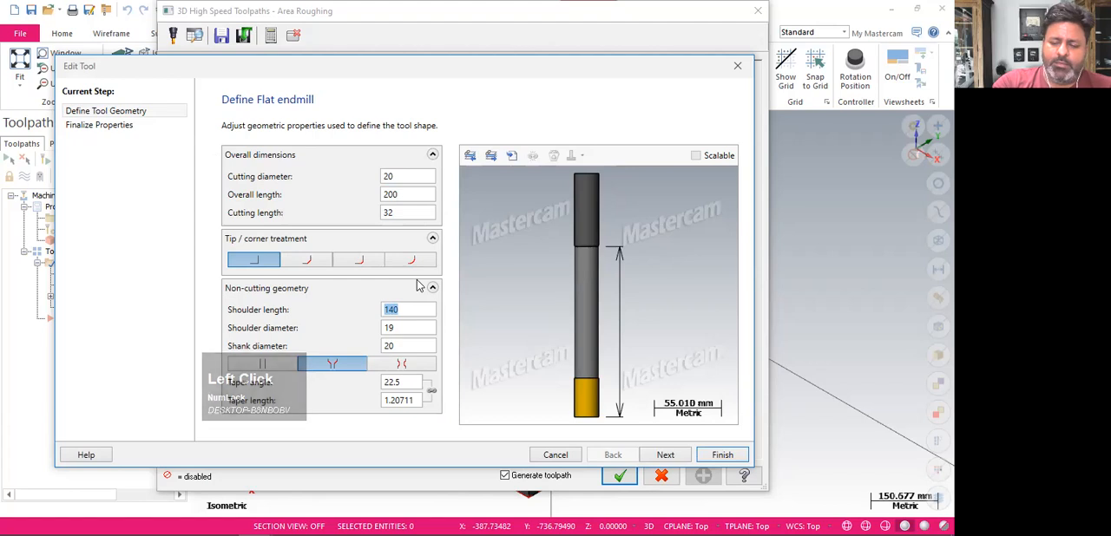
{"action": "type", "text": "180"}
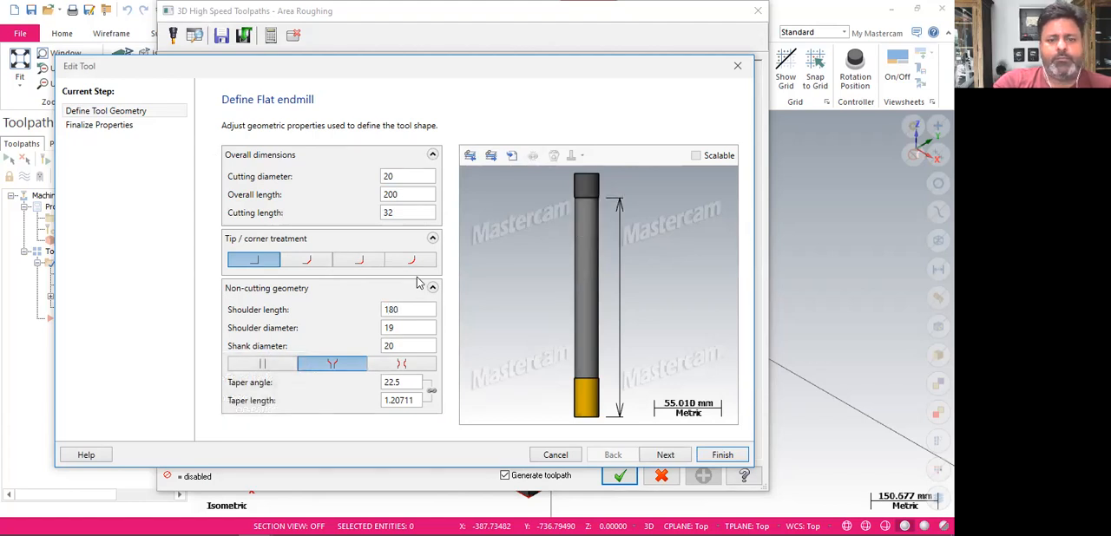
Try the straight and tapered shank transitions on the end mill and select the necked one
{"action": "left_click", "coordinate": [280, 368]}
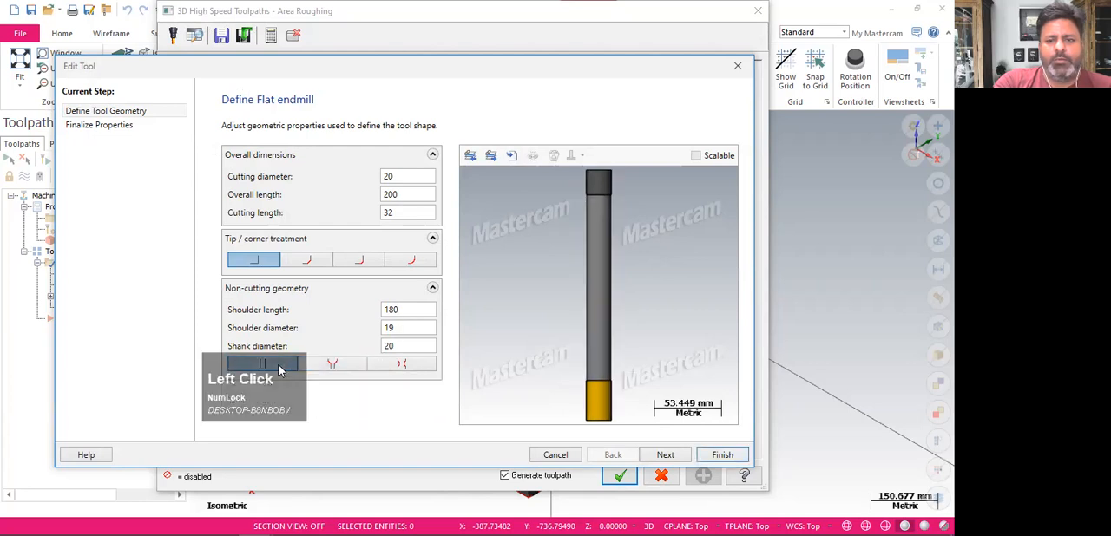
{"action": "left_click", "coordinate": [338, 366]}
{"action": "left_click", "coordinate": [407, 366]}
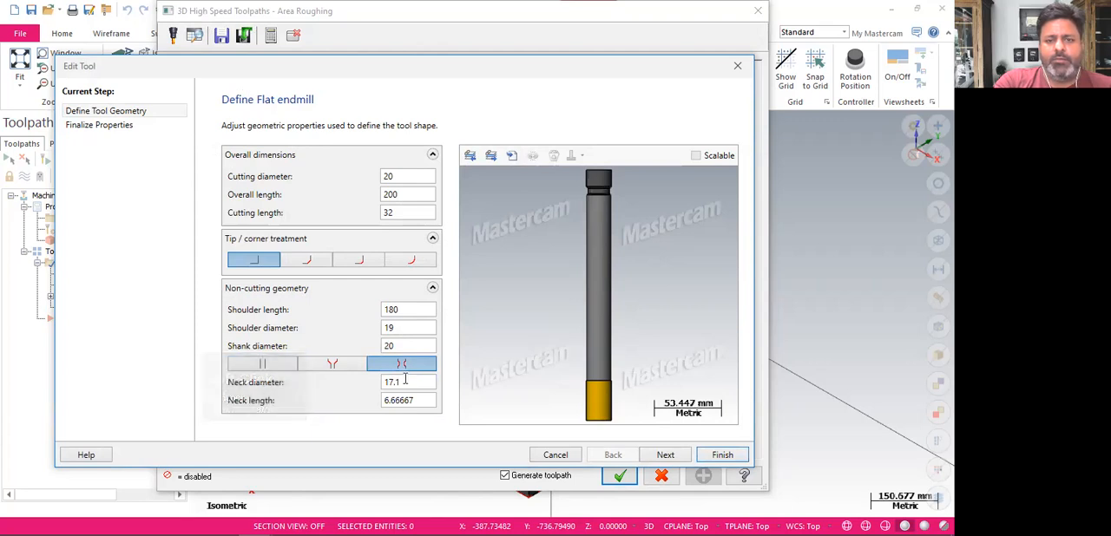
Review the end mill's operation properties, including the additional cutting speed and FPT adjustments, and finish the tool edit
{"action": "left_click", "coordinate": [646, 459]}
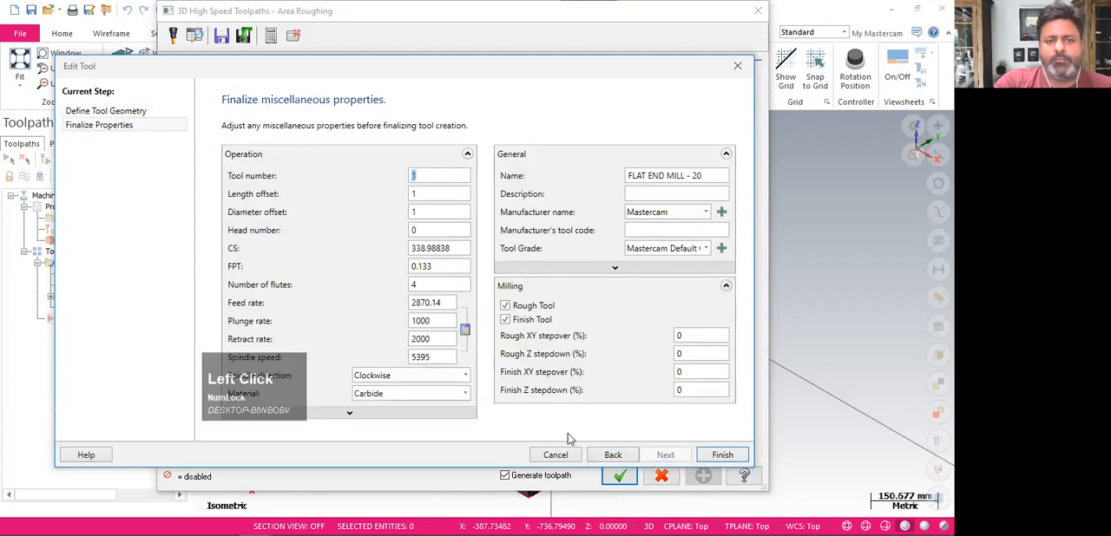
{"action": "left_click", "coordinate": [443, 326]}
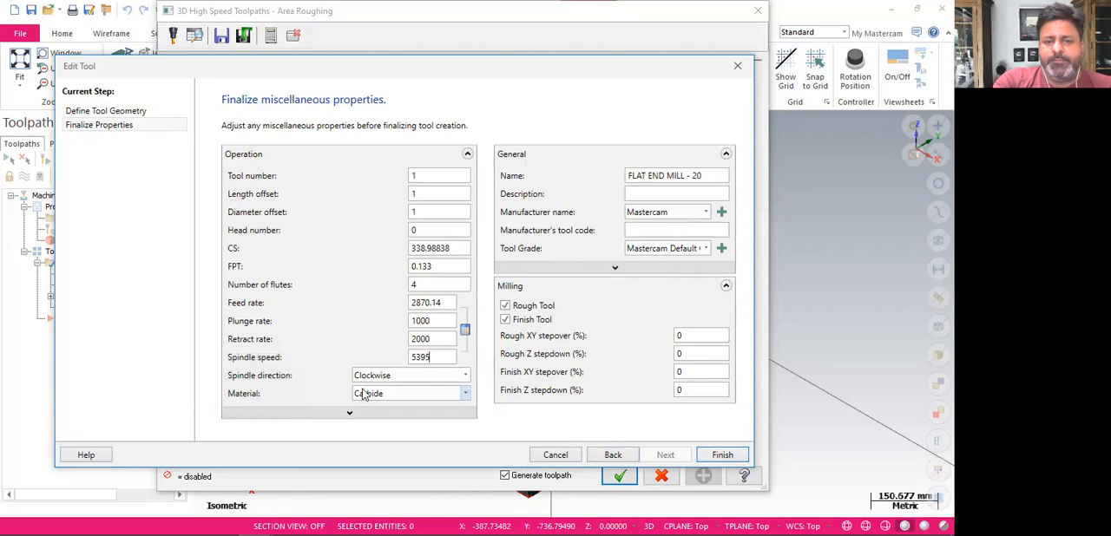
{"action": "left_click", "coordinate": [401, 397]}
{"action": "left_click", "coordinate": [401, 398]}
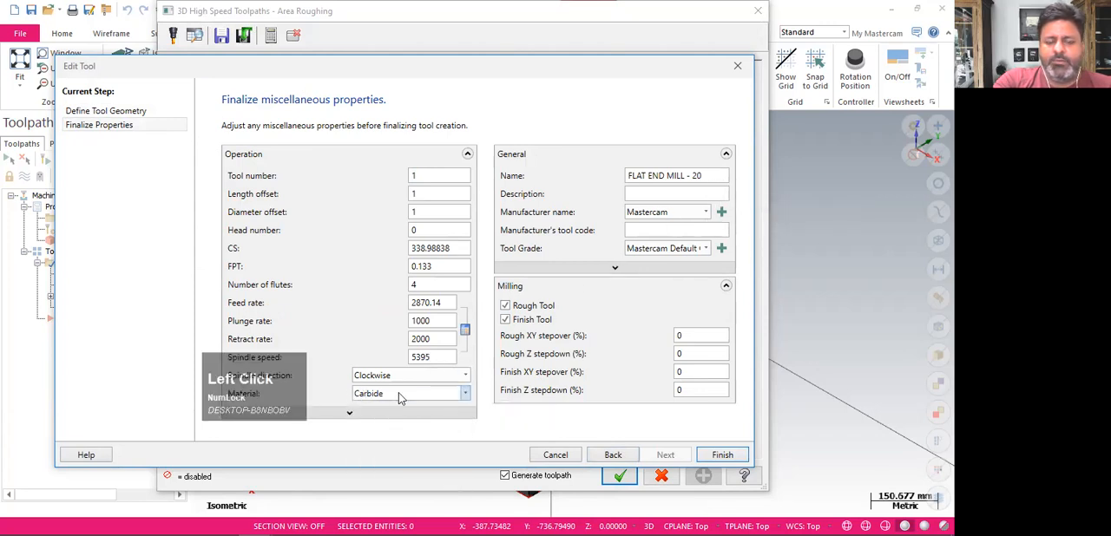
{"action": "left_click", "coordinate": [374, 412]}
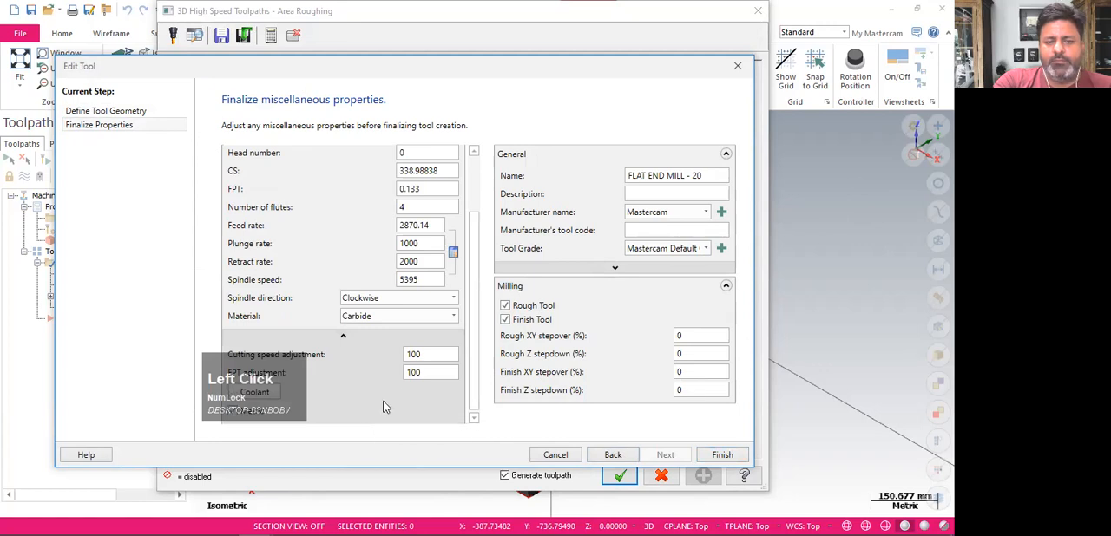
{"action": "left_click", "coordinate": [379, 337]}
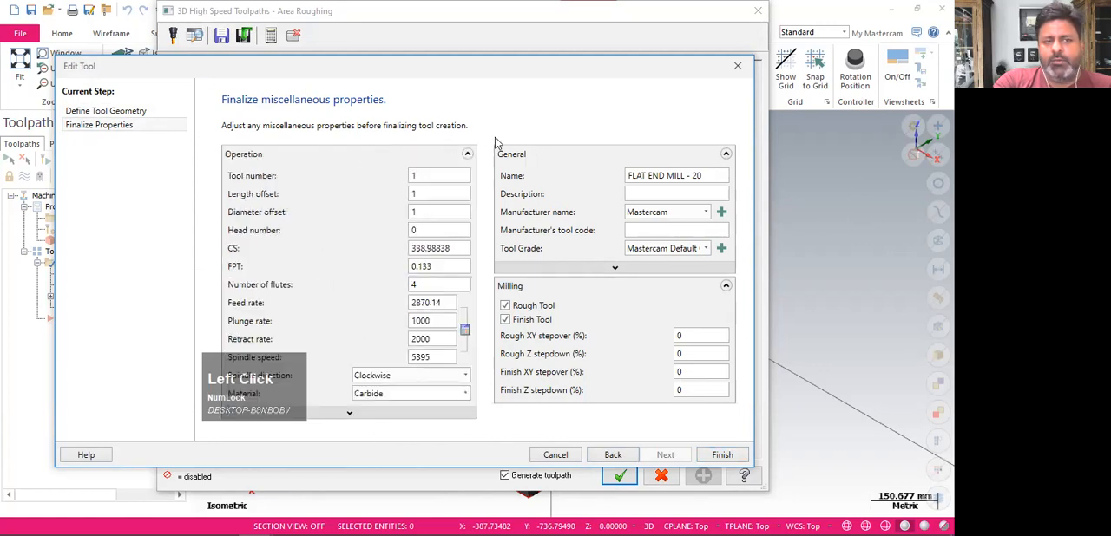
{"action": "left_click", "coordinate": [720, 455]}
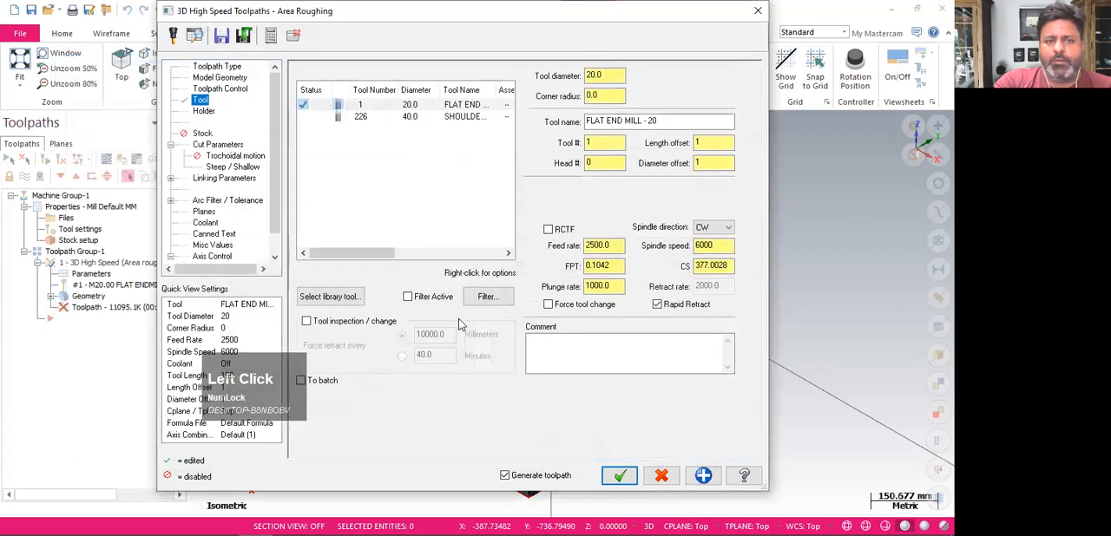
Open the area roughing holder settings and compare several library holders on the end mill, including B2C4-0011, B2C4-0016 and B2E4-0312
{"action": "left_click", "coordinate": [205, 113]}
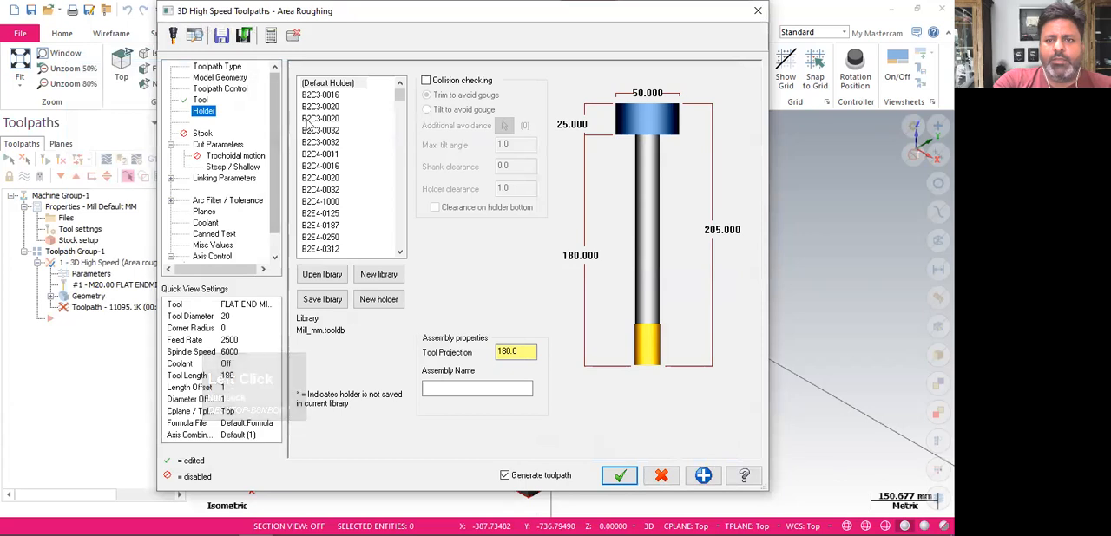
{"action": "left_click", "coordinate": [330, 119]}
{"action": "left_click", "coordinate": [326, 155]}
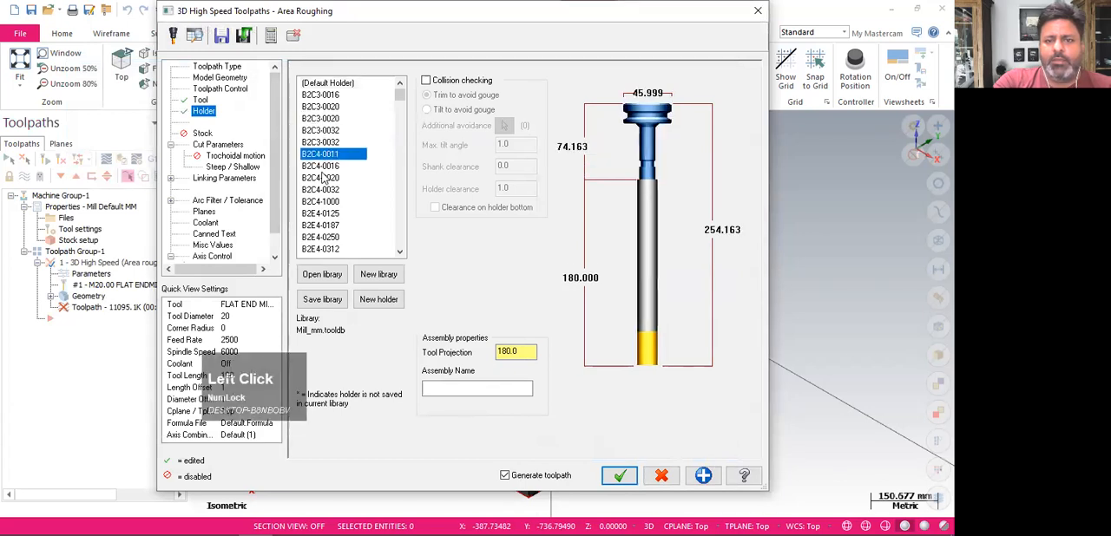
{"action": "left_click", "coordinate": [322, 190]}
{"action": "left_click", "coordinate": [323, 165]}
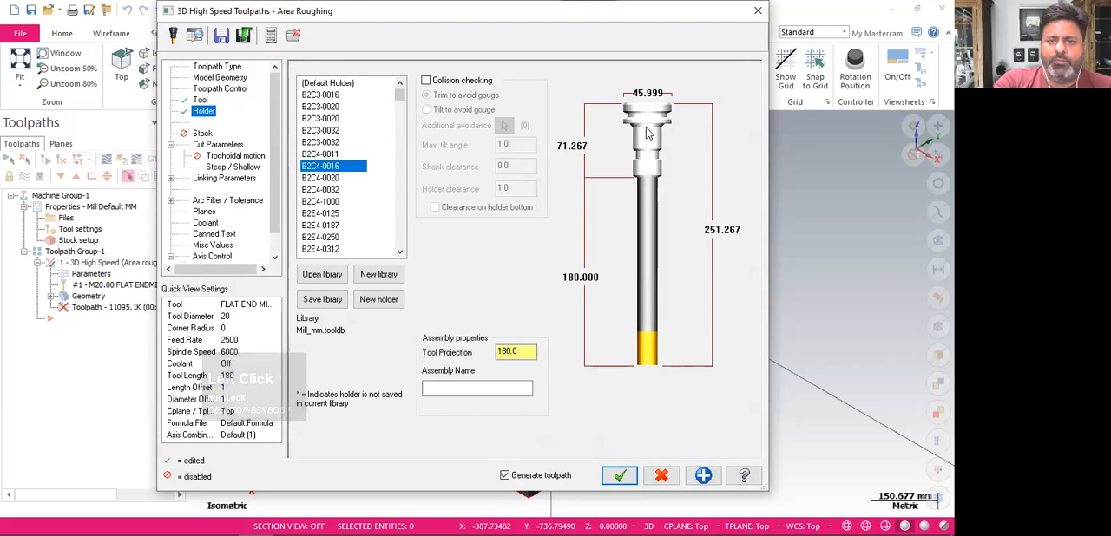
{"action": "left_click", "coordinate": [317, 203]}
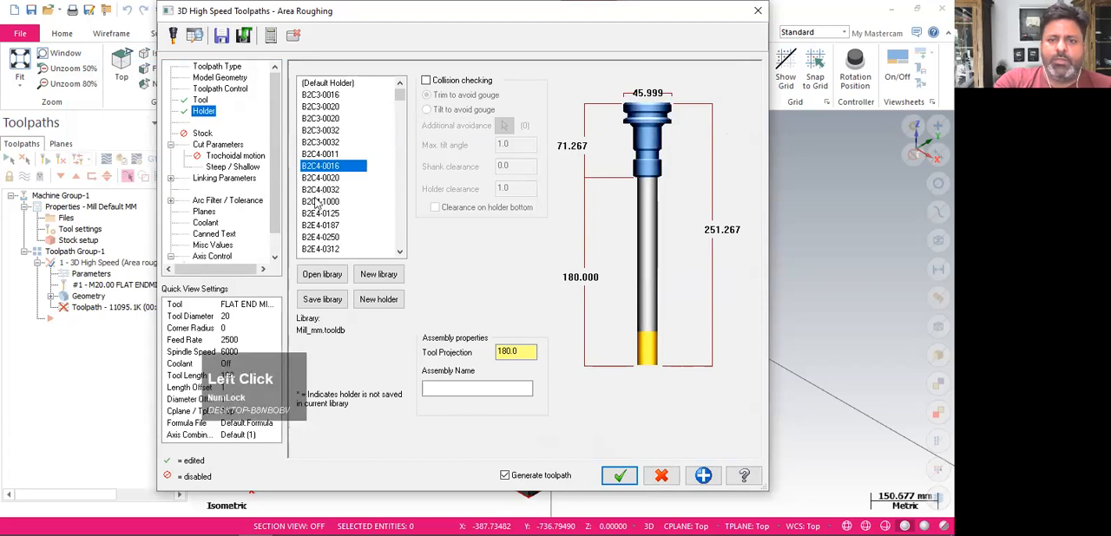
{"action": "left_click", "coordinate": [316, 249]}
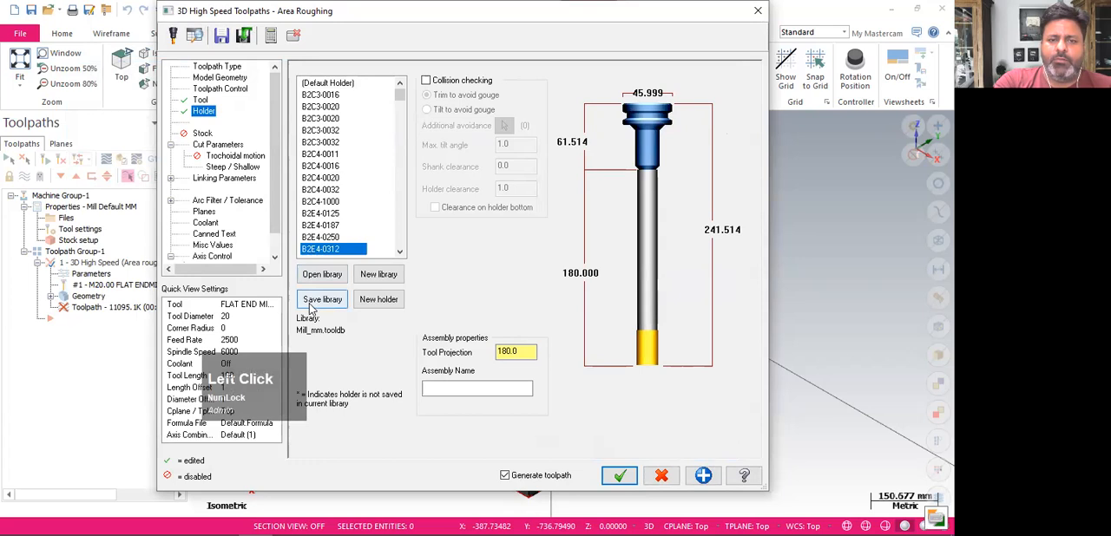
Preview more holders from the Mill_mm library on the end mill, including B2E4-0437 and B2E4-0375, to compare their shapes
{"action": "left_click", "coordinate": [317, 237]}
{"action": "left_click", "coordinate": [314, 204]}
{"action": "left_click", "coordinate": [312, 165]}
{"action": "left_click", "coordinate": [310, 143]}
{"action": "left_click", "coordinate": [312, 128]}
{"action": "left_click", "coordinate": [313, 111]}
{"action": "scroll", "coordinate": [318, 174], "scroll_direction": "down", "scroll_amount": 5}
{"action": "left_click", "coordinate": [318, 226]}
{"action": "left_click", "coordinate": [318, 186]}
{"action": "left_click", "coordinate": [314, 166]}
{"action": "left_click", "coordinate": [312, 142]}
{"action": "left_click", "coordinate": [312, 118]}
{"action": "left_click", "coordinate": [318, 106]}
{"action": "left_click", "coordinate": [320, 94]}
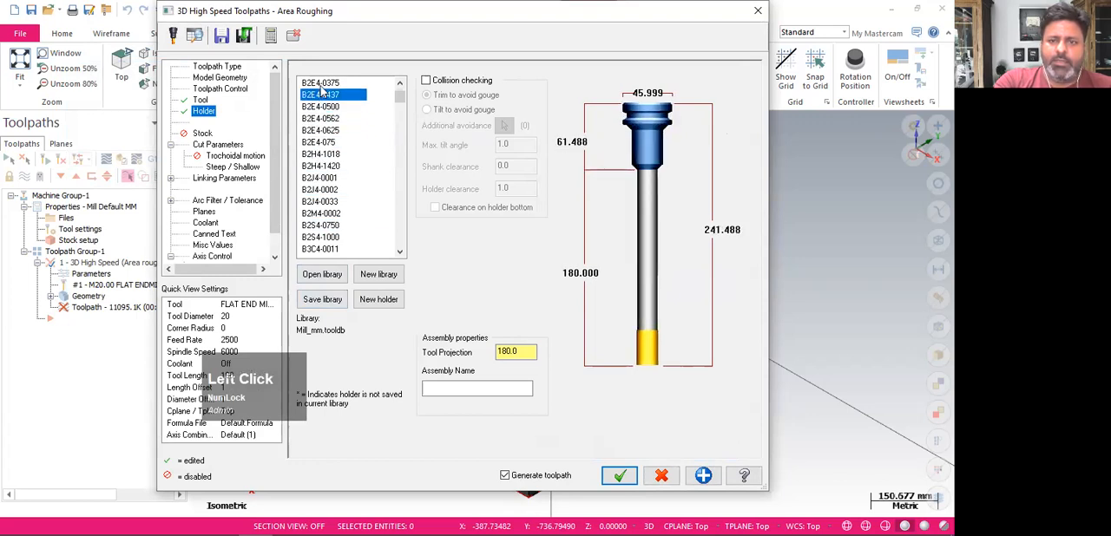
{"action": "left_click", "coordinate": [330, 82]}
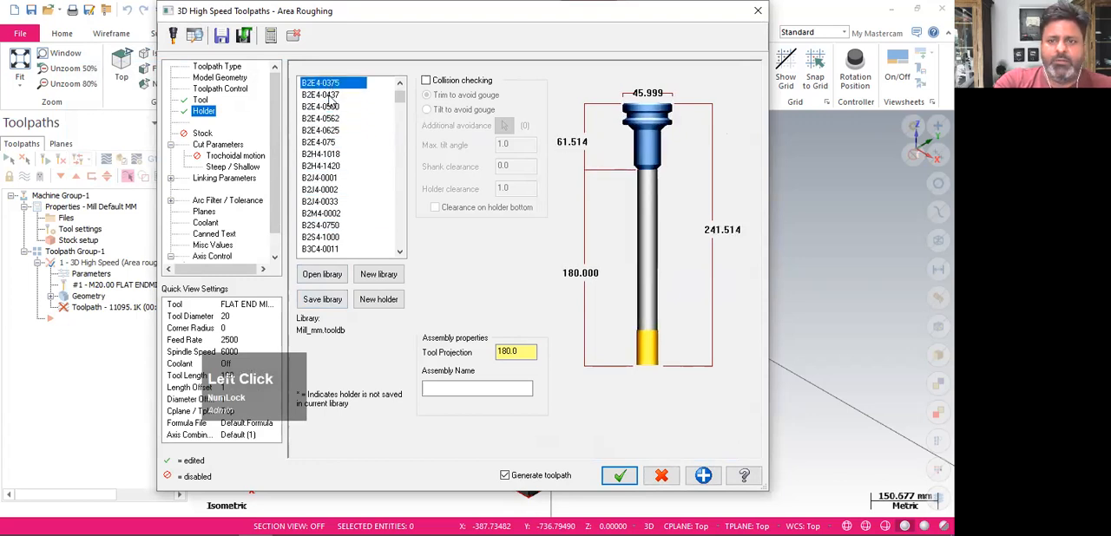
Assign the B2E4-0250 holder to the end mill and accept the area roughing parameters
{"action": "scroll", "coordinate": [325, 171], "scroll_direction": "up", "scroll_amount": 1}
{"action": "left_click", "coordinate": [326, 106]}
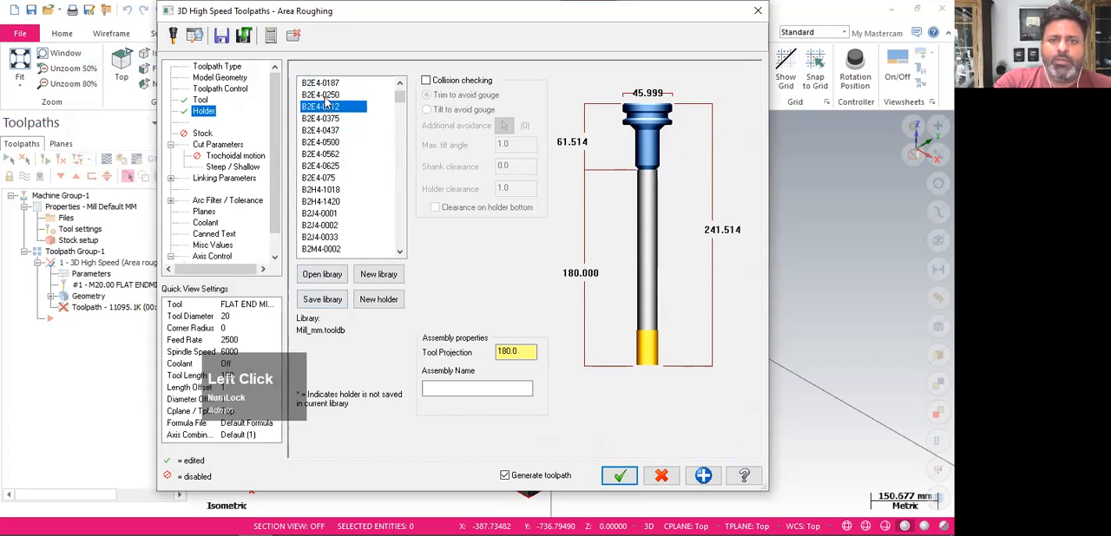
{"action": "left_click", "coordinate": [325, 98]}
{"action": "left_click", "coordinate": [616, 478]}
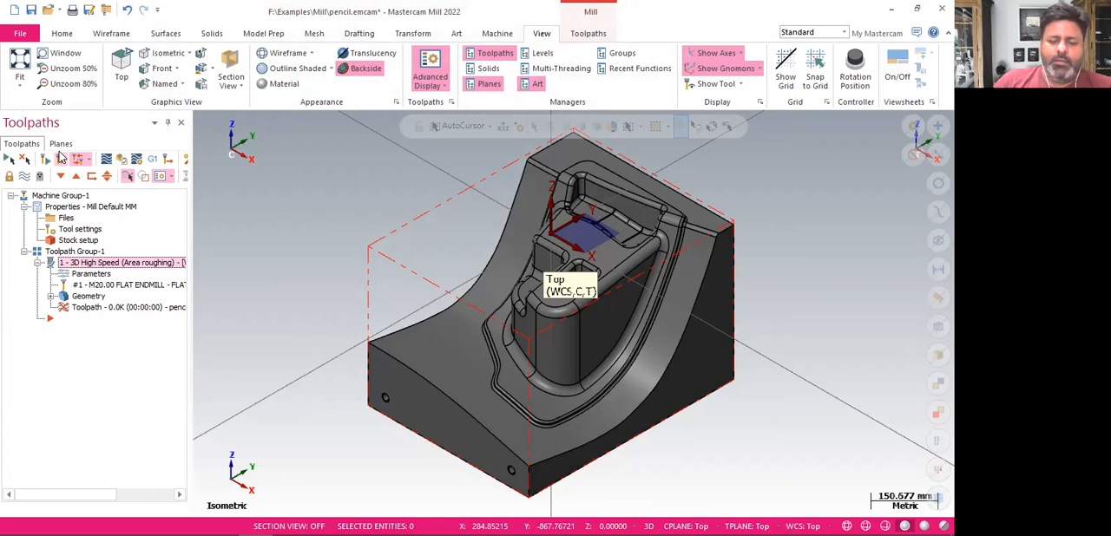
Check the area roughing toolpath's processing in the Multi-Threading Manager and close it
{"action": "key", "text": "ctrl+alt+m"}
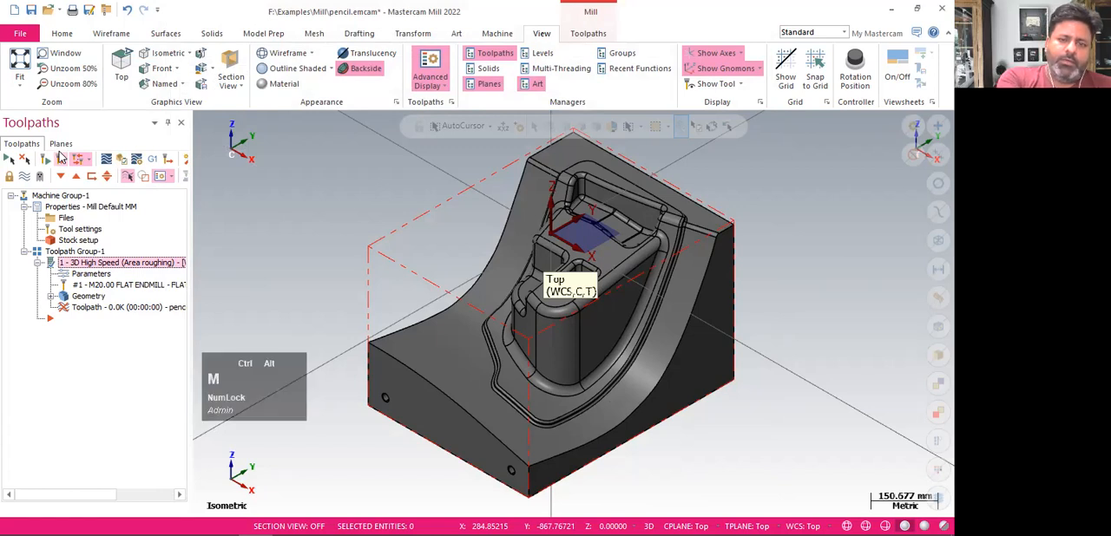
{"action": "left_click", "coordinate": [558, 69]}
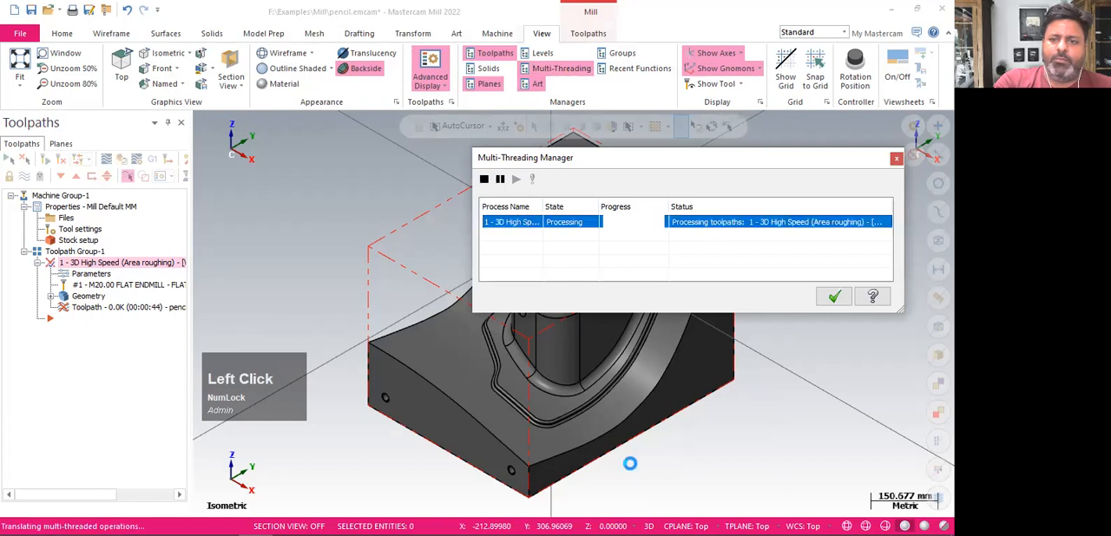
{"action": "left_click", "coordinate": [833, 297]}
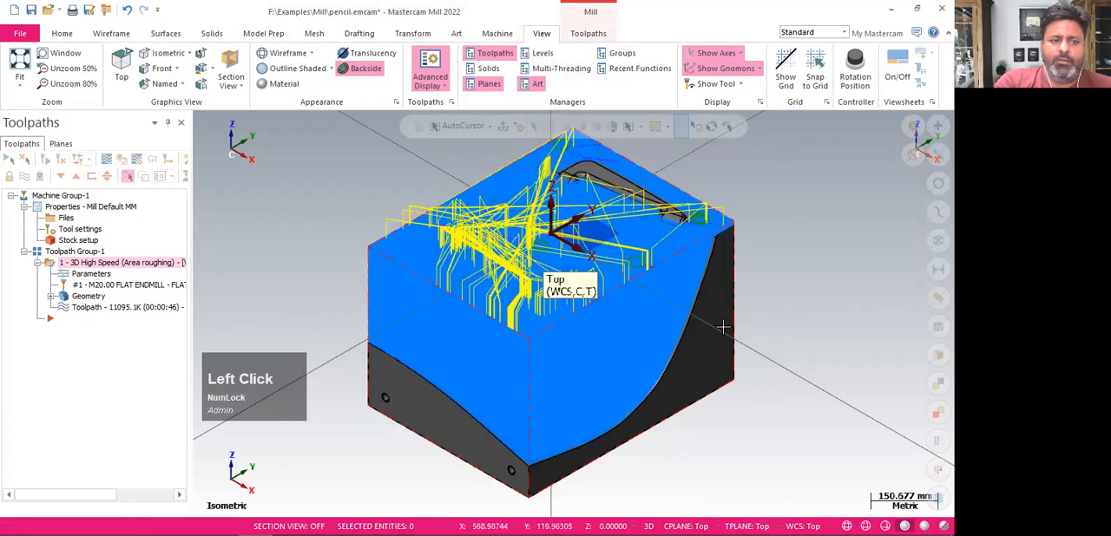
Verify the regenerated roughing operation in the simulator, play back the stock removal, and inspect the toolpath's minimum and maximum Z
{"action": "left_click", "coordinate": [122, 160]}
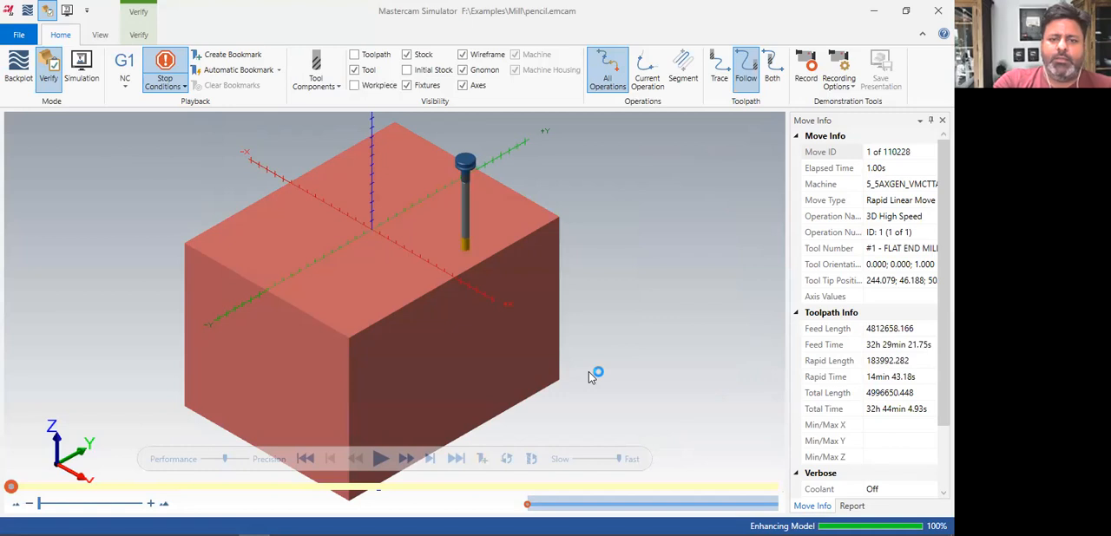
{"action": "left_click", "coordinate": [382, 461]}
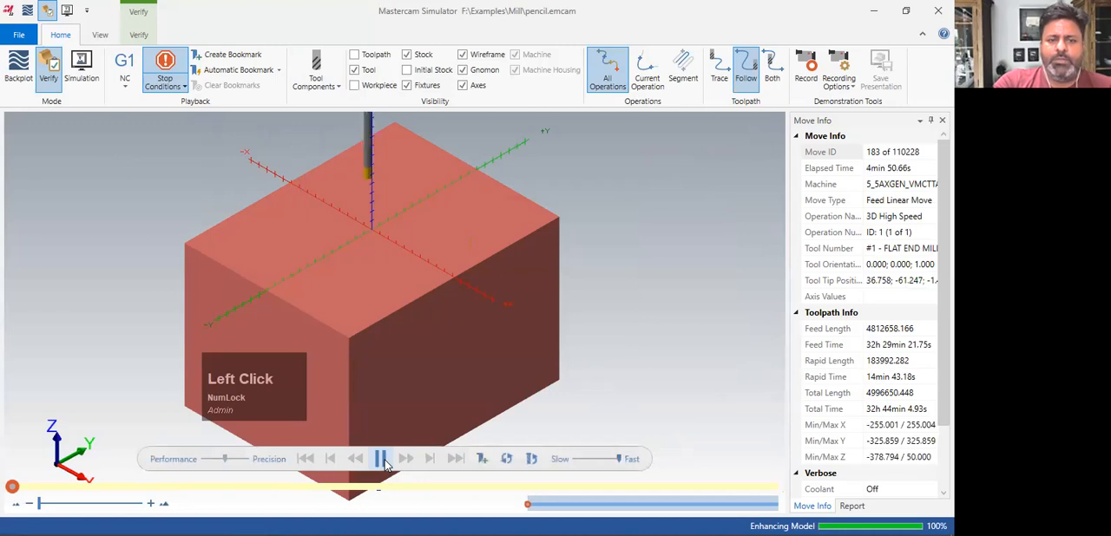
{"action": "left_click", "coordinate": [386, 466]}
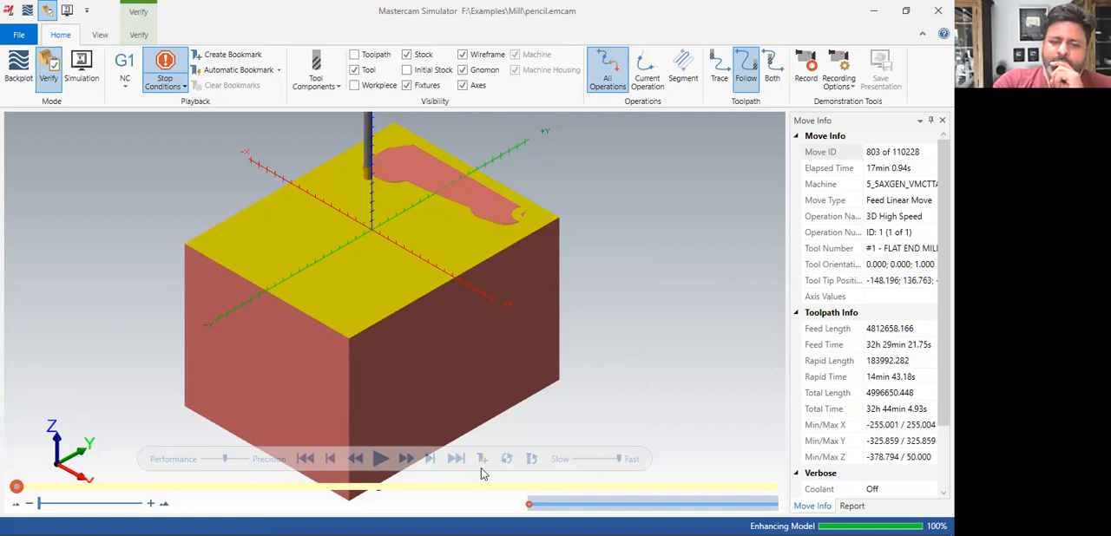
{"action": "left_click", "coordinate": [454, 461]}
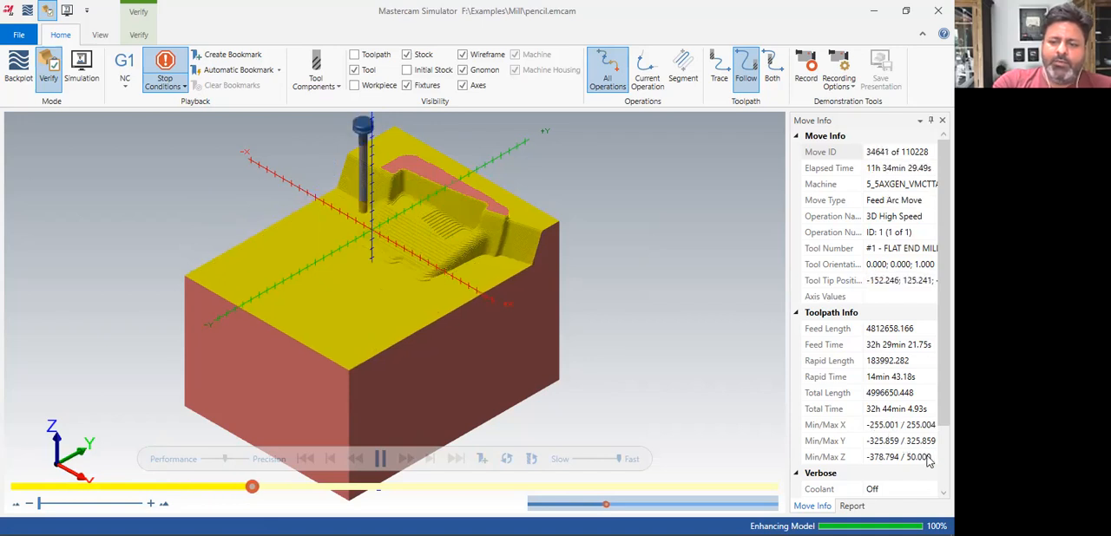
{"action": "left_click", "coordinate": [881, 457]}
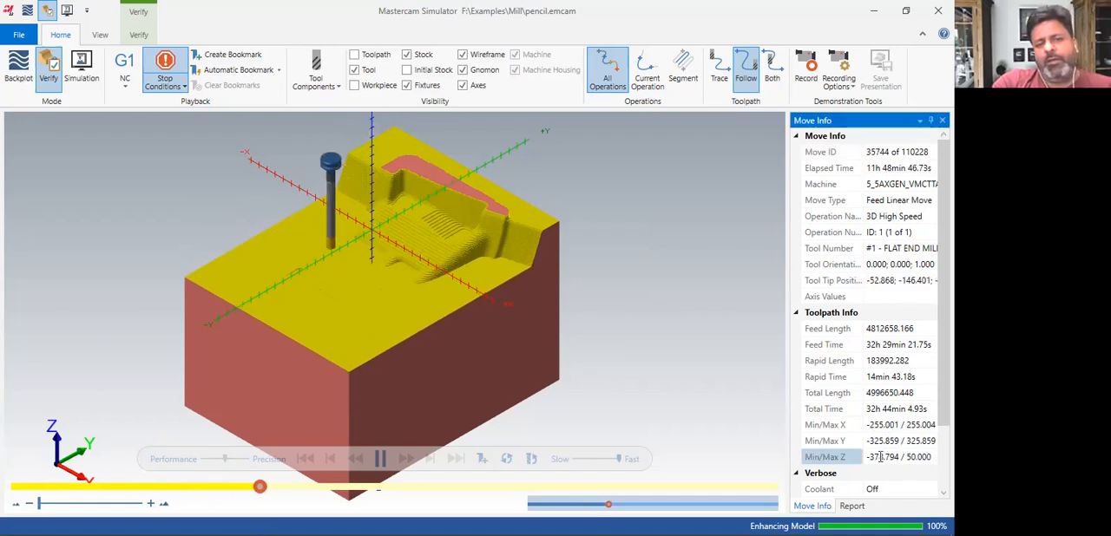
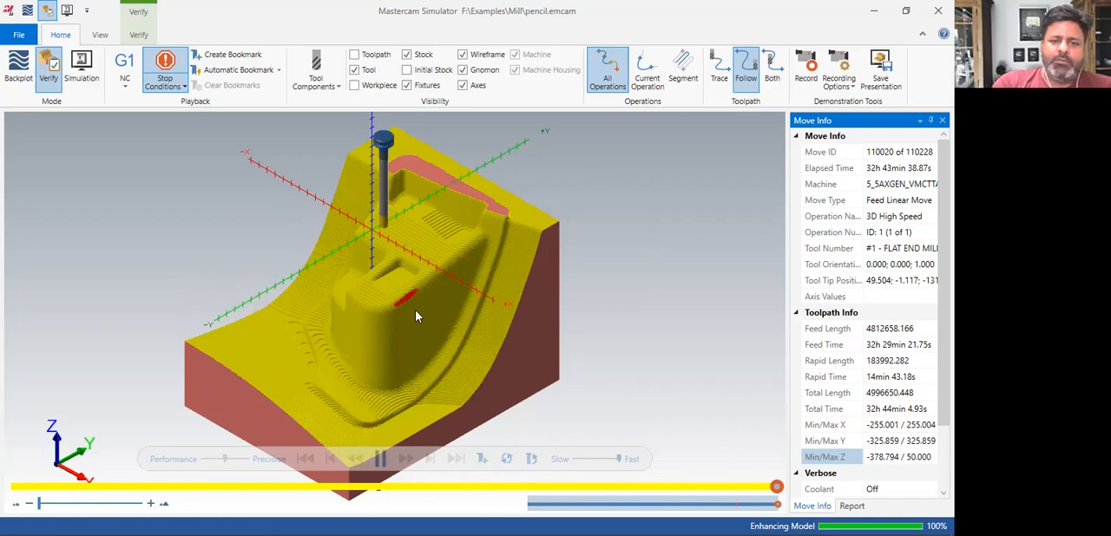
Return from the simulator to the area roughing operation's parameters and open its tool settings
{"action": "mouse_move", "coordinate": [401, 303]}
{"action": "middle_mouse_down"}
{"action": "mouse_move", "coordinate": [431, 300]}
{"action": "mouse_move", "coordinate": [413, 262]}
{"action": "mouse_move", "coordinate": [323, 273]}
{"action": "mouse_move", "coordinate": [367, 255]}
{"action": "mouse_move", "coordinate": [425, 302]}
{"action": "mouse_move", "coordinate": [397, 328]}
{"action": "mouse_move", "coordinate": [395, 352]}
{"action": "mouse_move", "coordinate": [416, 305]}
{"action": "mouse_move", "coordinate": [401, 303]}
{"action": "middle_mouse_up"}
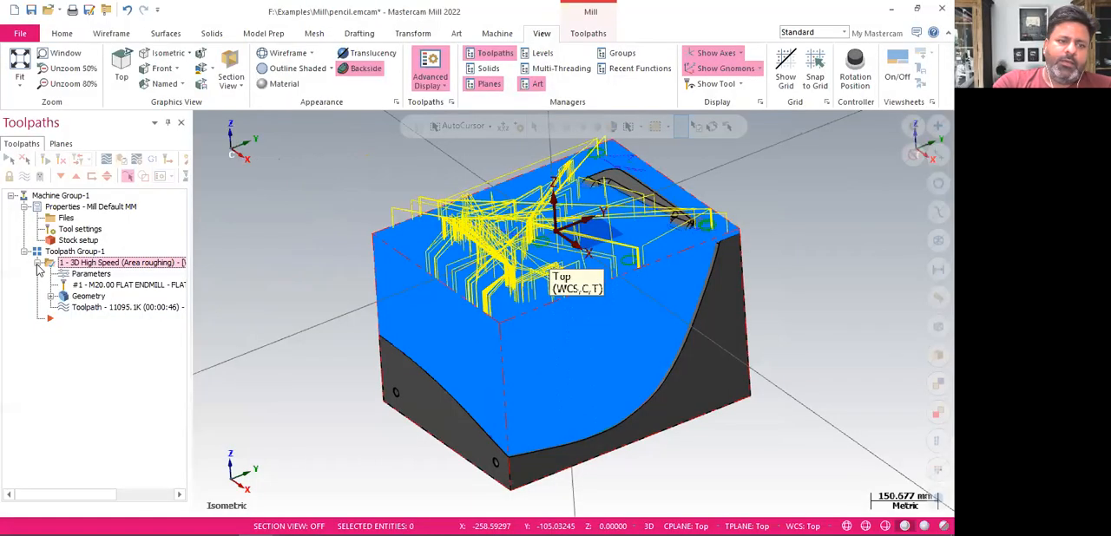
{"action": "left_click", "coordinate": [80, 276]}
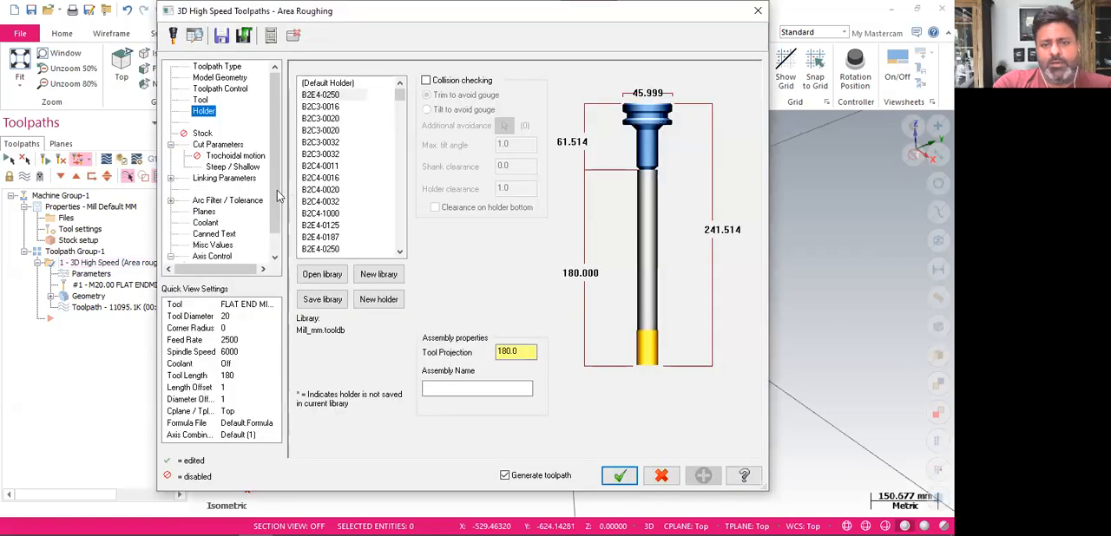
{"action": "left_click", "coordinate": [201, 99]}
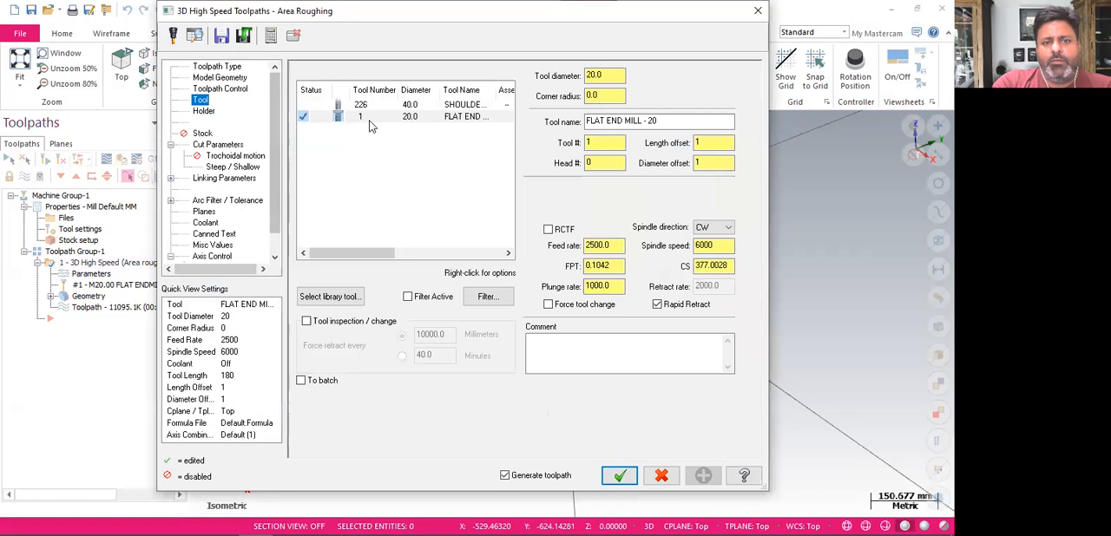
{"action": "right_click", "coordinate": [373, 118]}
{"action": "left_click", "coordinate": [392, 140]}
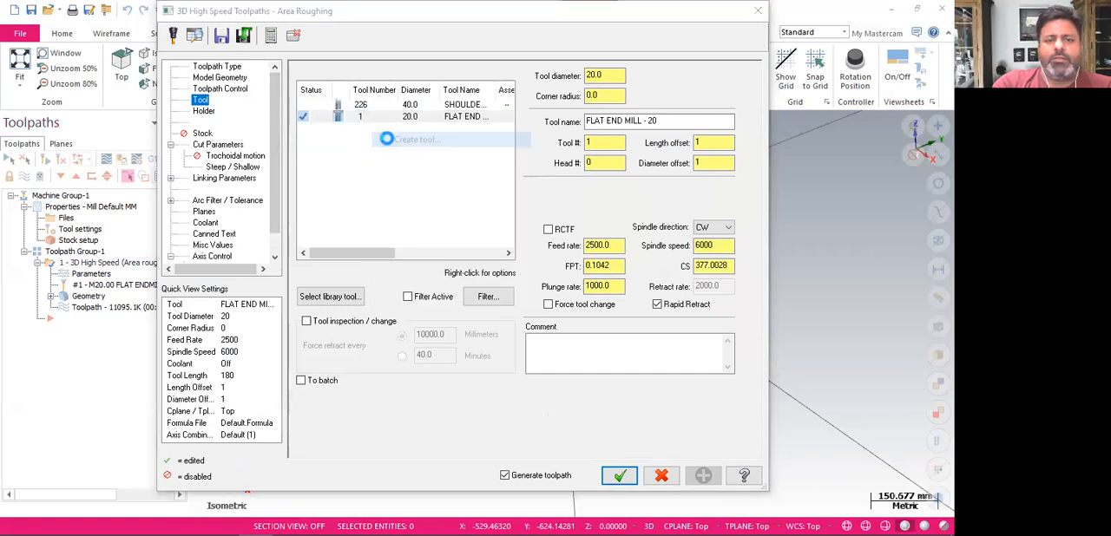
{"action": "left_click", "coordinate": [555, 455]}
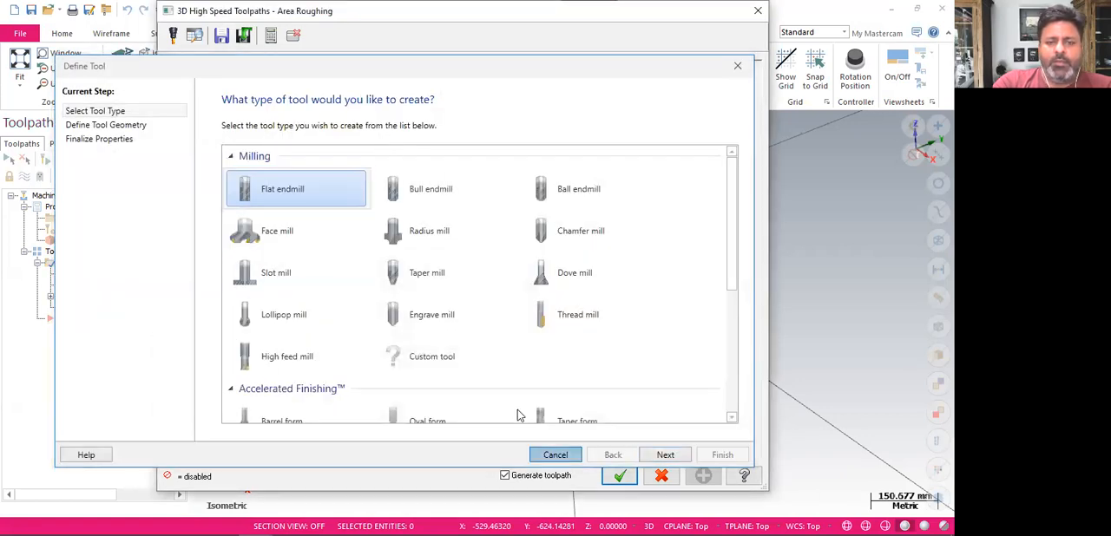
Set the 20 mm flat end mill's overall length to 250 mm and shoulder length to 220 mm, and accept the operation parameters
{"action": "right_click", "coordinate": [385, 123]}
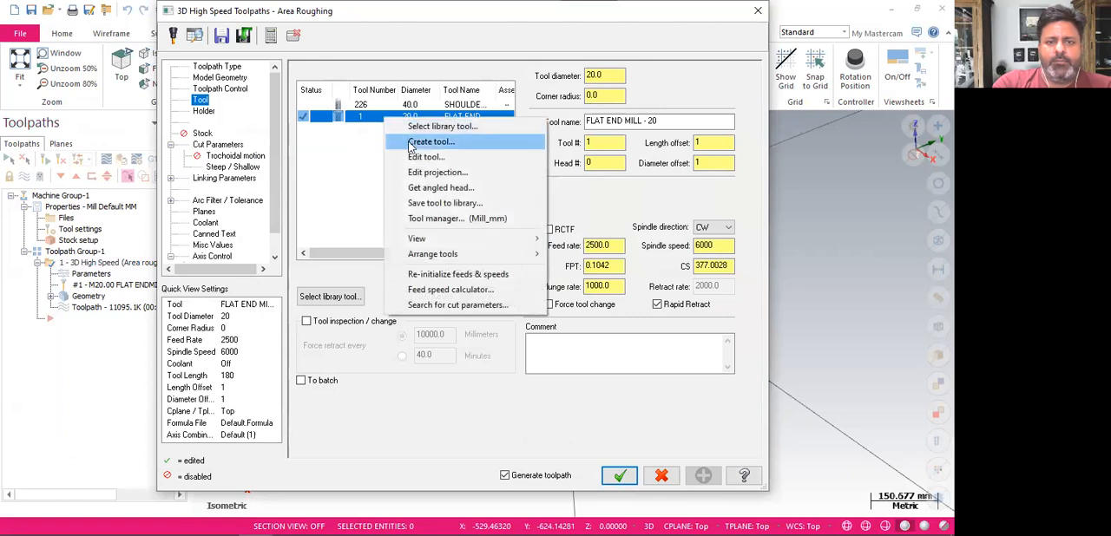
{"action": "left_click", "coordinate": [417, 158]}
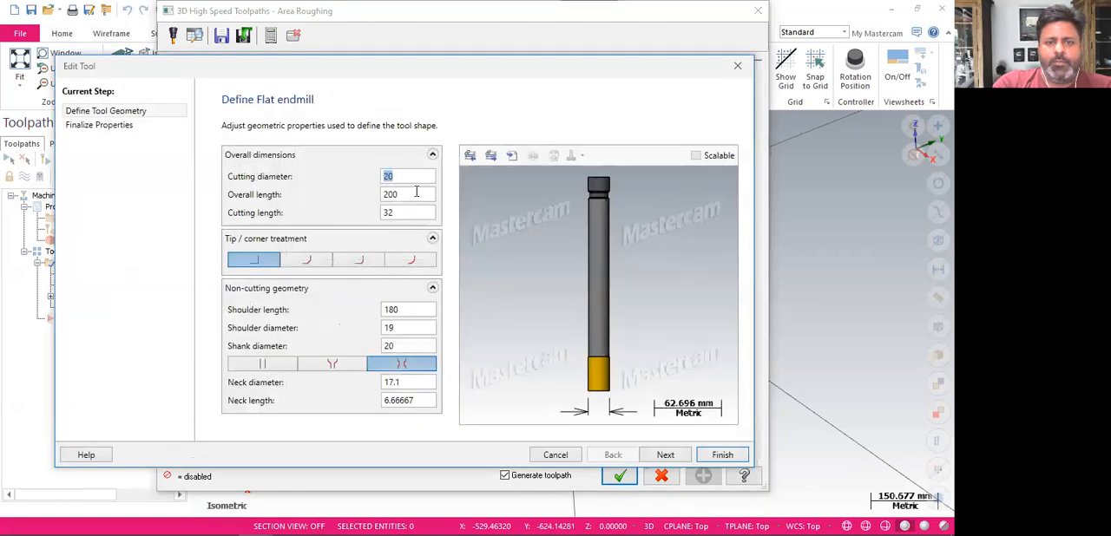
{"action": "double_click", "coordinate": [413, 194]}
{"action": "type", "text": "250"}
{"action": "double_click", "coordinate": [413, 309]}
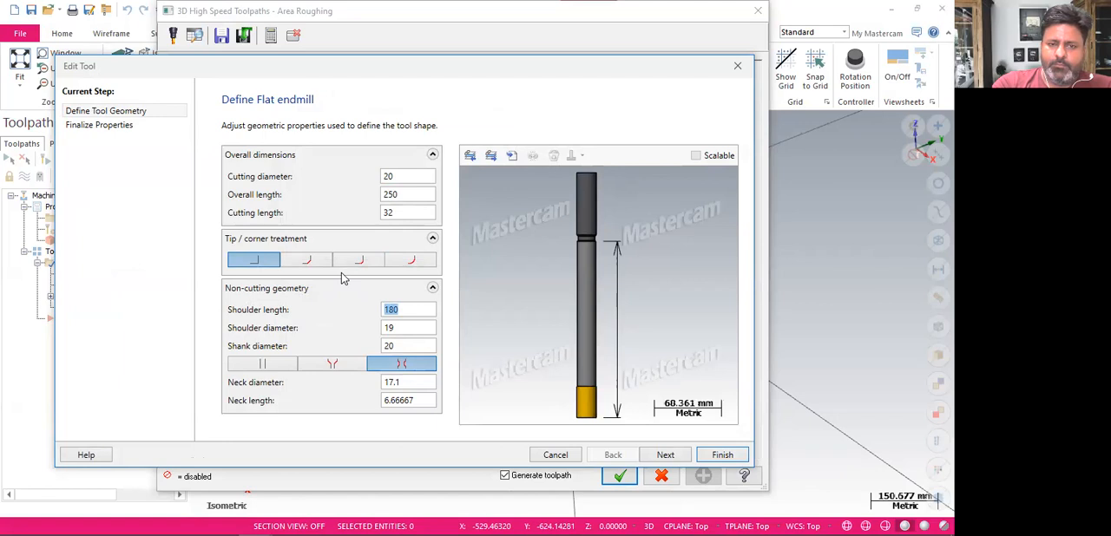
{"action": "type", "text": "220"}
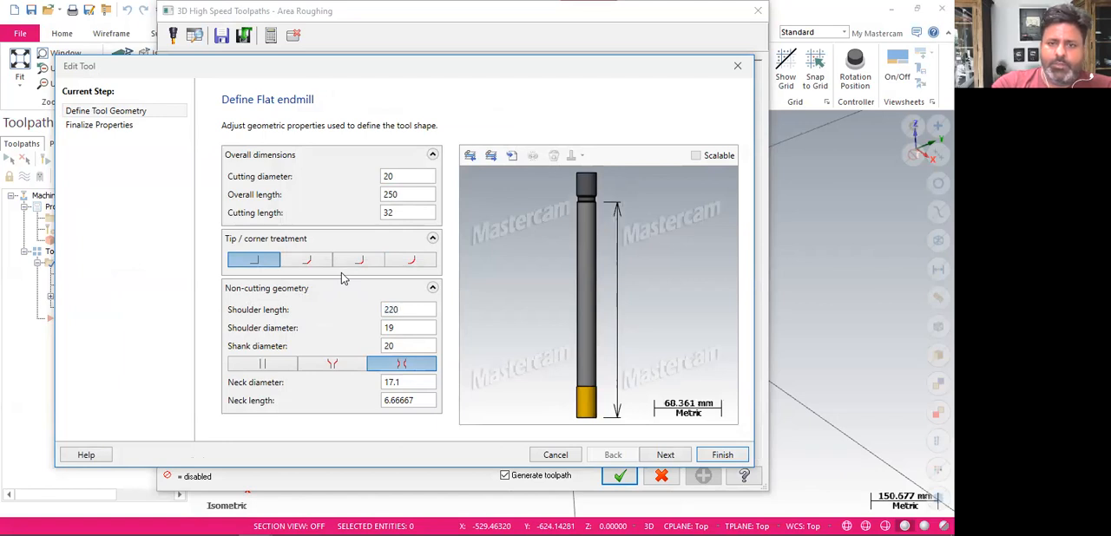
{"action": "left_click", "coordinate": [716, 455]}
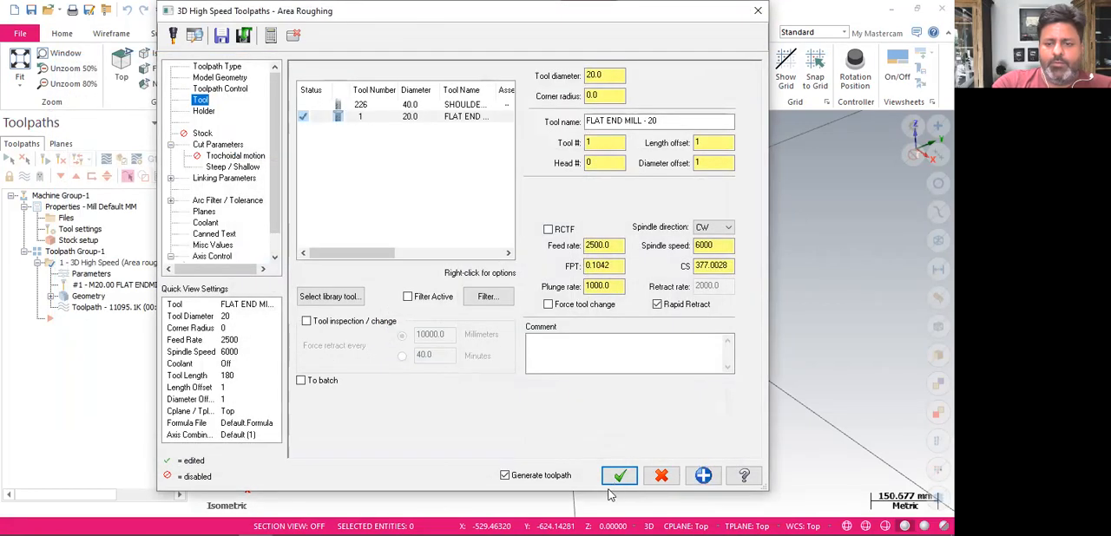
{"action": "left_click", "coordinate": [618, 476]}
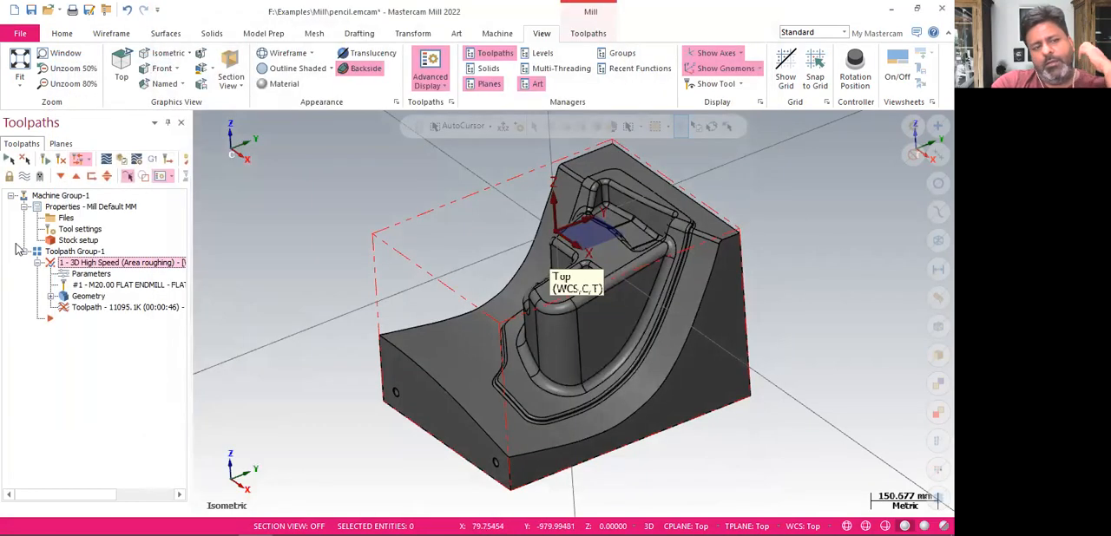
Regenerate the area roughing toolpath and check its processing in the Multi-Threading Manager
{"action": "left_click", "coordinate": [61, 159]}
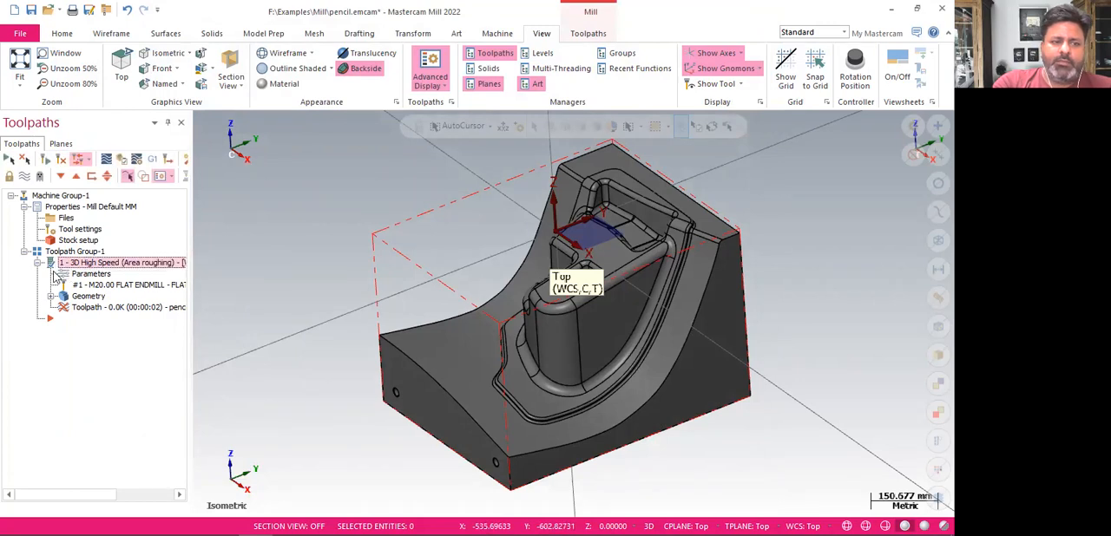
{"action": "left_click", "coordinate": [536, 74]}
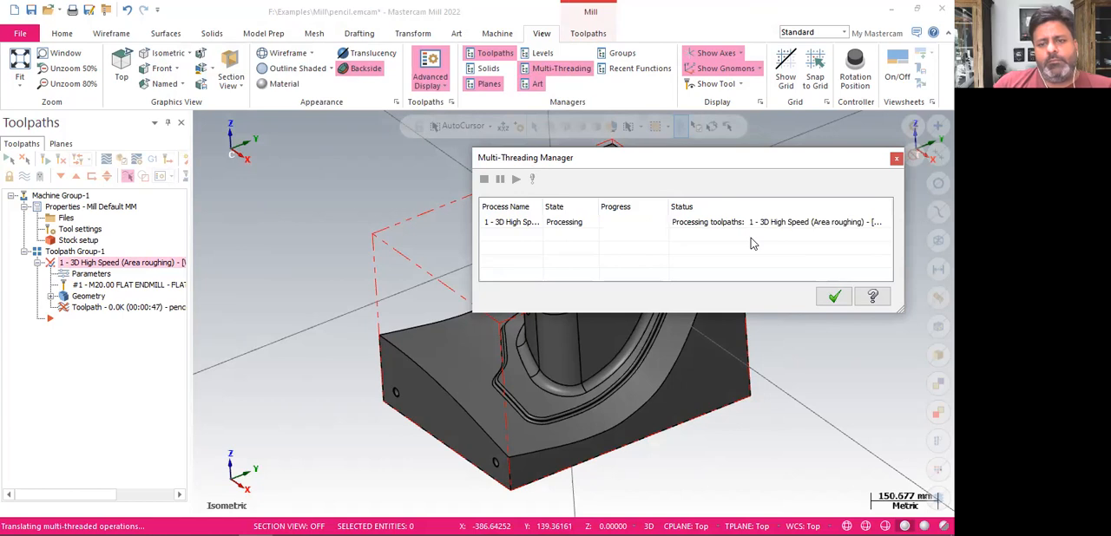
{"action": "left_click", "coordinate": [834, 297]}
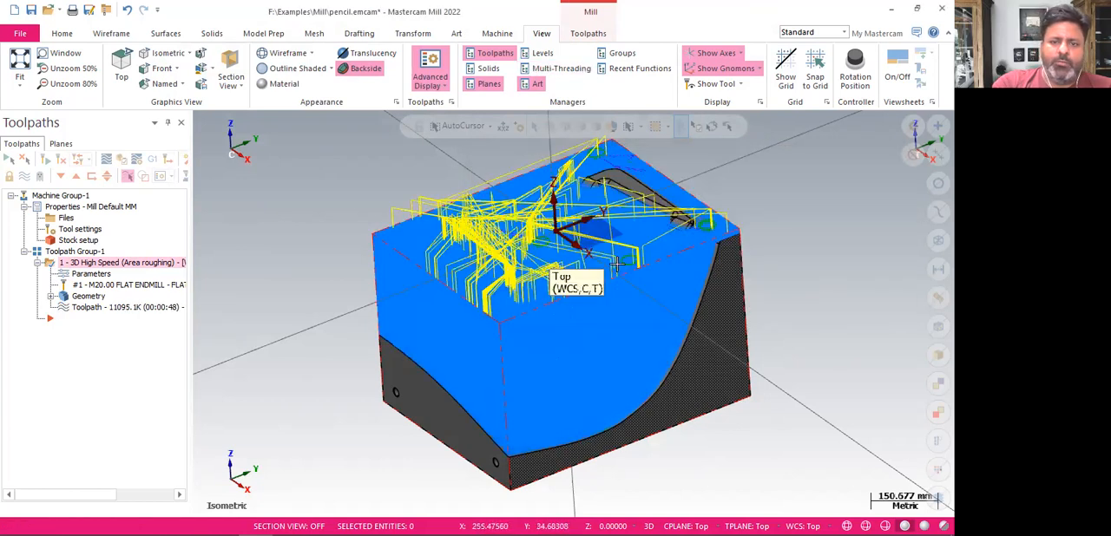
Examine the regenerated toolpath's depth levels from the right side and in isometric view
{"action": "mouse_move", "coordinate": [772, 199]}
{"action": "middle_mouse_down"}
{"action": "mouse_move", "coordinate": [727, 157]}
{"action": "mouse_move", "coordinate": [697, 179]}
{"action": "mouse_move", "coordinate": [706, 208]}
{"action": "middle_mouse_up"}
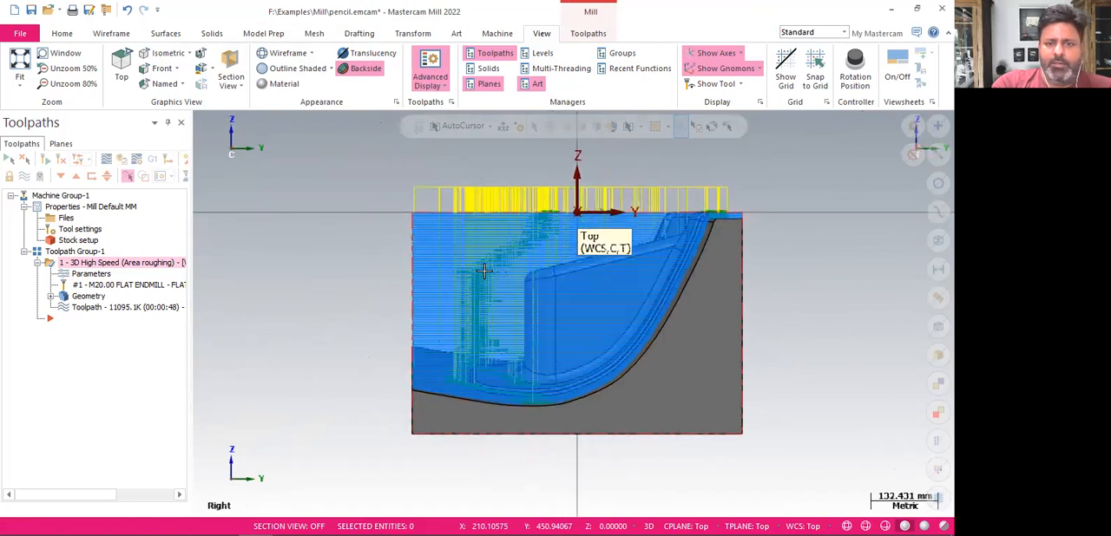
{"action": "scroll", "coordinate": [372, 246], "scroll_direction": "up", "scroll_amount": 4}
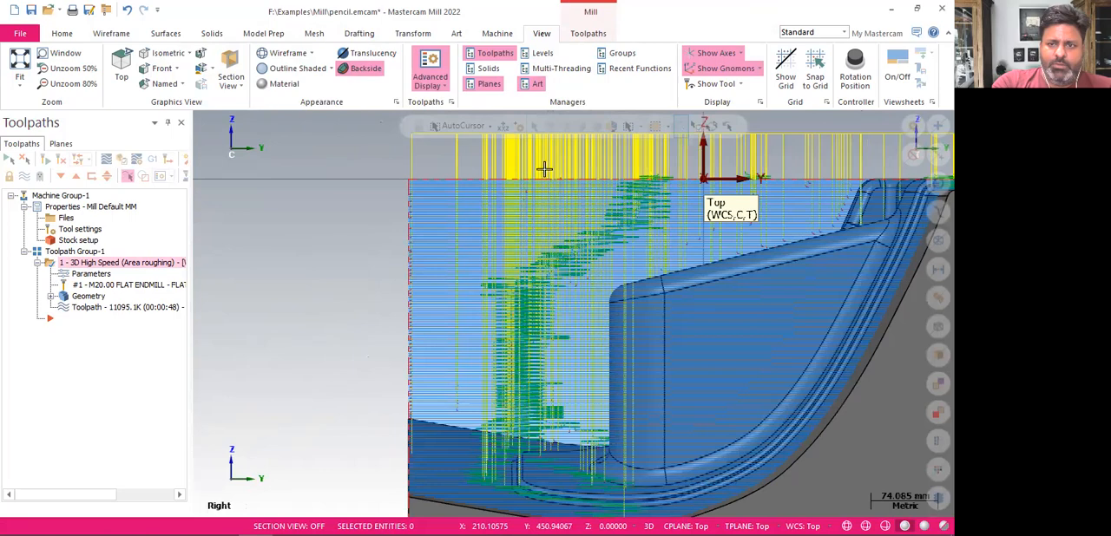
{"action": "scroll", "coordinate": [448, 322], "scroll_direction": "down", "scroll_amount": 3}
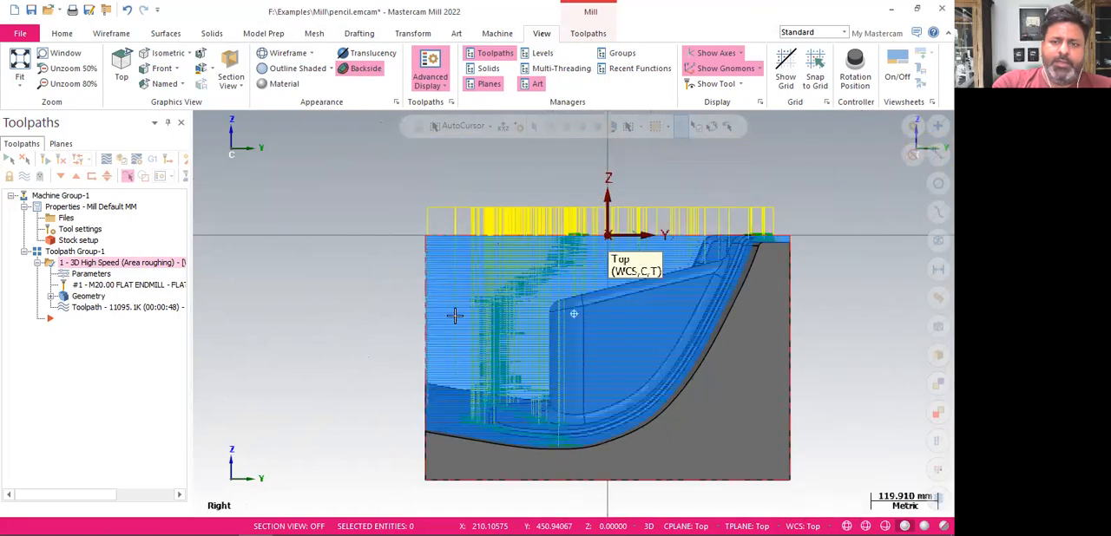
{"action": "key", "text": "alt+7"}
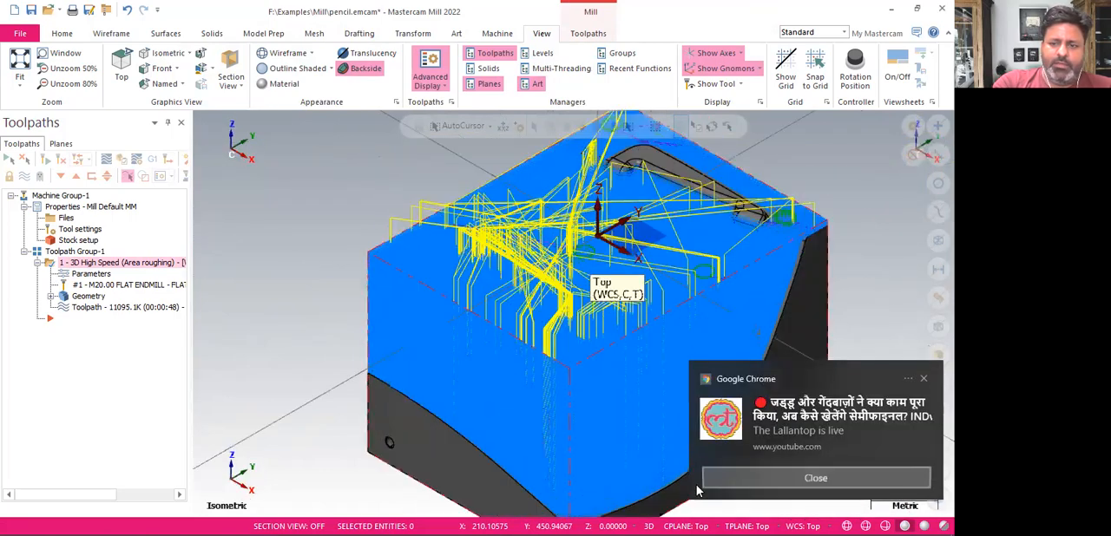
{"action": "left_click", "coordinate": [707, 480]}
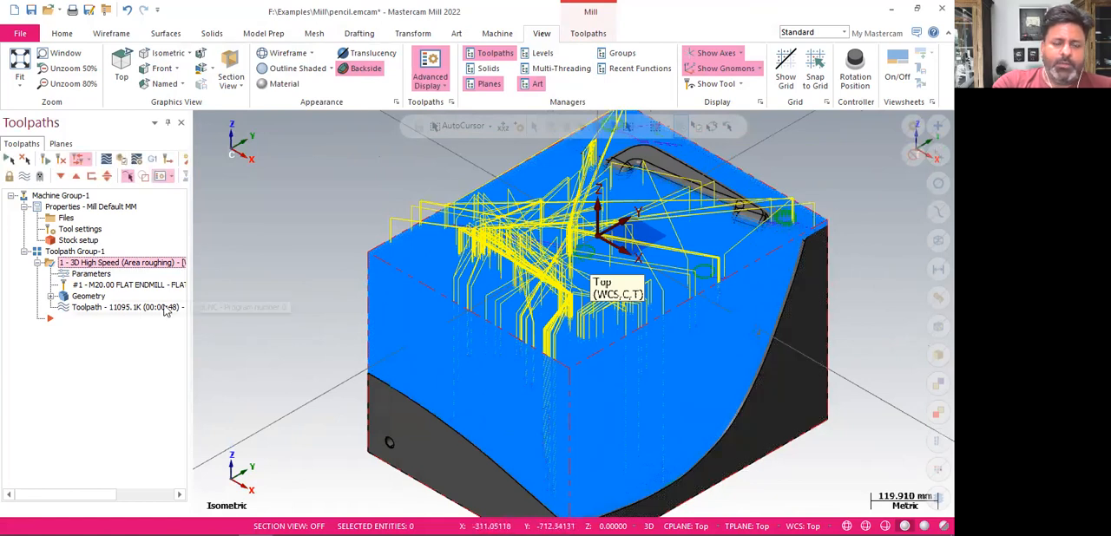
{"action": "scroll", "coordinate": [488, 234], "scroll_direction": "down", "scroll_amount": 1}
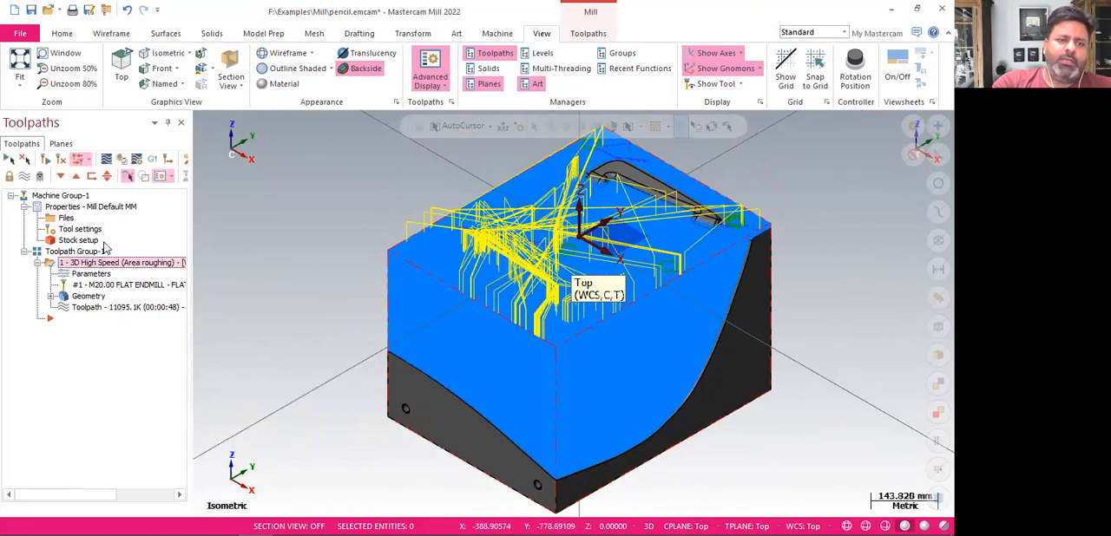
Verify the roughing operation in the simulator, play back the stock removal, and toggle the workpiece and toolpath visibility
{"action": "left_click", "coordinate": [128, 161]}
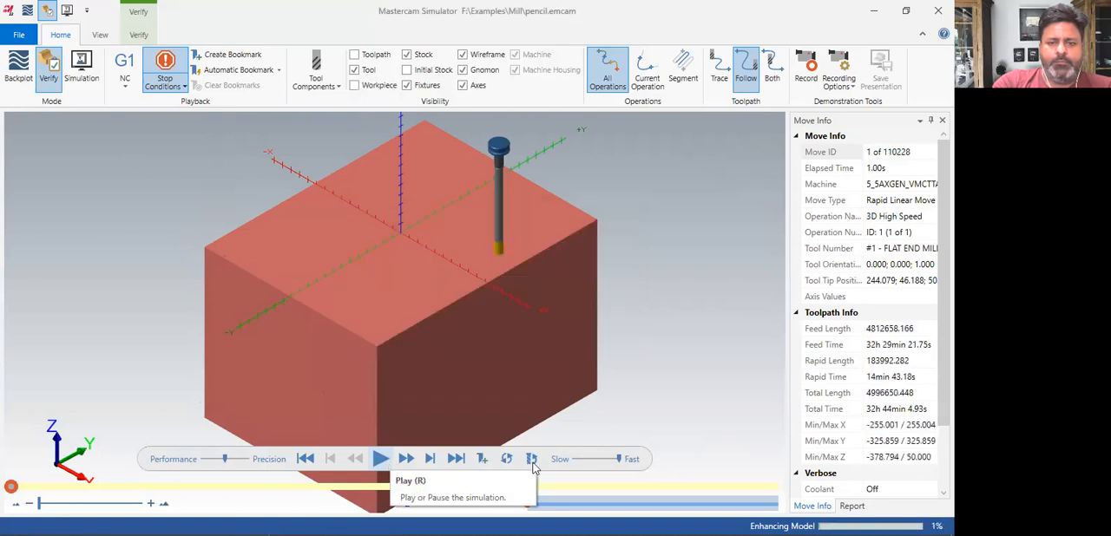
{"action": "key", "text": "r"}
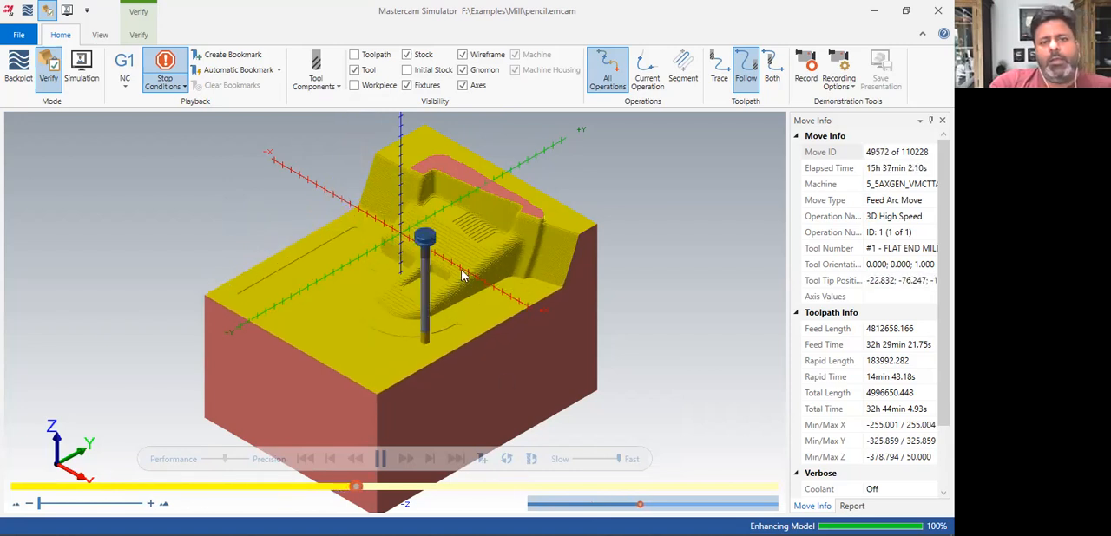
{"action": "left_click", "coordinate": [354, 85]}
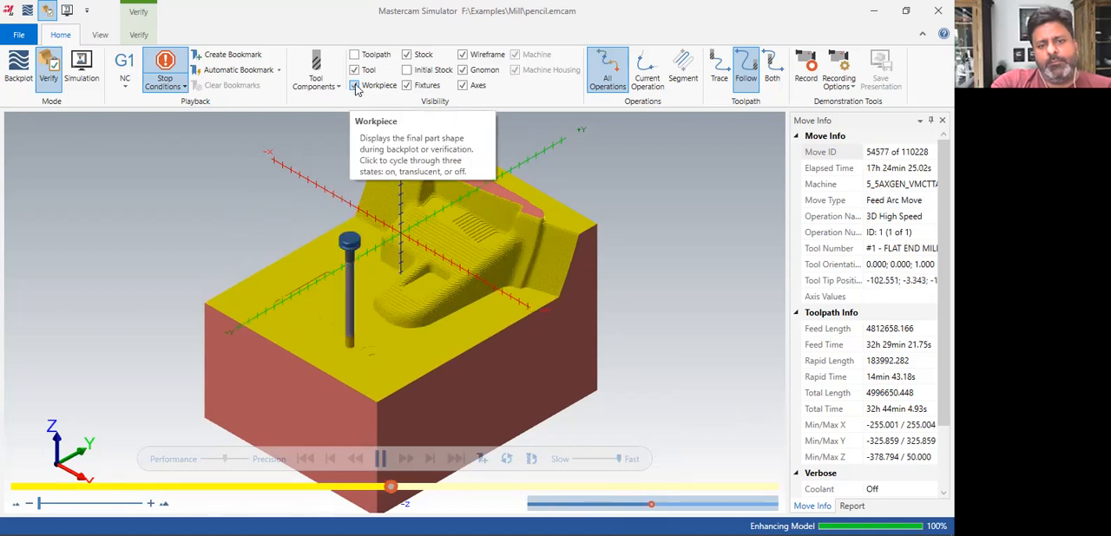
{"action": "left_click", "coordinate": [355, 86]}
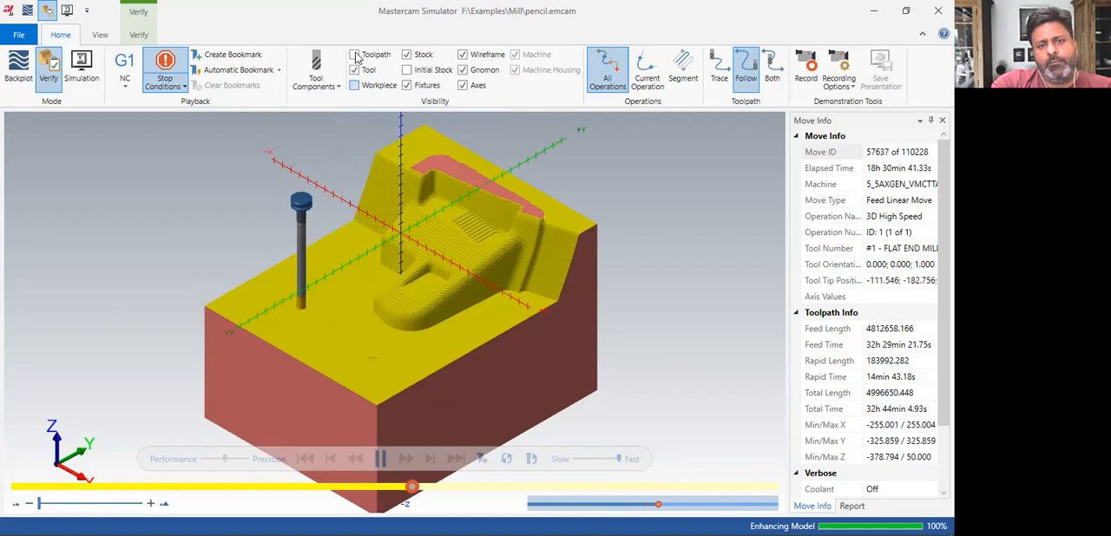
{"action": "left_click", "coordinate": [355, 55]}
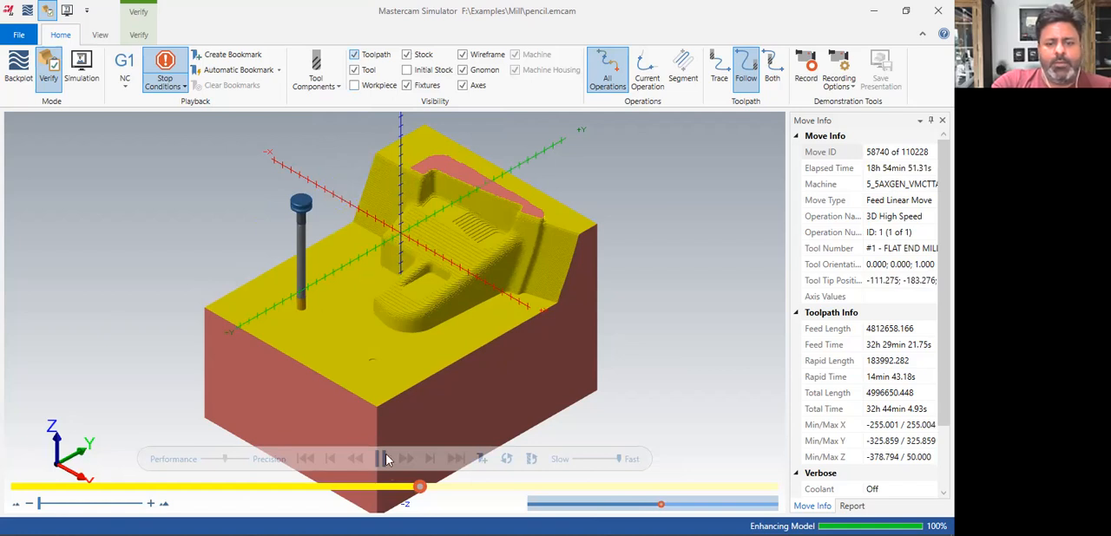
Try to display the initial stock during the simulation and return to the Mastercam part window
{"action": "left_click", "coordinate": [407, 69]}
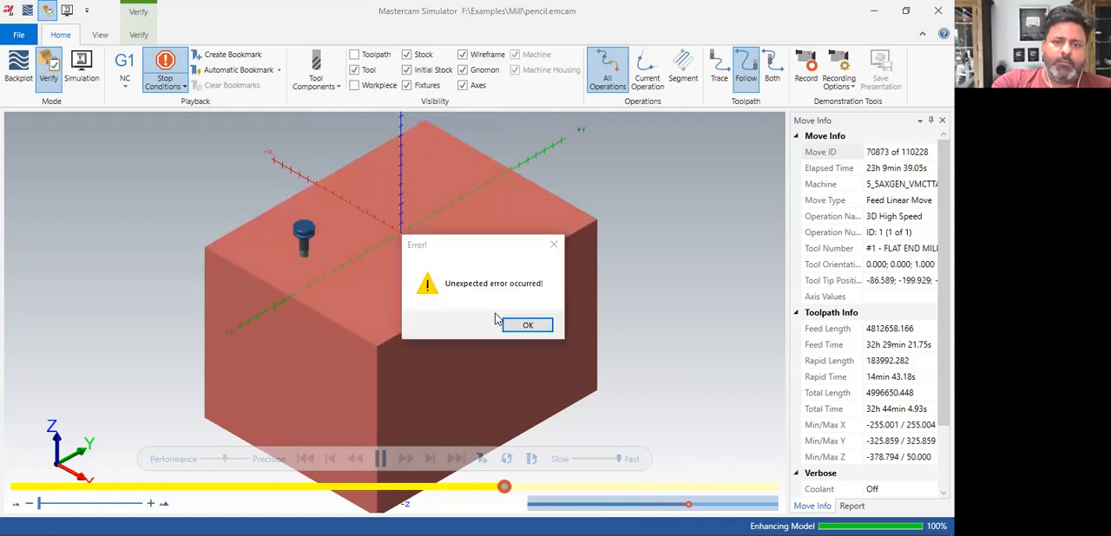
{"action": "left_click", "coordinate": [506, 323]}
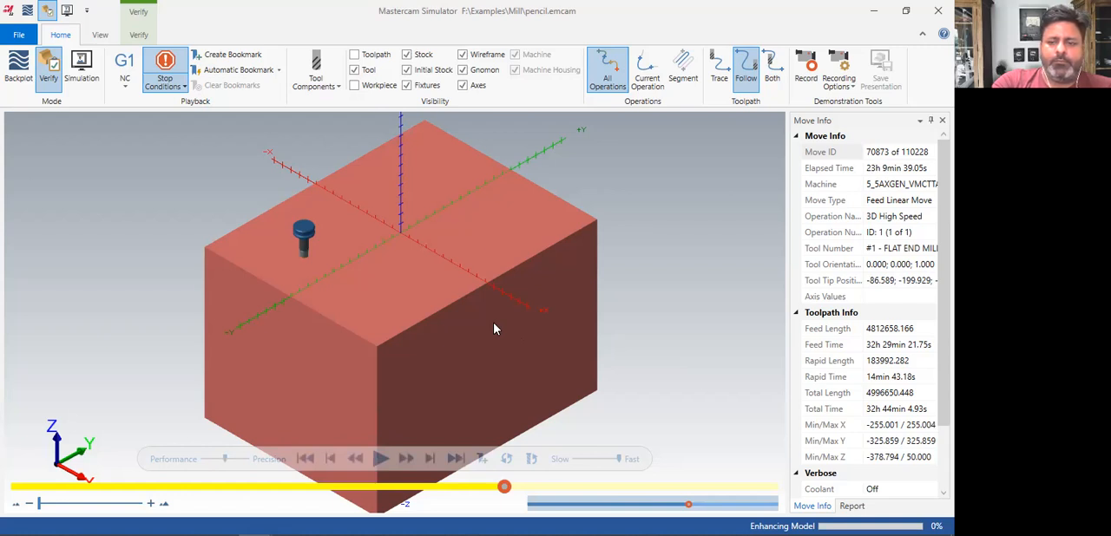
{"action": "key", "text": "alt+Tab"}
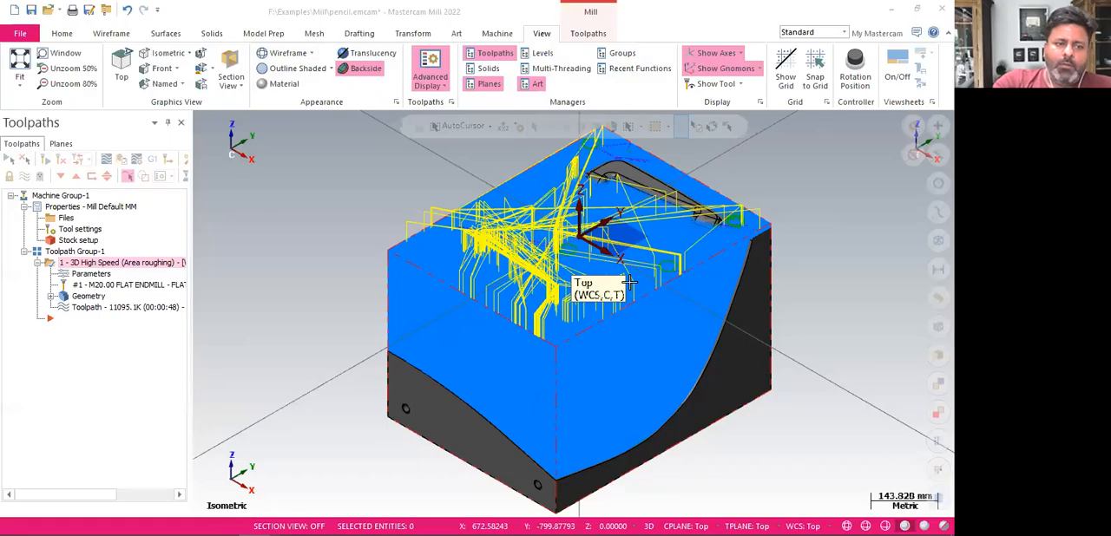
{"action": "left_click", "coordinate": [87, 274]}
{"action": "key", "text": "Escape"}
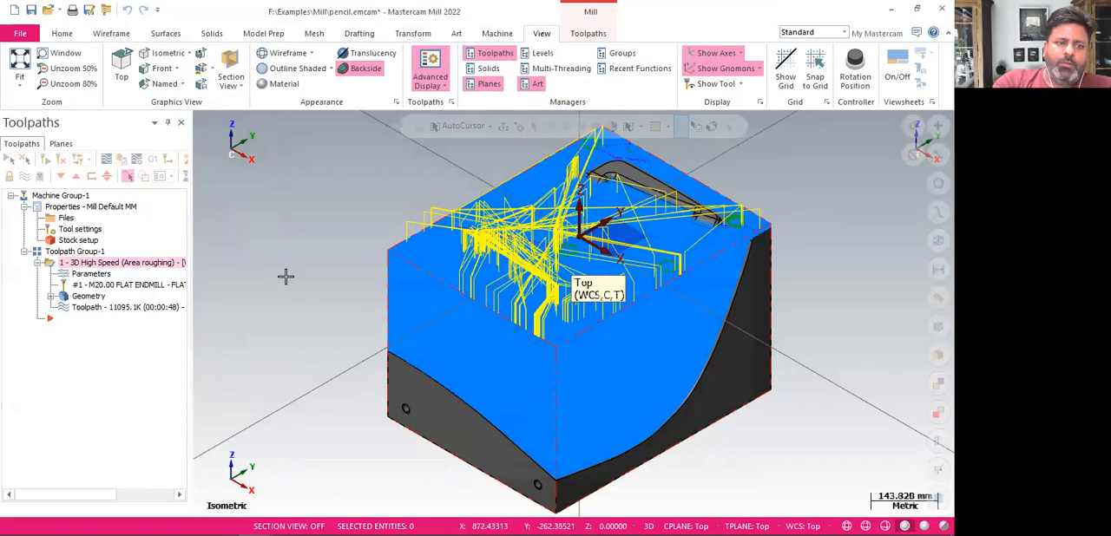
Post the area roughing operation with the NC file option and save the program as pencil.NC
{"action": "left_click", "coordinate": [104, 263]}
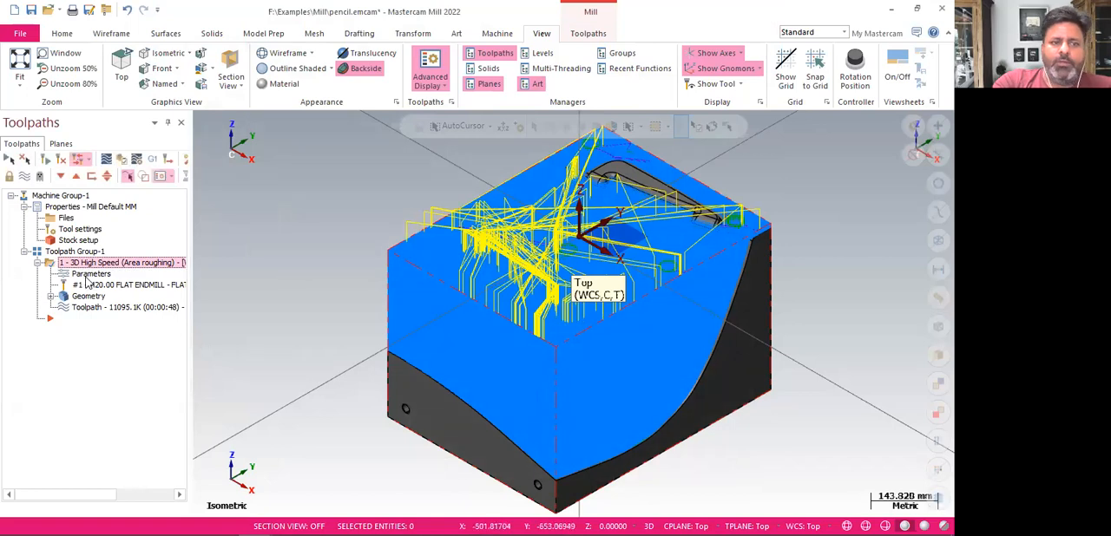
{"action": "left_click", "coordinate": [155, 165]}
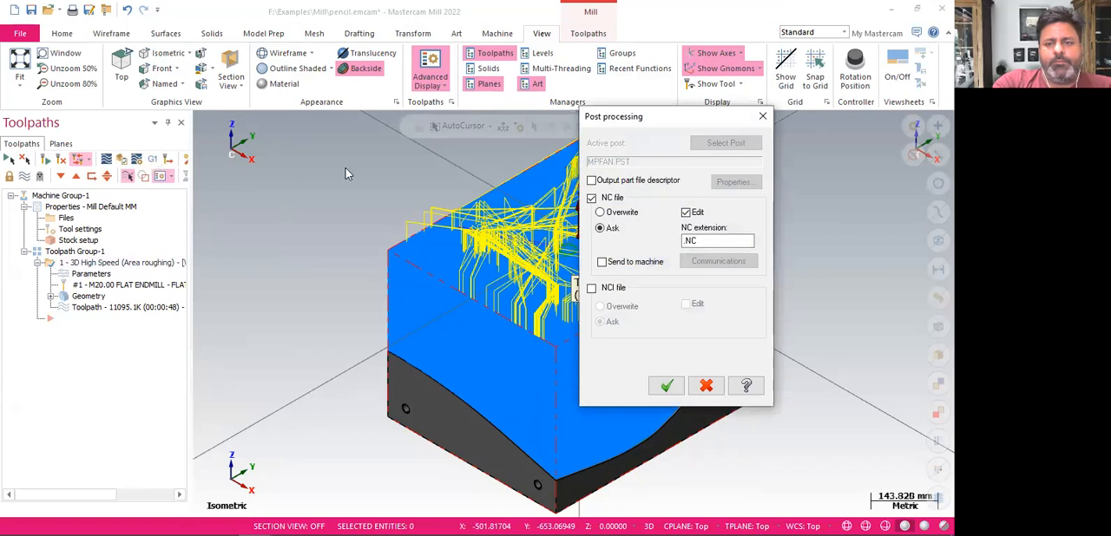
{"action": "left_click", "coordinate": [675, 394]}
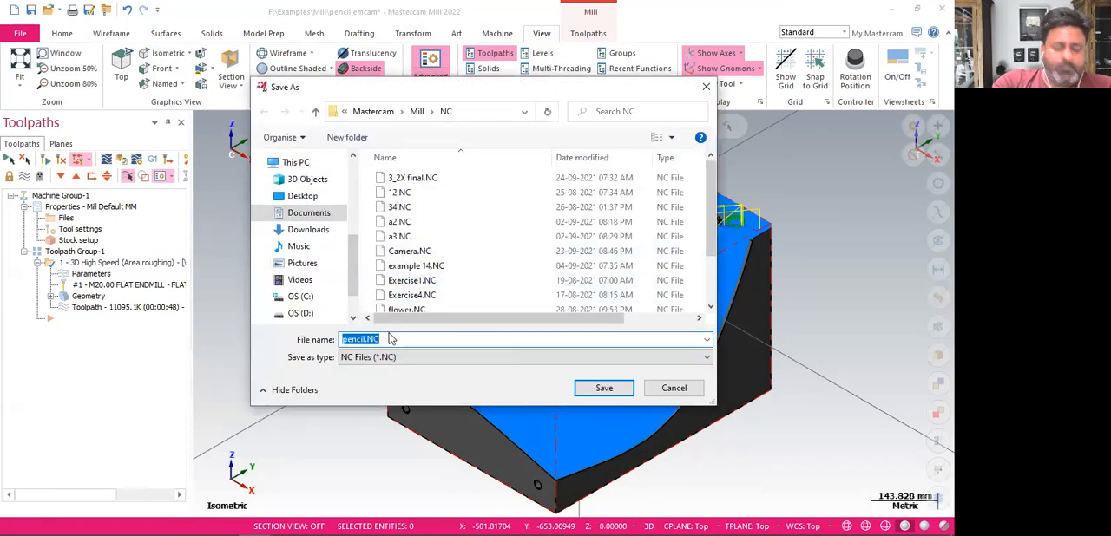
{"action": "left_click", "coordinate": [606, 392]}
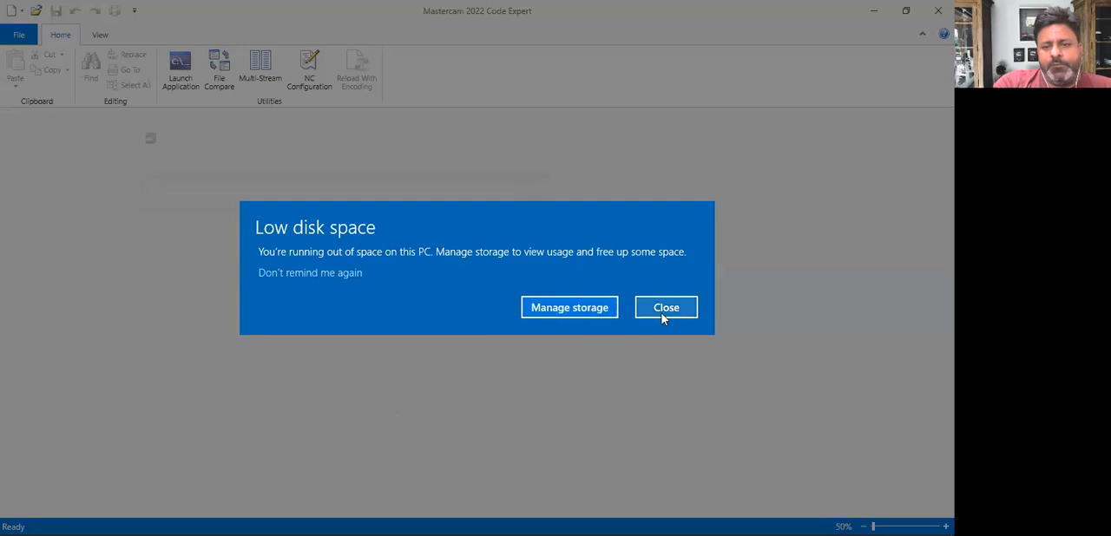
Dismiss the disk space notice and review the posted pencil.NC program in Code Expert
{"action": "left_click", "coordinate": [664, 314]}
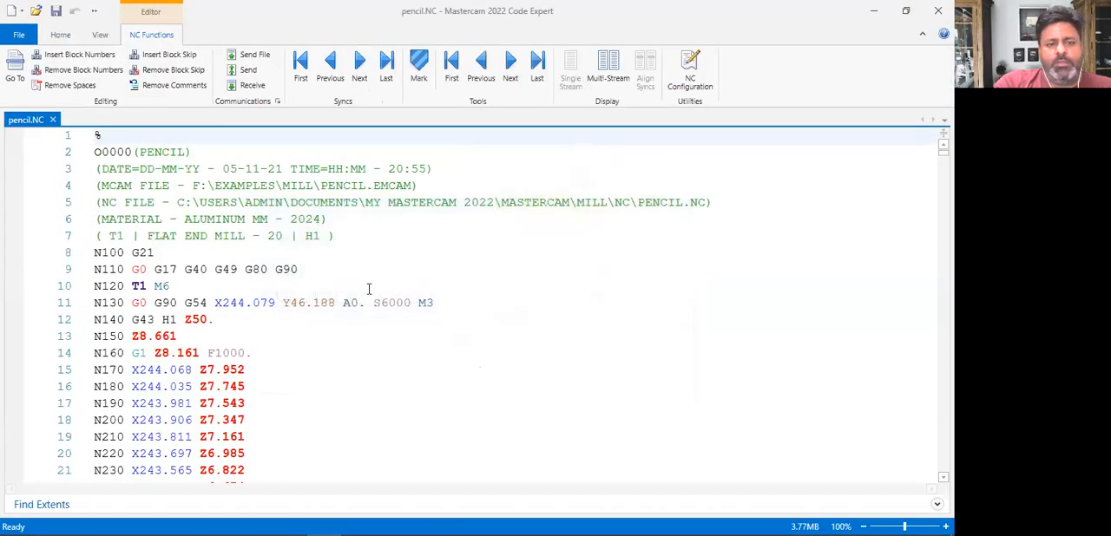
{"action": "scroll", "coordinate": [368, 289], "scroll_direction": "down", "scroll_amount": 3, "text": "ctrl"}
{"action": "scroll", "coordinate": [368, 289], "scroll_direction": "up", "scroll_amount": 3, "text": "ctrl"}
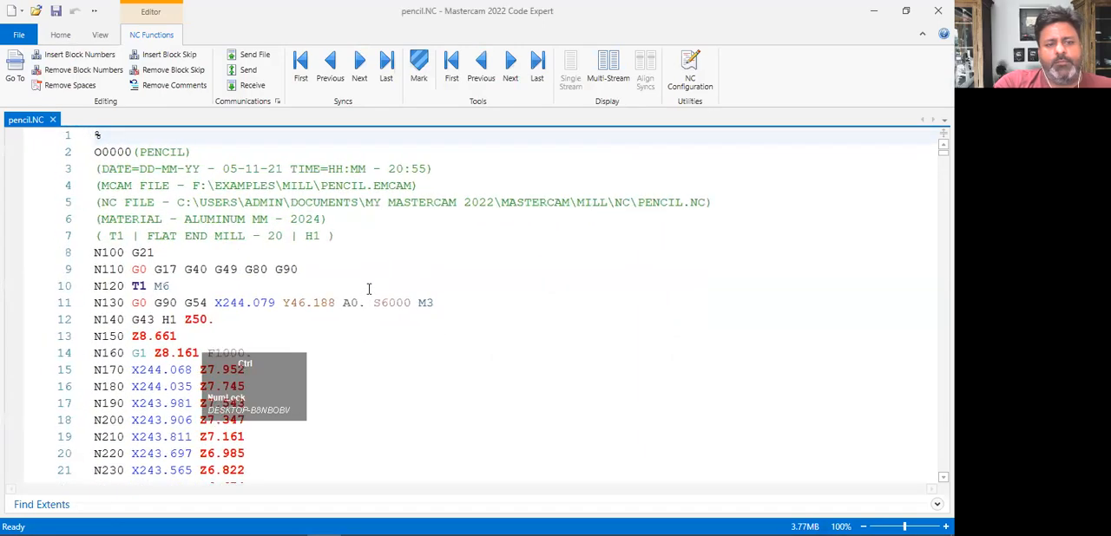
Look through the posted NC blocks and examine the roughing toolpath on the Mastercam part alongside the program
{"action": "scroll", "coordinate": [368, 289], "scroll_direction": "down", "scroll_amount": 5}
{"action": "scroll", "coordinate": [368, 289], "scroll_direction": "down", "scroll_amount": 9}
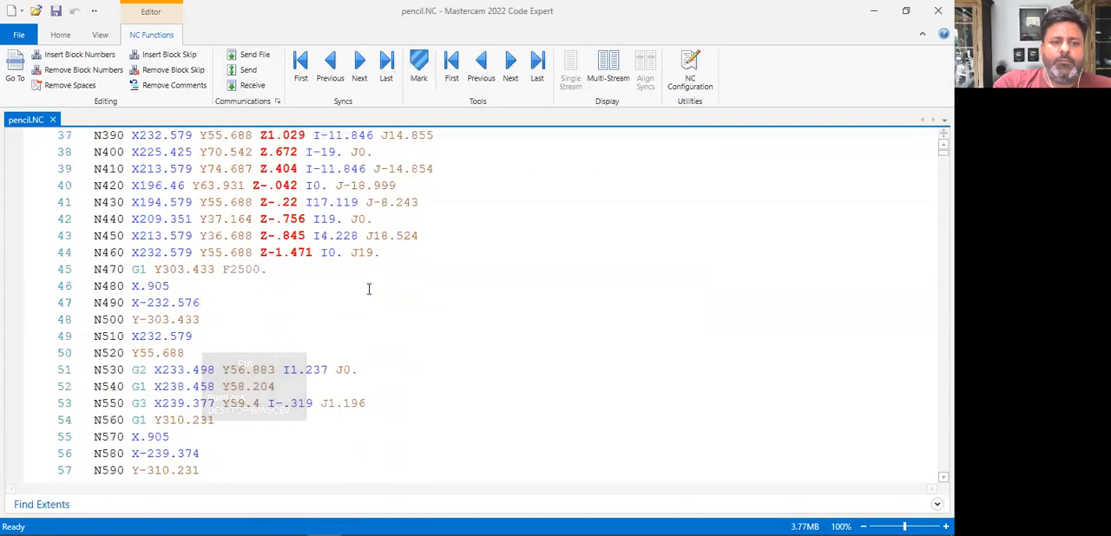
{"action": "scroll", "coordinate": [368, 289], "scroll_direction": "up", "scroll_amount": 14}
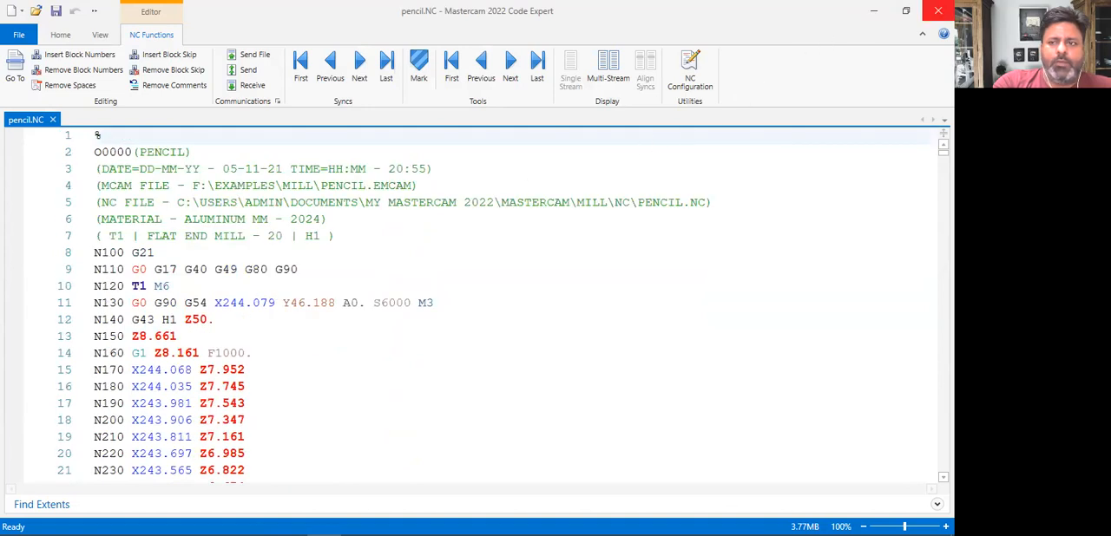
{"action": "left_click", "coordinate": [894, 15]}
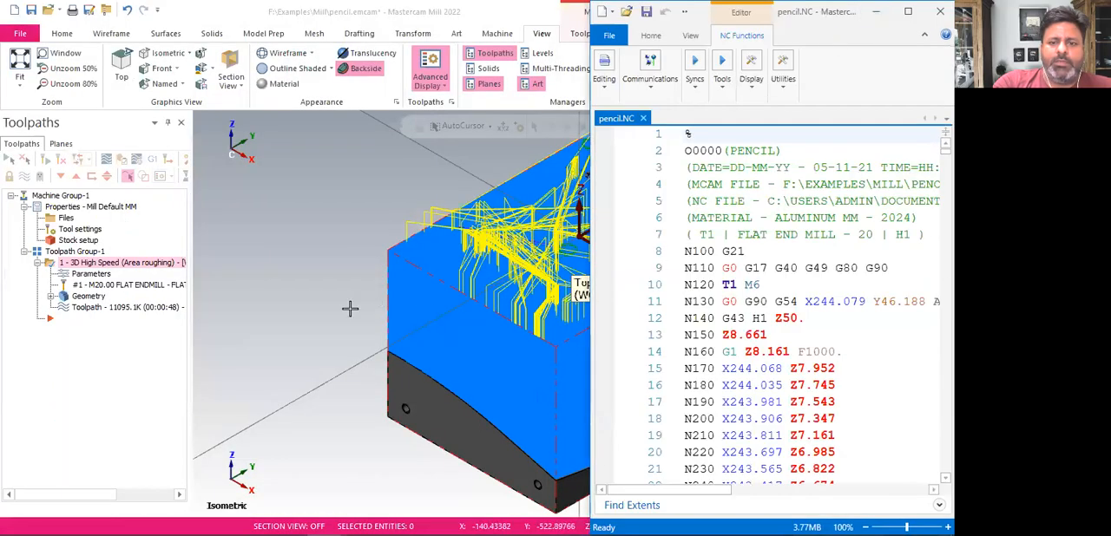
{"action": "scroll", "coordinate": [274, 318], "scroll_direction": "down", "scroll_amount": 2}
{"action": "scroll", "coordinate": [270, 326], "scroll_direction": "down", "scroll_amount": 1}
{"action": "scroll", "coordinate": [424, 329], "scroll_direction": "up", "scroll_amount": 3}
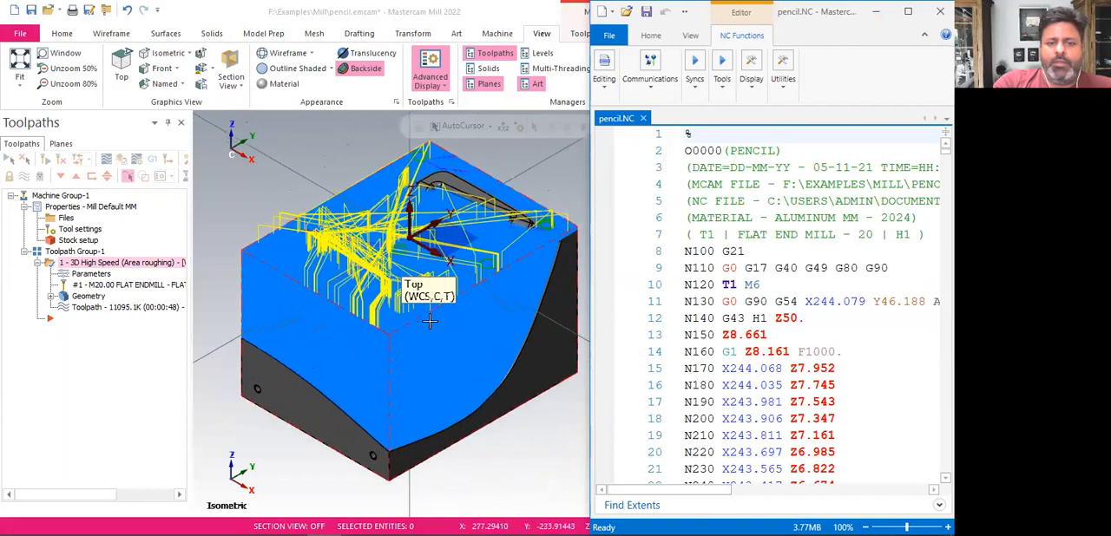
{"action": "scroll", "coordinate": [571, 298], "scroll_direction": "up", "scroll_amount": 1}
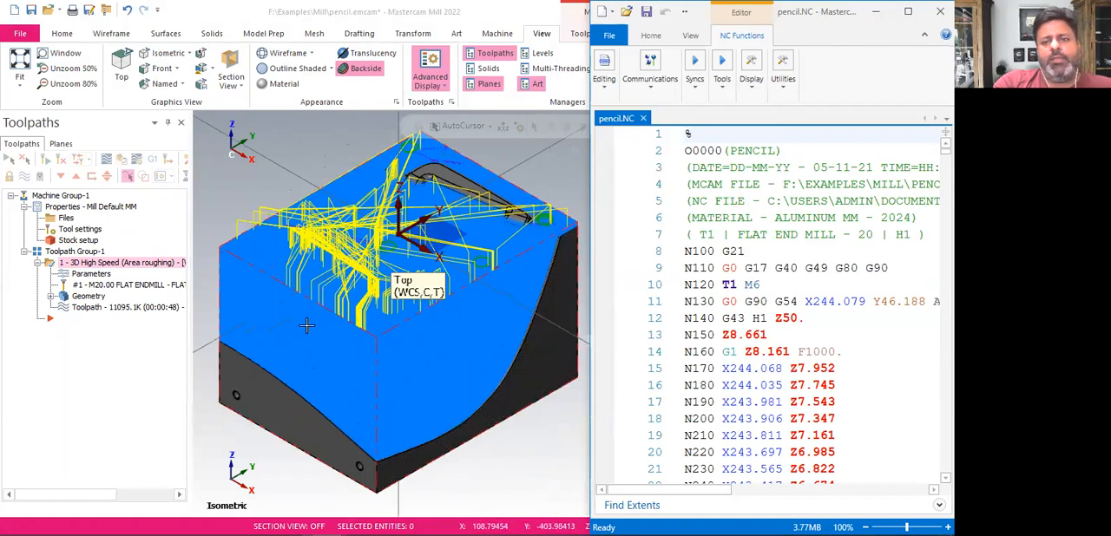
Open Cavity.emcam from the Mill examples folder in Mastercam and discard the changes to pencil.emcam
{"action": "left_click", "coordinate": [63, 37]}
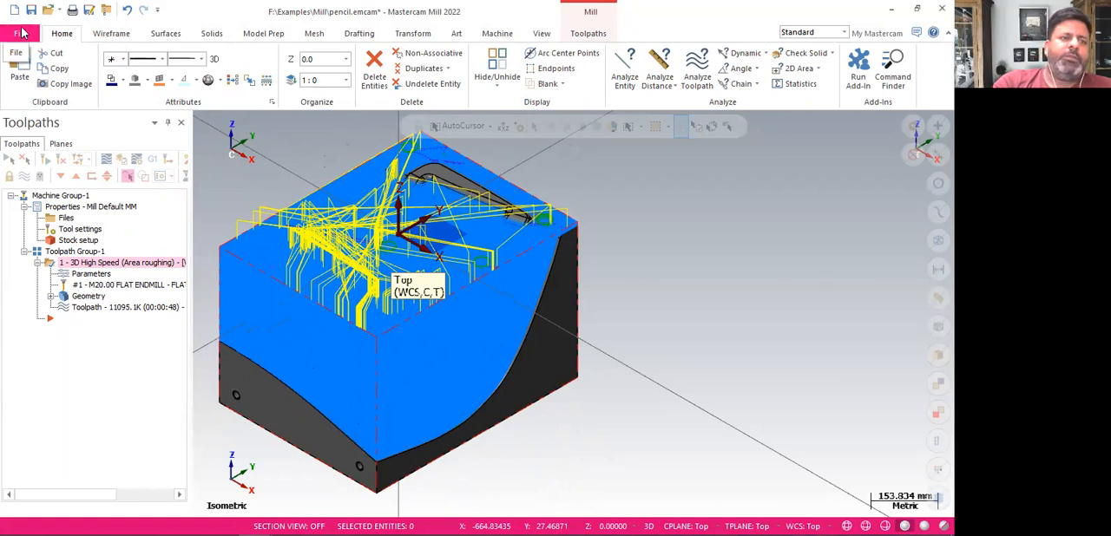
{"action": "left_click", "coordinate": [50, 11]}
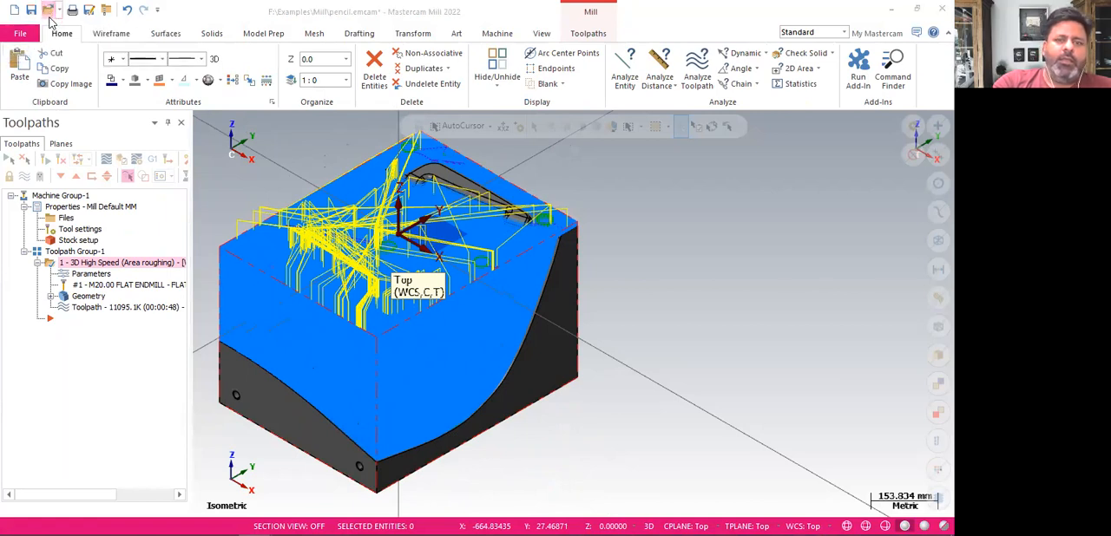
{"action": "scroll", "coordinate": [312, 256], "scroll_direction": "down", "scroll_amount": 15}
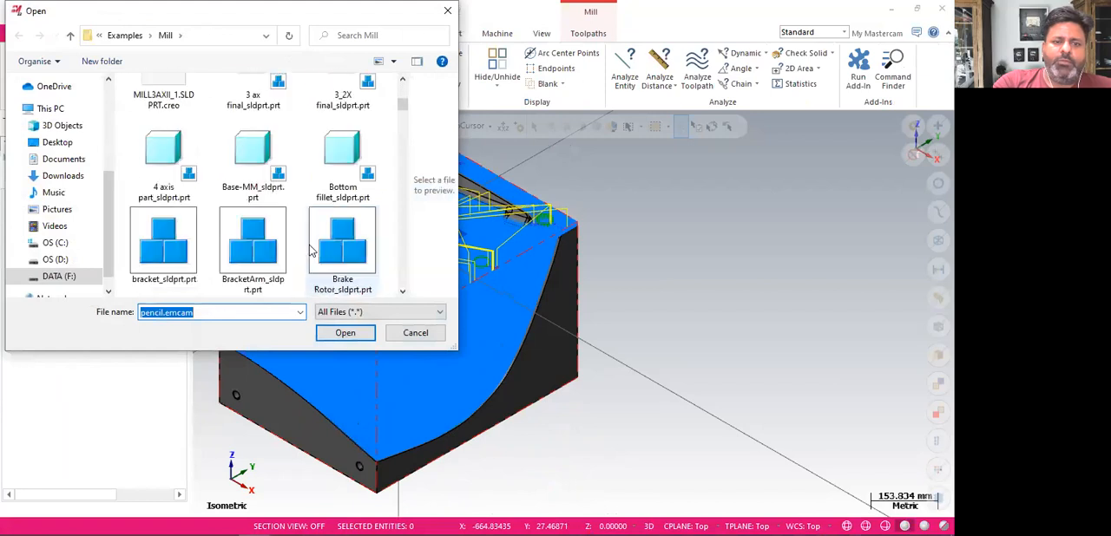
{"action": "scroll", "coordinate": [312, 252], "scroll_direction": "down", "scroll_amount": 5}
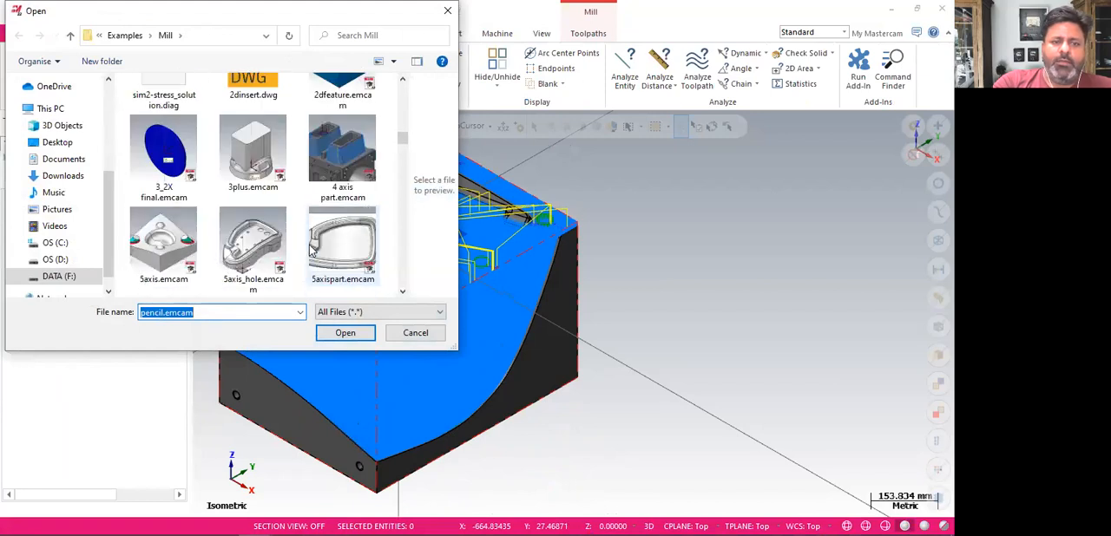
{"action": "scroll", "coordinate": [312, 250], "scroll_direction": "down", "scroll_amount": 3}
{"action": "scroll", "coordinate": [313, 251], "scroll_direction": "down", "scroll_amount": 3}
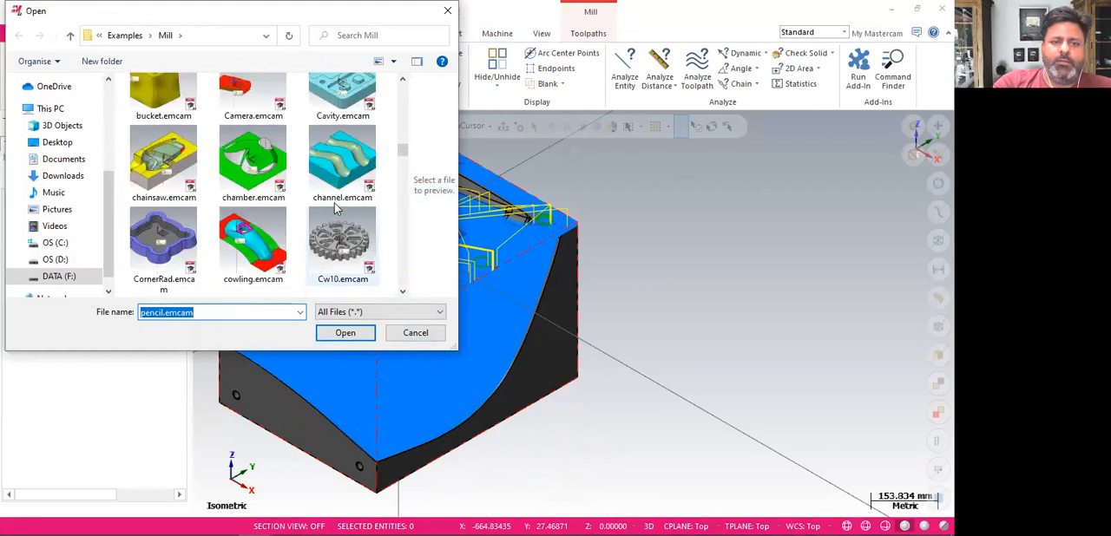
{"action": "scroll", "coordinate": [286, 223], "scroll_direction": "up", "scroll_amount": 1}
{"action": "scroll", "coordinate": [312, 204], "scroll_direction": "up", "scroll_amount": 1}
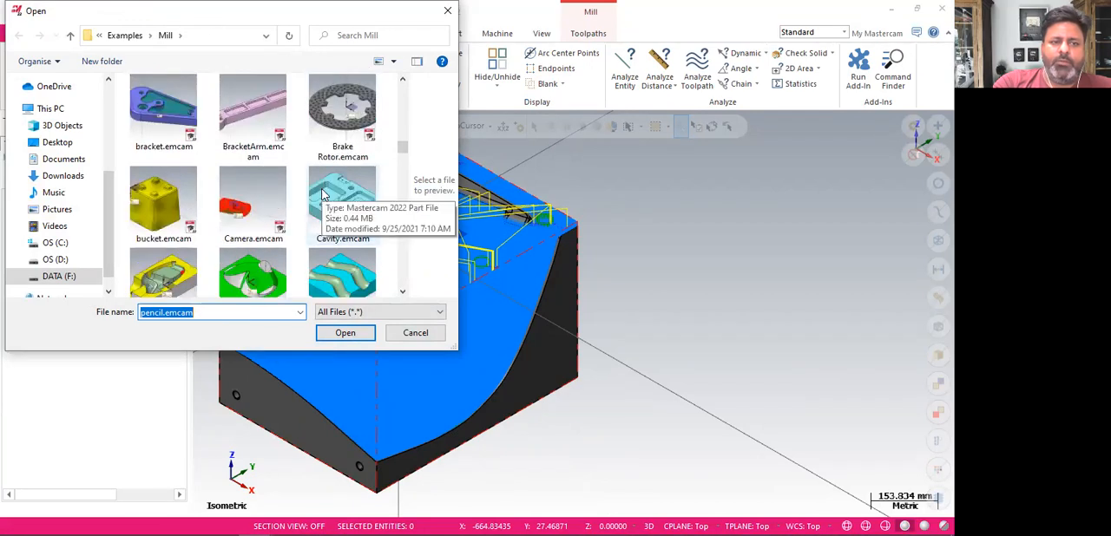
{"action": "left_click", "coordinate": [346, 207]}
{"action": "left_click", "coordinate": [344, 335]}
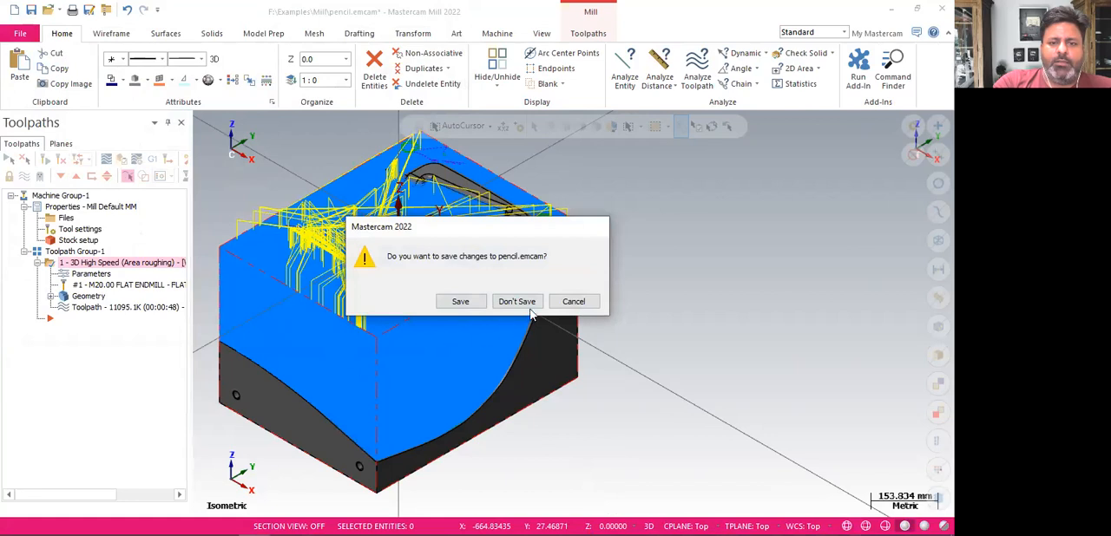
{"action": "left_click", "coordinate": [510, 304]}
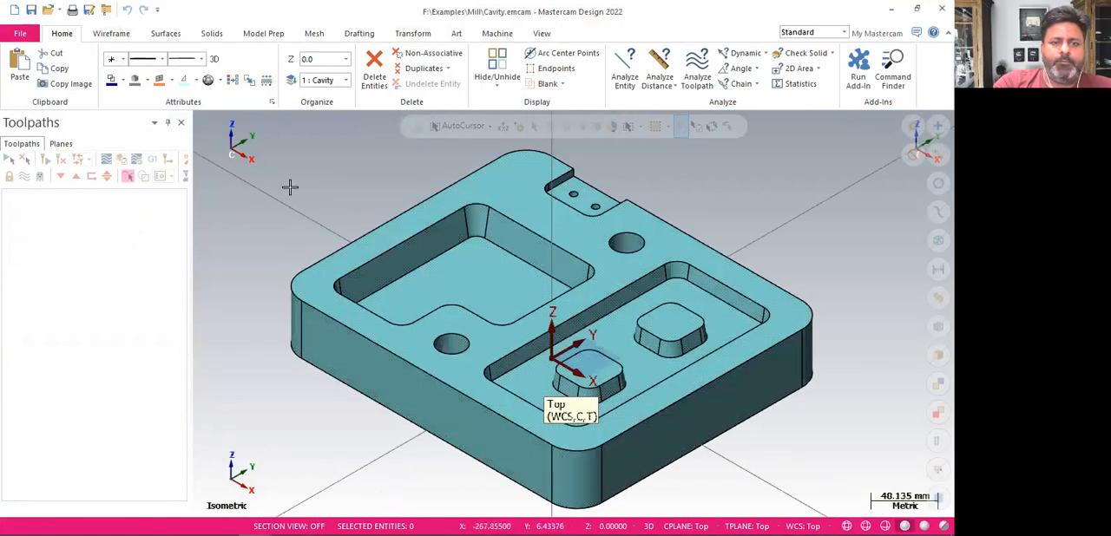
Create a rectangular wireframe bounding box around the cavity solid
{"action": "left_click", "coordinate": [109, 35]}
{"action": "left_click", "coordinate": [73, 35]}
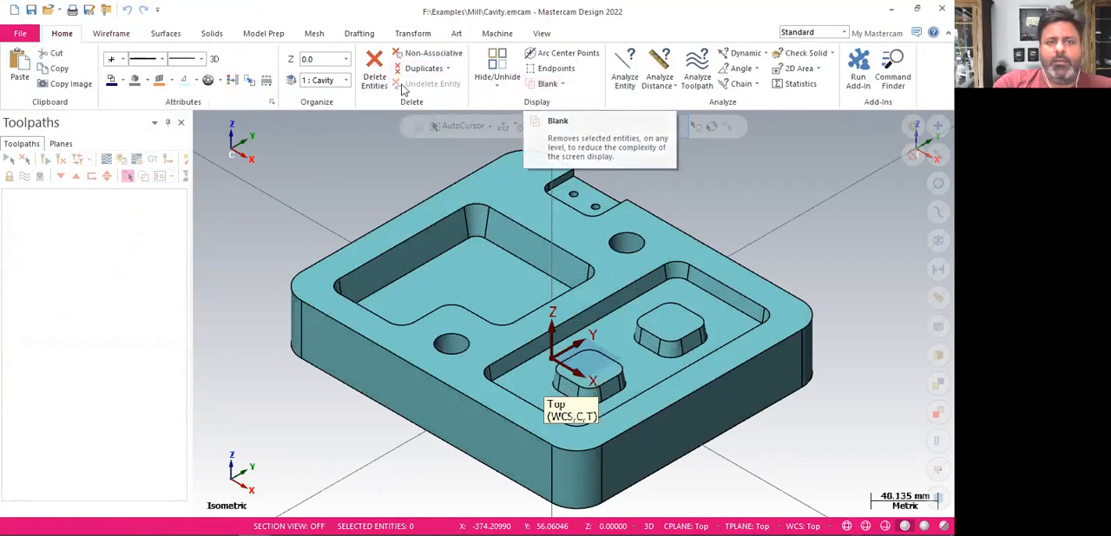
{"action": "left_click", "coordinate": [112, 35]}
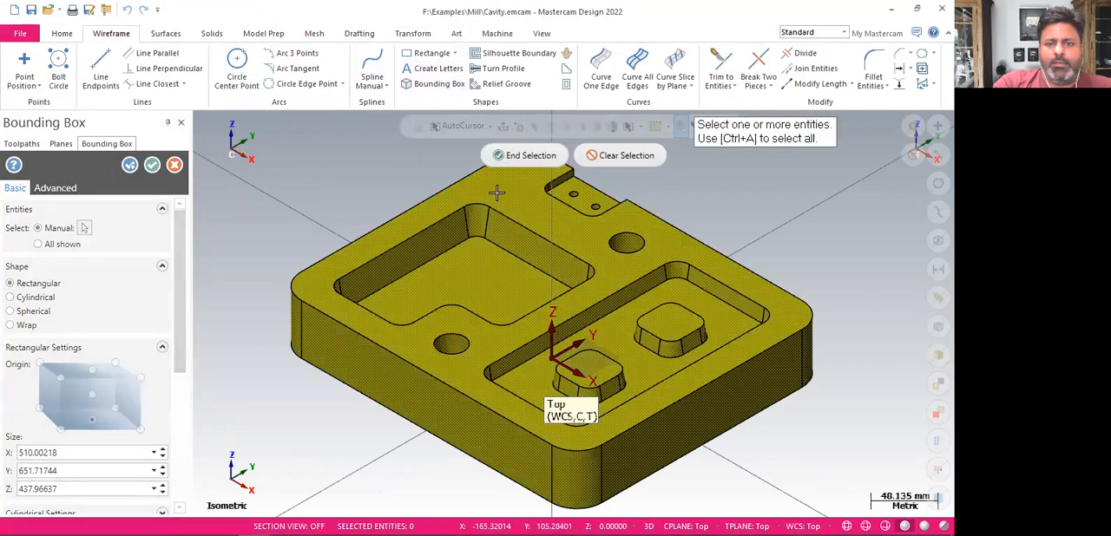
{"action": "left_click", "coordinate": [151, 165]}
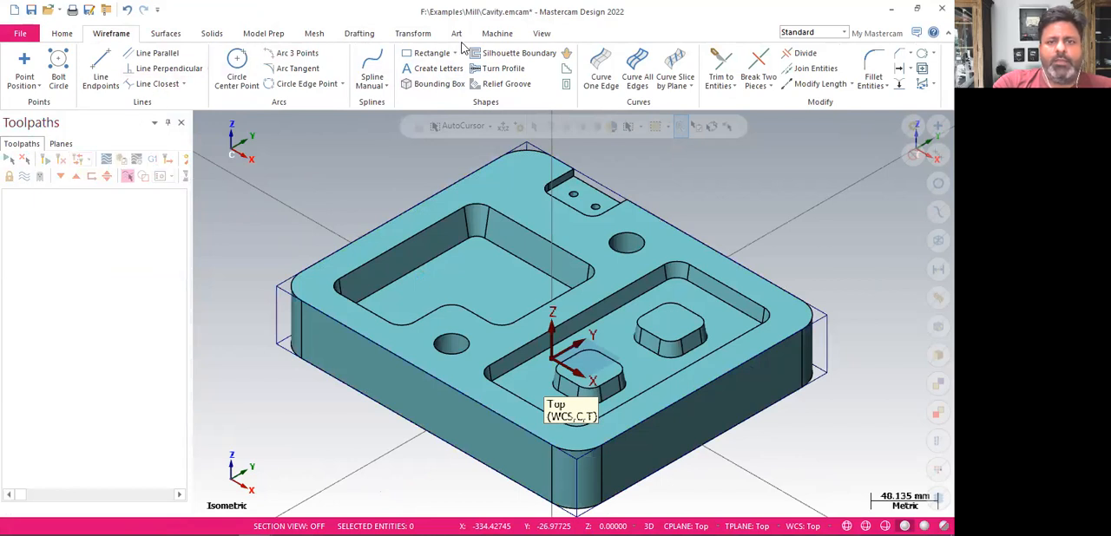
Move the part and its bounding box to the origin using the box's upper corner beside the large pocket
{"action": "left_click", "coordinate": [497, 33]}
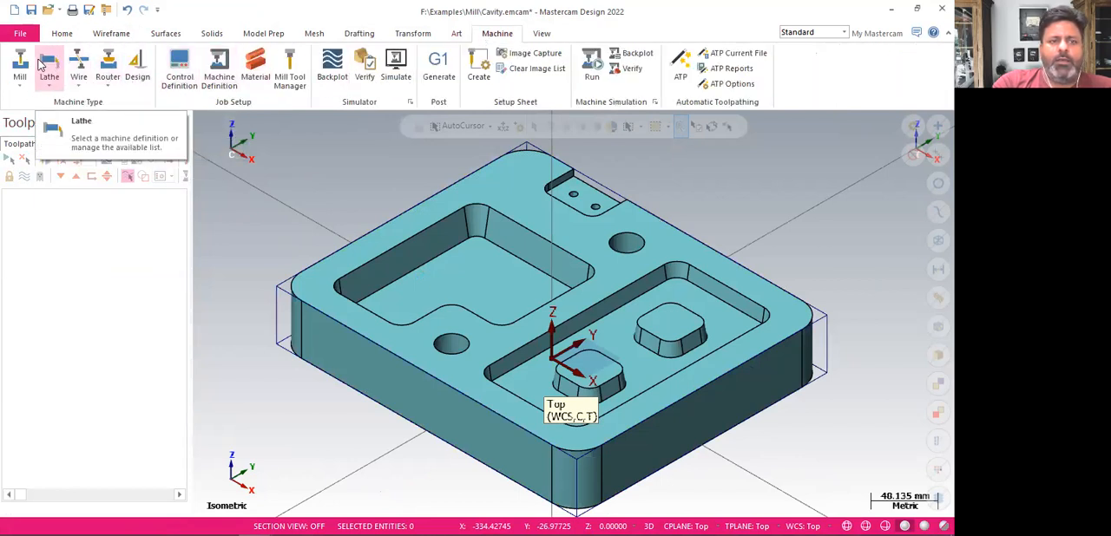
{"action": "left_click", "coordinate": [410, 33]}
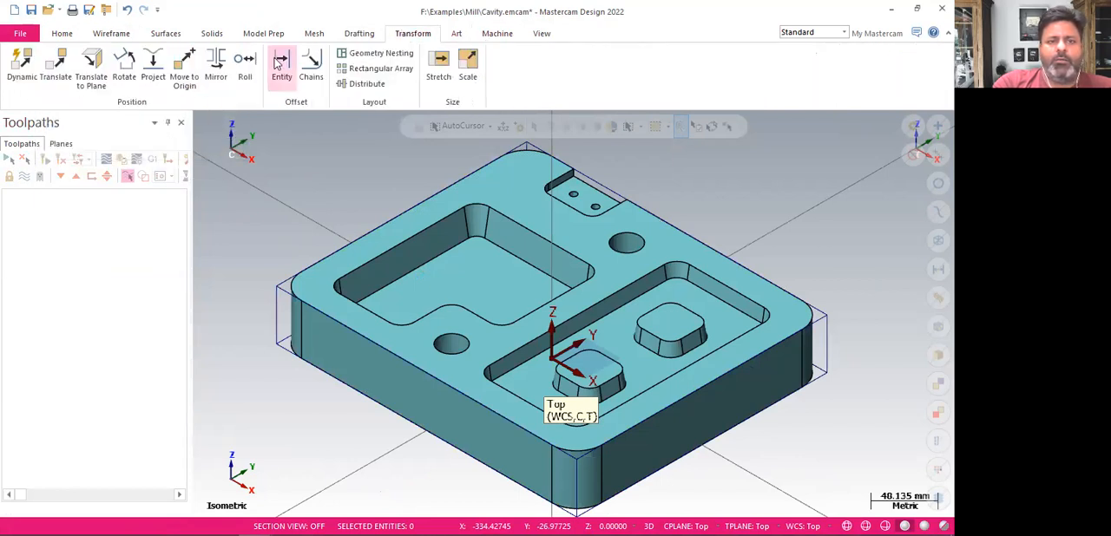
{"action": "left_click", "coordinate": [187, 79]}
{"action": "left_click", "coordinate": [275, 289]}
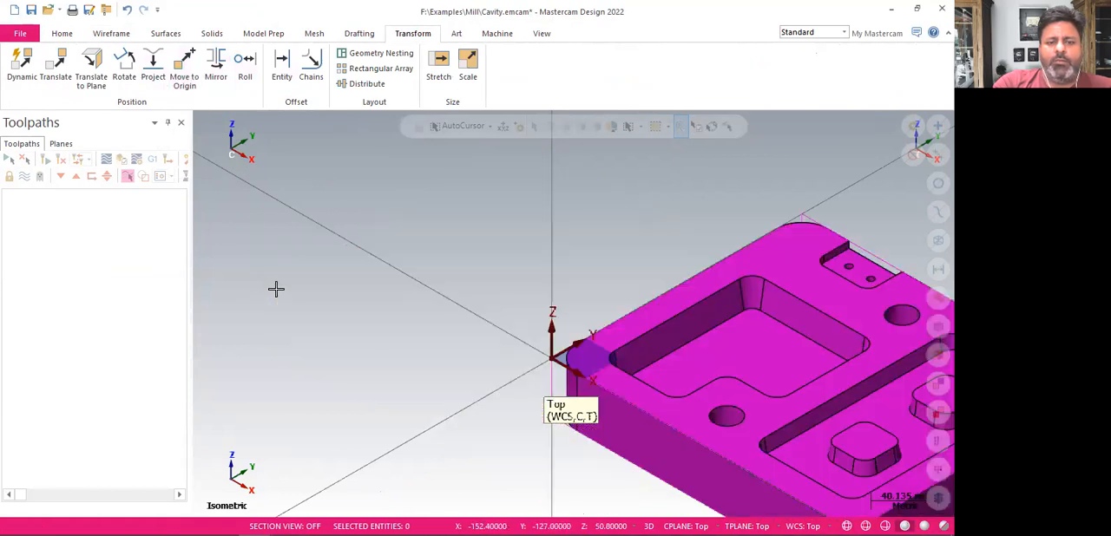
{"action": "scroll", "coordinate": [295, 238], "scroll_direction": "down", "scroll_amount": 4}
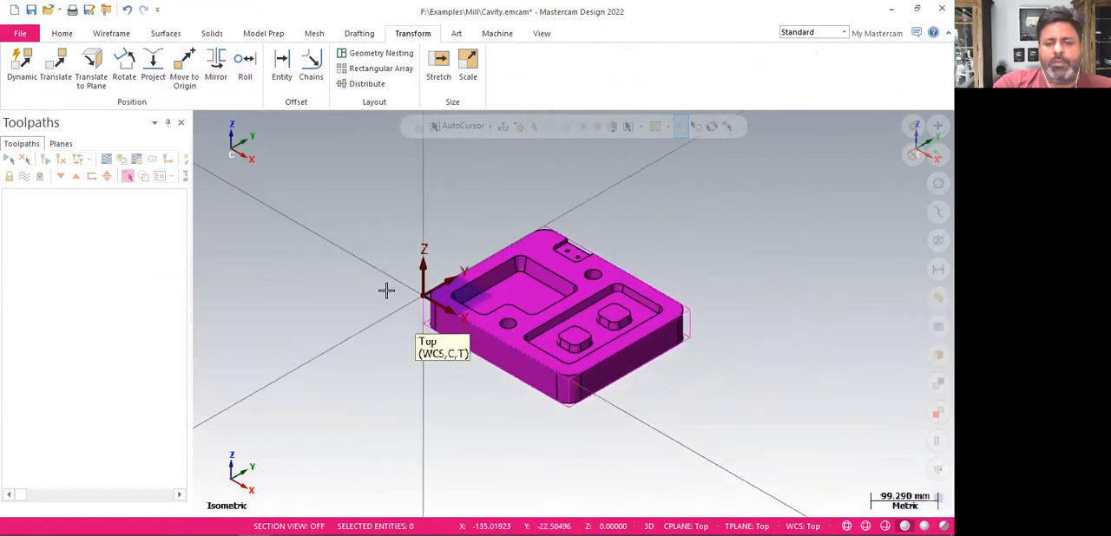
{"action": "scroll", "coordinate": [666, 352], "scroll_direction": "up", "scroll_amount": 2}
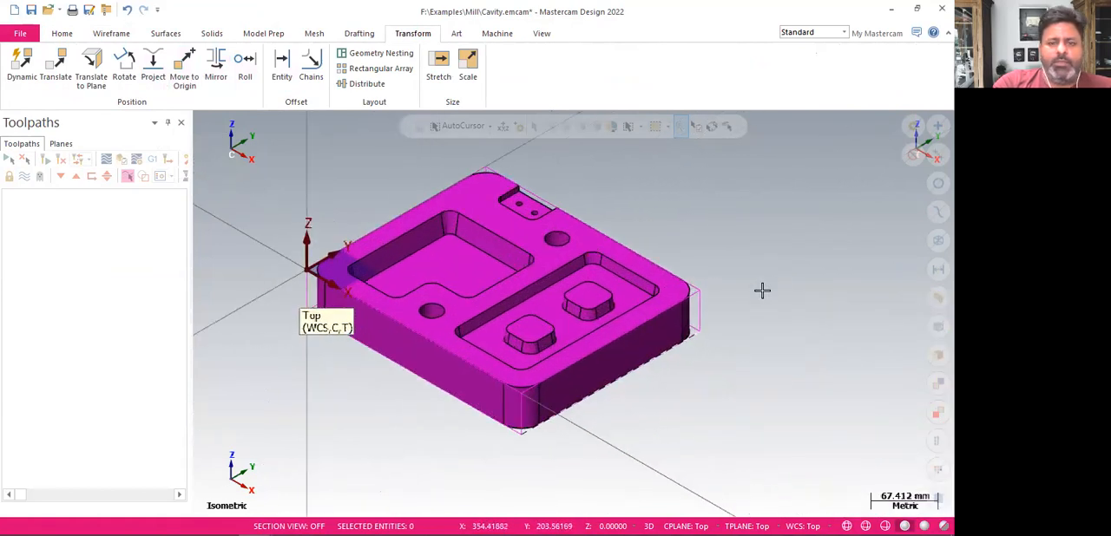
Select all the bounding box wireframe lines and remove them from around the cavity part
{"action": "left_click", "coordinate": [75, 37]}
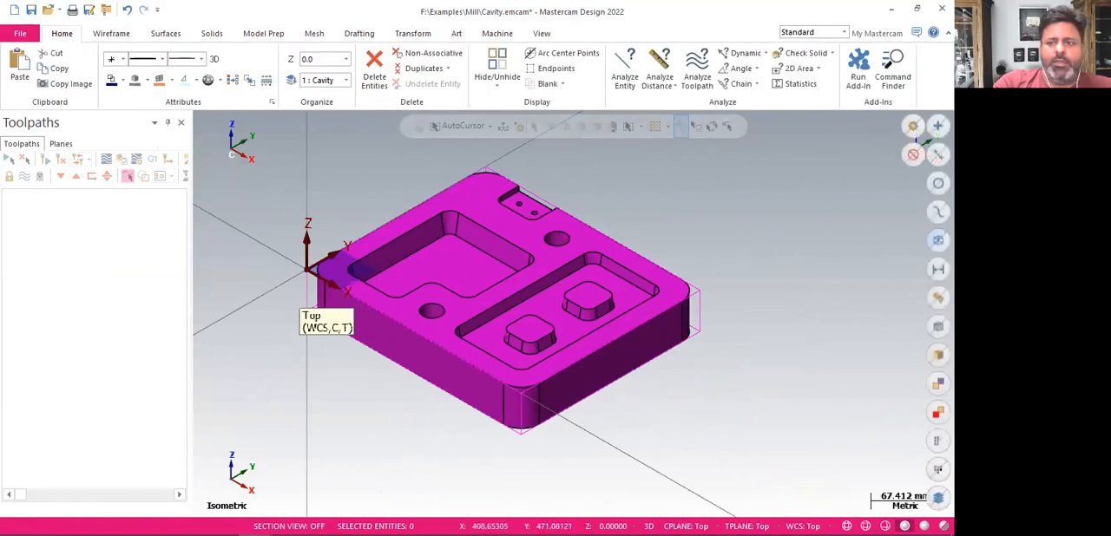
{"action": "key", "text": "ctrl+a"}
{"action": "left_click", "coordinate": [61, 33]}
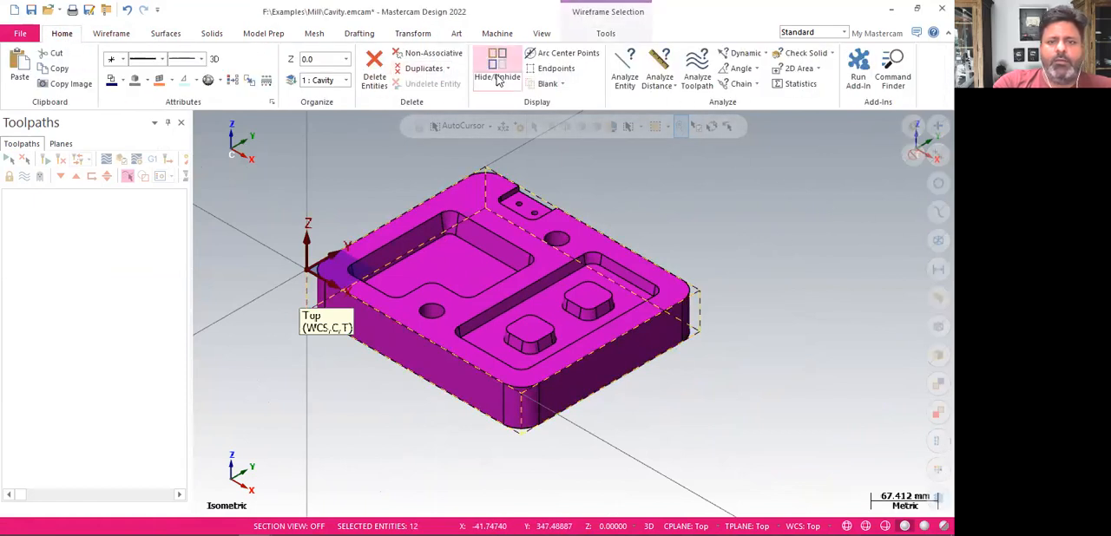
{"action": "key", "text": "Escape"}
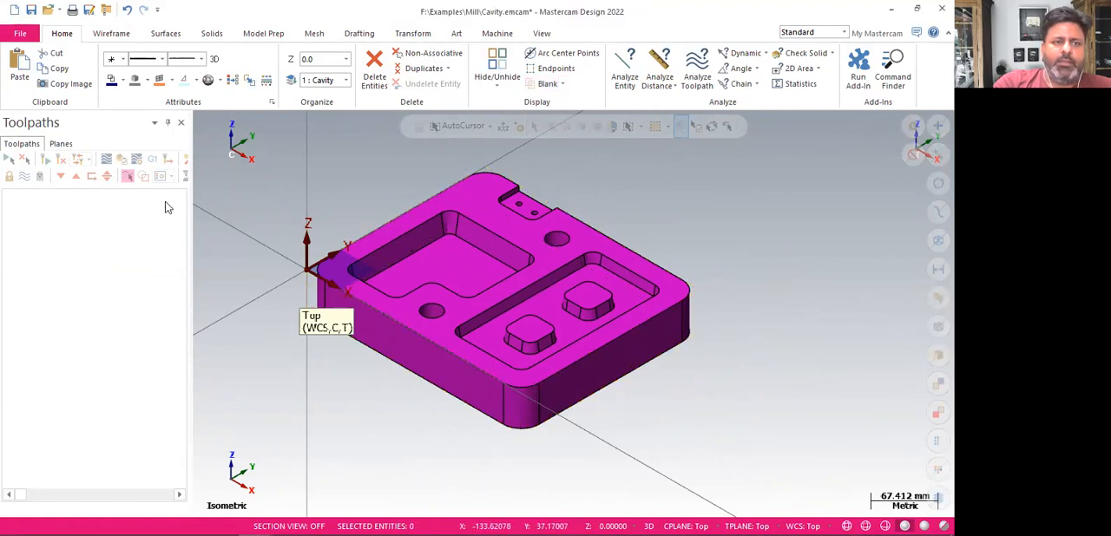
Add a machine group with the default mill to the cavity part
{"action": "left_click", "coordinate": [501, 34]}
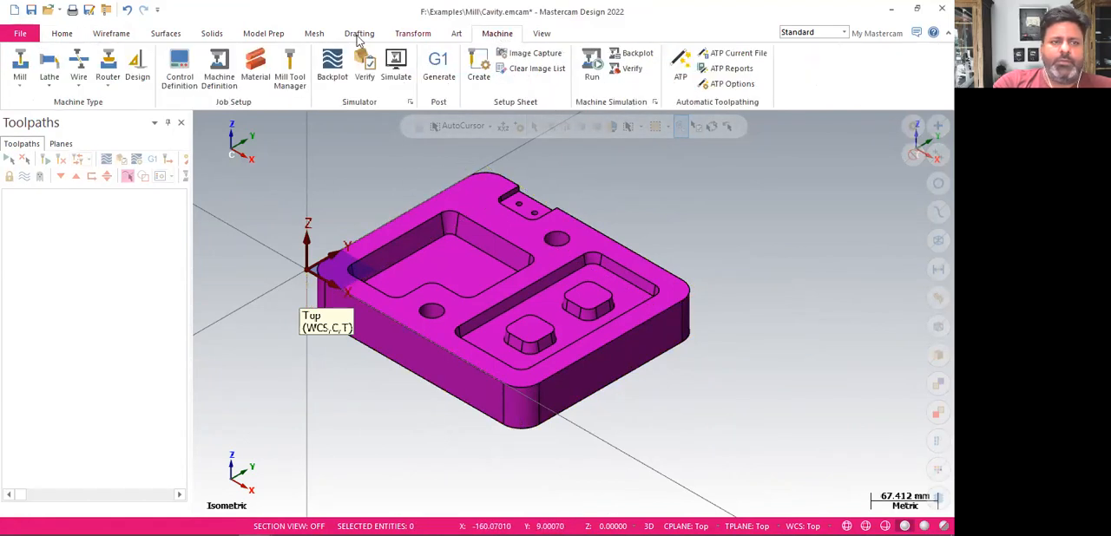
{"action": "left_click", "coordinate": [20, 74]}
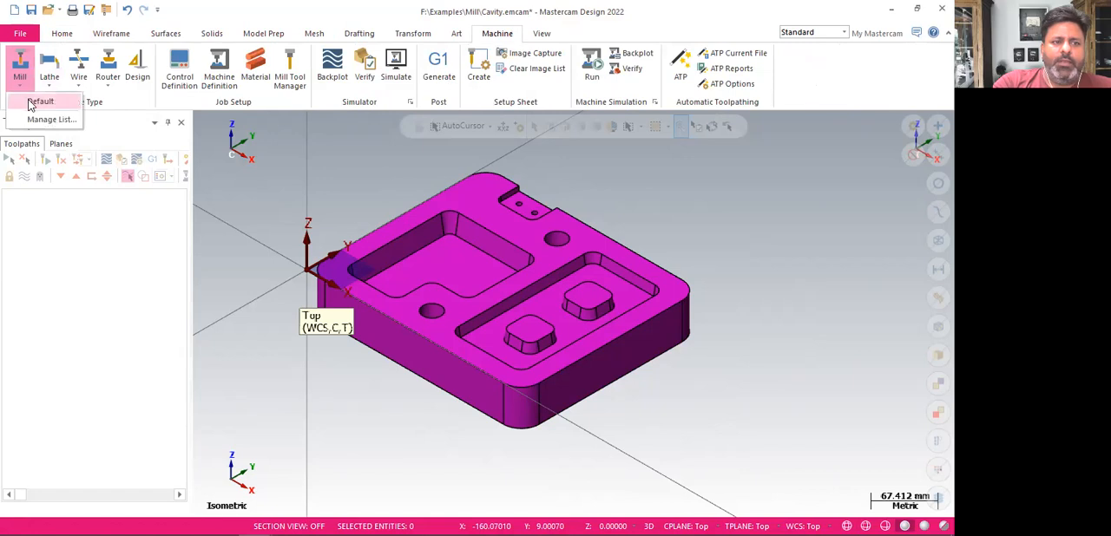
{"action": "left_click", "coordinate": [30, 101]}
Define displayed rectangular stock from all entities, measuring 304.8 mm in X, 254.0 mm in Y and 50.8 mm in Z
{"action": "left_click", "coordinate": [25, 208]}
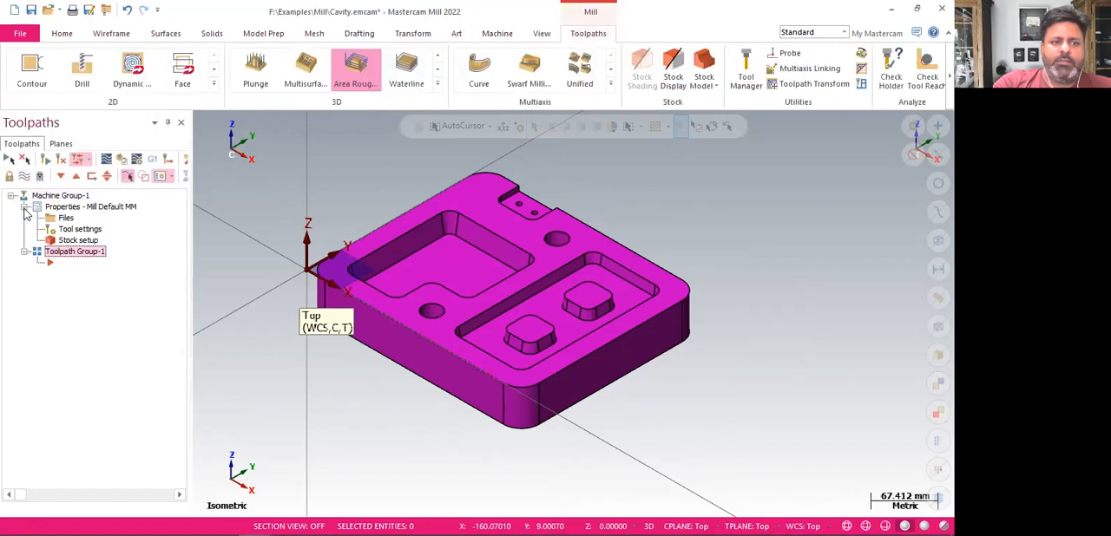
{"action": "left_click", "coordinate": [78, 241]}
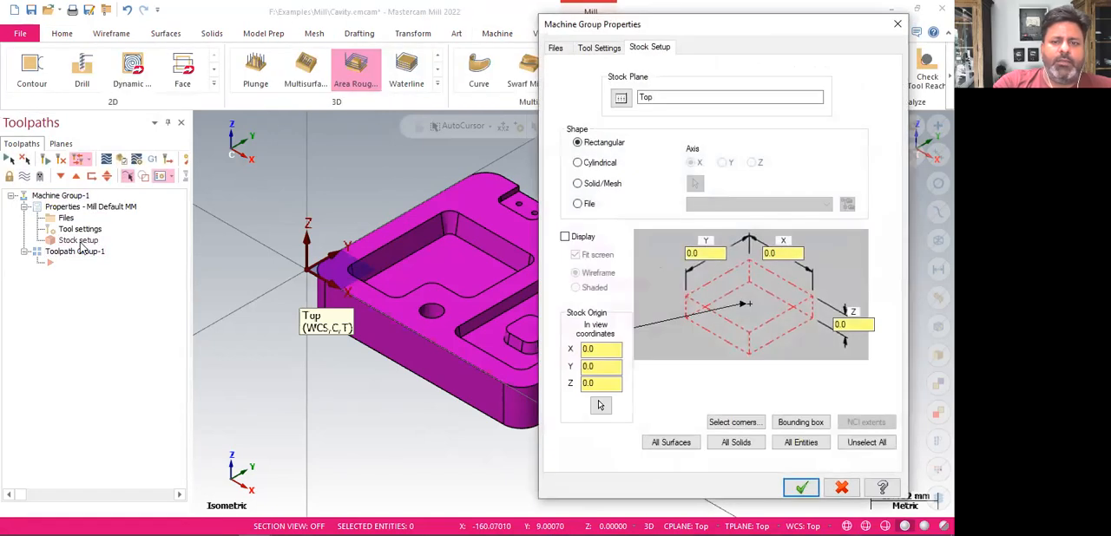
{"action": "left_click", "coordinate": [791, 444]}
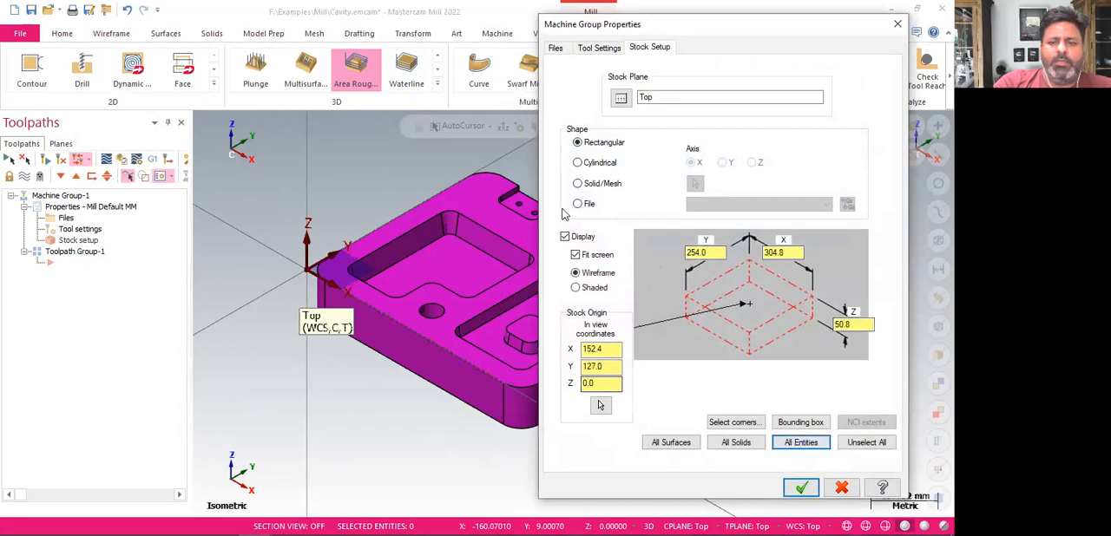
{"action": "left_click", "coordinate": [801, 489]}
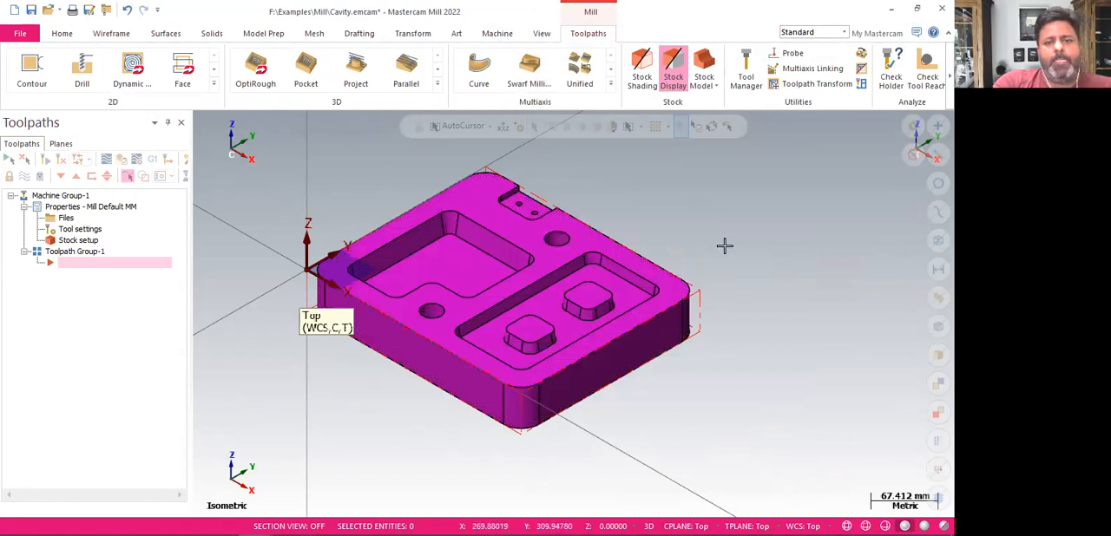
Start a 3D Area Roughing toolpath and assign all faces of the cavity solid as machining geometry
{"action": "left_click", "coordinate": [437, 85]}
{"action": "left_click", "coordinate": [359, 126]}
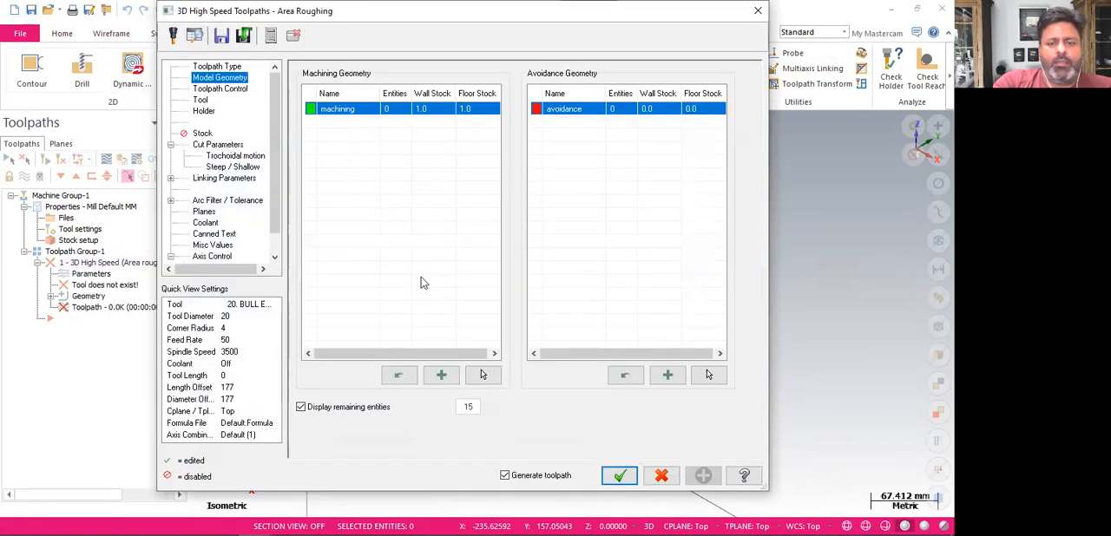
{"action": "left_click", "coordinate": [482, 374]}
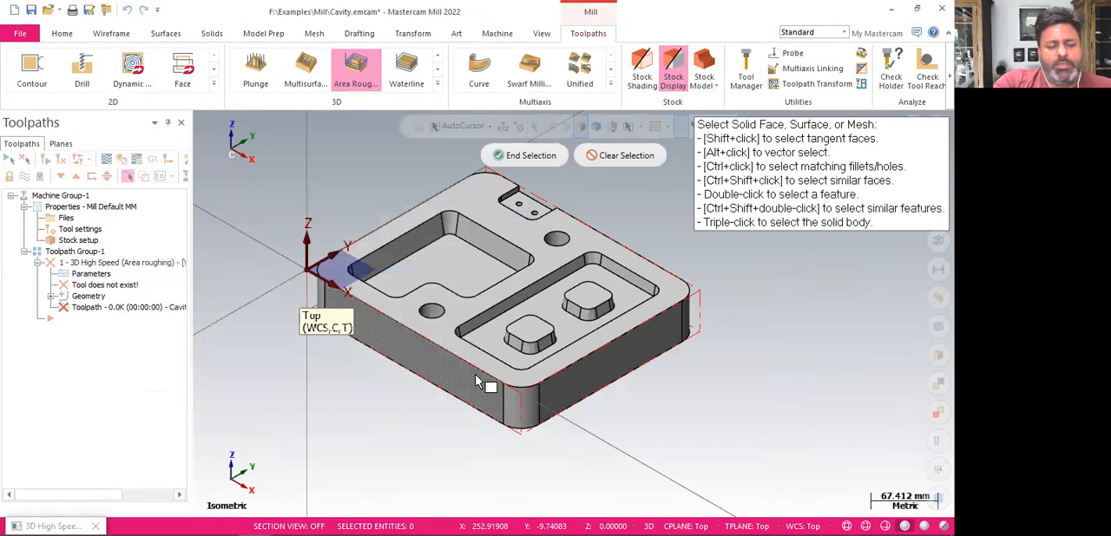
{"action": "key", "text": "ctrl+a"}
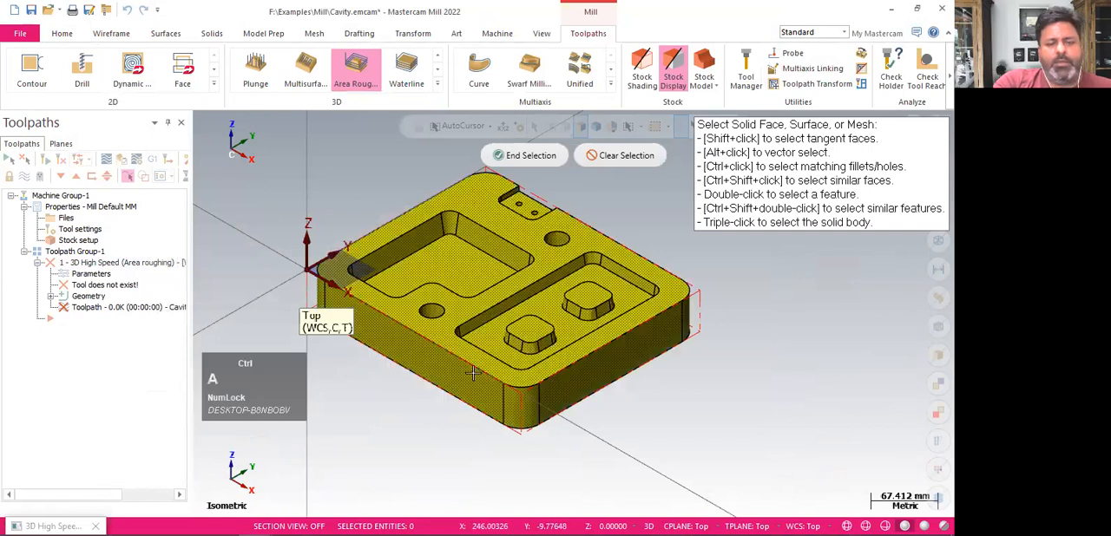
{"action": "left_click", "coordinate": [520, 161]}
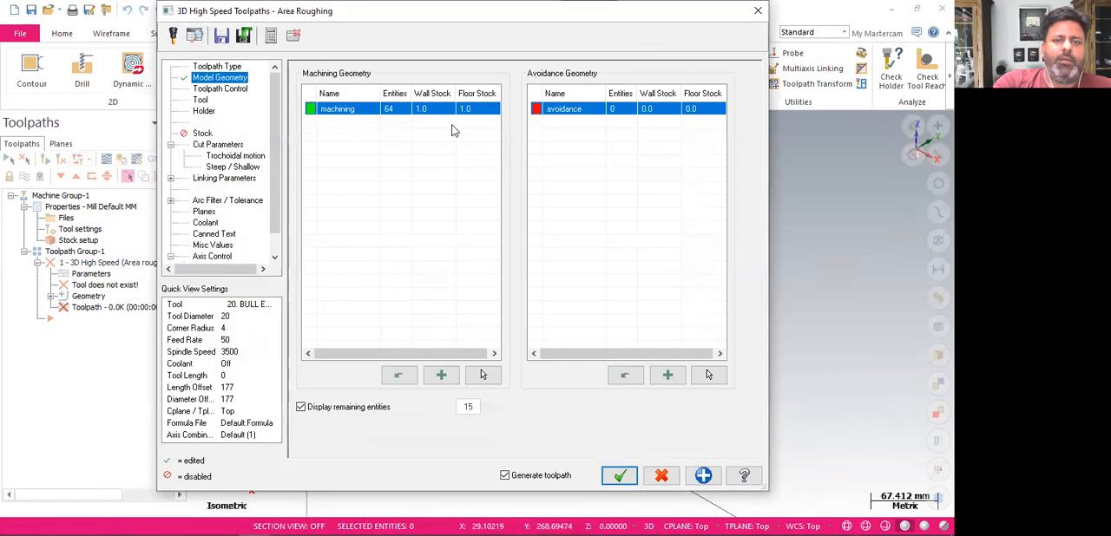
Set the wall stock of the machining geometry to 0.5 mm
{"action": "double_click", "coordinate": [438, 117]}
{"action": "type", "text": ".5"}
{"action": "key", "text": "Return"}
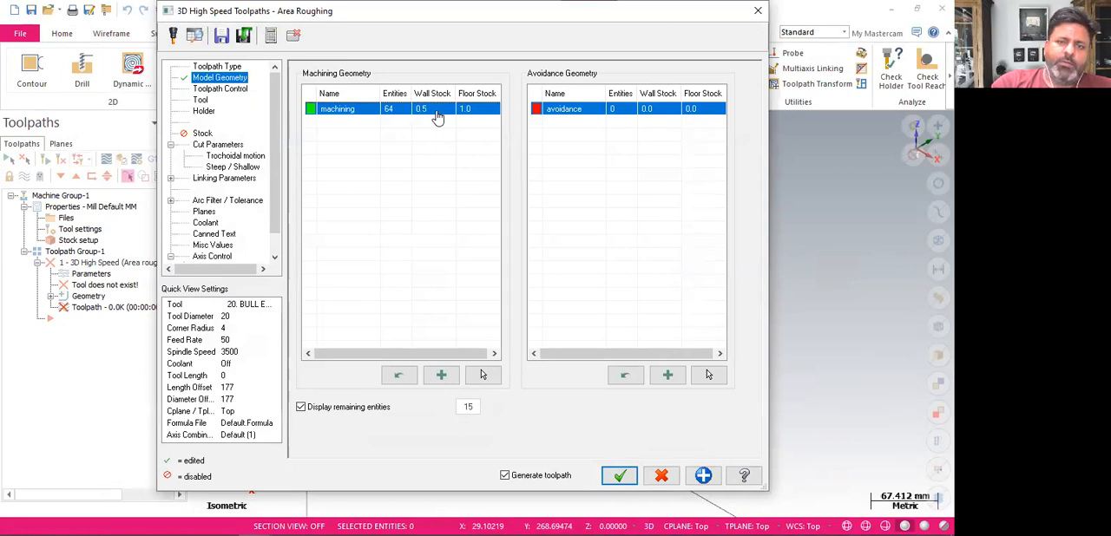
Set the floor stock of the machining geometry to 0
{"action": "double_click", "coordinate": [473, 111]}
{"action": "type", "text": "0"}
{"action": "key", "text": "Return"}
{"action": "left_click", "coordinate": [477, 157]}
{"action": "left_click", "coordinate": [438, 113]}
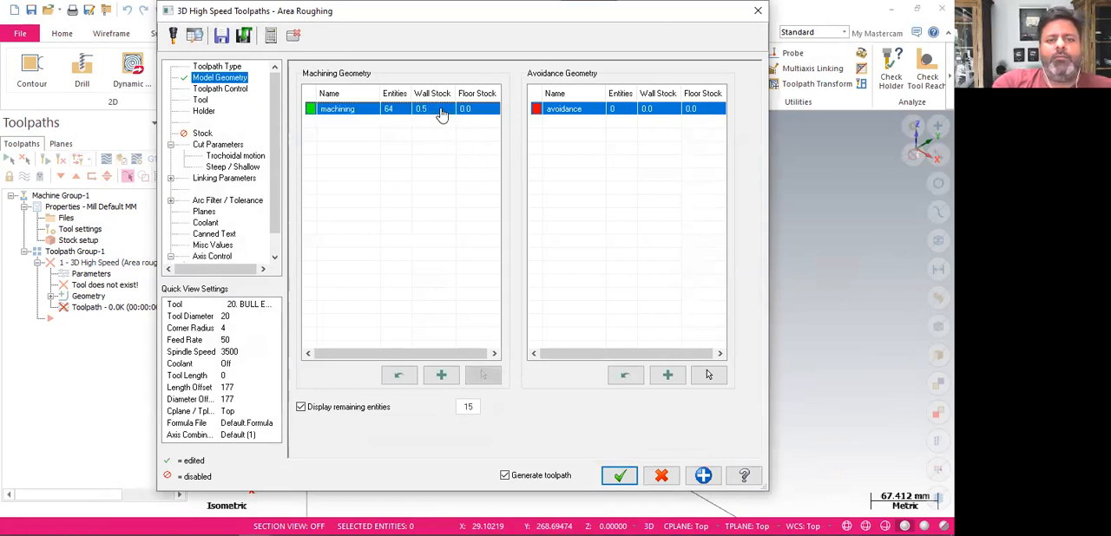
{"action": "left_click", "coordinate": [407, 235]}
Choose the 20 mm flat end mill from the tool library for the area roughing toolpath
{"action": "left_click", "coordinate": [201, 101]}
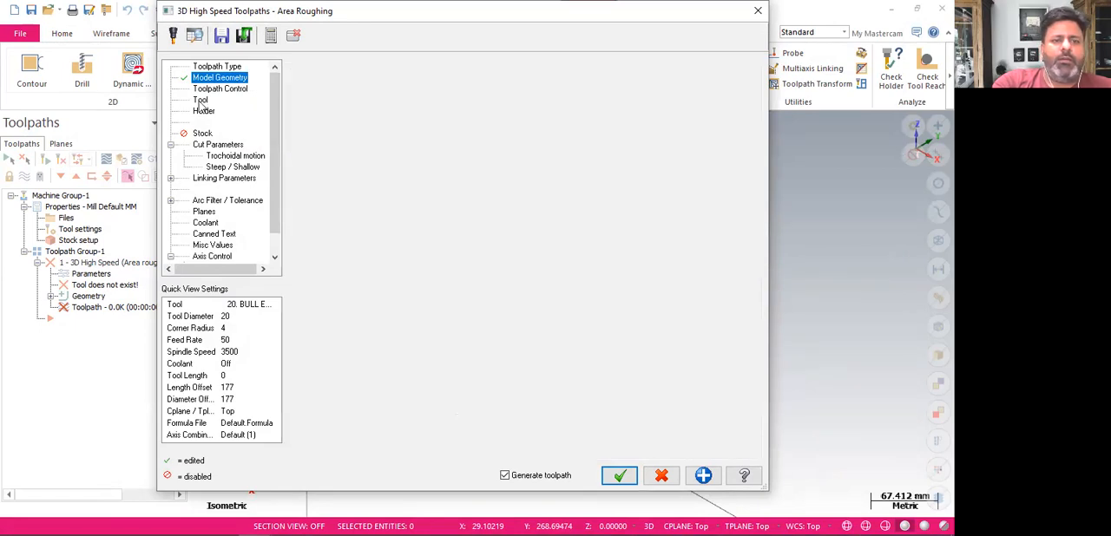
{"action": "left_click", "coordinate": [338, 298]}
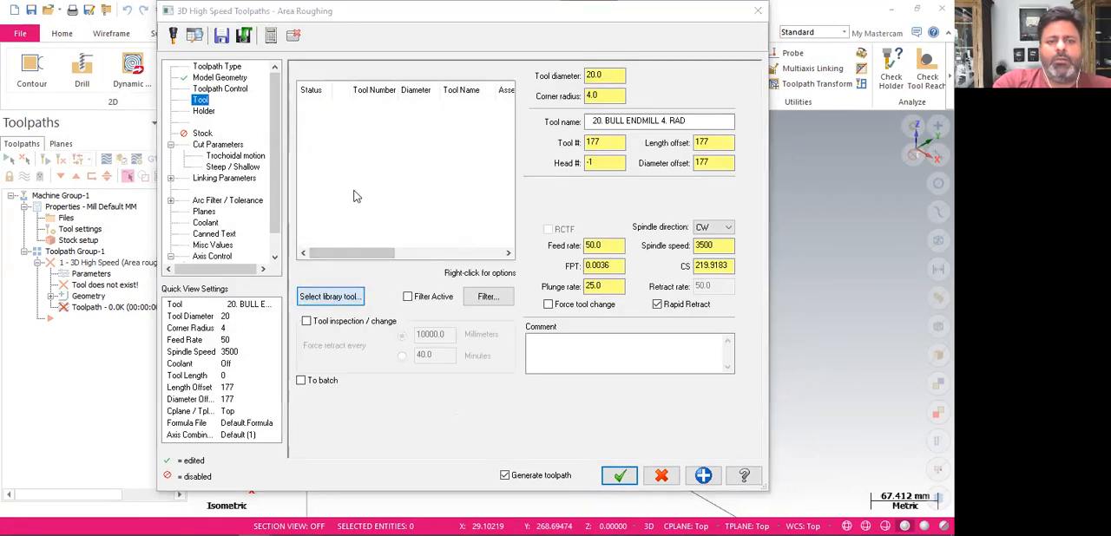
{"action": "left_click", "coordinate": [266, 224]}
{"action": "left_click", "coordinate": [257, 239]}
{"action": "left_click", "coordinate": [454, 416]}
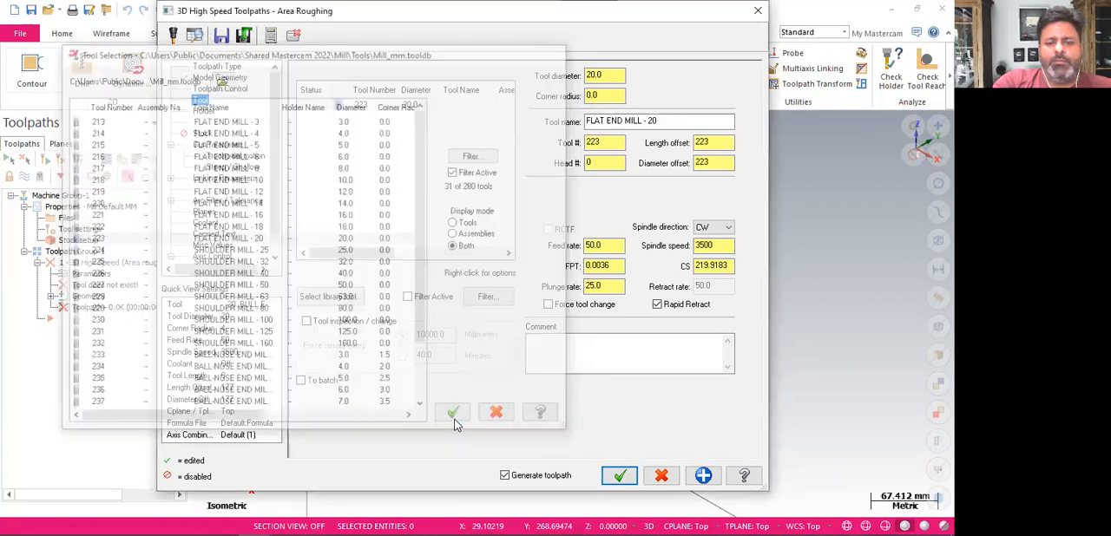
Number the flat end mill as tool 1 and set its feed rate to 2500 and spindle speed to 6000
{"action": "double_click", "coordinate": [609, 142]}
{"action": "type", "text": "1"}
{"action": "double_click", "coordinate": [614, 246]}
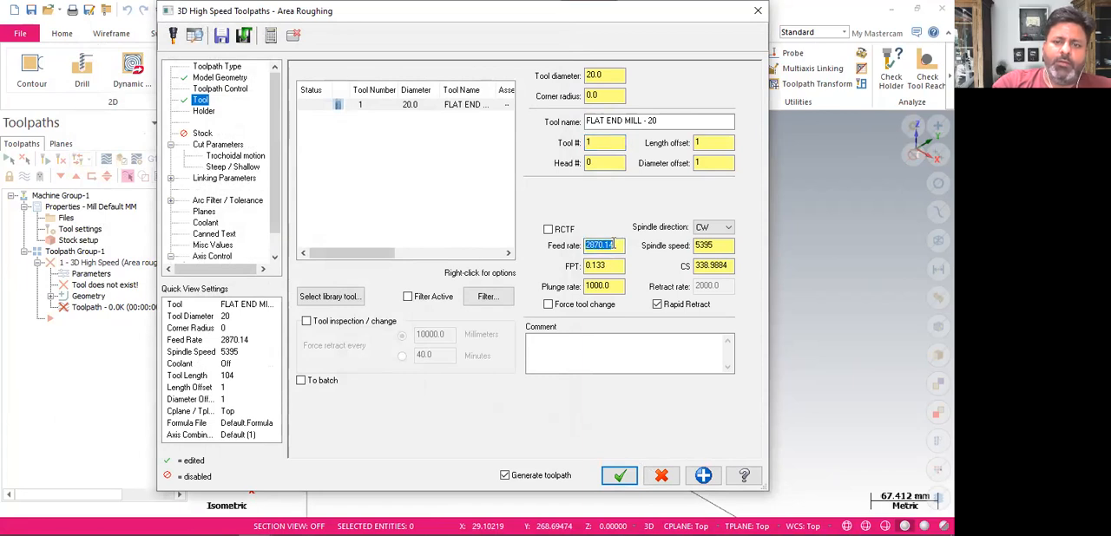
{"action": "type", "text": "2500"}
{"action": "key", "text": "Return"}
{"action": "double_click", "coordinate": [707, 245]}
{"action": "type", "text": "6000"}
{"action": "key", "text": "Return"}
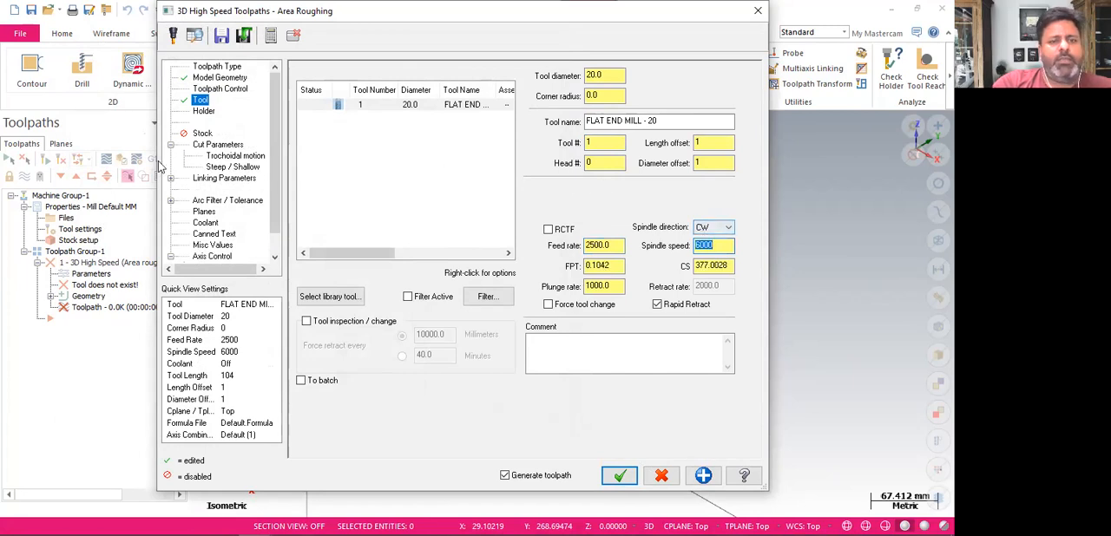
Keep the default cut and linking parameters and generate the area roughing toolpath
{"action": "left_click", "coordinate": [221, 146]}
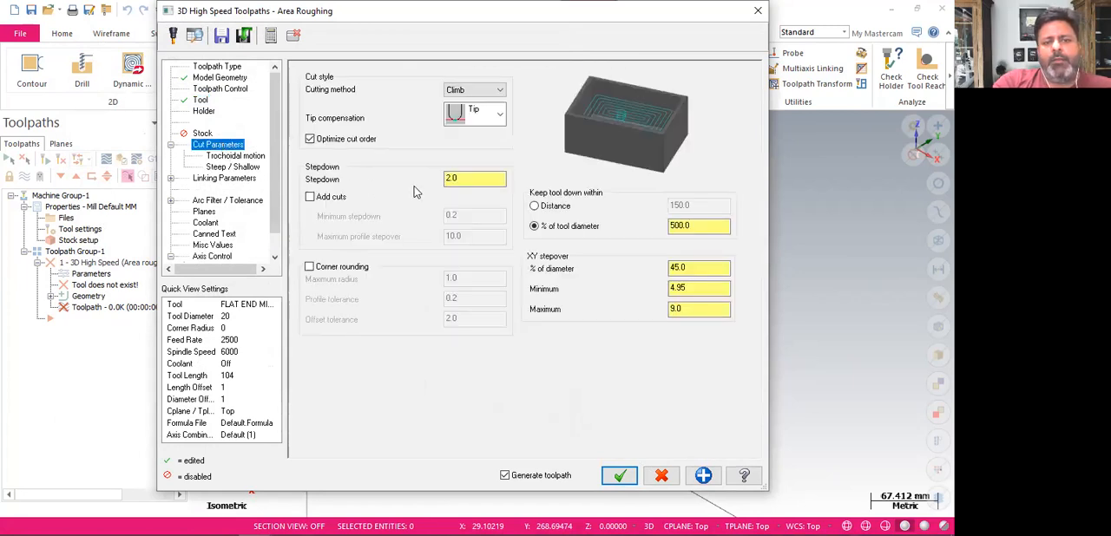
{"action": "double_click", "coordinate": [467, 180]}
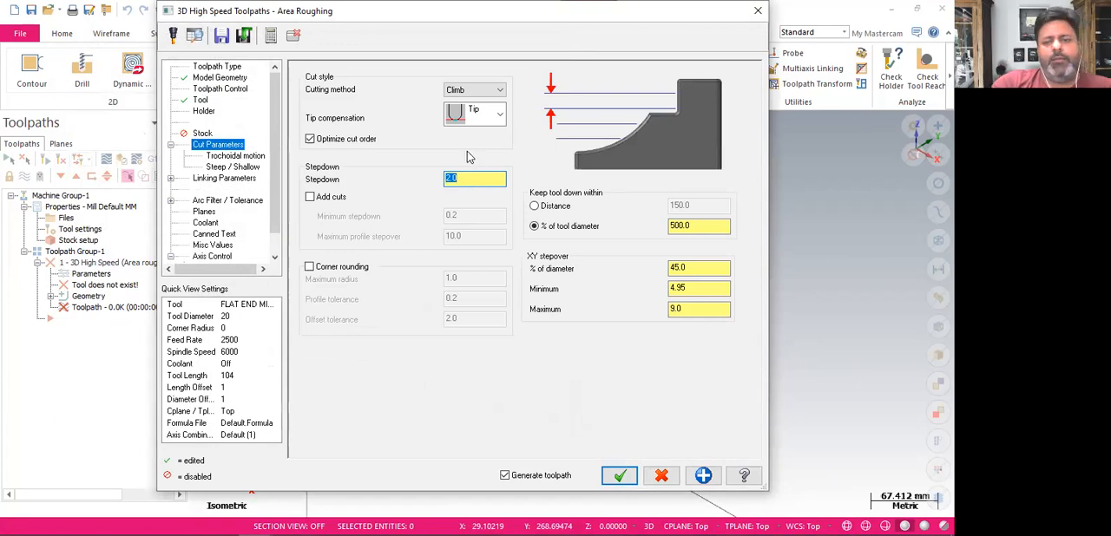
{"action": "double_click", "coordinate": [705, 269]}
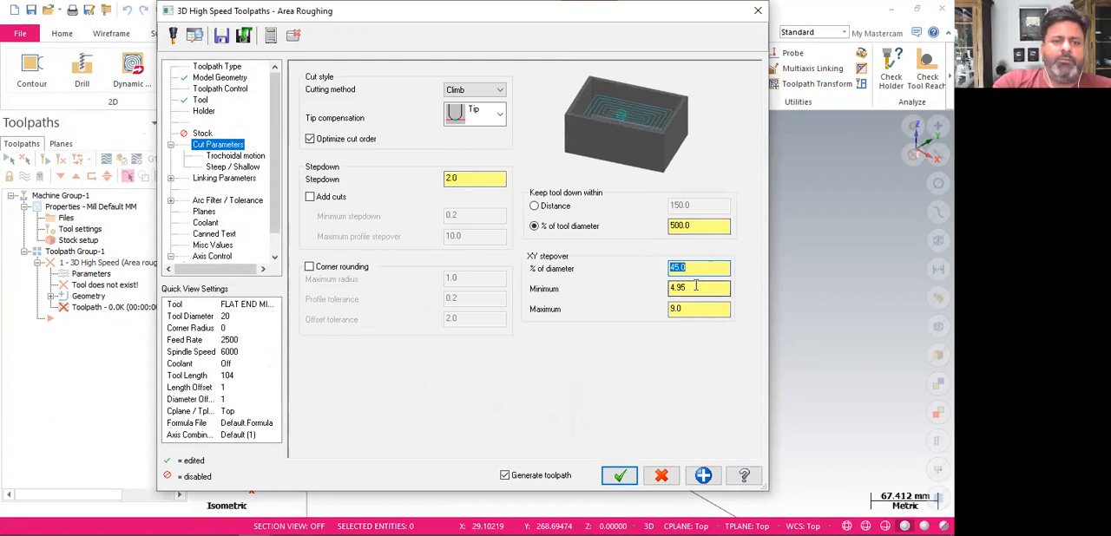
{"action": "left_click", "coordinate": [238, 179]}
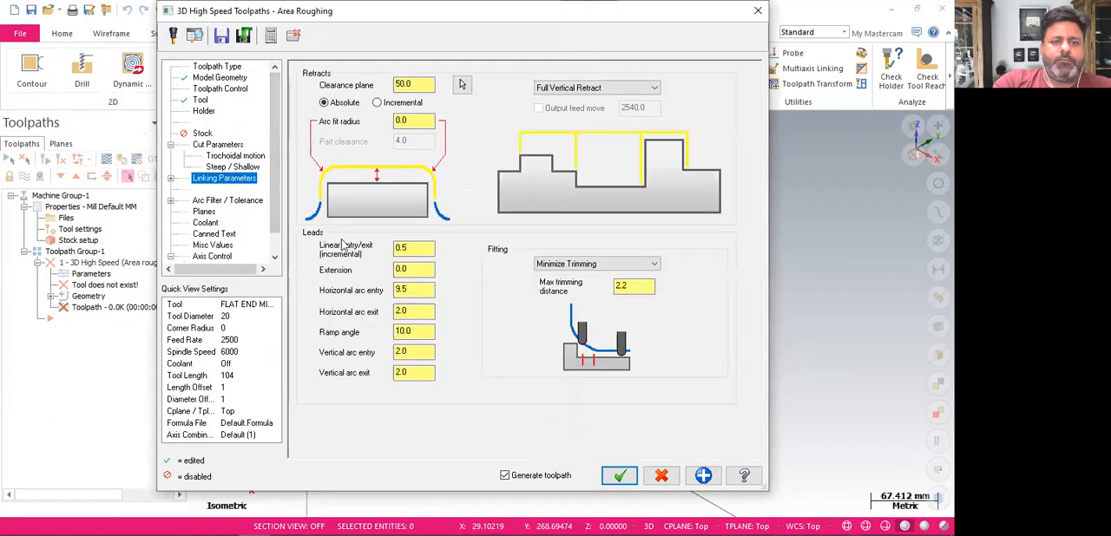
{"action": "left_click", "coordinate": [618, 476]}
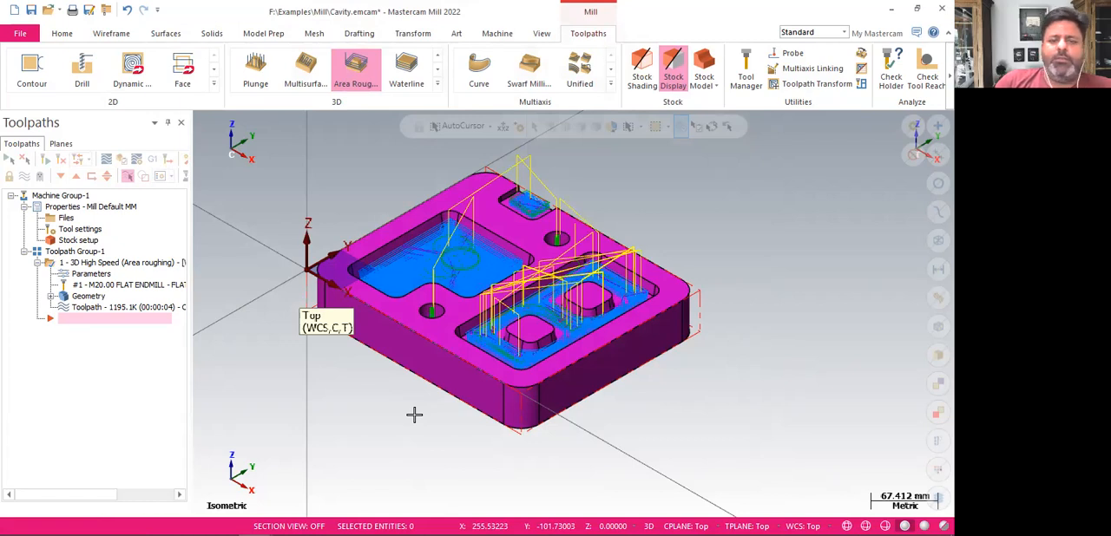
Verify the area roughing operation in the simulator with the initial stock hidden, inspect the machined cavity, and close the simulation
{"action": "scroll", "coordinate": [333, 214], "scroll_direction": "up", "scroll_amount": 3}
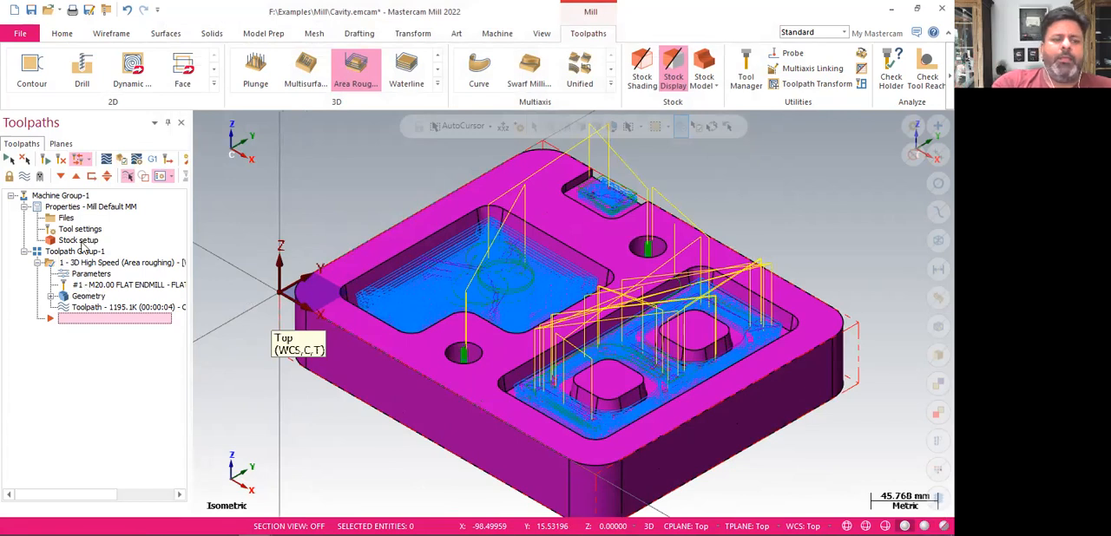
{"action": "left_click", "coordinate": [84, 261]}
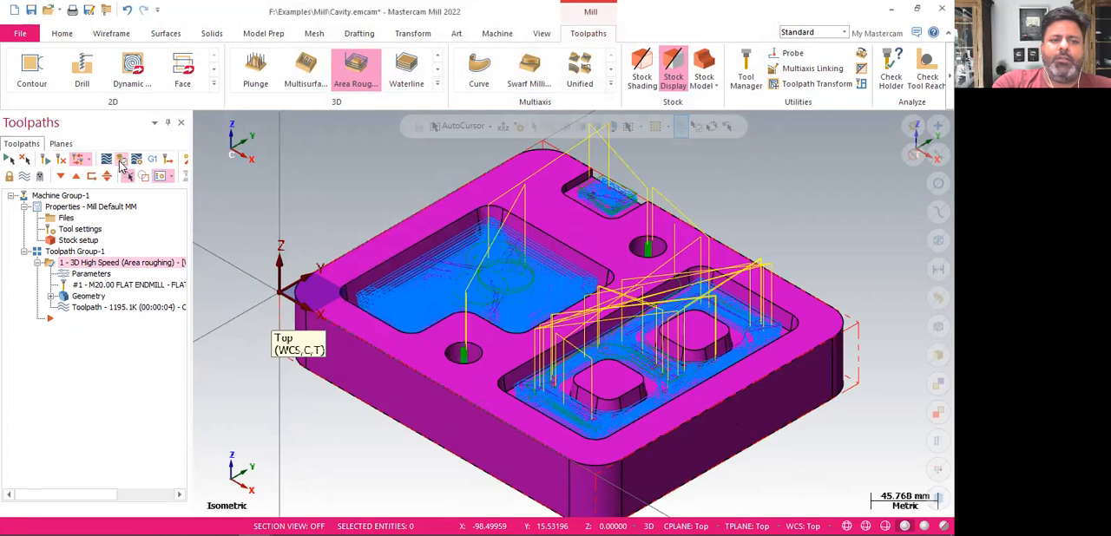
{"action": "left_click", "coordinate": [121, 161]}
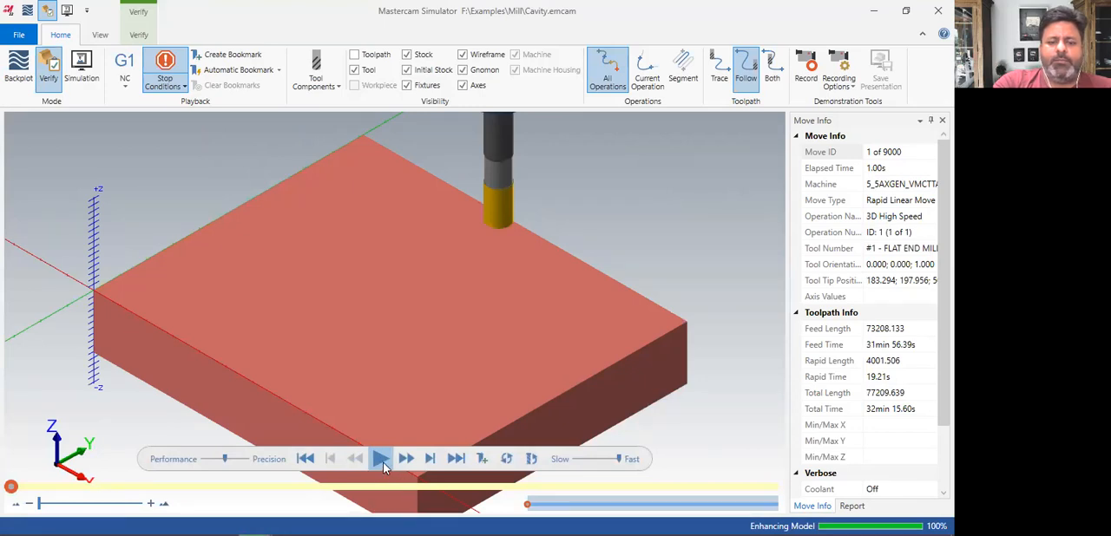
{"action": "left_click", "coordinate": [380, 459]}
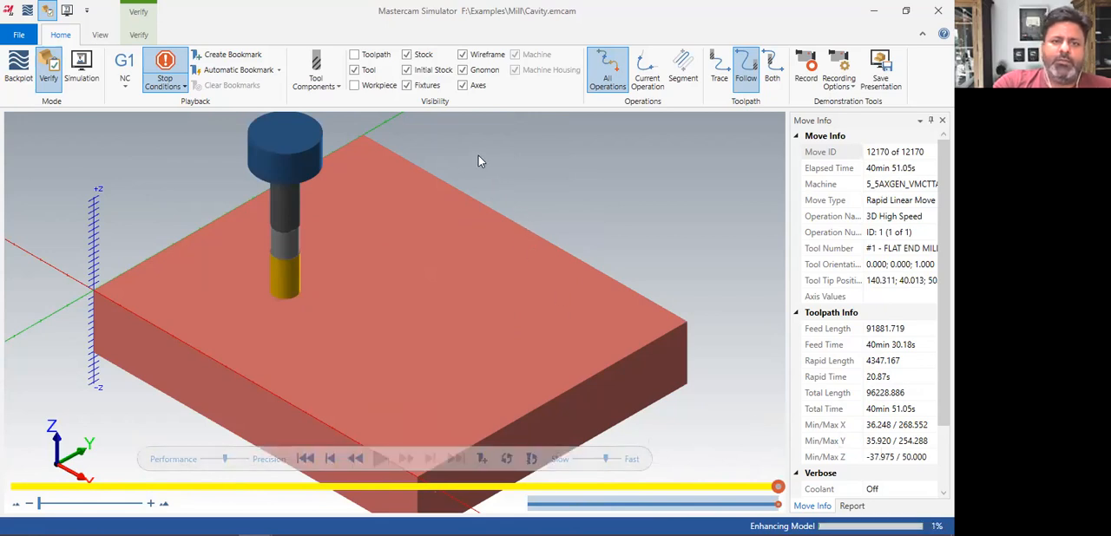
{"action": "left_click", "coordinate": [407, 70]}
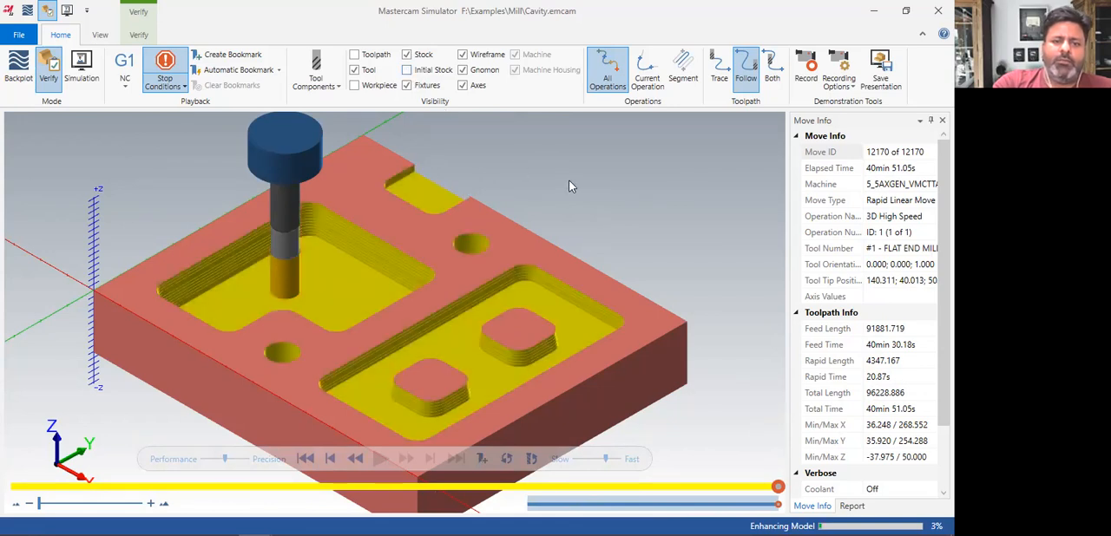
{"action": "mouse_move", "coordinate": [576, 188]}
{"action": "middle_mouse_down"}
{"action": "mouse_move", "coordinate": [575, 208]}
{"action": "mouse_move", "coordinate": [577, 182]}
{"action": "middle_mouse_up"}
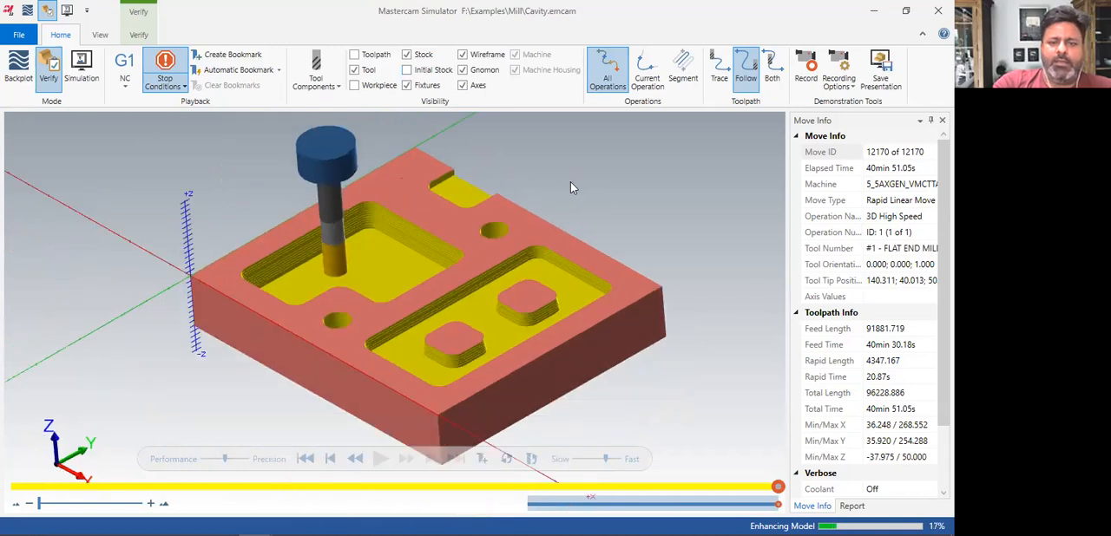
{"action": "scroll", "coordinate": [586, 191], "scroll_direction": "down", "scroll_amount": 2}
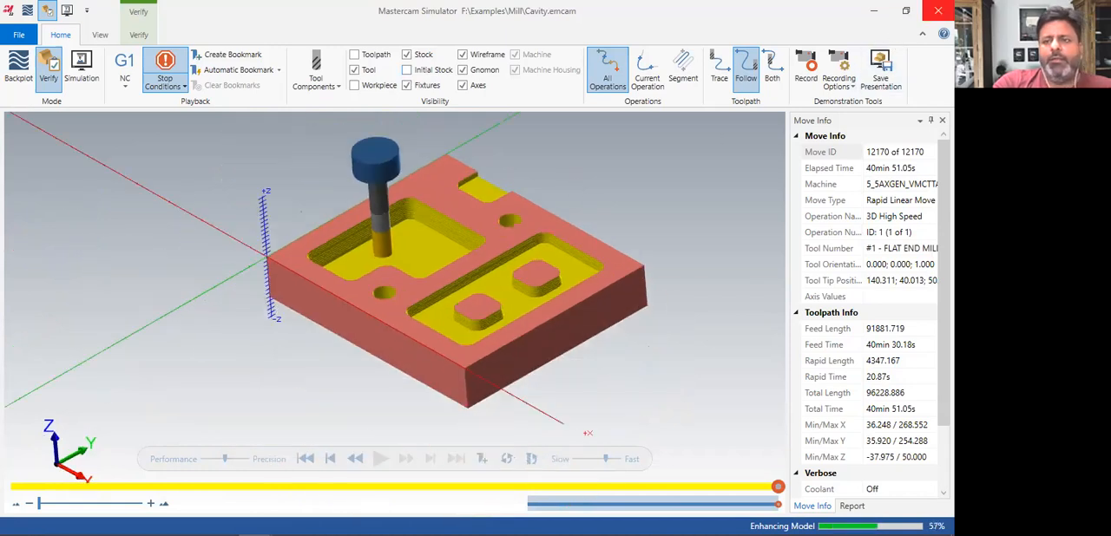
{"action": "left_click", "coordinate": [938, 11]}
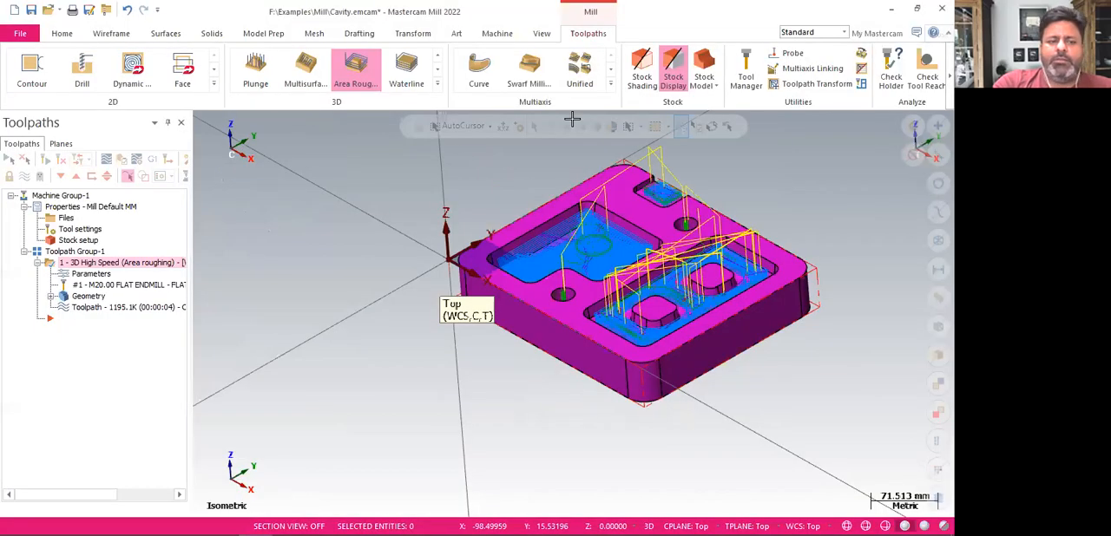
Post the area roughing operation and save the NC file as Cavity.NC
{"action": "left_click", "coordinate": [153, 161]}
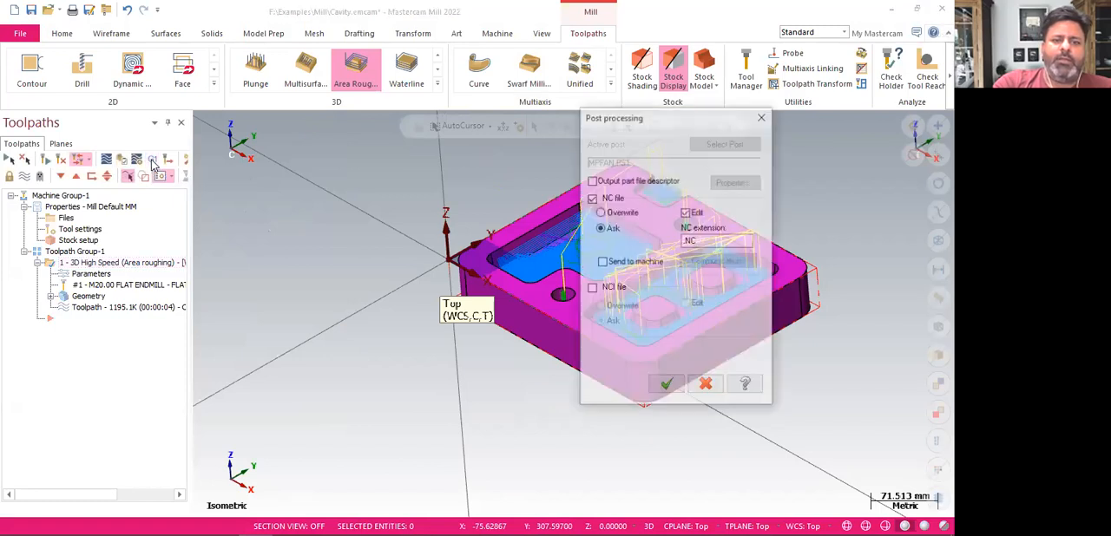
{"action": "left_click", "coordinate": [665, 385]}
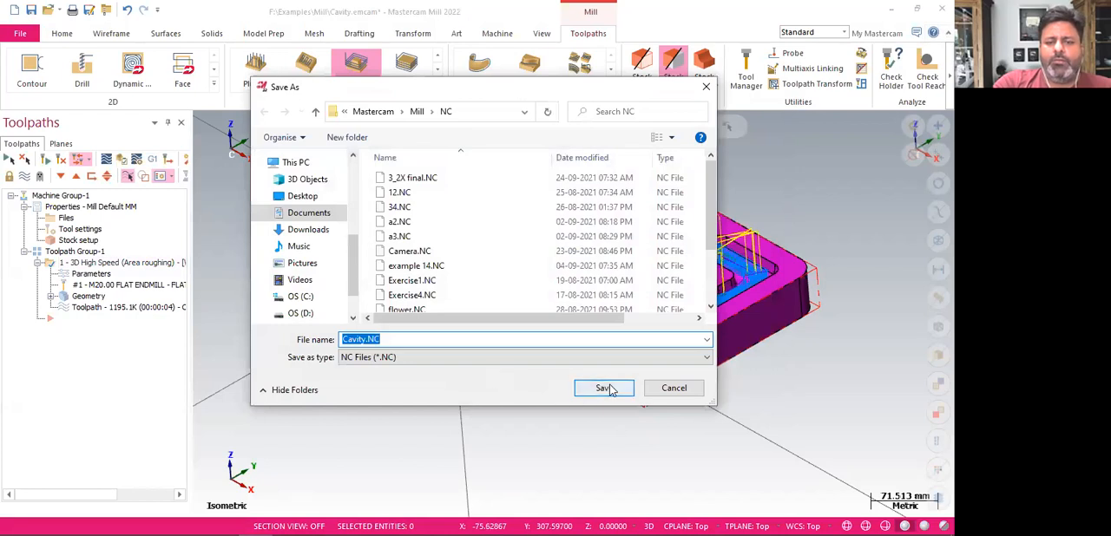
{"action": "left_click", "coordinate": [605, 388]}
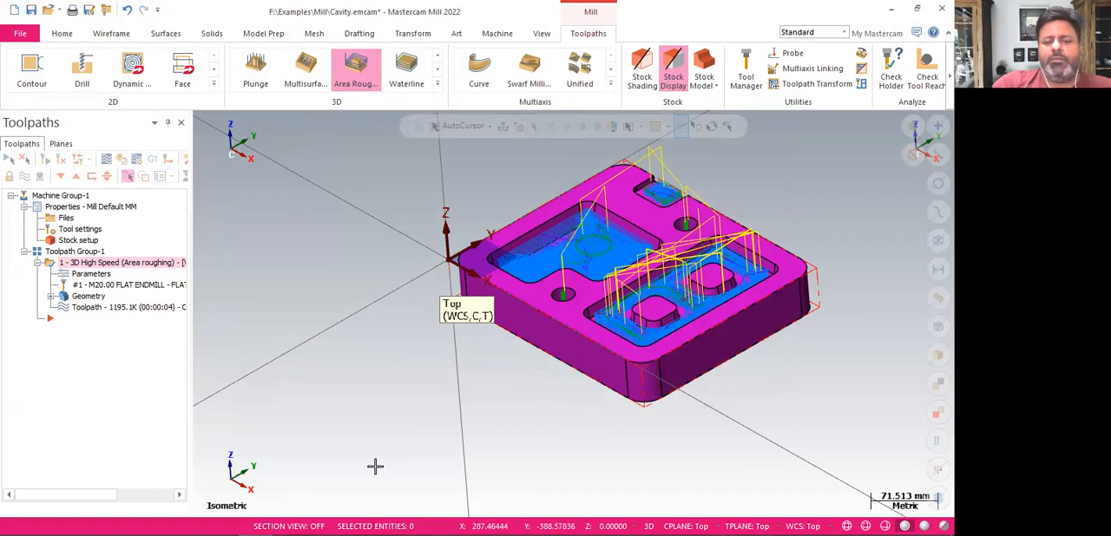
Switch to the NC code editor and review the posted Cavity.NC program alongside the cavity's toolpath
{"action": "mouse_move", "coordinate": [382, 521]}
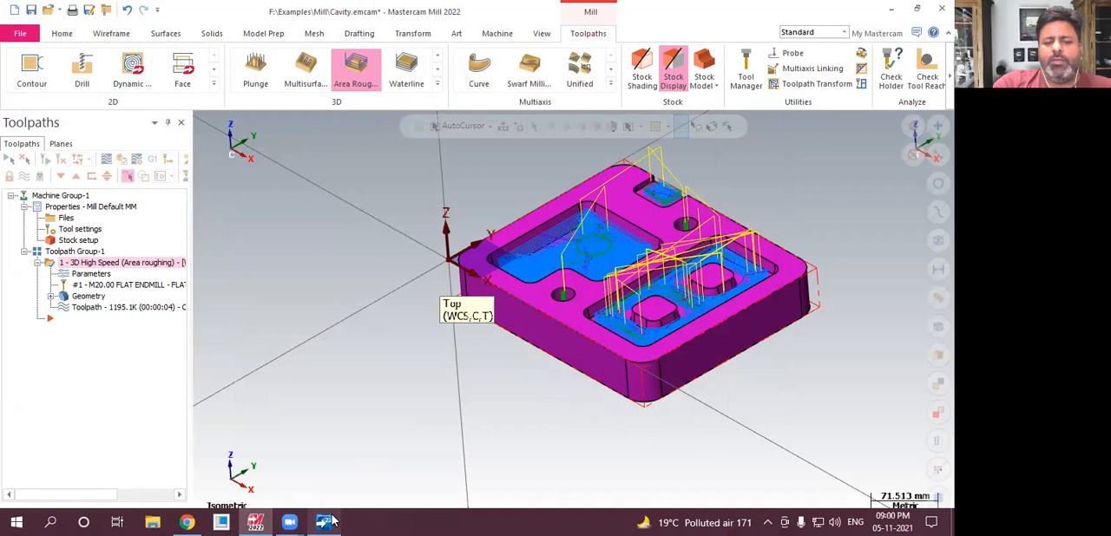
{"action": "left_click", "coordinate": [333, 520]}
{"action": "left_click", "coordinate": [721, 385]}
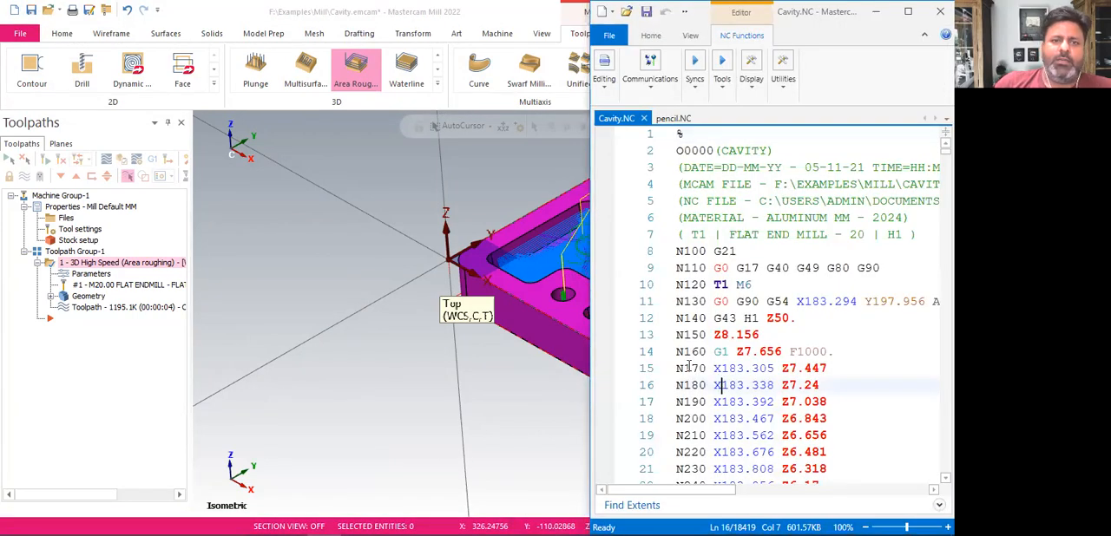
{"action": "scroll", "coordinate": [303, 325], "scroll_direction": "down", "scroll_amount": 4}
{"action": "scroll", "coordinate": [310, 315], "scroll_direction": "up", "scroll_amount": 5}
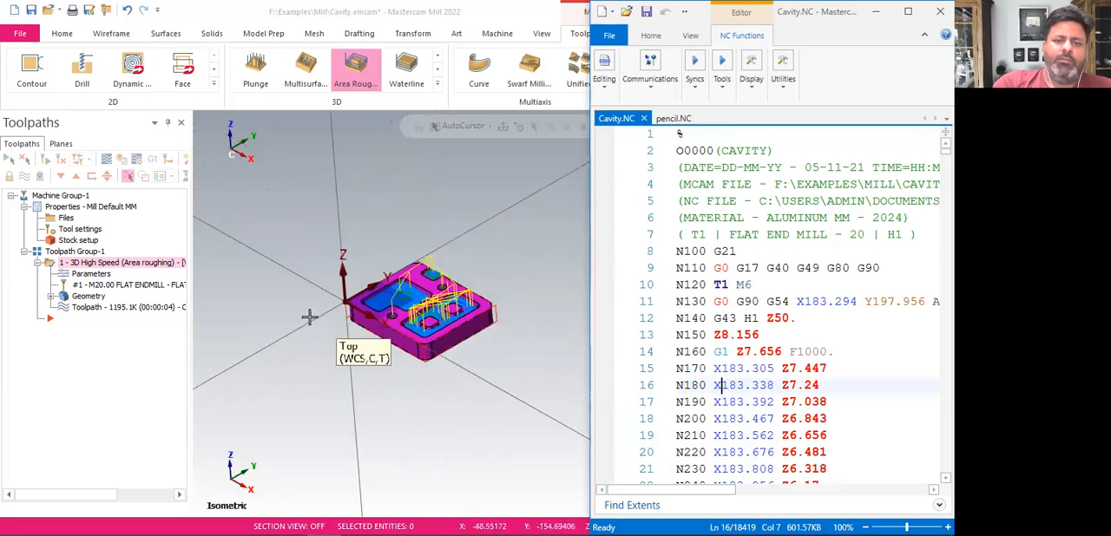
{"action": "scroll", "coordinate": [379, 307], "scroll_direction": "up", "scroll_amount": 3}
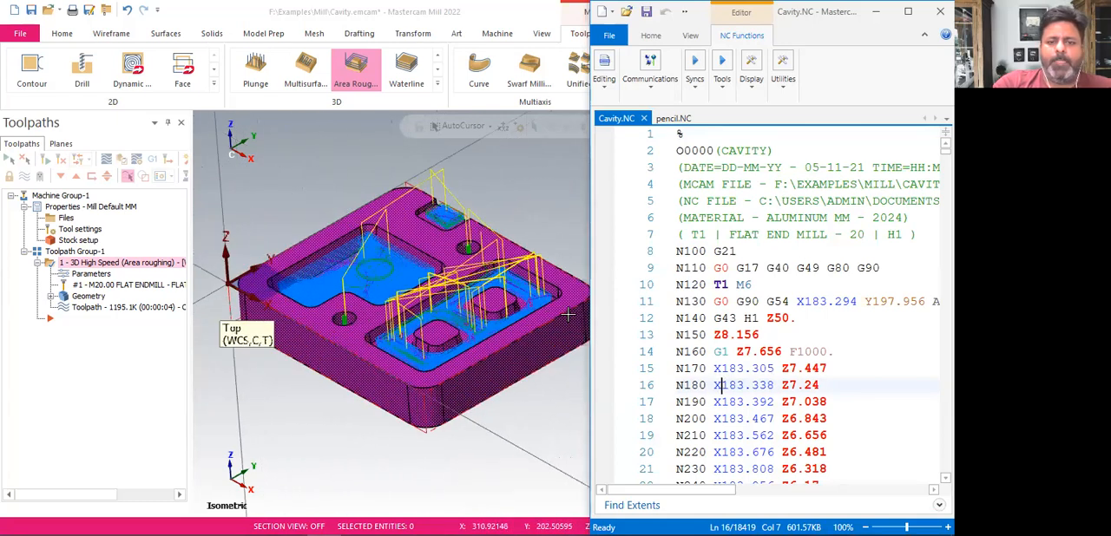